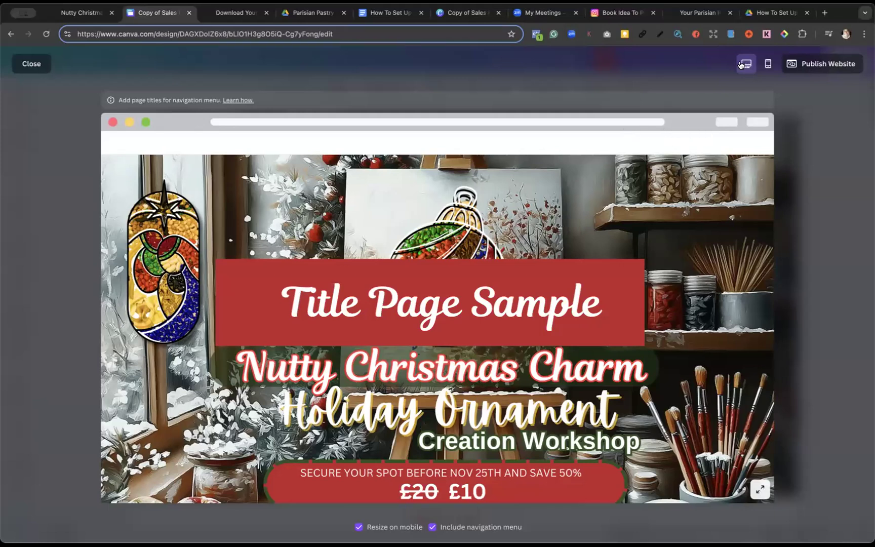
Preview the sales page in desktop and mobile views, then close the preview
scroll(646, 277, "down", 5)
scroll(645, 276, "down", 2)
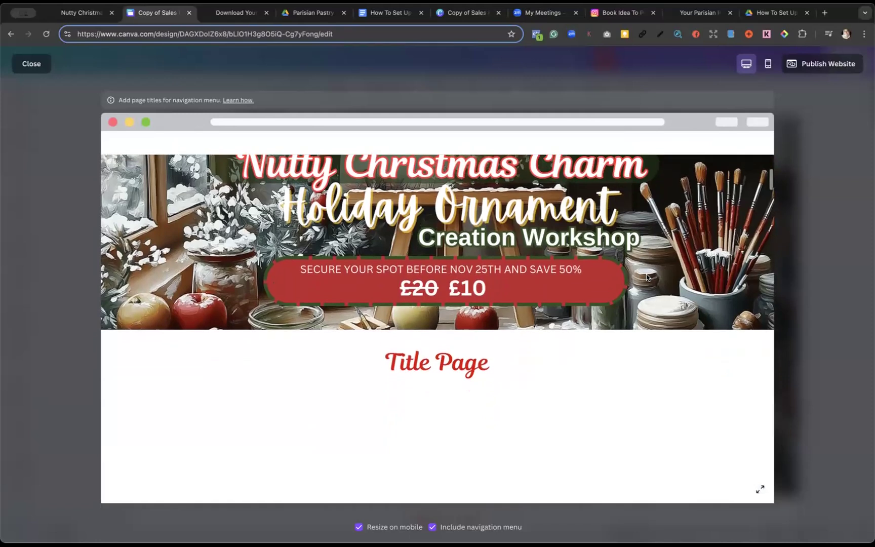
left_click(766, 67)
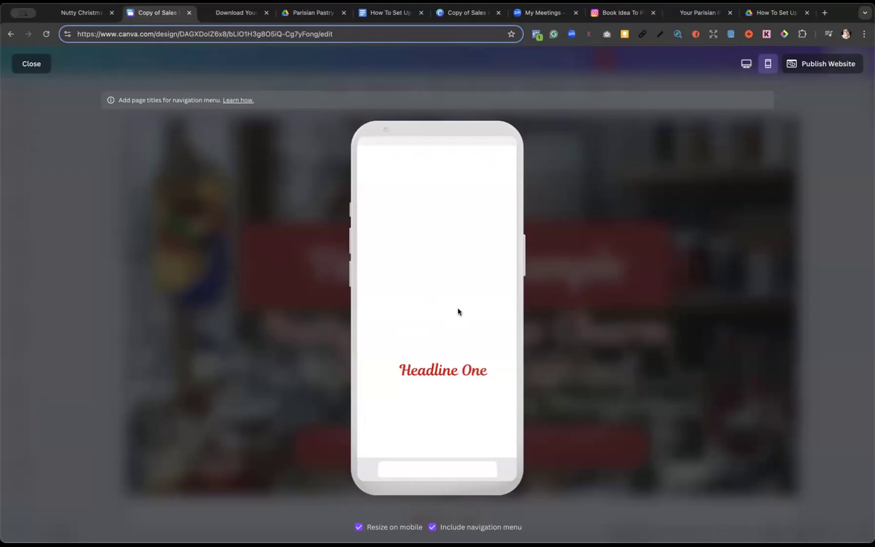
scroll(458, 311, "up", 5)
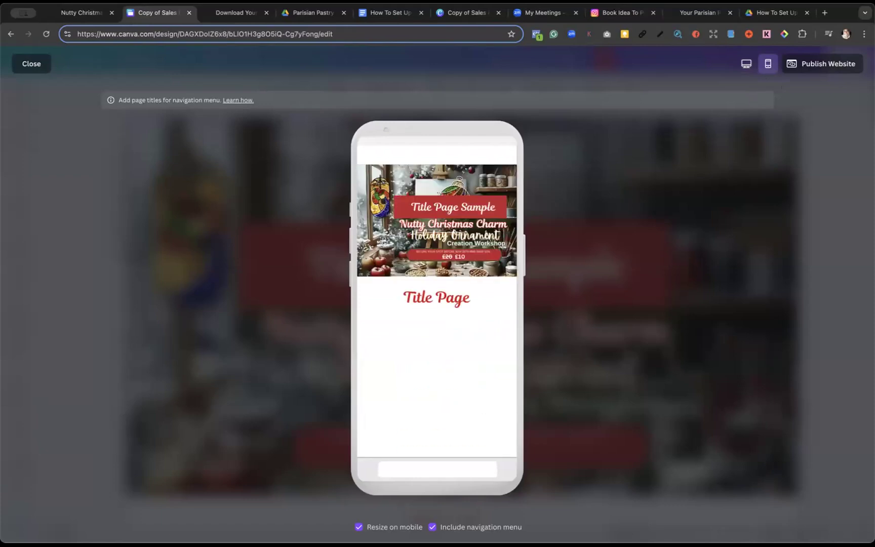
left_click(30, 64)
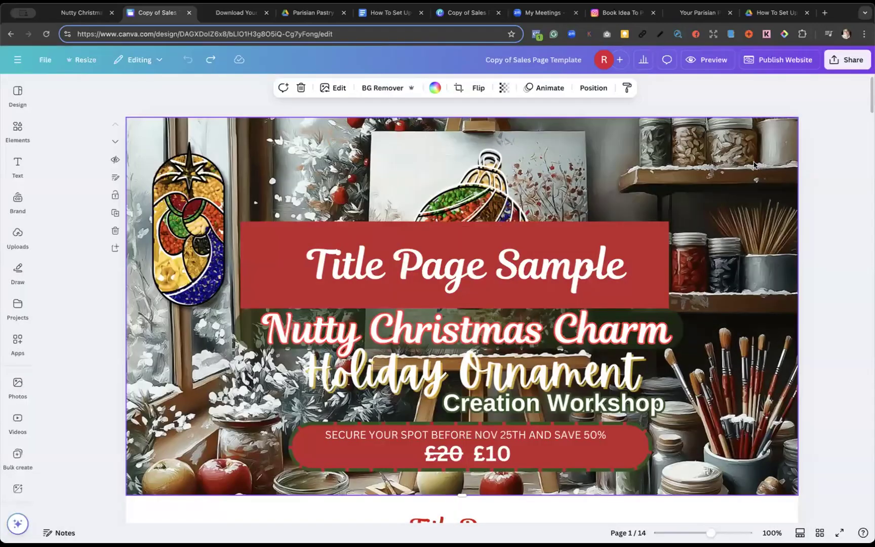
Examine the header and introduction section of the published Nutty Christmas Charm registration page
scroll(671, 178, "down", 1)
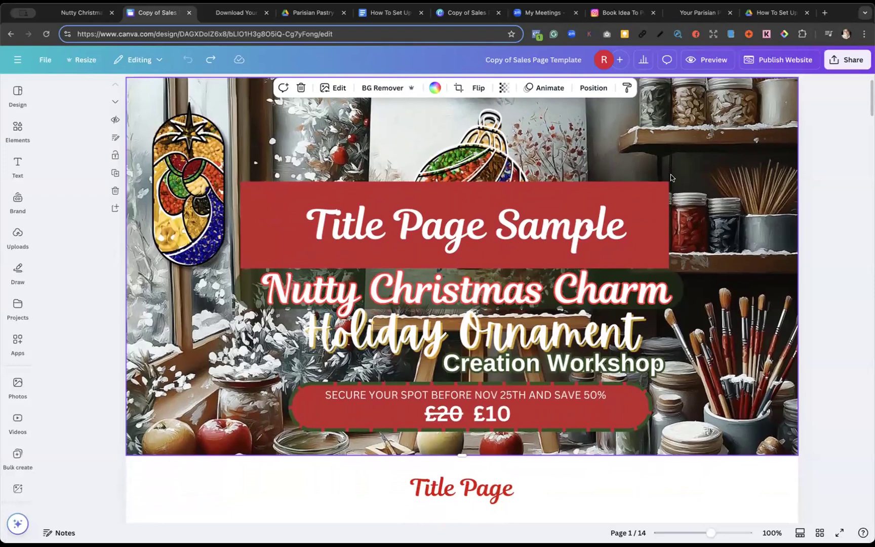
left_click(76, 16)
scroll(544, 226, "down", 3)
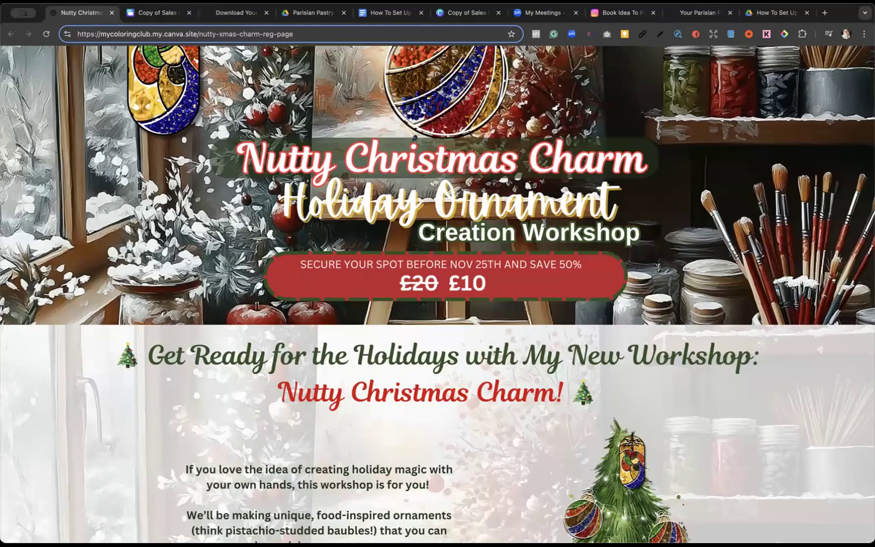
scroll(544, 223, "down", 3)
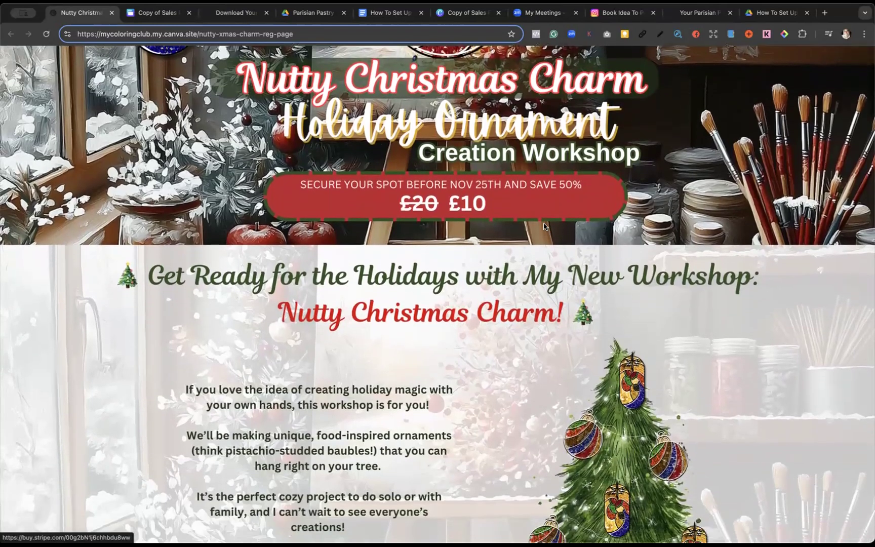
scroll(544, 227, "up", 4)
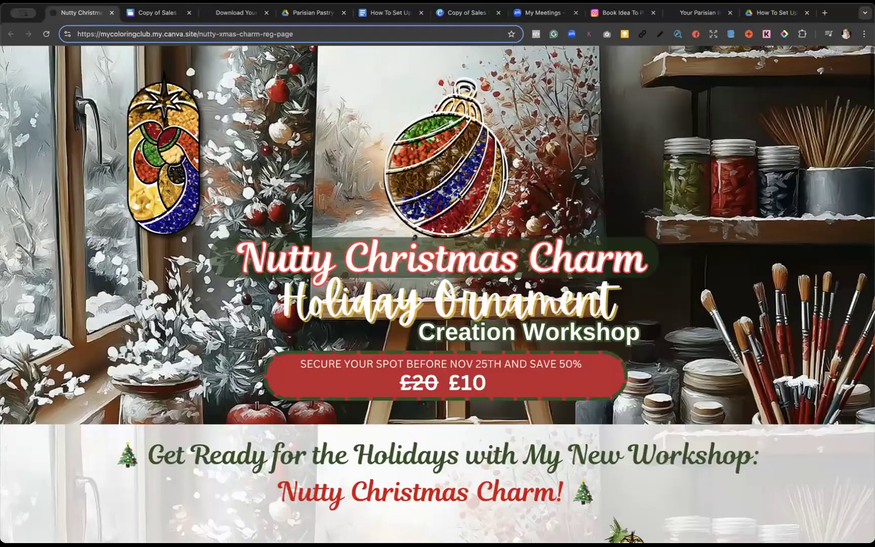
Return to the sales page template and compare its sample title page with the blank Title Page below it
left_click(161, 15)
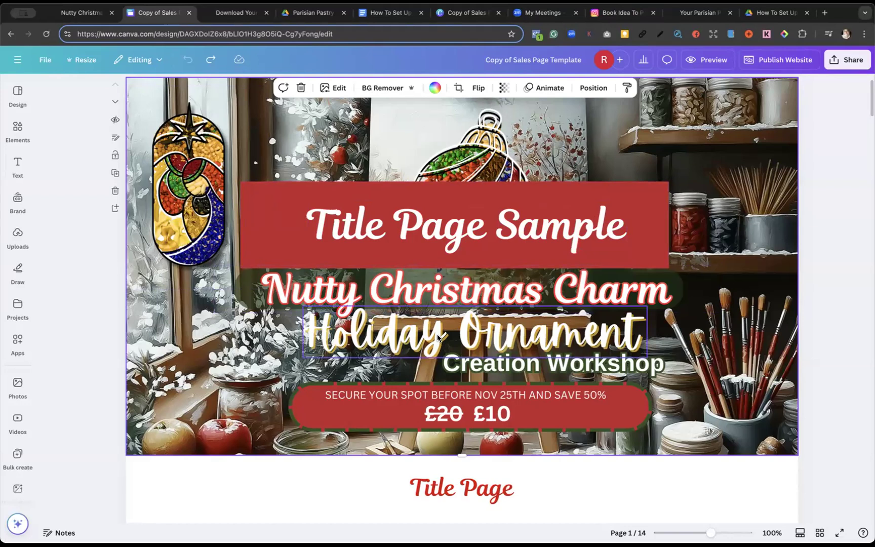
scroll(701, 335, "down", 2)
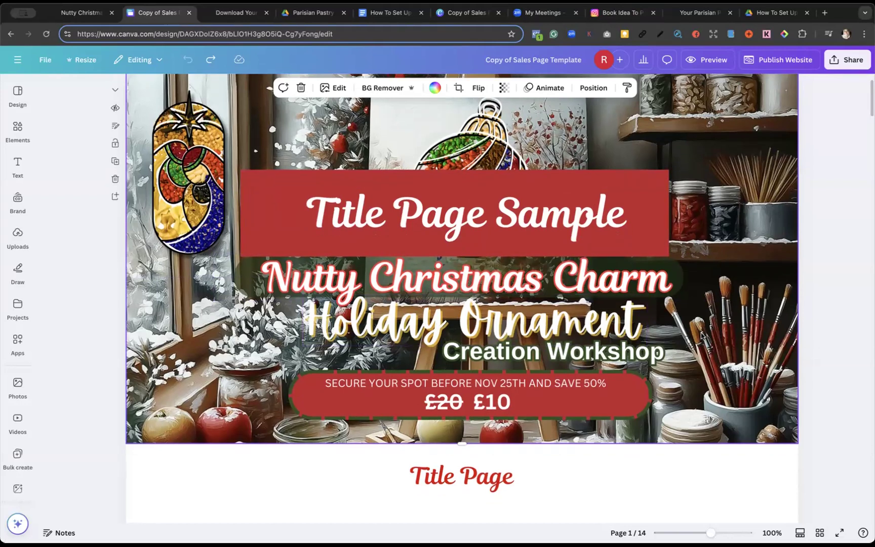
scroll(701, 332, "down", 2)
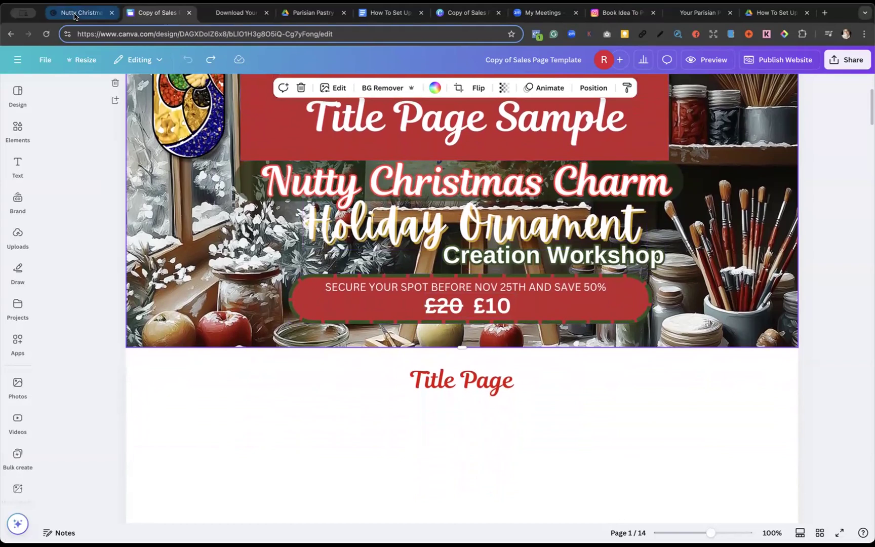
scroll(255, 186, "down", 6)
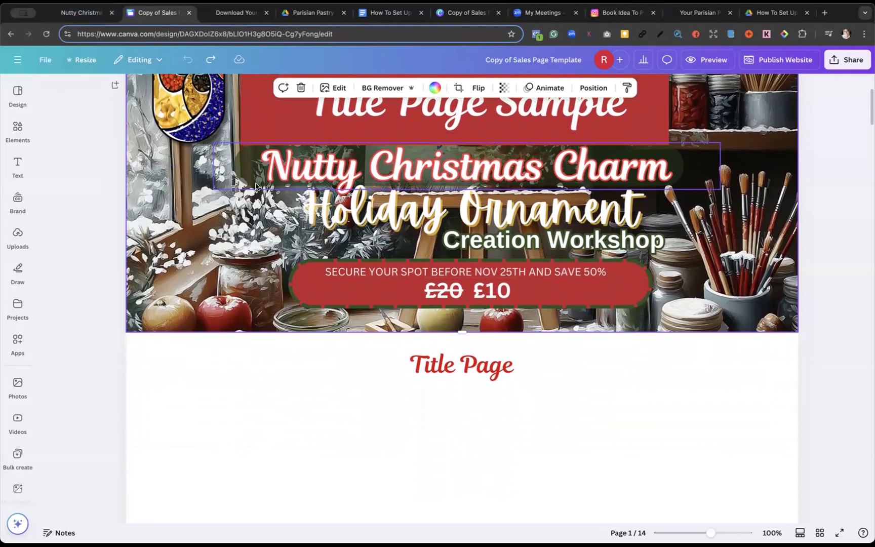
scroll(255, 187, "down", 4)
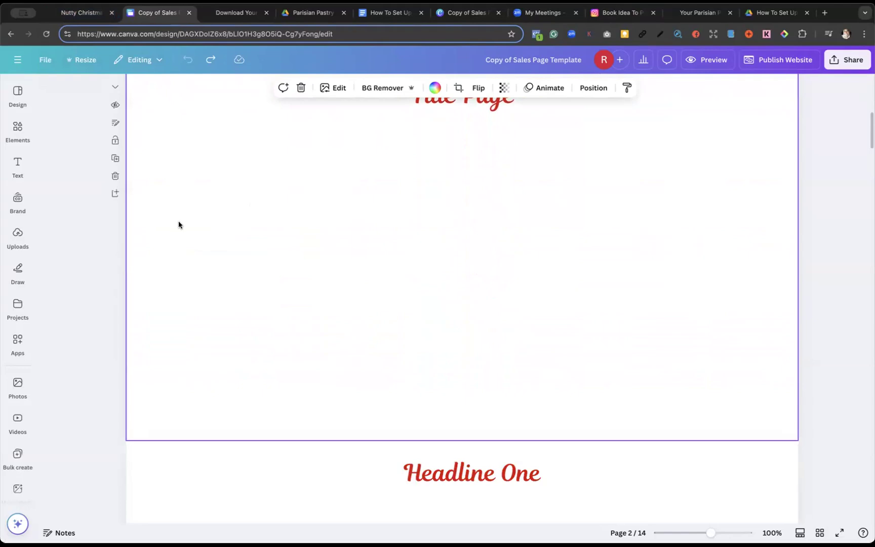
scroll(181, 213, "up", 1)
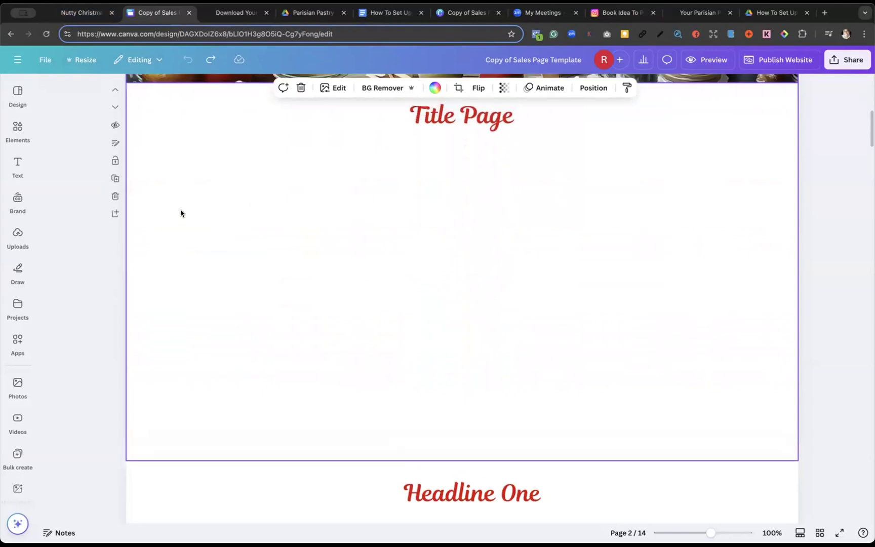
scroll(180, 213, "up", 4)
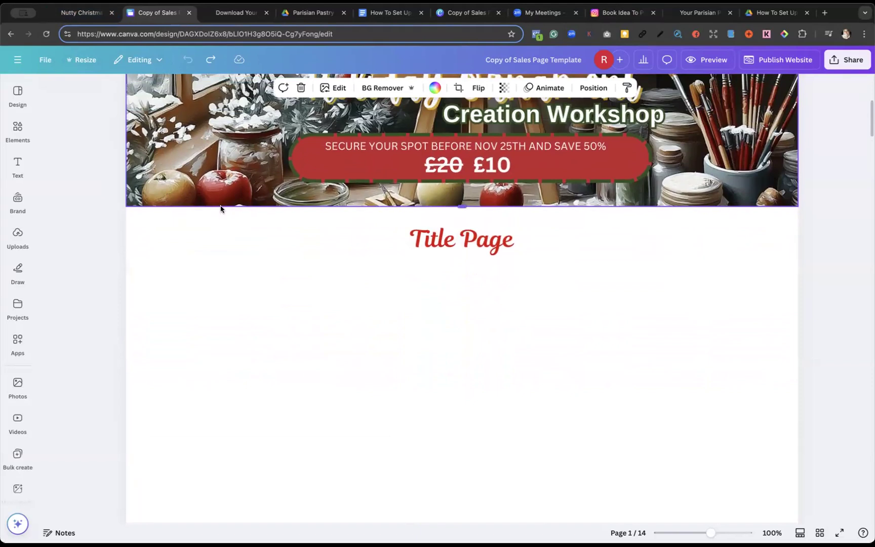
scroll(221, 207, "up", 8)
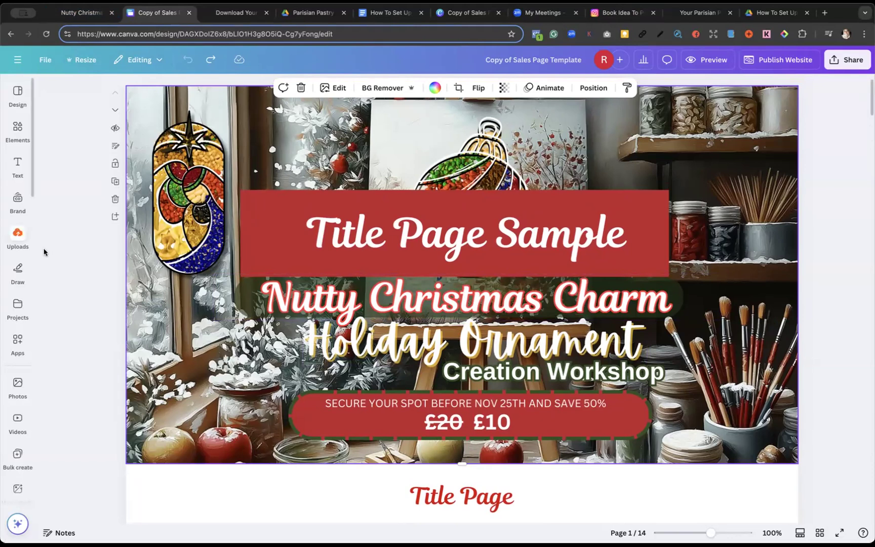
Open the Nutty Christmas Charm Assets folder from the projects while working on the blank Title Page
scroll(47, 253, "down", 5)
scroll(111, 270, "down", 5)
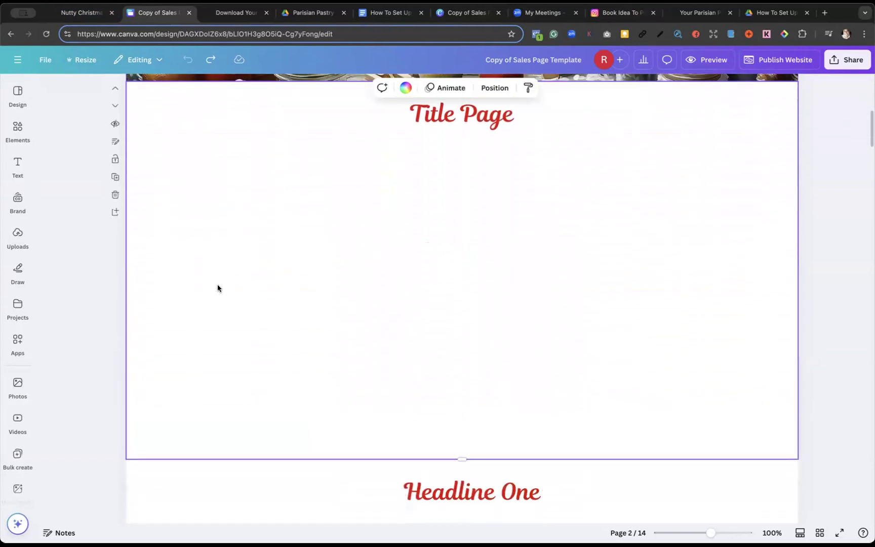
left_click(18, 237)
left_click(19, 234)
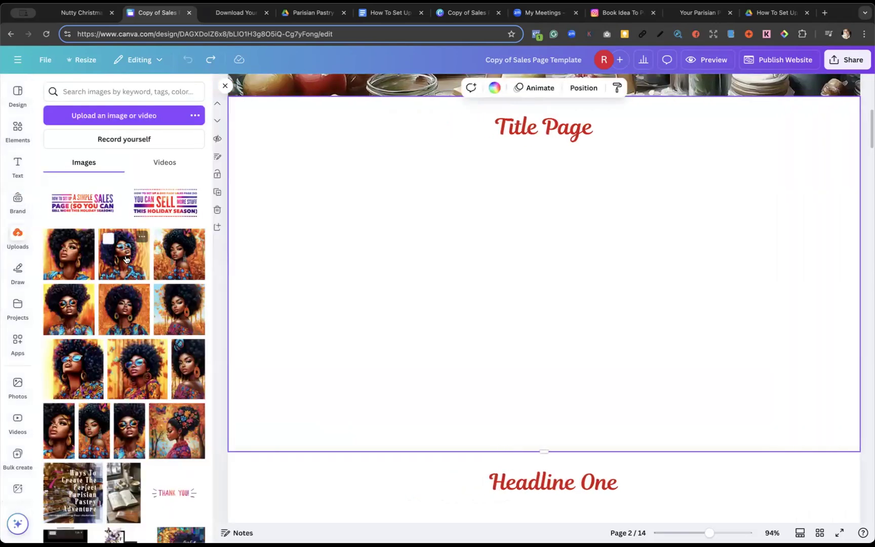
scroll(110, 187, "down", 1)
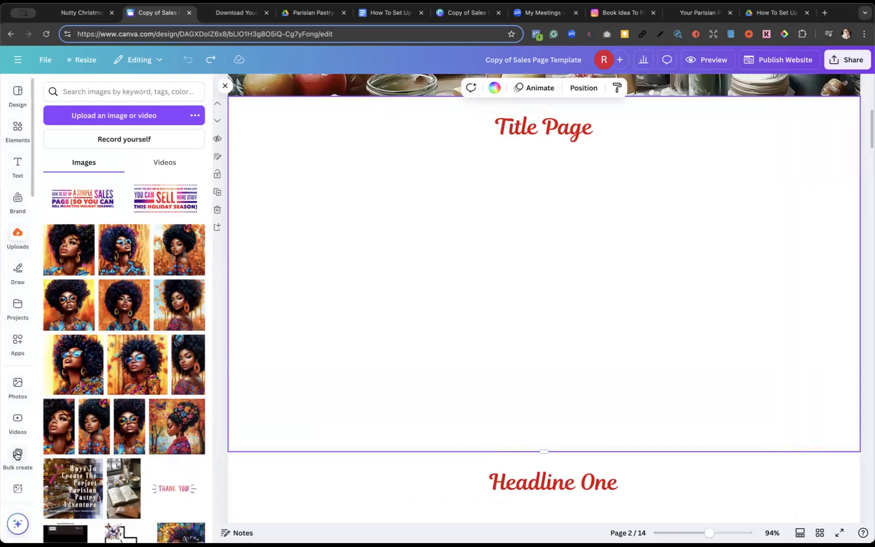
left_click(23, 307)
left_click(116, 144)
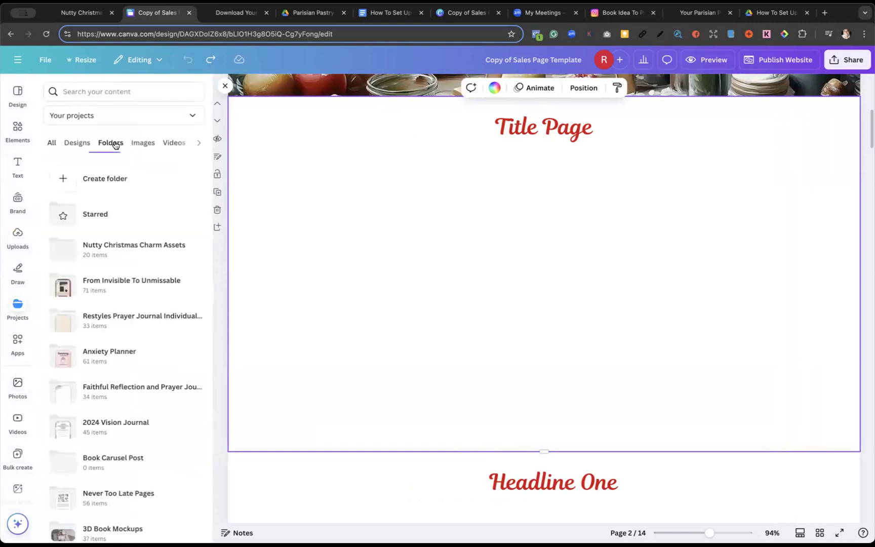
left_click(109, 254)
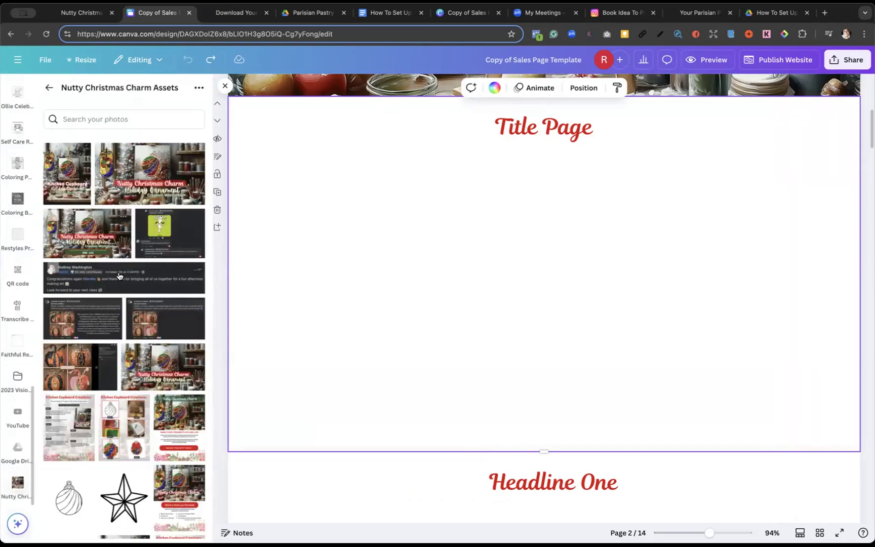
Place the blank easel scene image from the assets folder on page 2 so that it fills the page
scroll(132, 266, "down", 4)
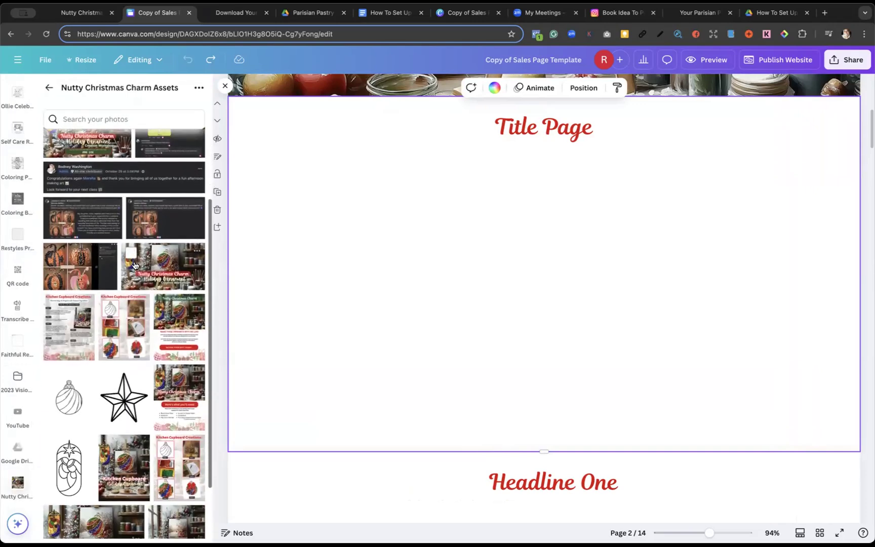
scroll(152, 354, "down", 3)
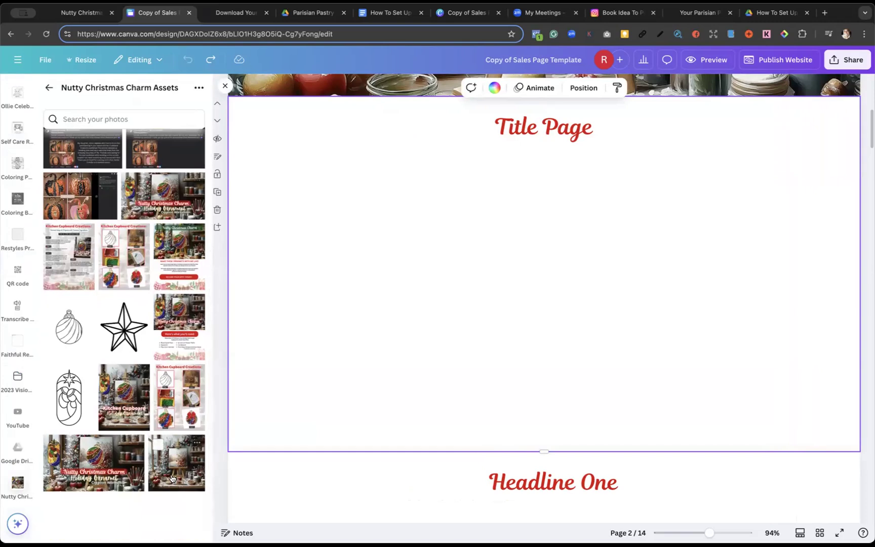
left_click_drag(172, 476, 269, 295)
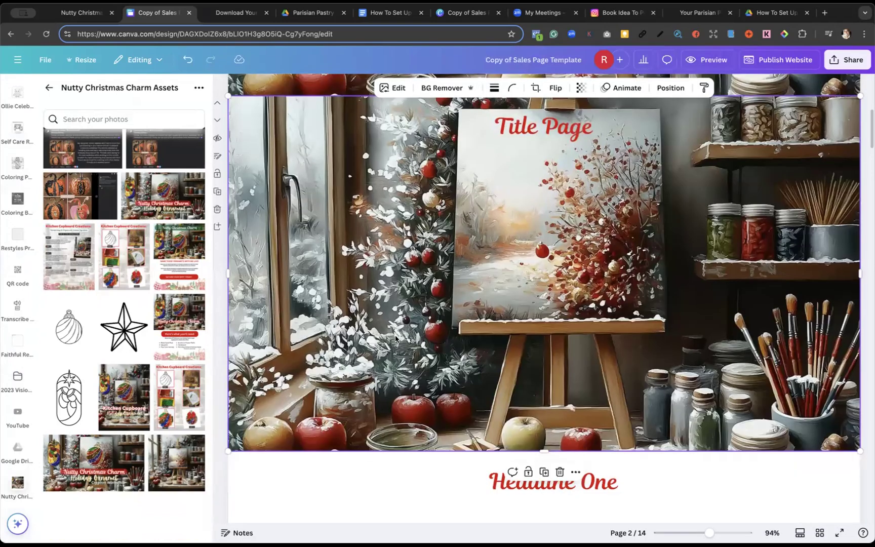
scroll(395, 338, "up", 5)
scroll(398, 331, "down", 6)
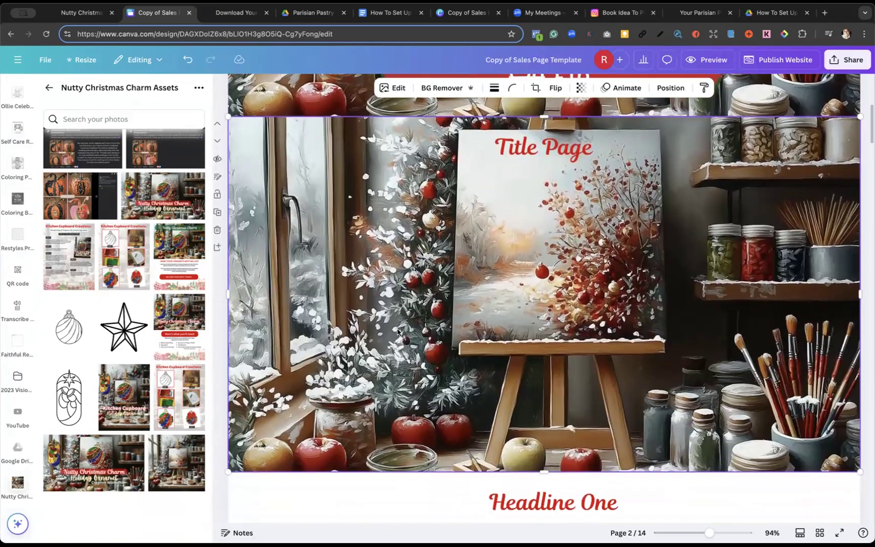
scroll(398, 332, "down", 3)
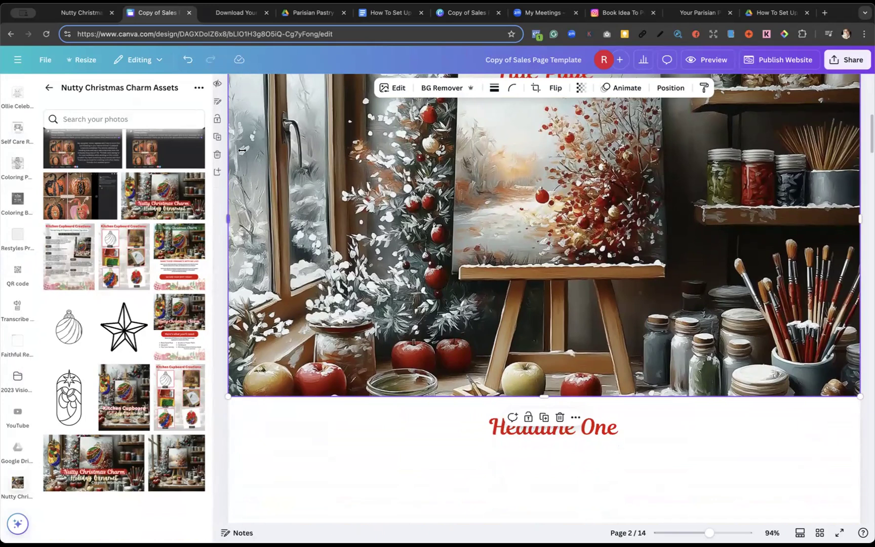
Shift the easel scene down below the Title Page heading and move it back up to fill page 2
left_click_drag(362, 234, 363, 295)
scroll(356, 270, "up", 3)
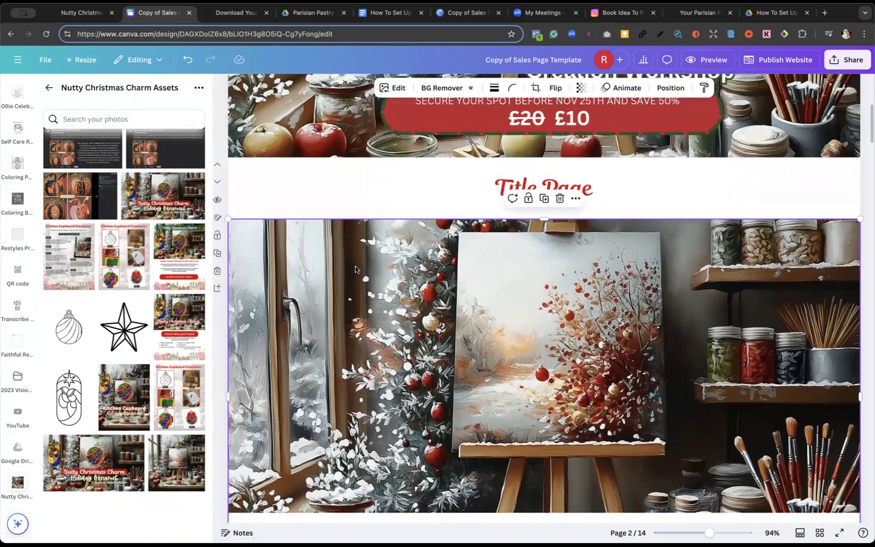
scroll(354, 269, "up", 2)
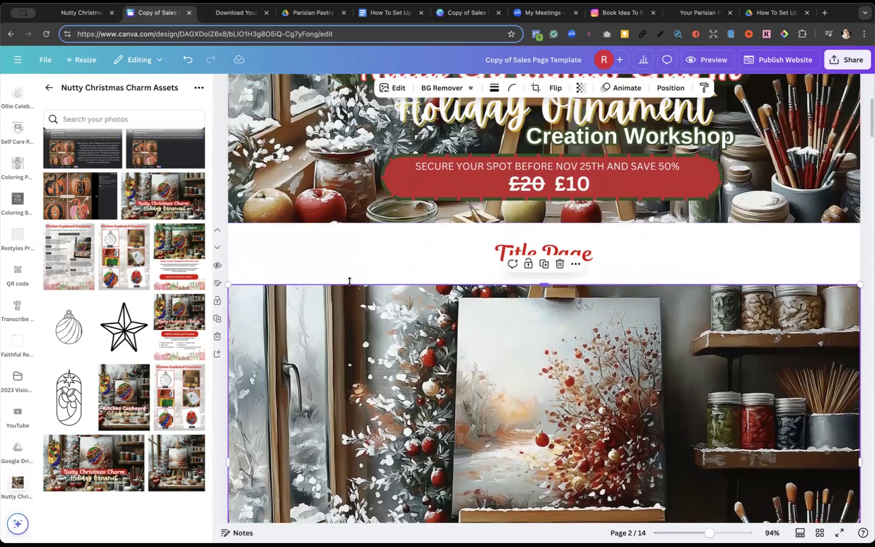
left_click_drag(345, 302, 351, 243)
scroll(349, 258, "down", 5)
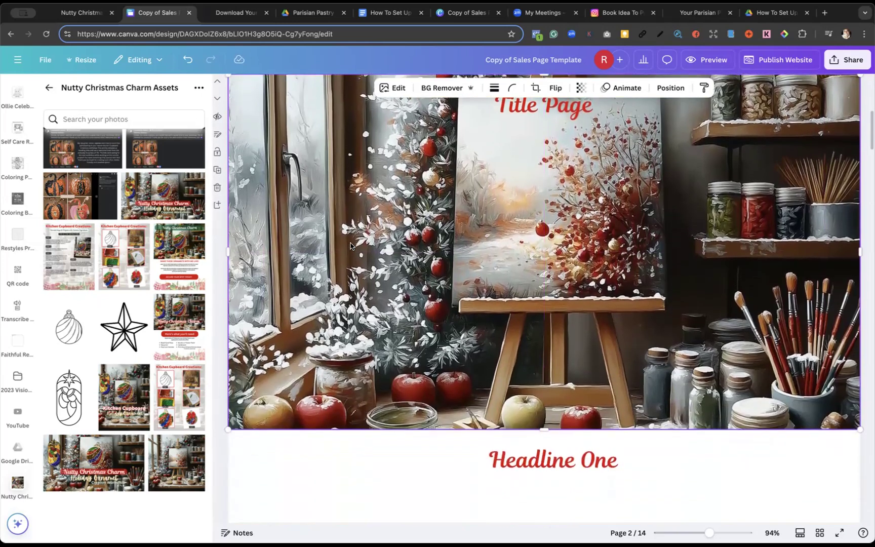
scroll(344, 273, "up", 5)
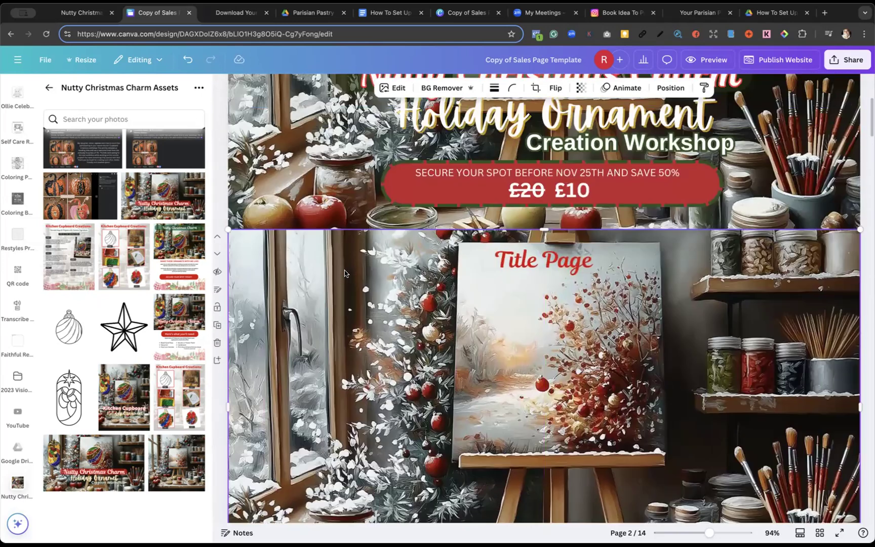
Delete the Title Page placeholder text from page 2
scroll(344, 274, "down", 1)
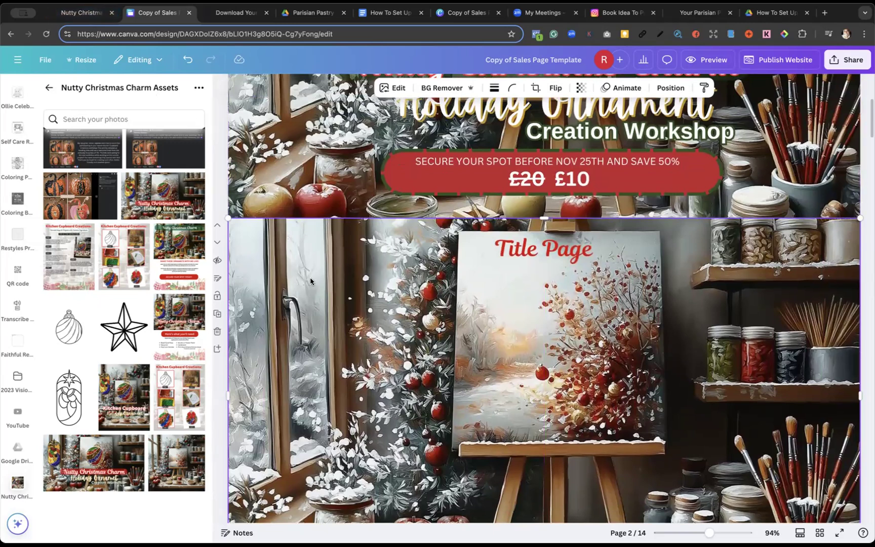
left_click(551, 250)
key("BackSpace")
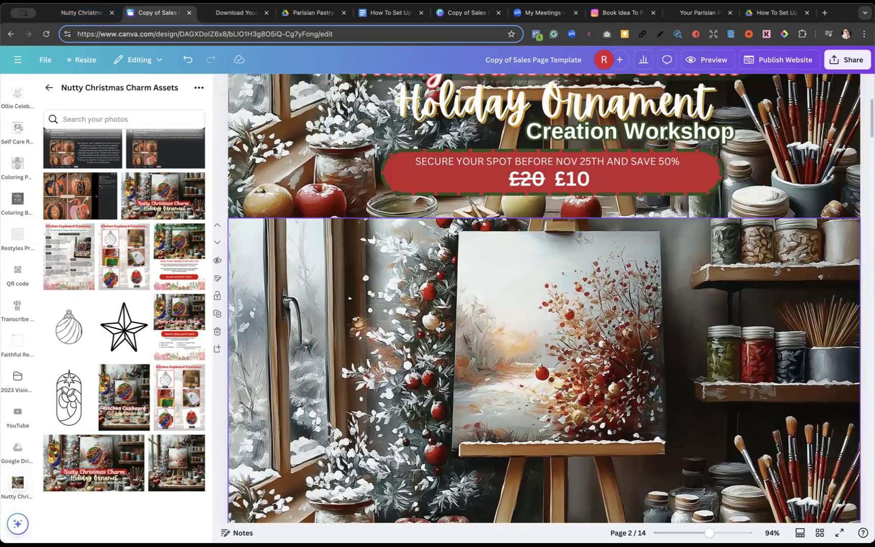
Copy the round Christmas bauble from the Title Page Sample onto the easel canvas on page 2
scroll(508, 229, "up", 5)
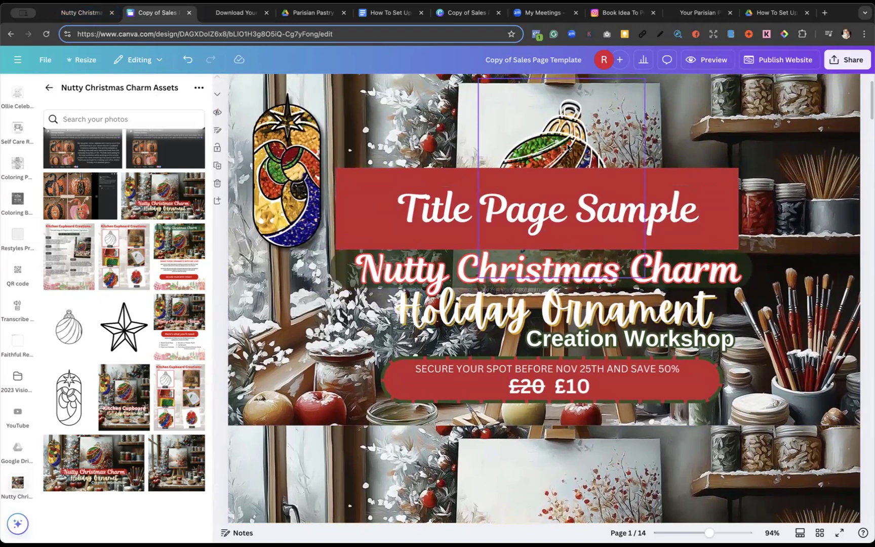
left_click(223, 86)
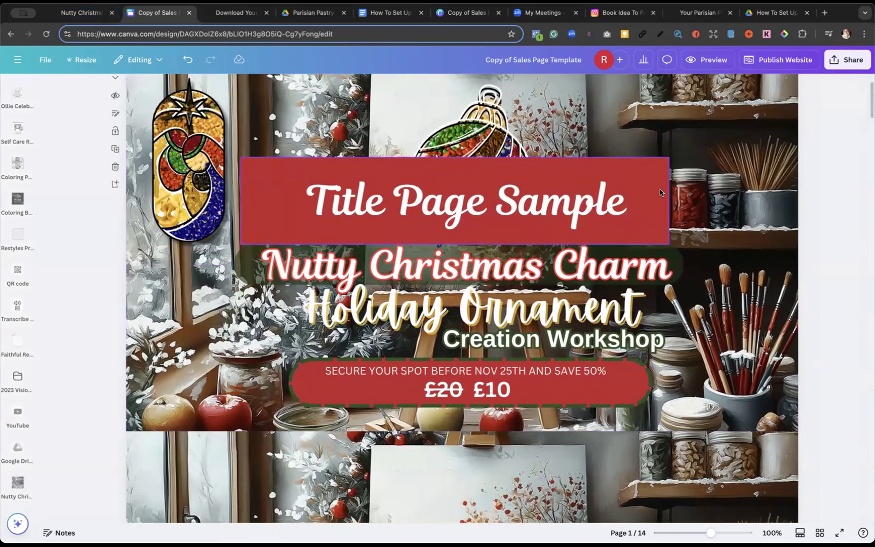
left_click(491, 129)
scroll(491, 129, "down", 5)
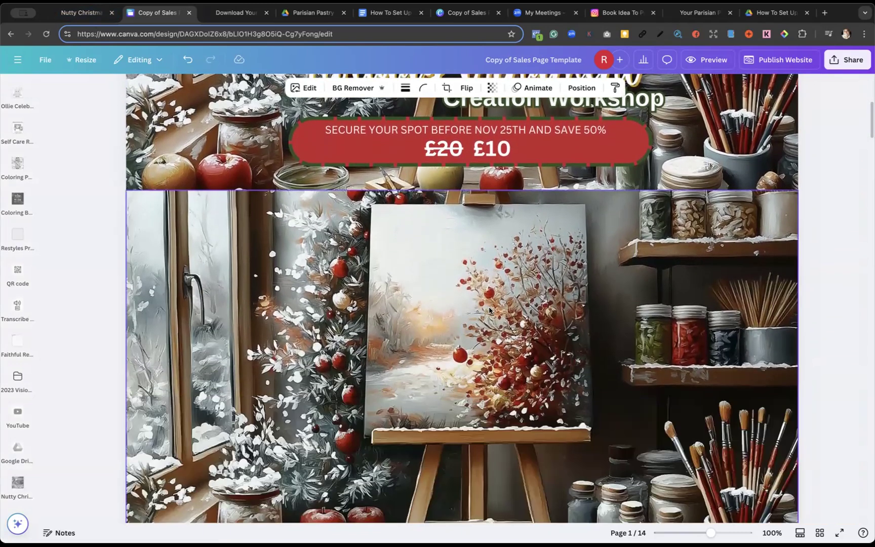
left_click(489, 310)
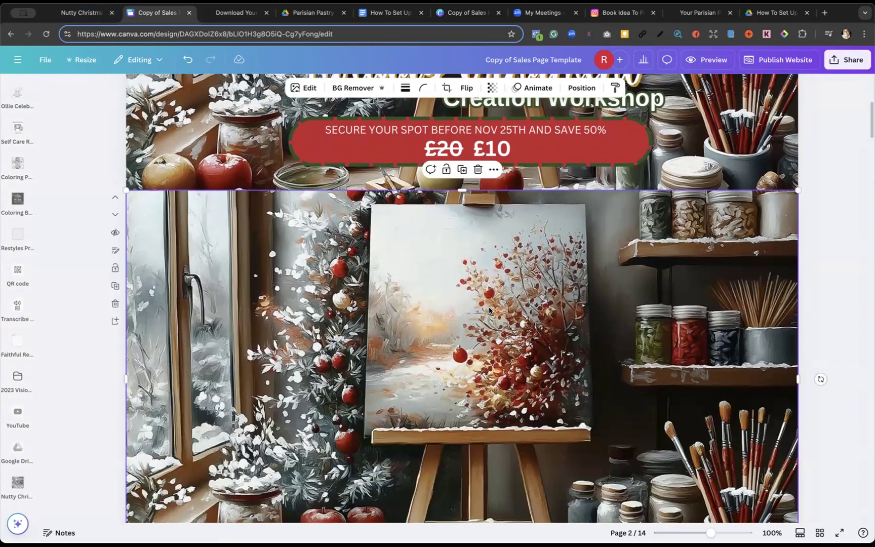
key("ctrl+v")
Copy the stained-glass nativity ornament from the sample page onto the window area of page 2
scroll(375, 169, "up", 6)
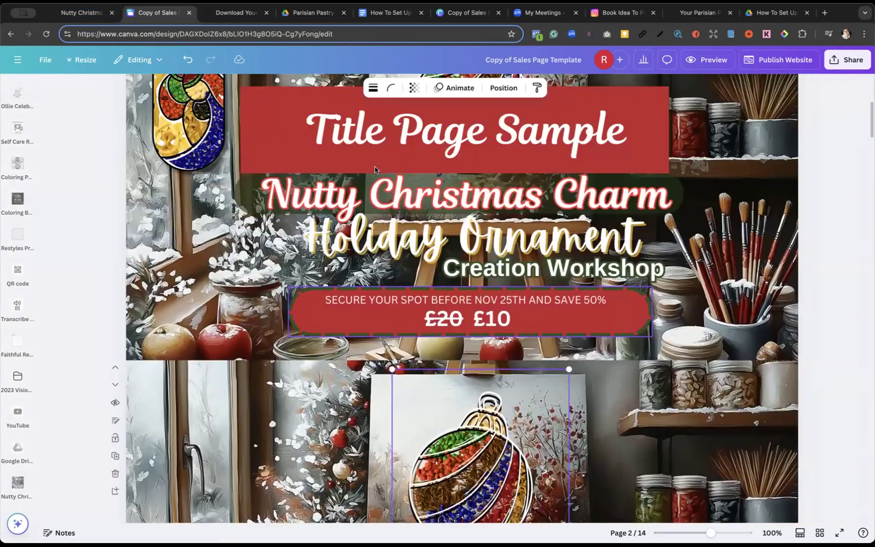
left_click(178, 230)
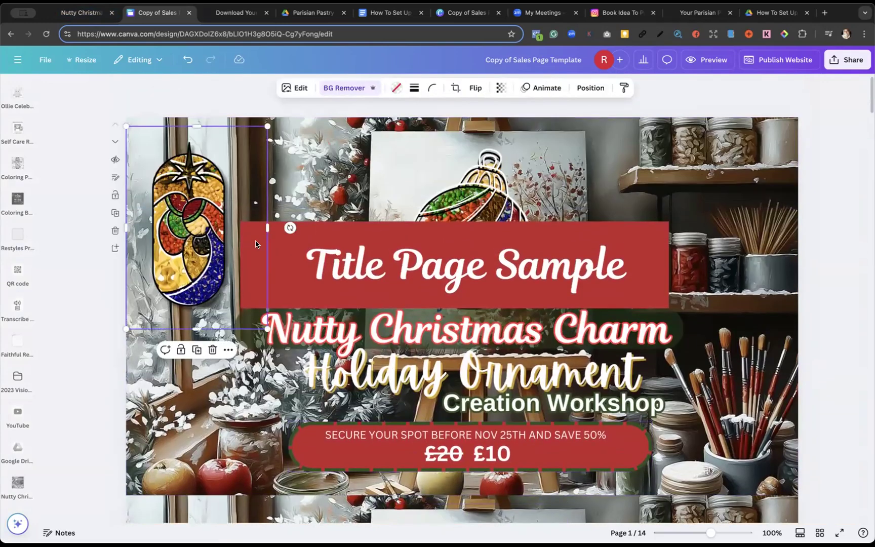
scroll(255, 244, "down", 8)
left_click(201, 219)
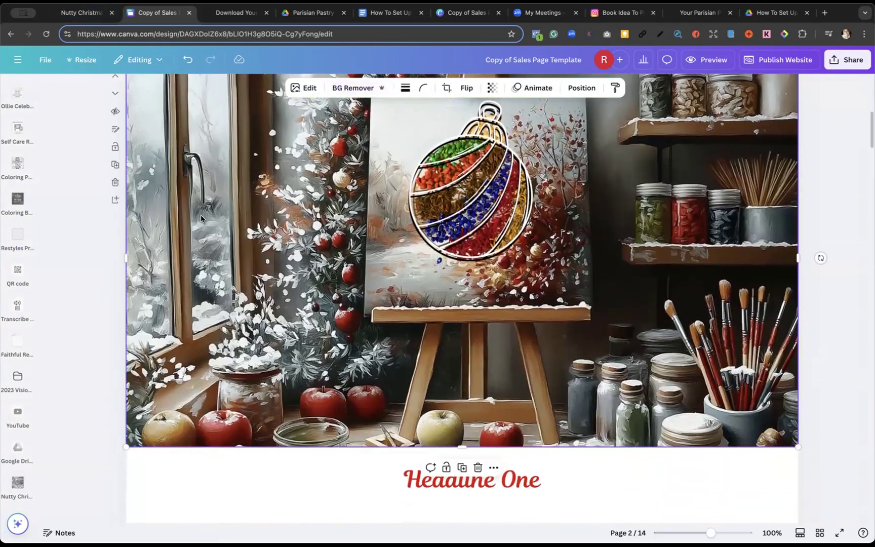
key("ctrl+v")
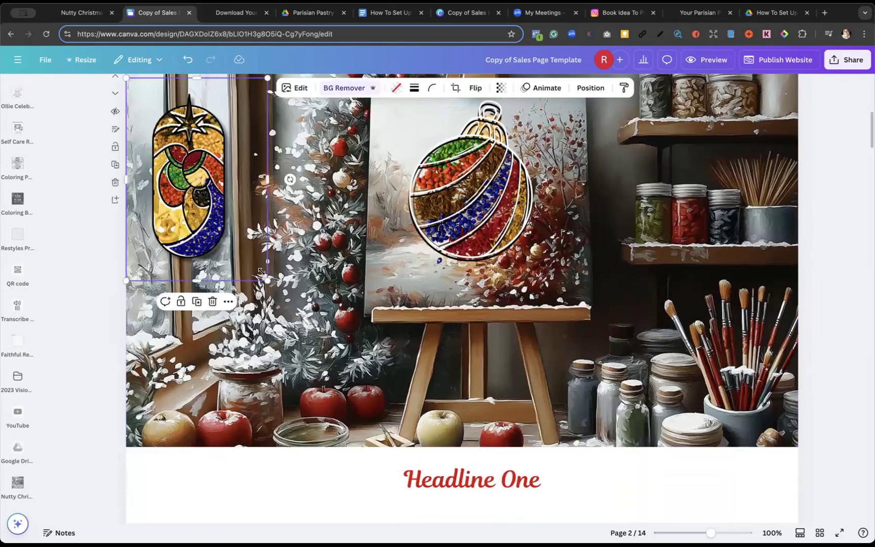
Group the Nutty Christmas Charm, Holiday Ornament and Creation Workshop text lines on the sample page
scroll(258, 256, "up", 3)
scroll(258, 252, "up", 8)
scroll(309, 240, "down", 1)
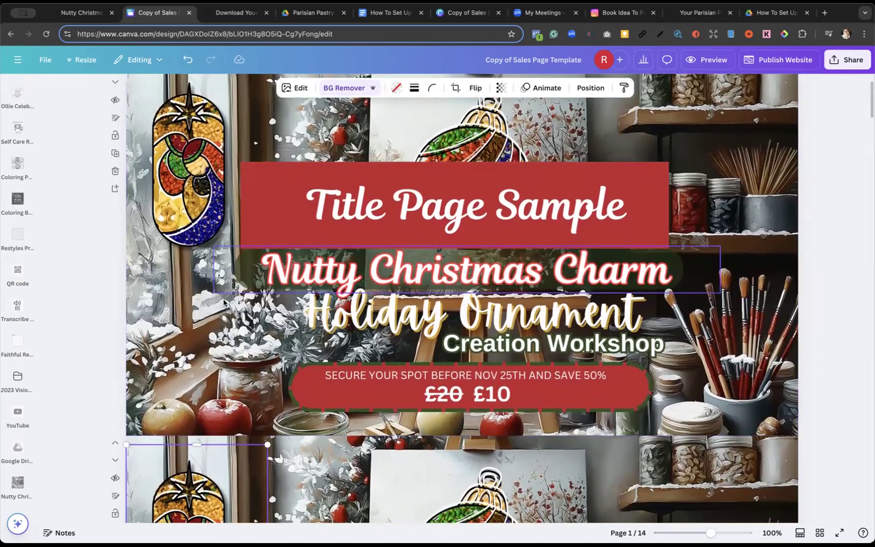
left_click(298, 277)
left_click(330, 322, "shift")
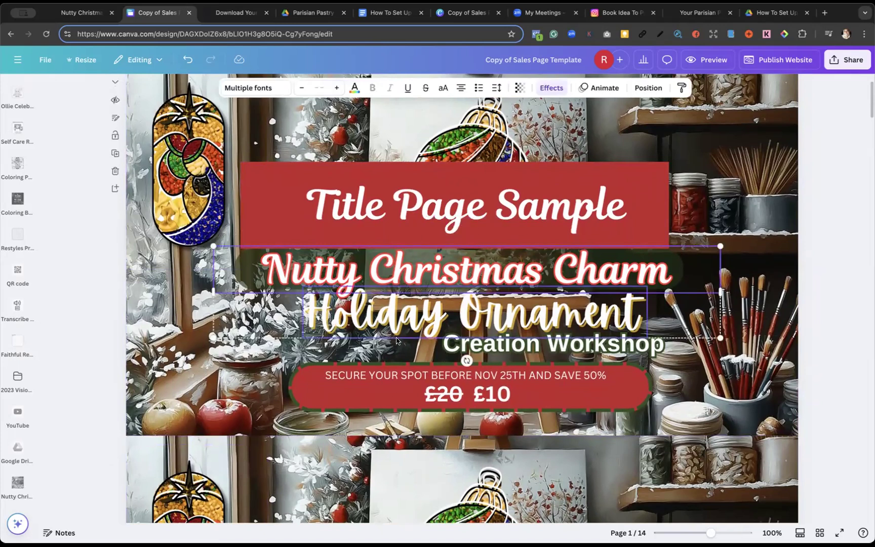
left_click(516, 352, "shift")
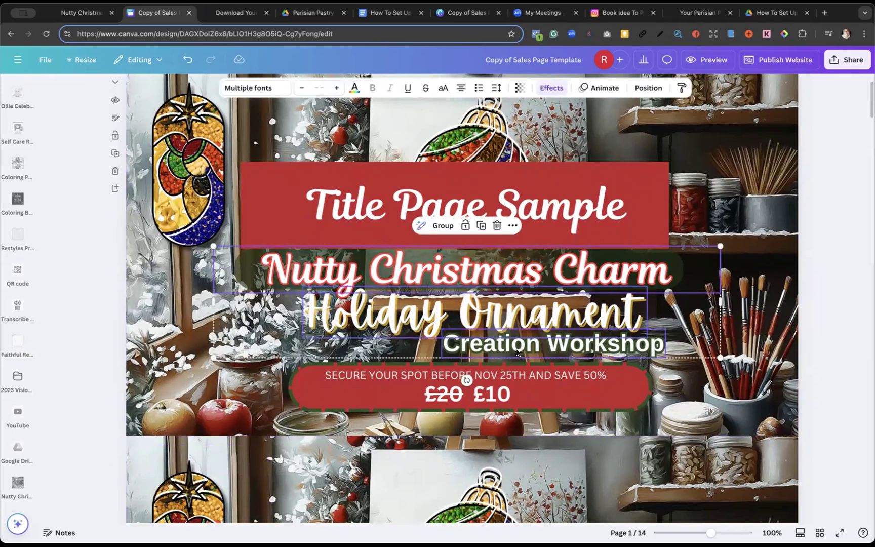
left_click(447, 226)
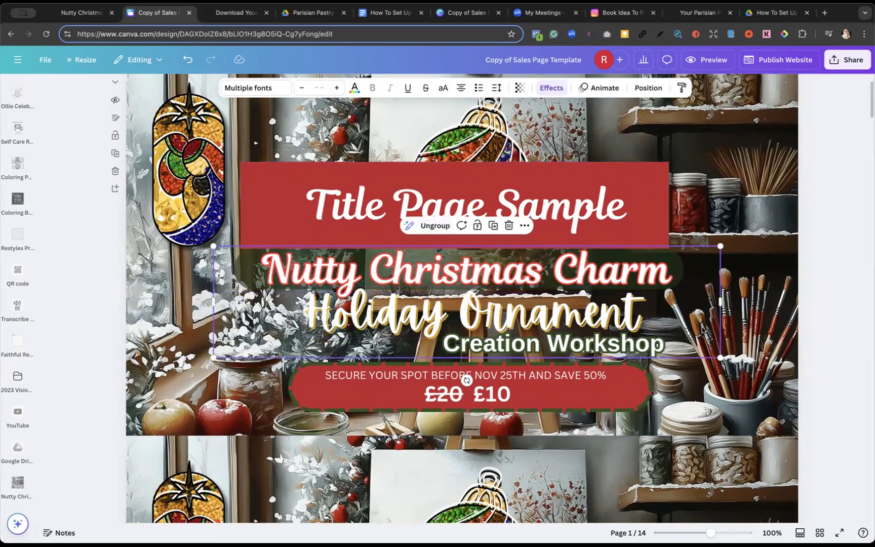
Copy the grouped workshop title from the sample page onto page 2 below the bauble
scroll(702, 328, "down", 10)
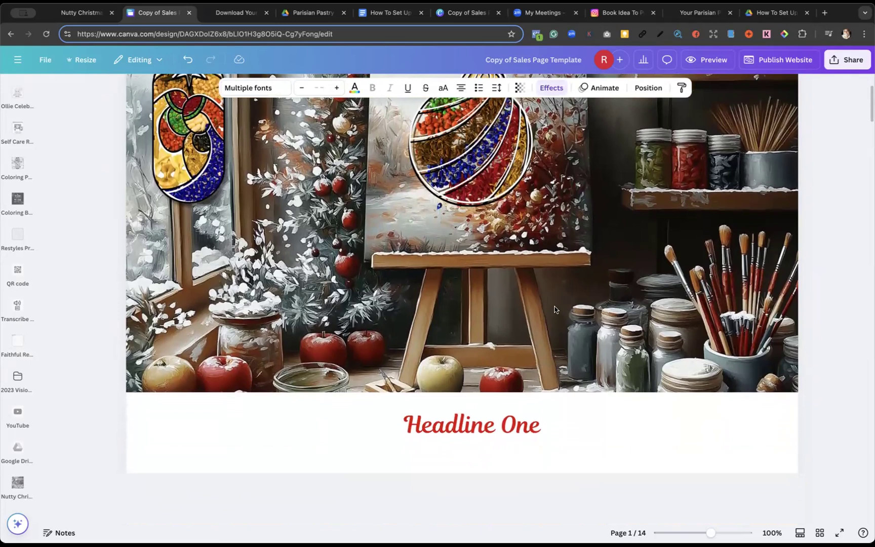
left_click(554, 309)
key("ctrl+v")
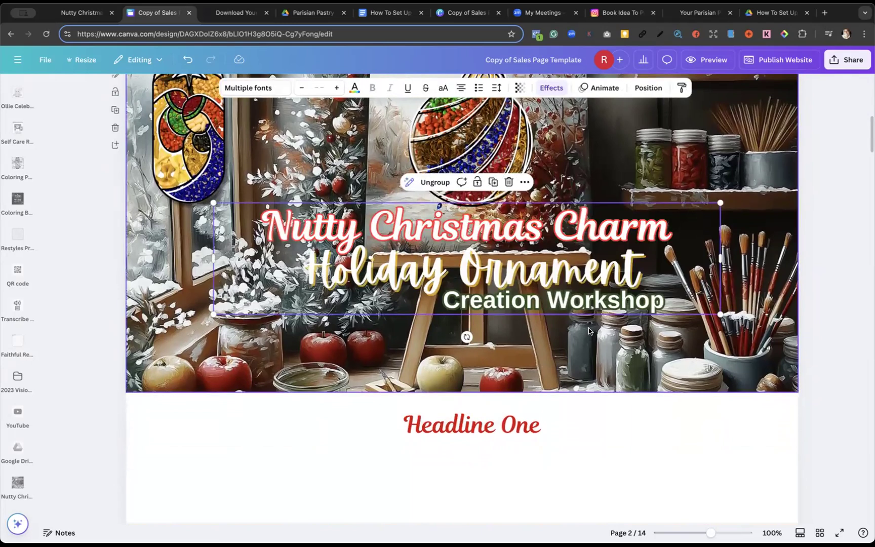
scroll(588, 331, "up", 7)
left_click_drag(255, 231, 342, 261)
key("ctrl+z")
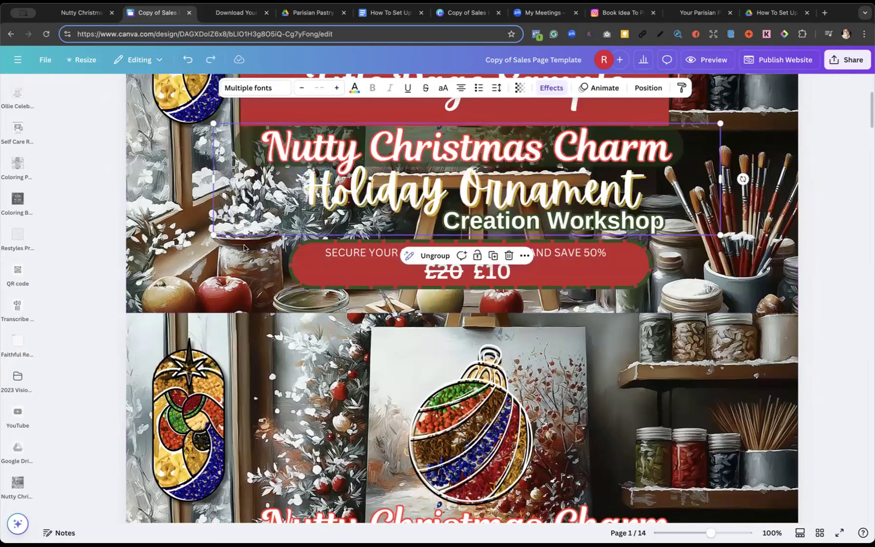
Try to copy only the sample page's red price button shape onto page 2
left_click(243, 247)
left_click(294, 260)
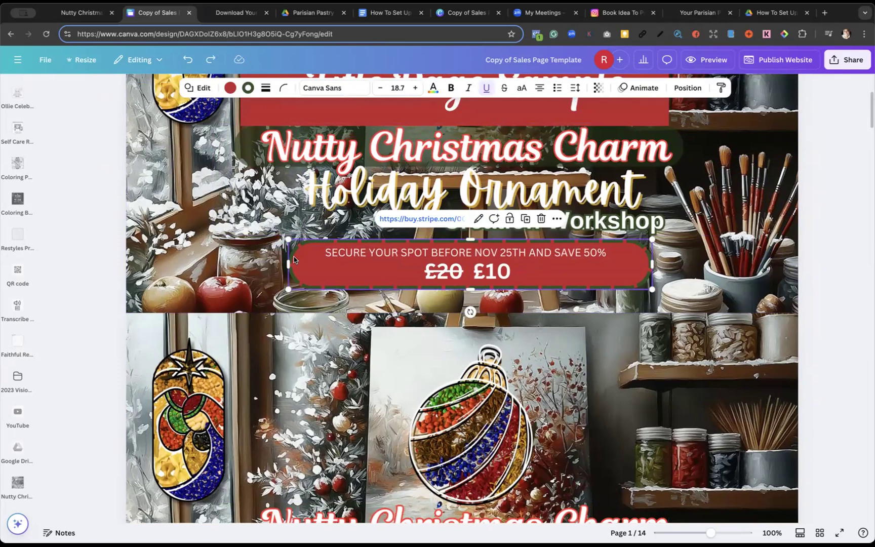
scroll(294, 260, "down", 5)
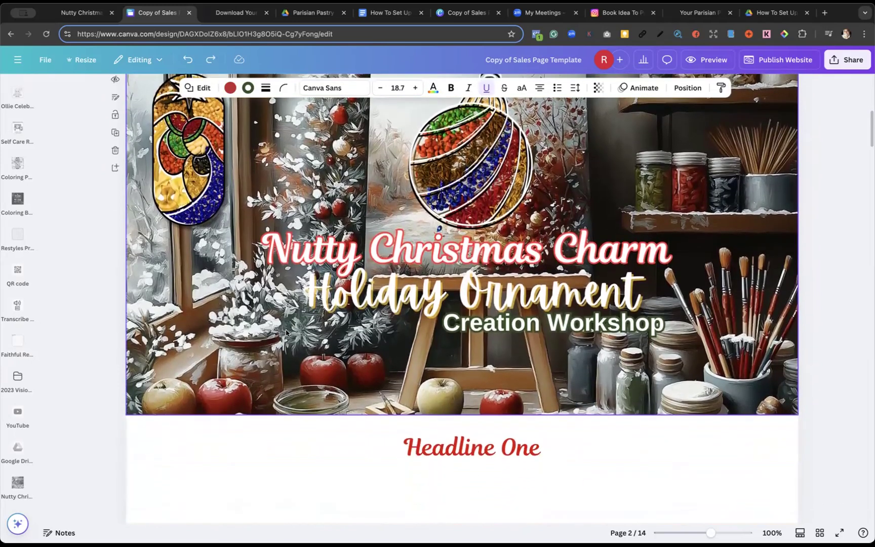
left_click(286, 332)
key("super+v")
scroll(364, 145, "up", 1)
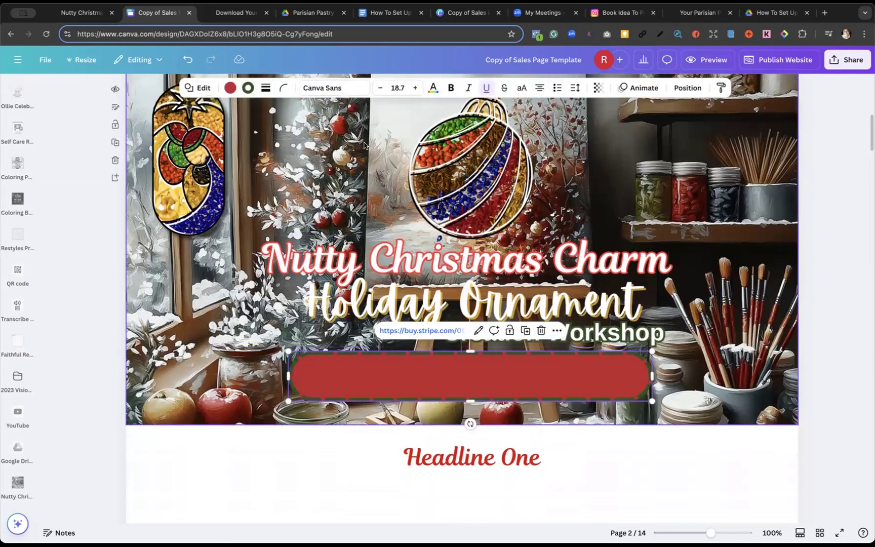
Group the sample page's red price button with its offer text and its £20 £10 price line
scroll(364, 145, "up", 3)
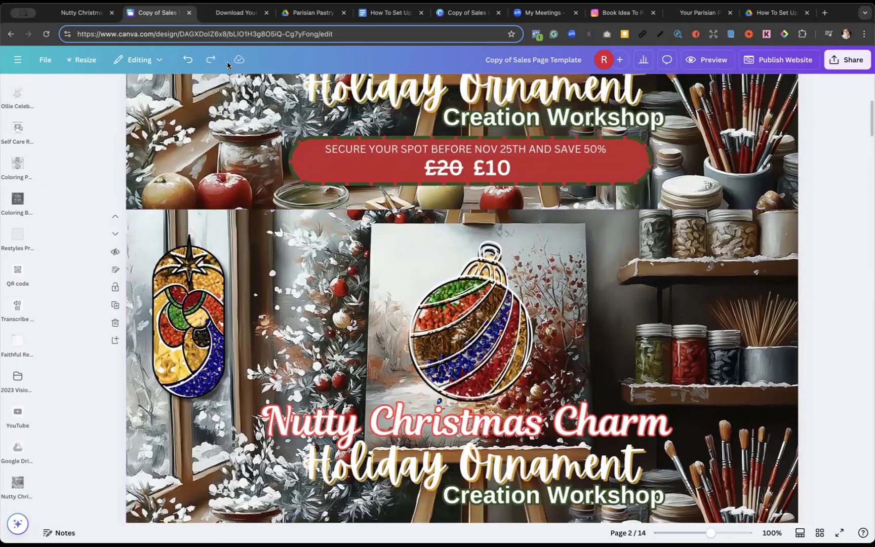
left_click(203, 138)
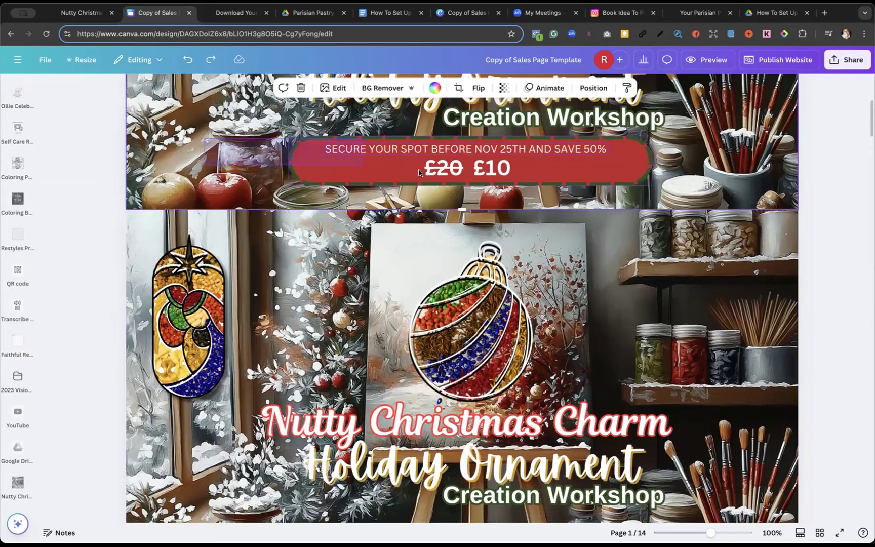
left_click(543, 184)
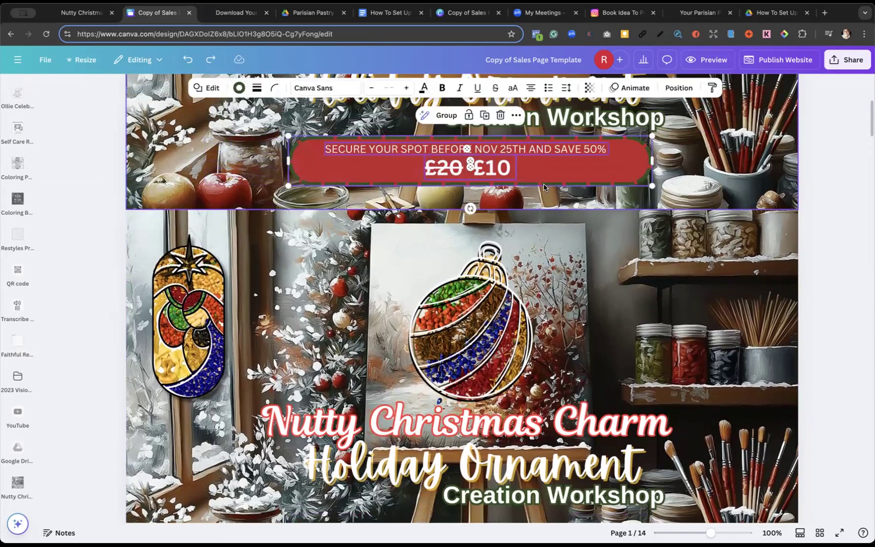
left_click(441, 114)
Copy the grouped price button from the sample page onto page 2 below the workshop title
scroll(365, 218, "down", 5)
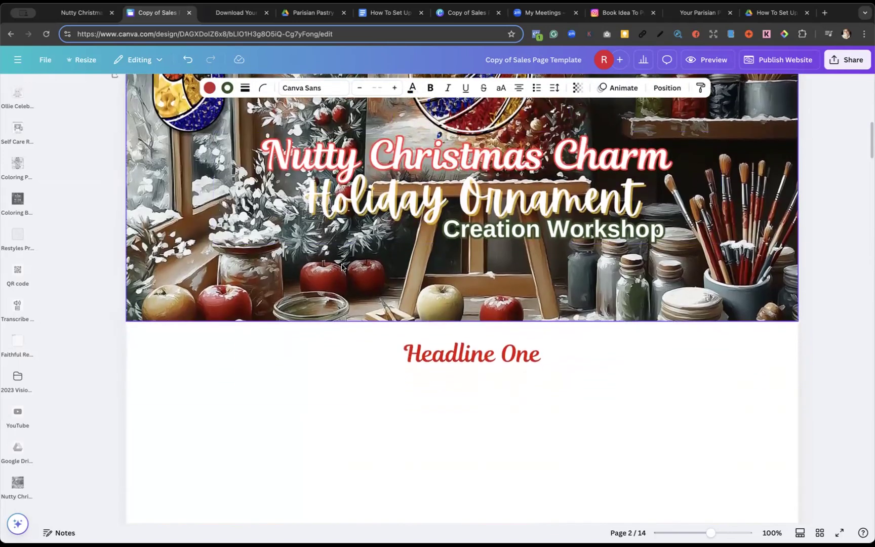
left_click(341, 267)
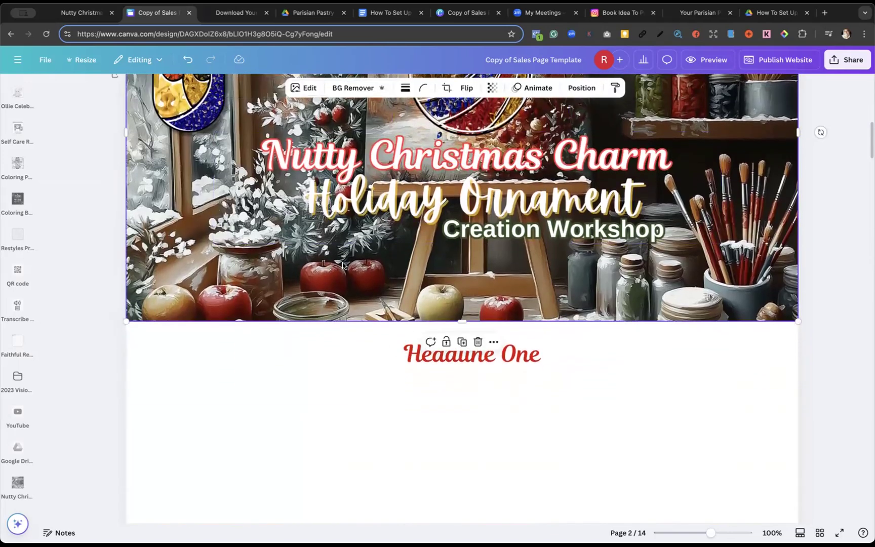
key("ctrl+v")
left_click(694, 234)
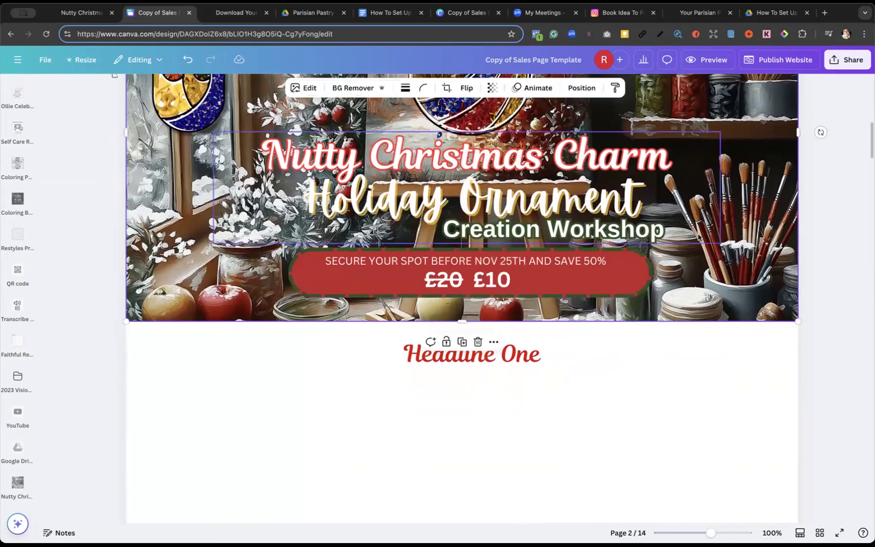
scroll(557, 254, "up", 5)
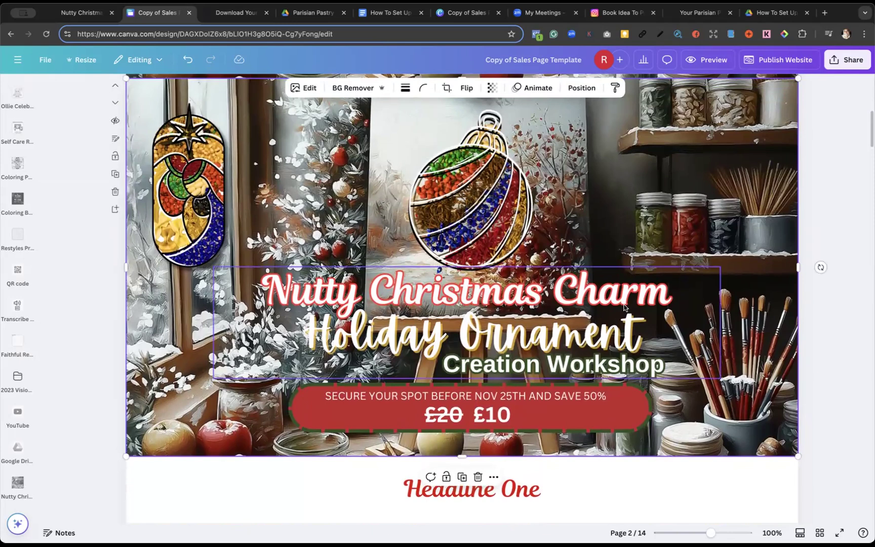
left_click(583, 300)
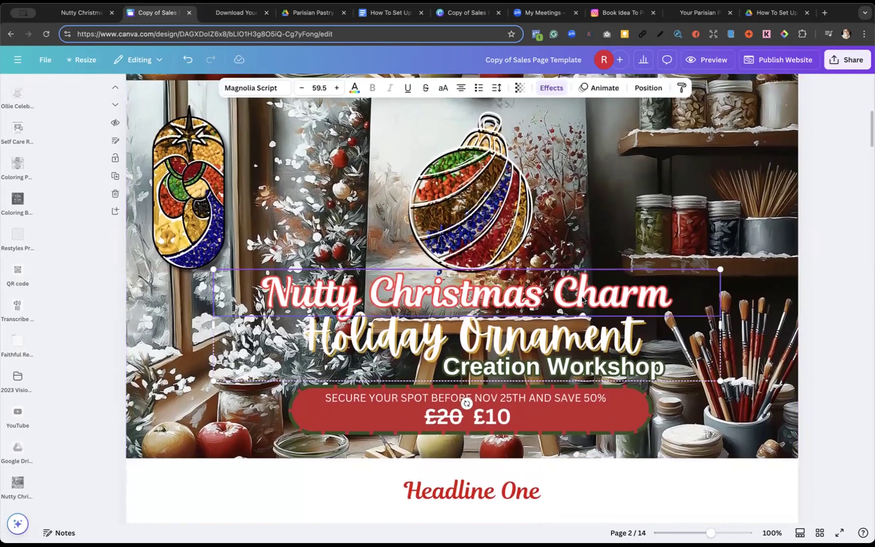
scroll(584, 301, "down", 1)
scroll(597, 319, "down", 3)
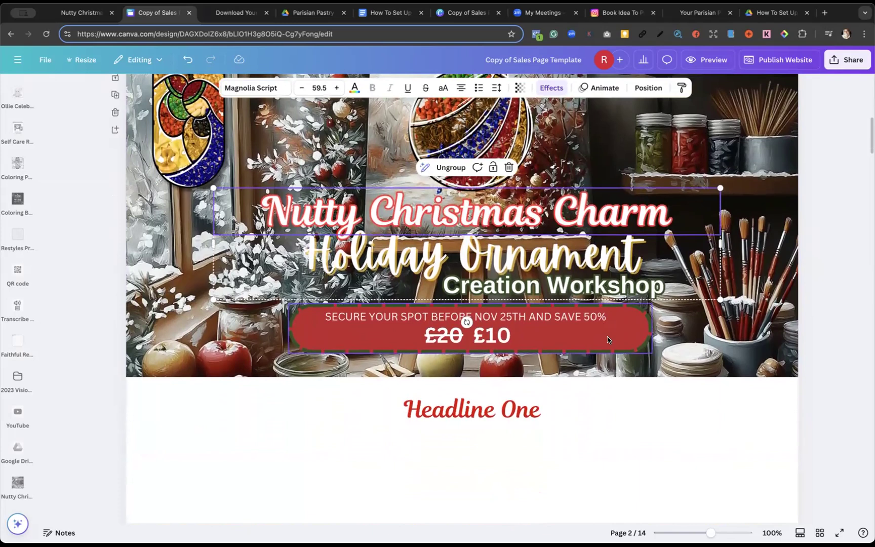
Open the Stripe payment link attached to page 2's red price button and close the checkout page
left_click(615, 346)
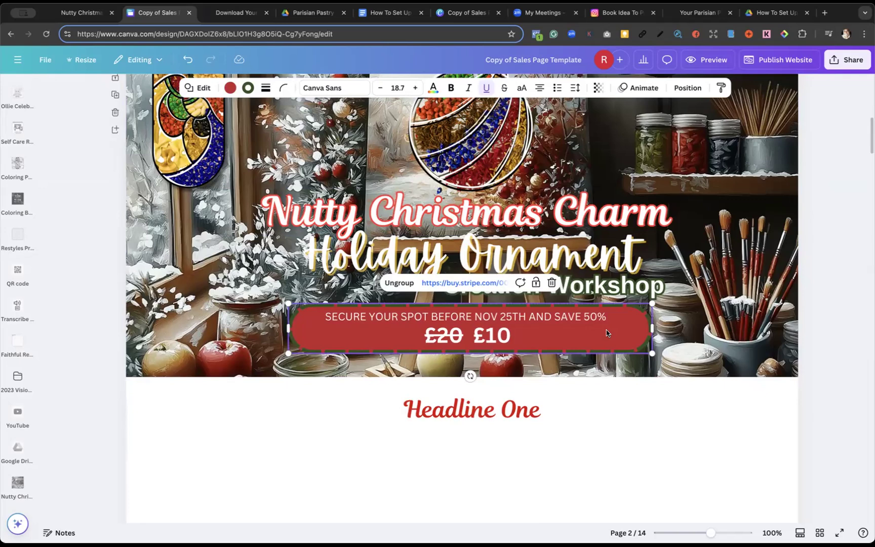
scroll(609, 341, "up", 1)
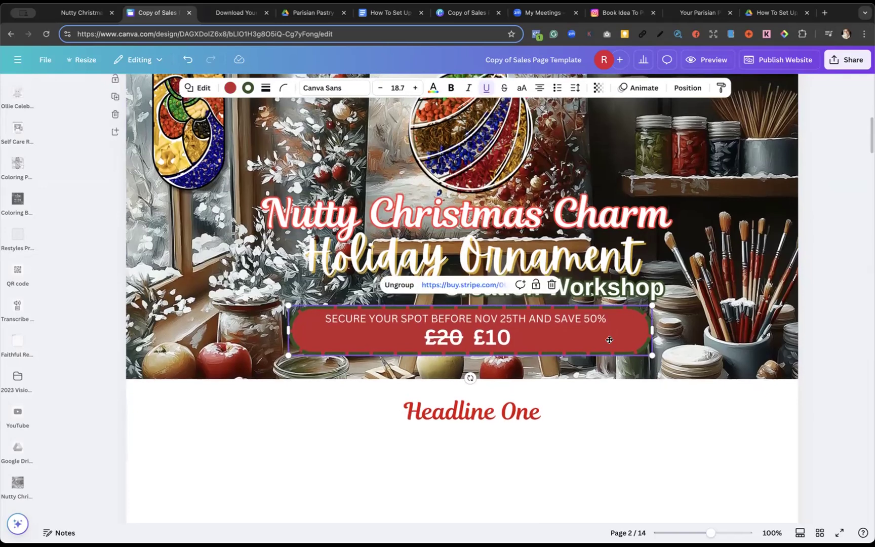
double_click(608, 340)
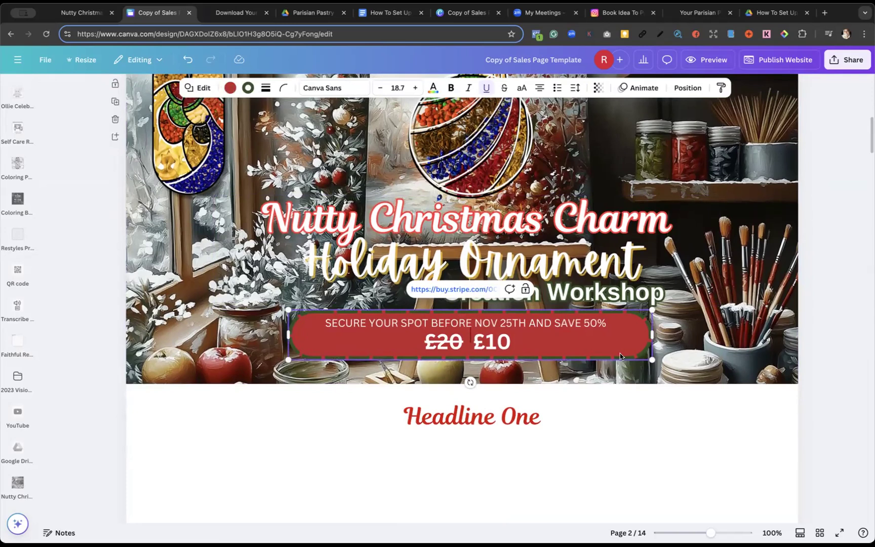
left_click(469, 288)
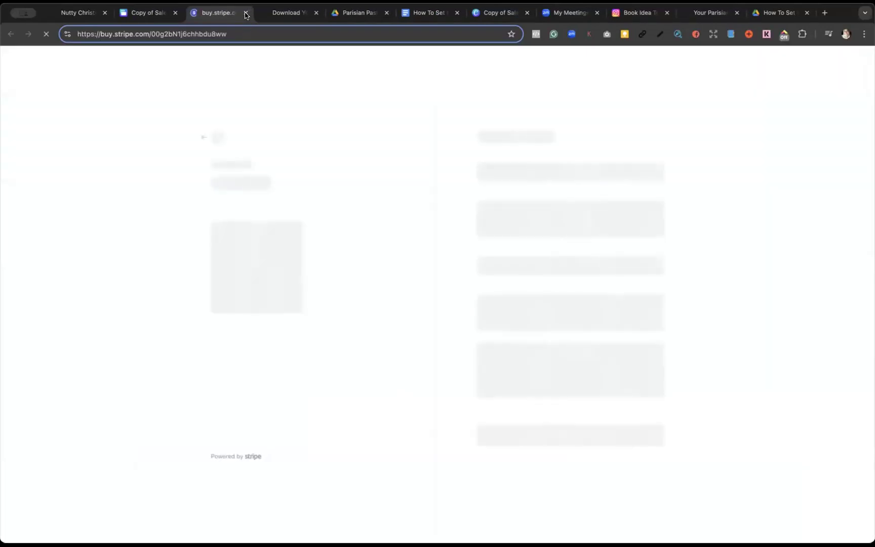
left_click(246, 14)
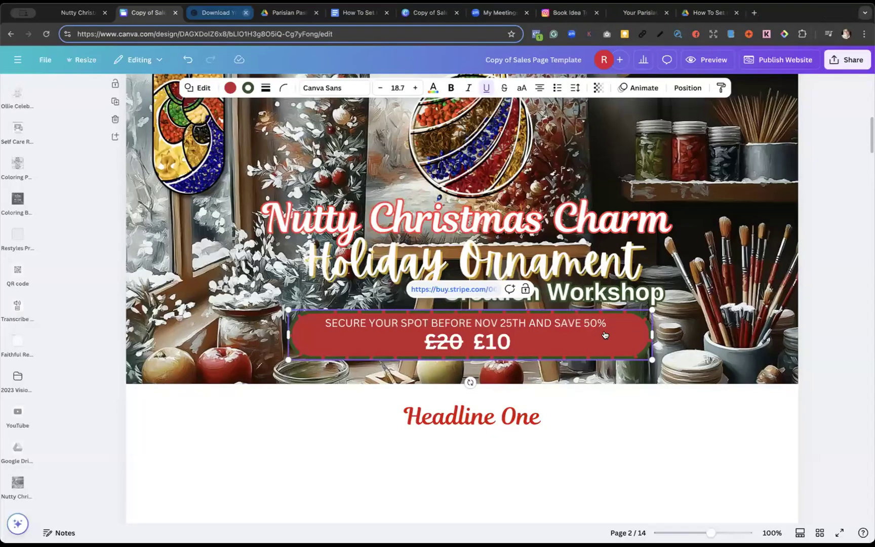
Reopen the price button's Stripe link, highlighting the checkout page's web address, and return to the sales page design
left_click(477, 290)
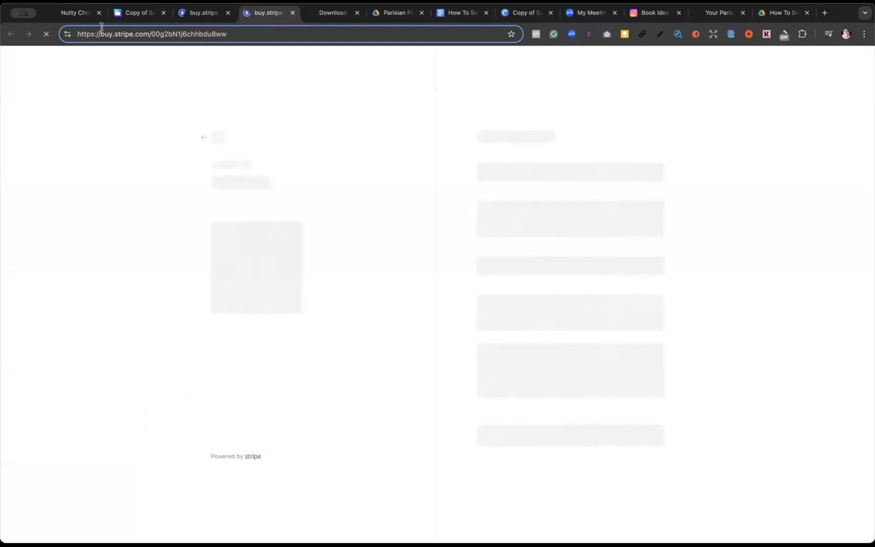
left_click(125, 32)
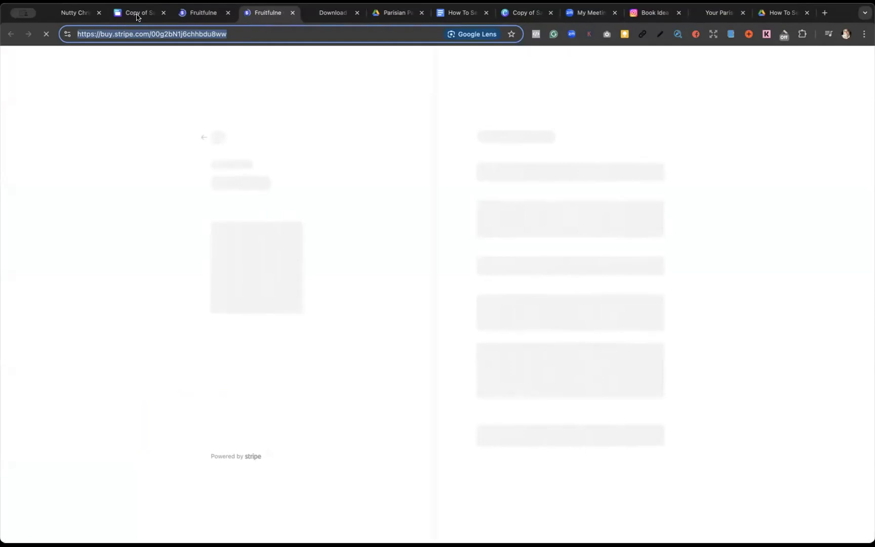
left_click(136, 18)
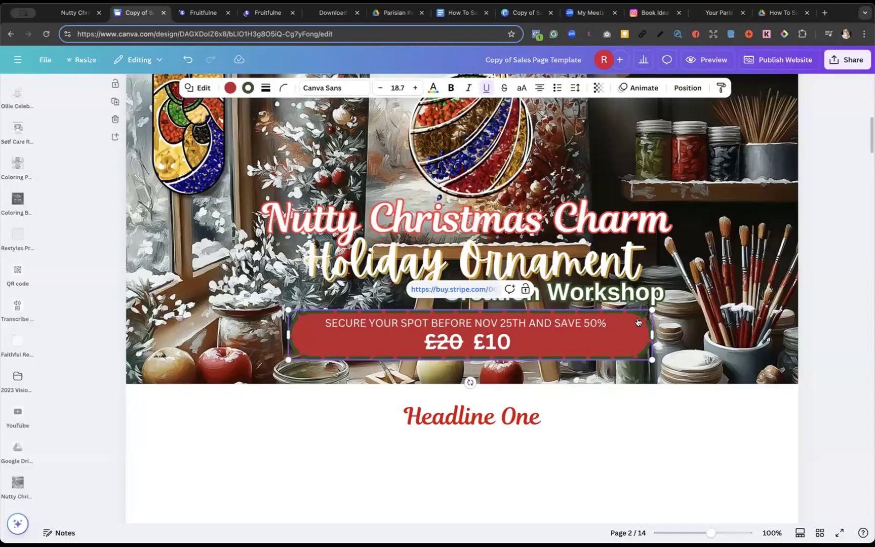
Ungroup page 2's red price button from its offer text and £20 £10 price line
left_click(719, 347)
left_click(471, 335)
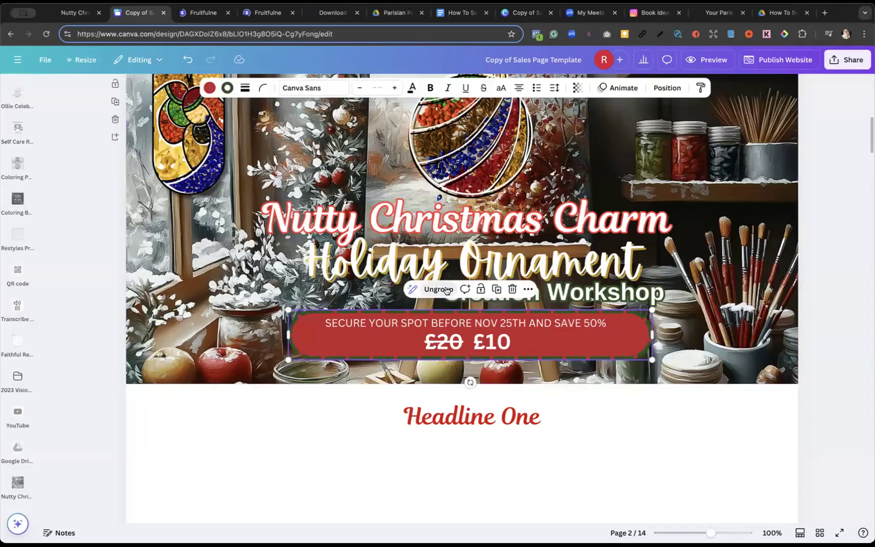
left_click(438, 289)
left_click(739, 302)
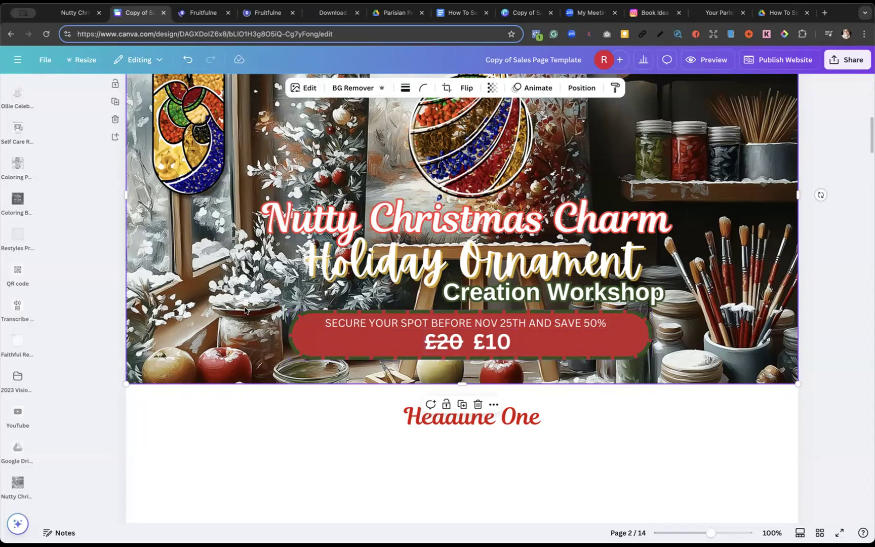
Undo the accidental shift of page 2's workshop picture and set that picture as the page background
left_click_drag(280, 324, 318, 342)
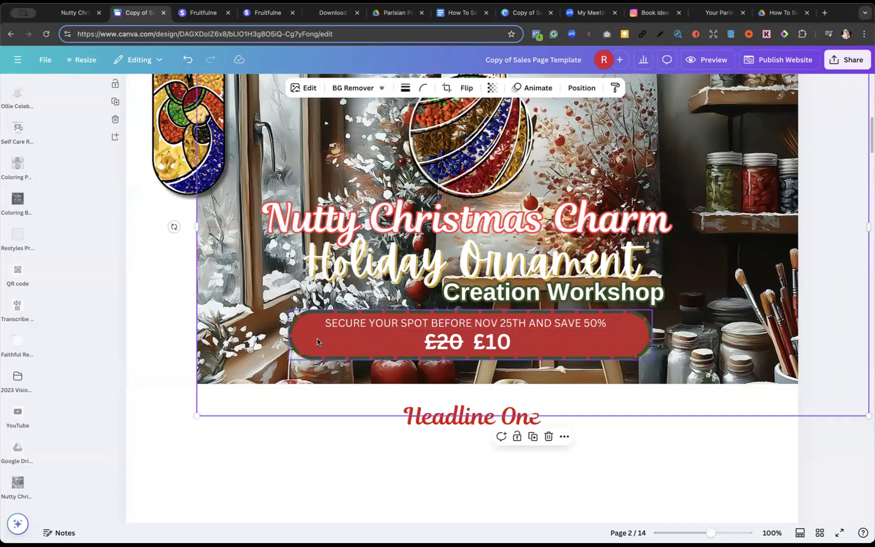
key("ctrl+z")
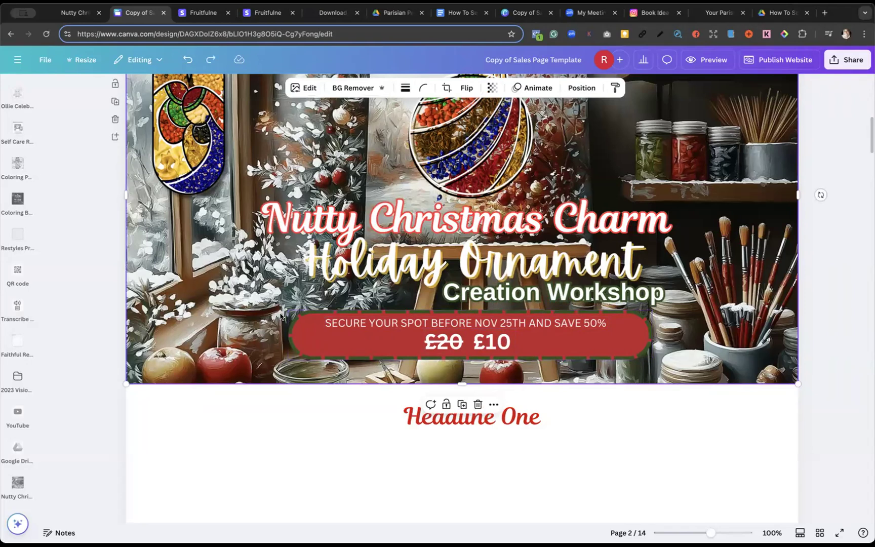
scroll(264, 308, "up", 5)
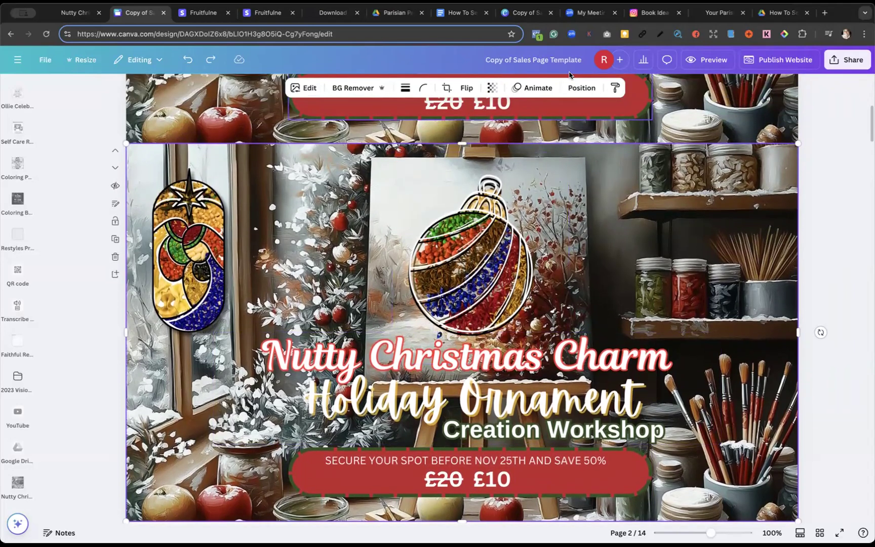
left_click(581, 88)
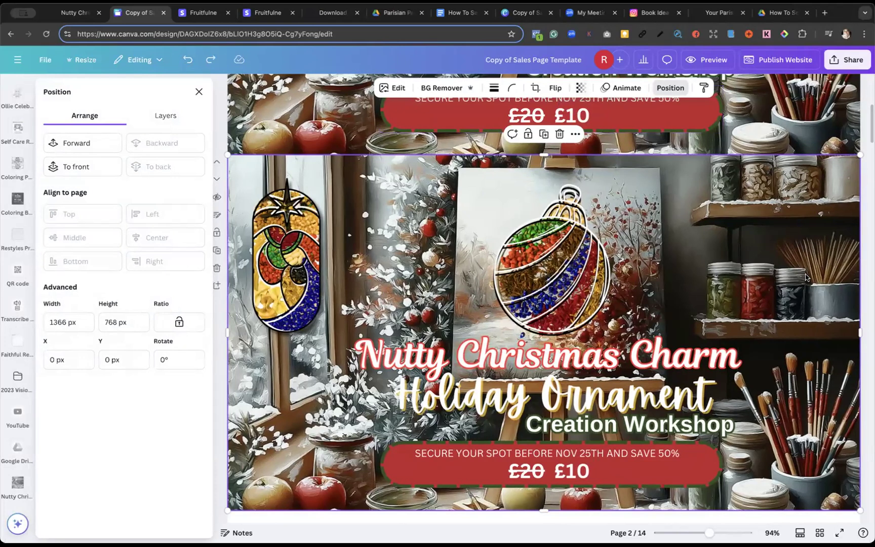
left_click(197, 92)
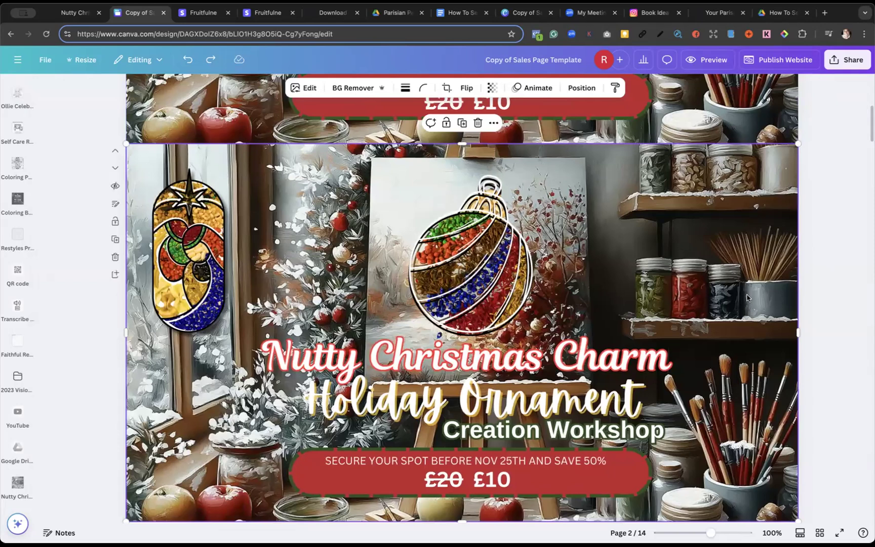
left_click(492, 125)
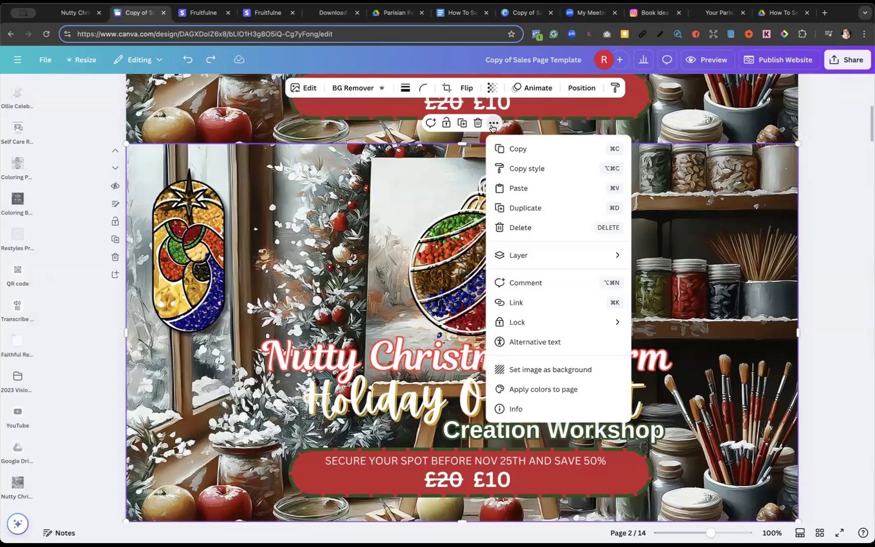
left_click(560, 375)
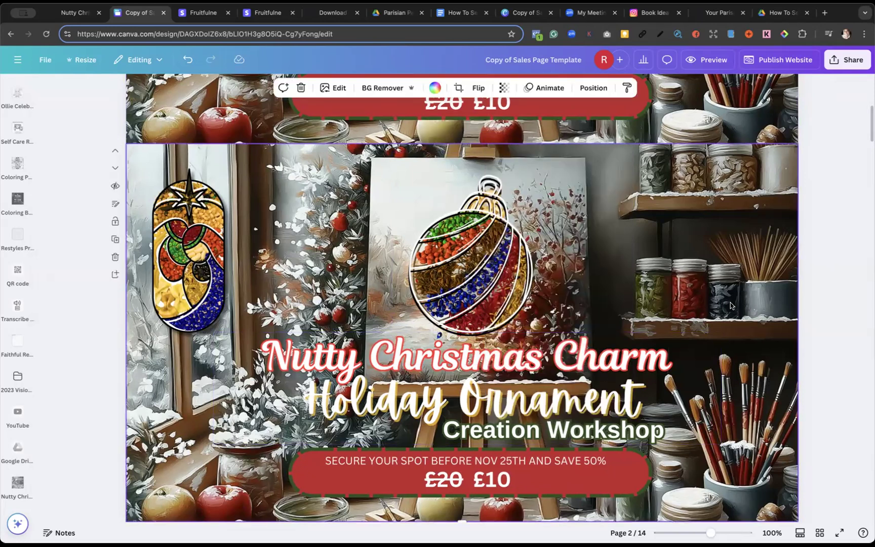
Regroup page 2's red button shape with its offer text and £20 £10 price line
scroll(692, 417, "down", 2)
scroll(692, 416, "down", 3)
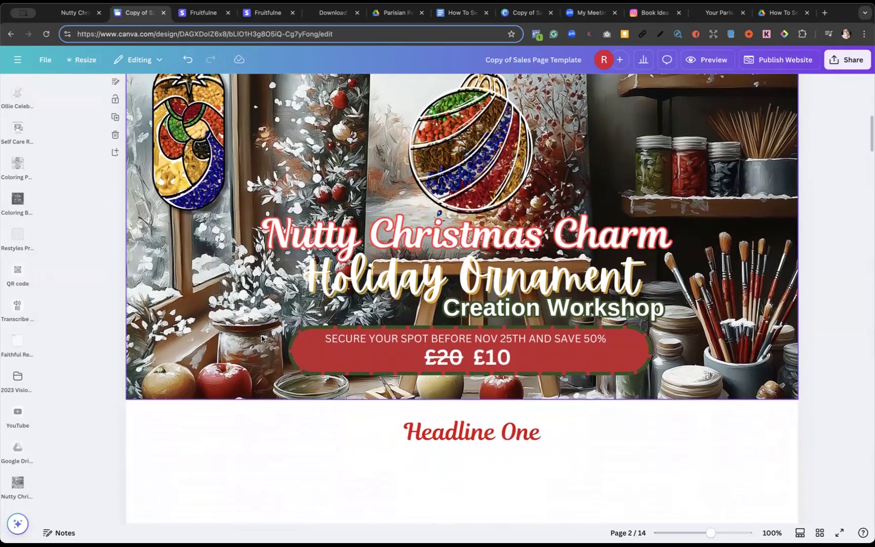
left_click_drag(264, 338, 658, 387)
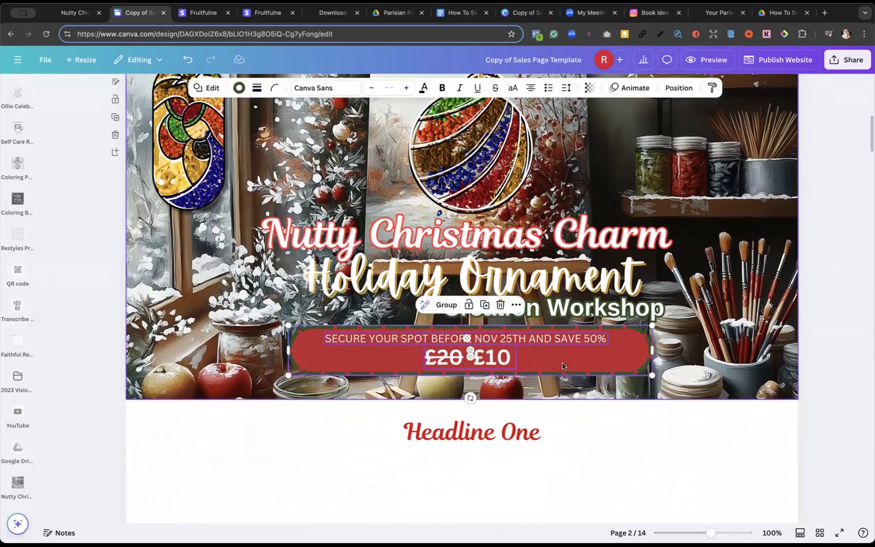
left_click(447, 305)
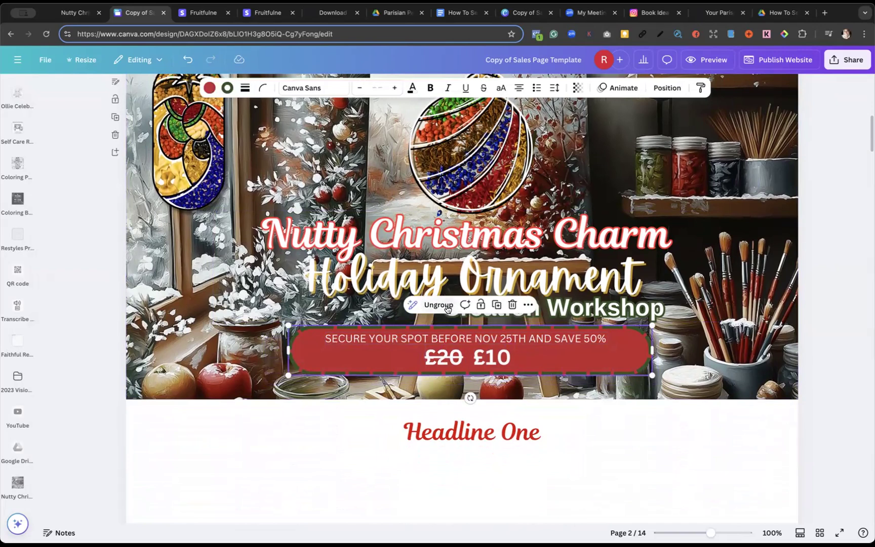
Examine the additional options for the grouped price button, looking for a link setting, and cancel the background crop
left_click(528, 305)
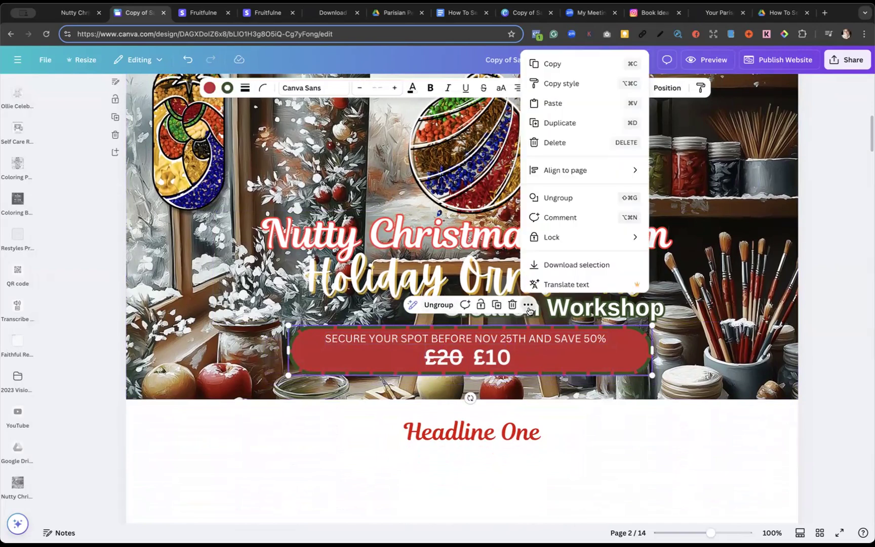
scroll(560, 259, "down", 1)
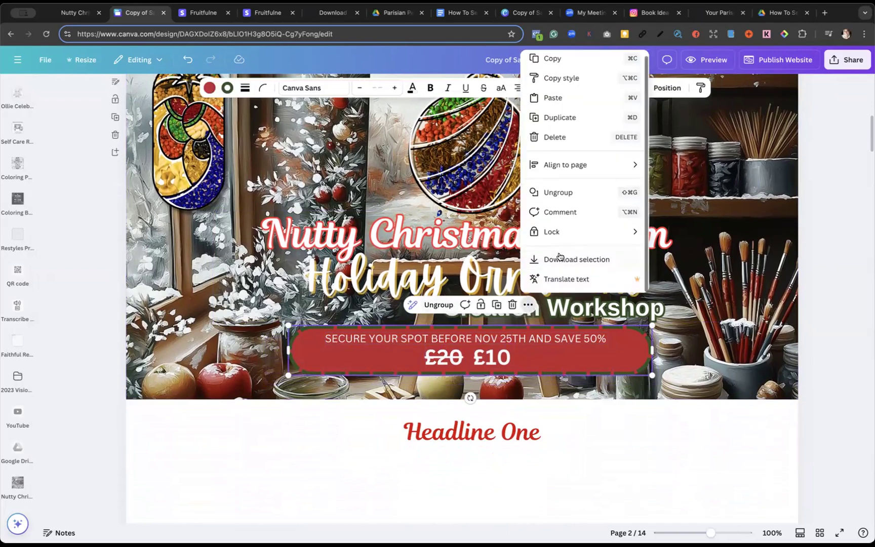
mouse_move(559, 237)
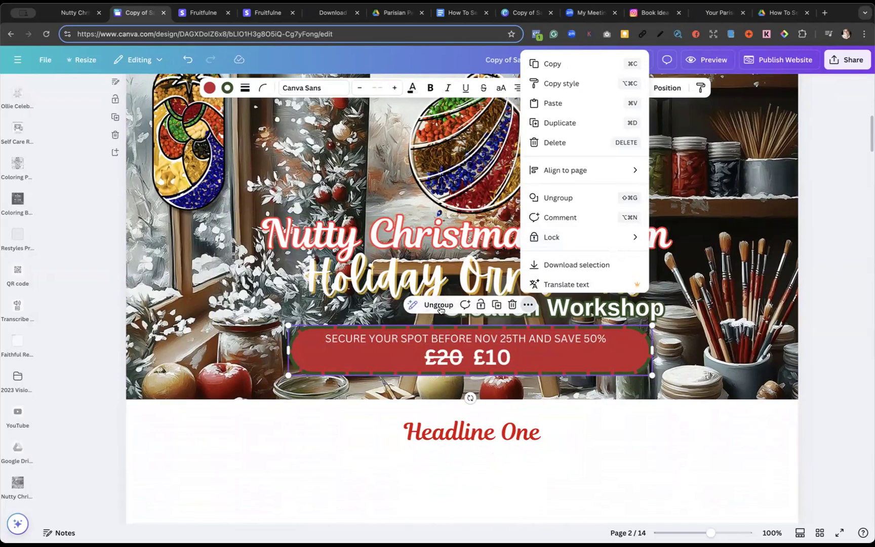
left_click(529, 306)
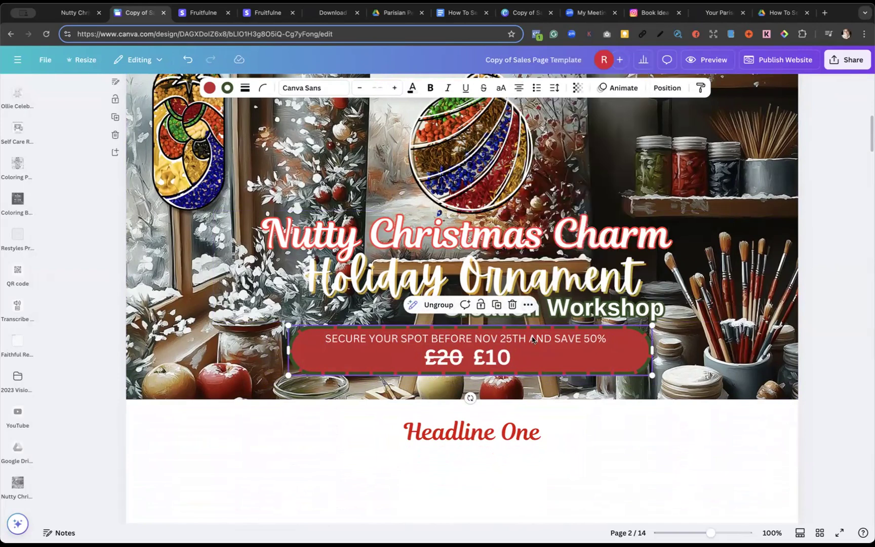
double_click(678, 364)
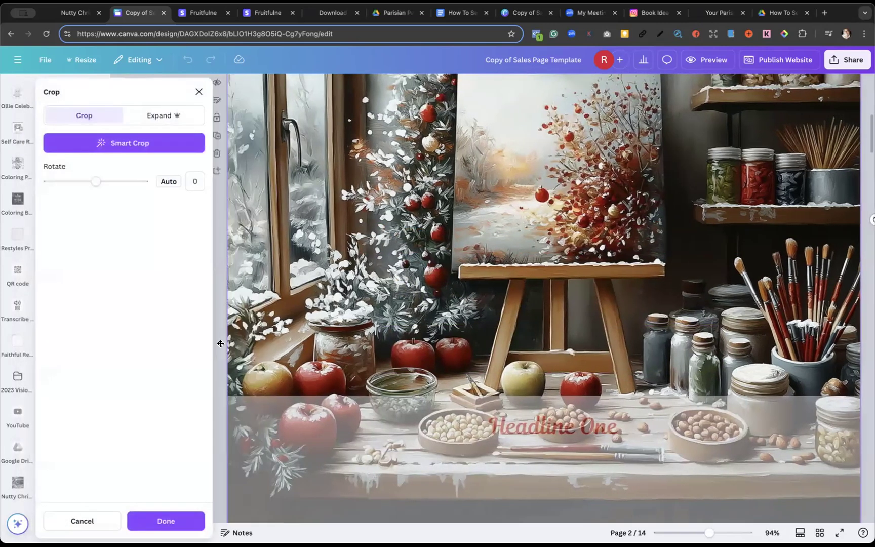
left_click(82, 520)
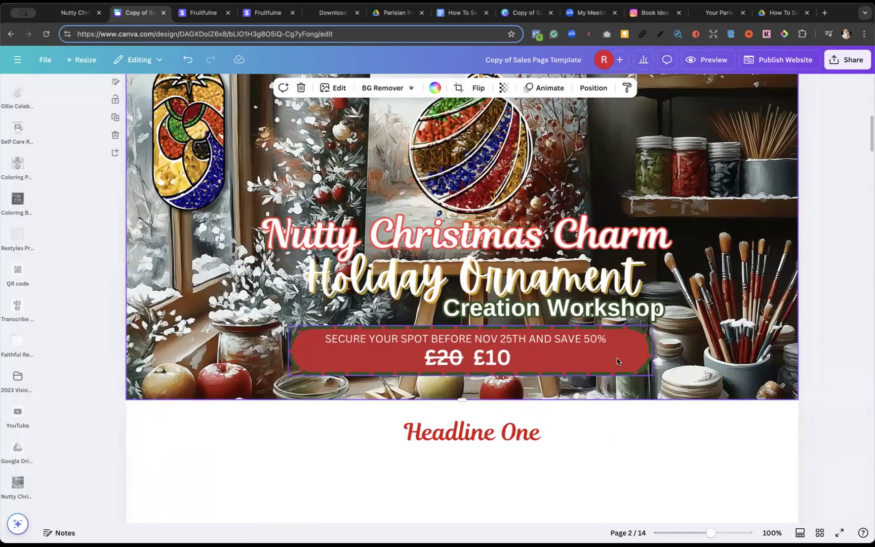
Delete the red shape inside page 2's price button group and undo the deletion
left_click(606, 358)
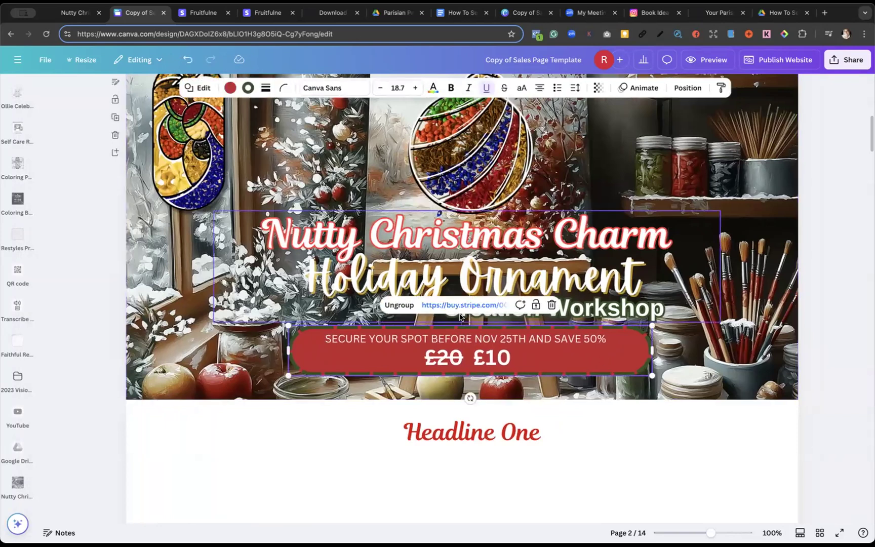
scroll(536, 328, "up", 5)
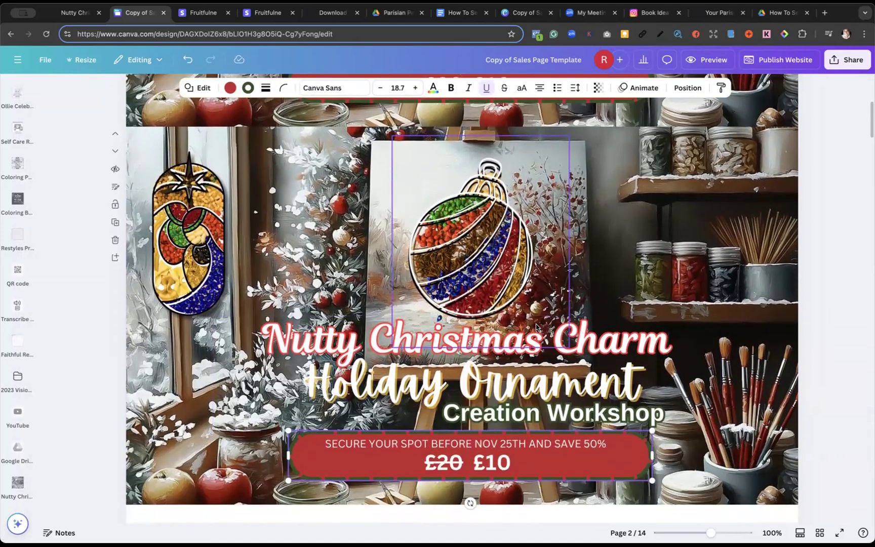
scroll(536, 328, "down", 3)
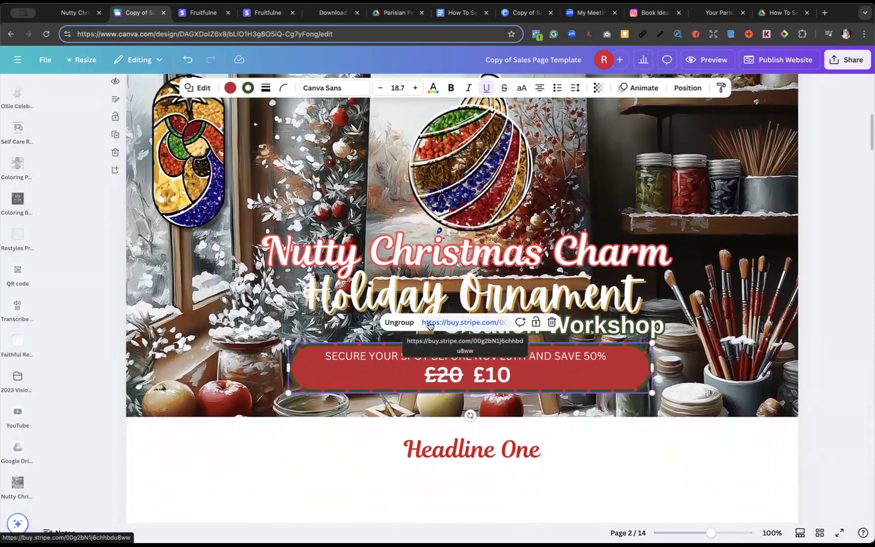
left_click(552, 323)
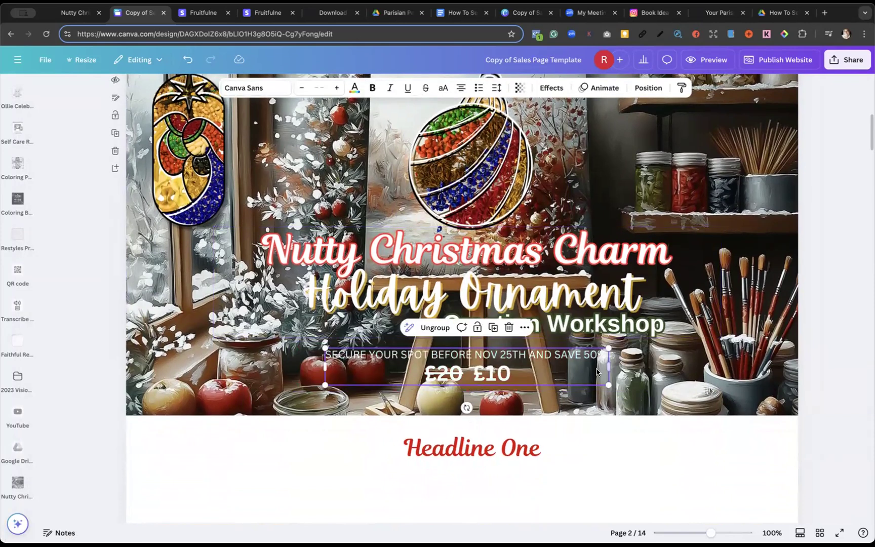
left_click(187, 60)
Separate the grouped price button into its red shape, offer text and price line
left_click(794, 350)
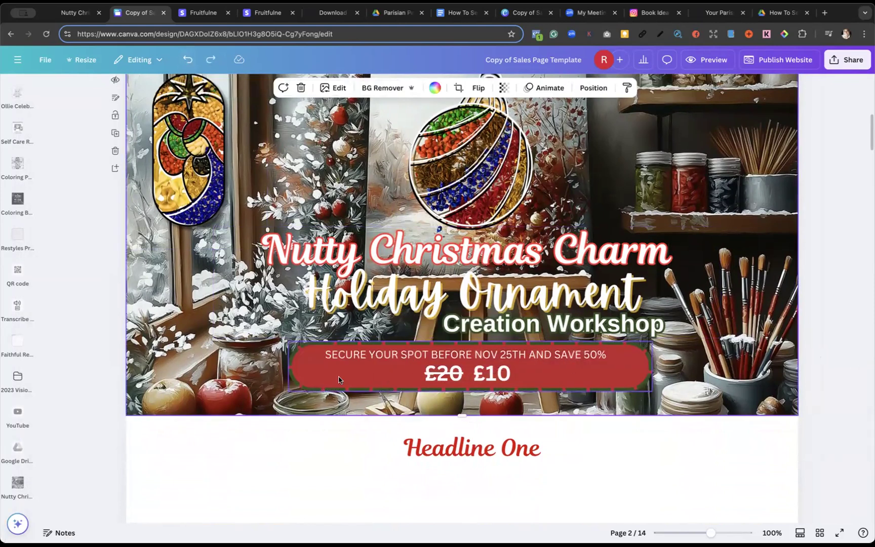
left_click(315, 377)
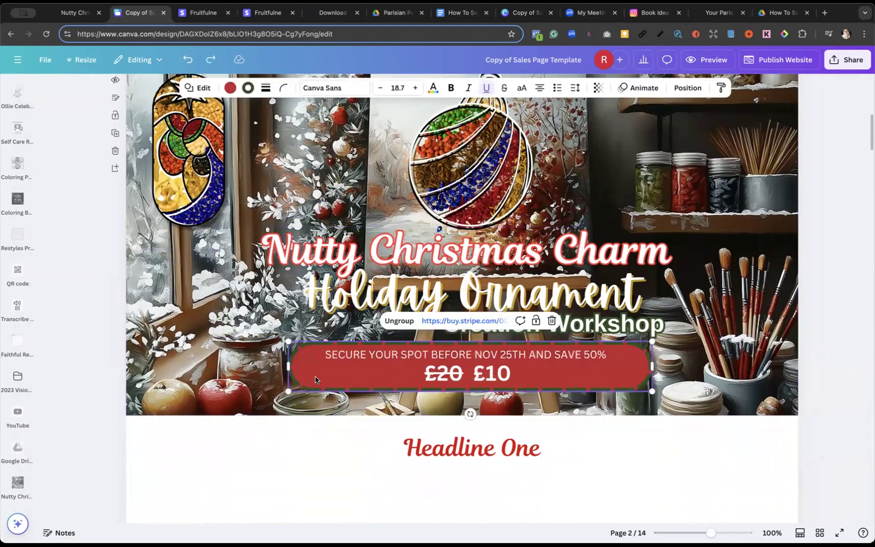
left_click(399, 320)
left_click(709, 349)
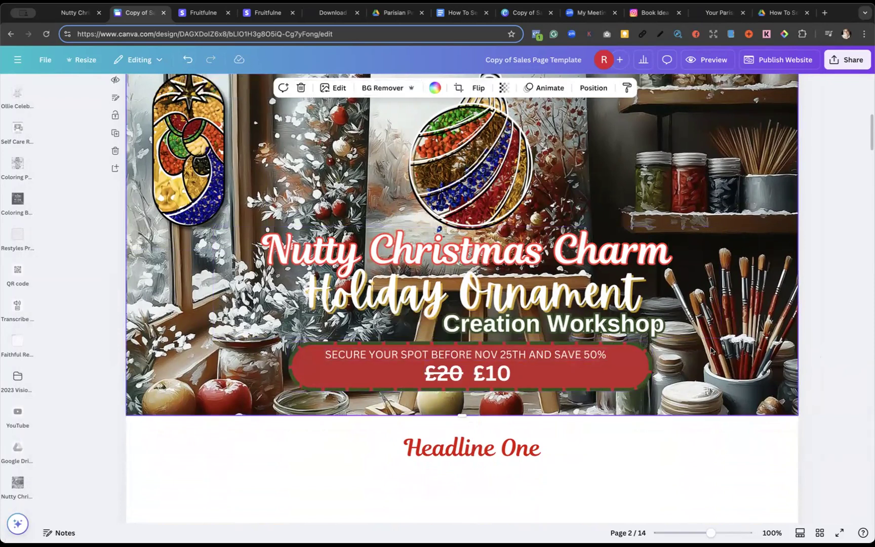
Review the Stripe payment address in the red button shape's link settings and keep it
left_click(637, 380)
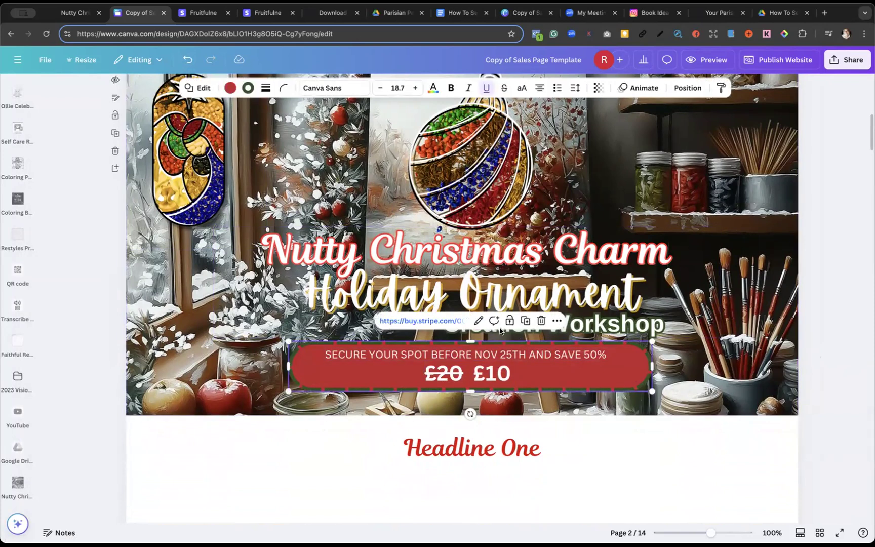
left_click(557, 321)
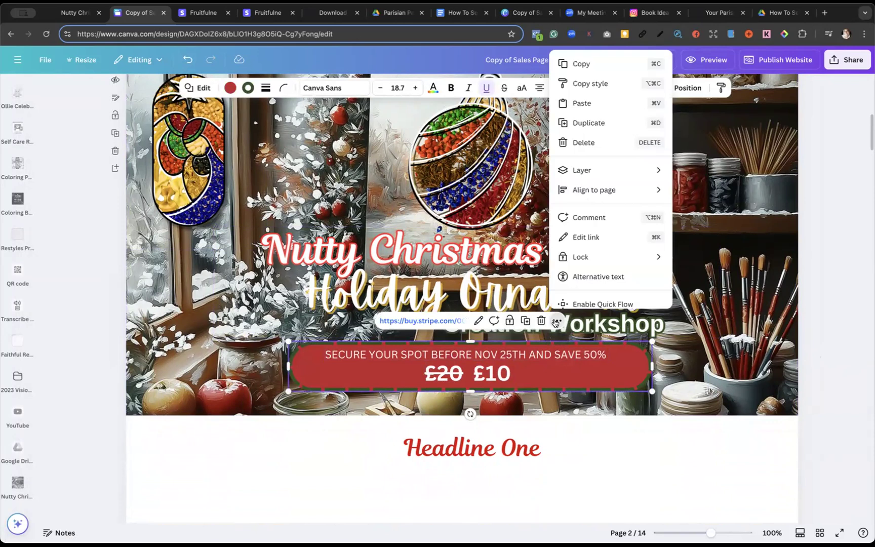
left_click(577, 237)
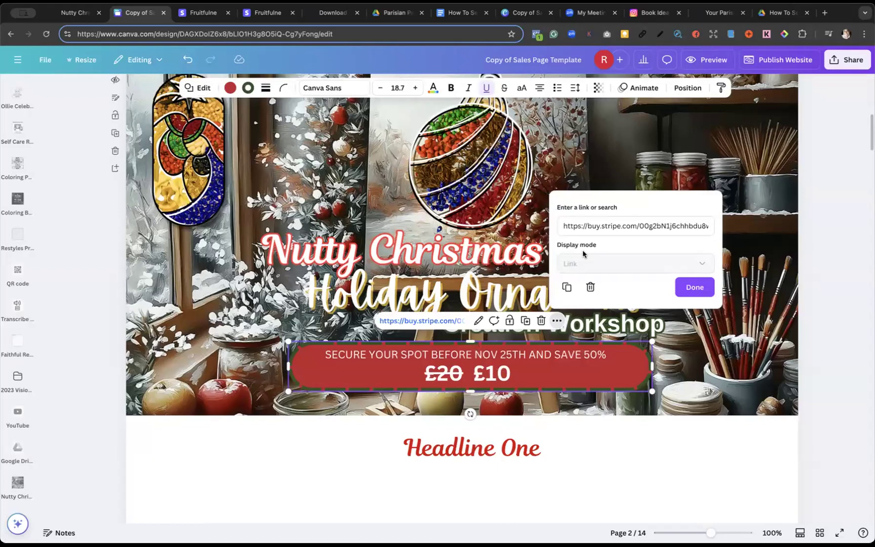
left_click(561, 225)
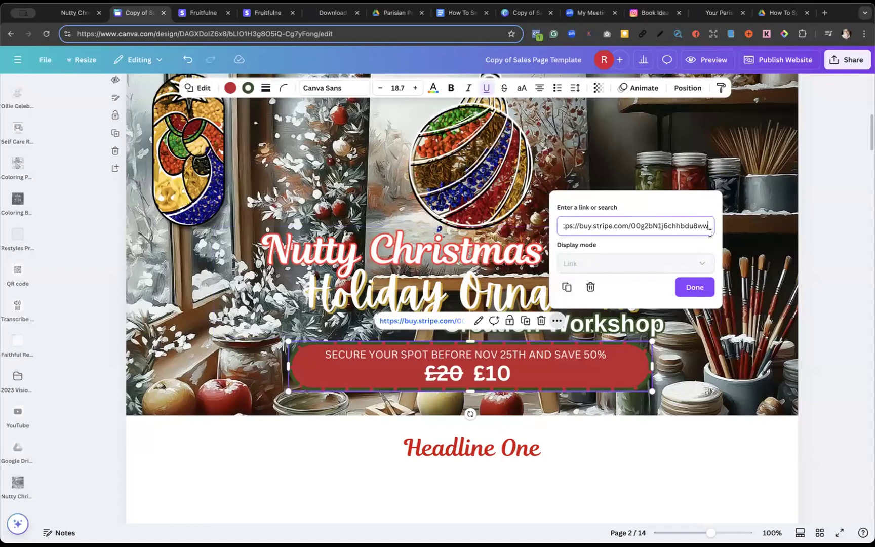
left_click(697, 286)
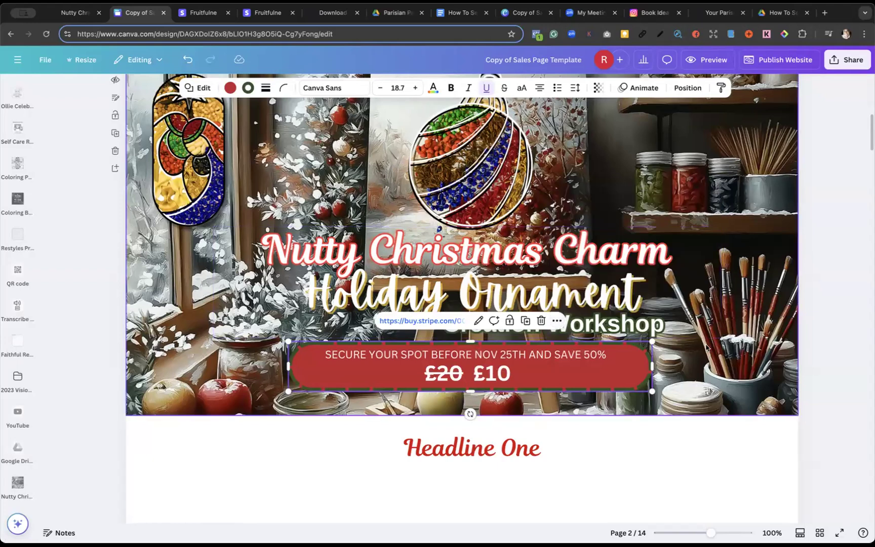
Open the red button's Stripe link to check its checkout page, and return to the header on page 2
left_click(708, 348)
left_click(590, 387)
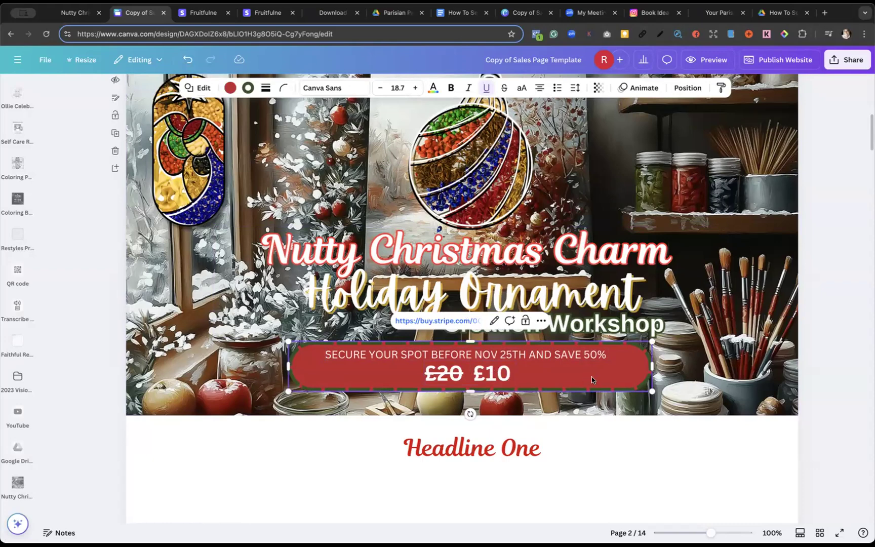
left_click(447, 320)
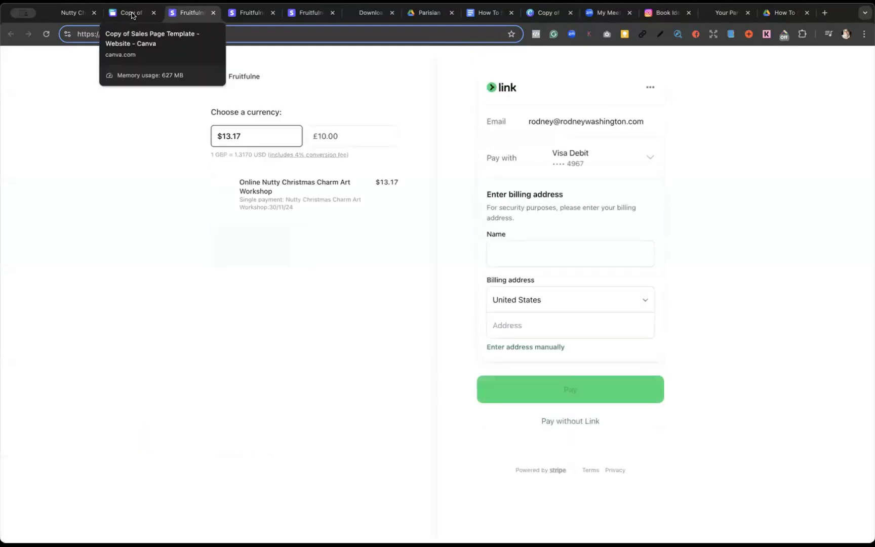
left_click(131, 14)
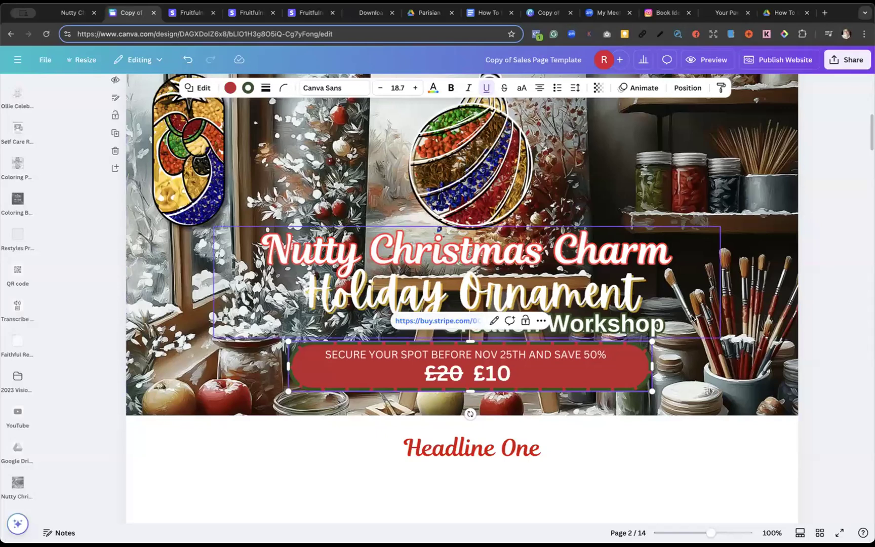
left_click(758, 325)
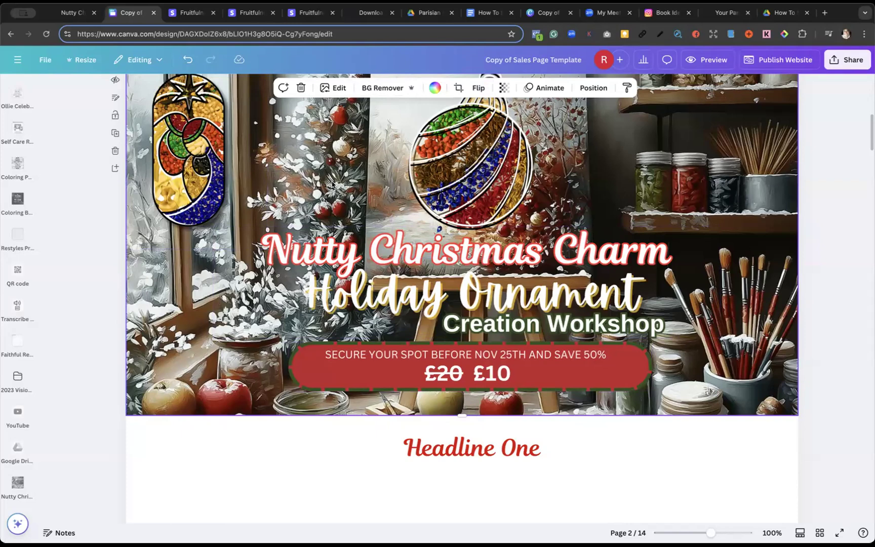
scroll(331, 183, "up", 4)
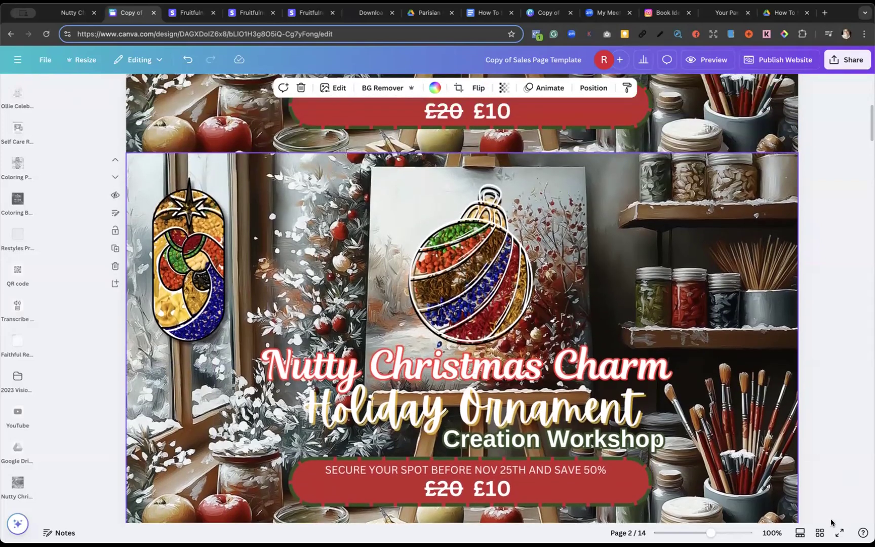
Hide the Title Page Sample page and move it to the end of the design's page order
left_click(820, 532)
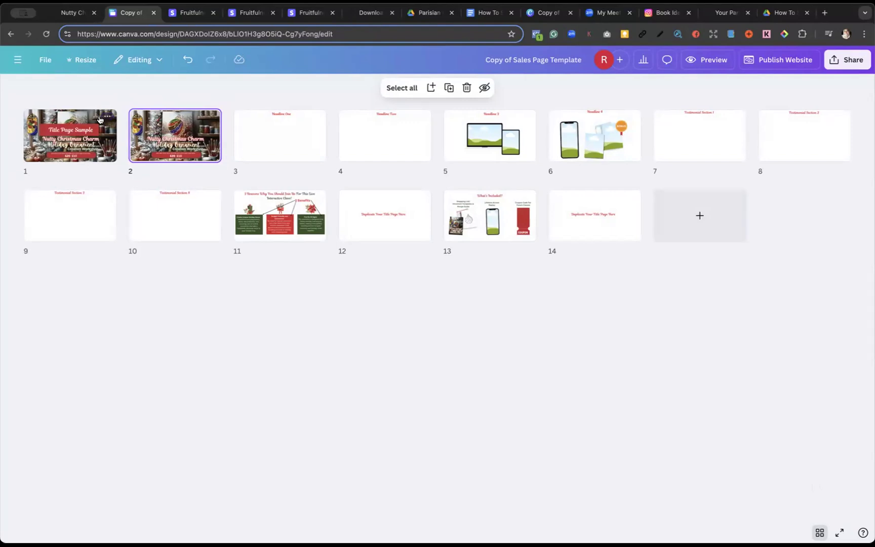
left_click(106, 117)
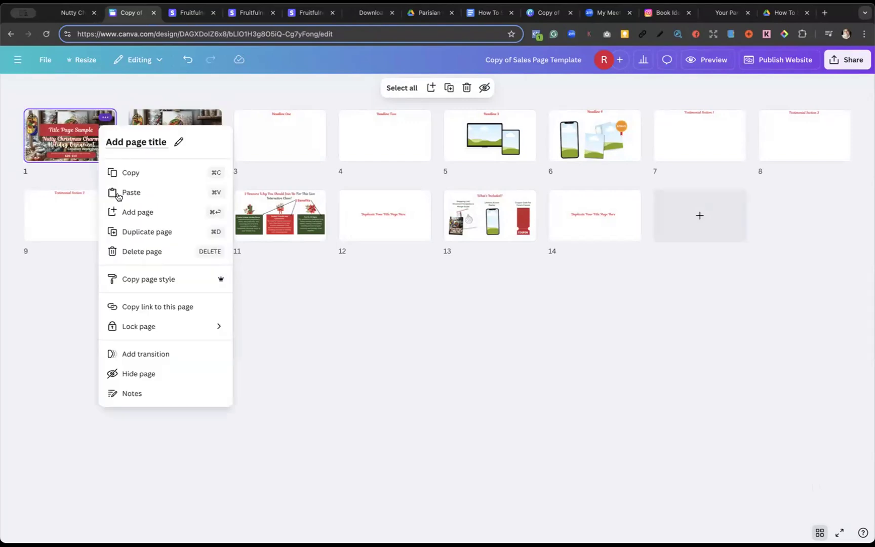
left_click(131, 377)
left_click_drag(62, 127, 644, 227)
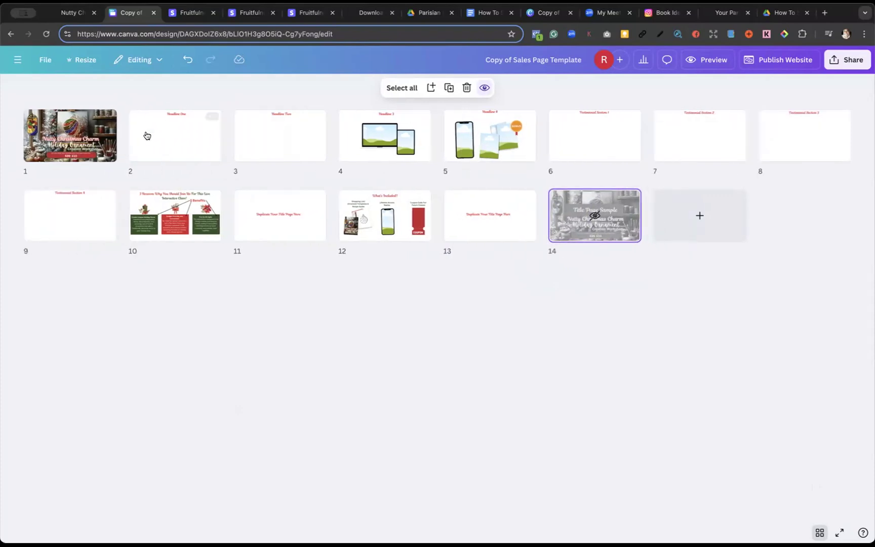
Open the Headline One page, and copy the two-line "Get Ready for the Holidays" headline from the published workshop page
left_click(169, 145)
double_click(169, 146)
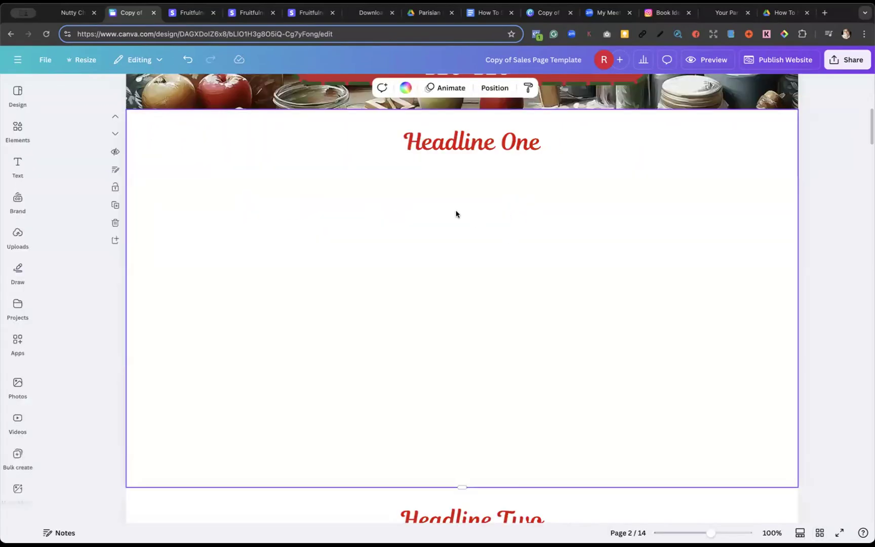
scroll(456, 213, "up", 5)
left_click(72, 13)
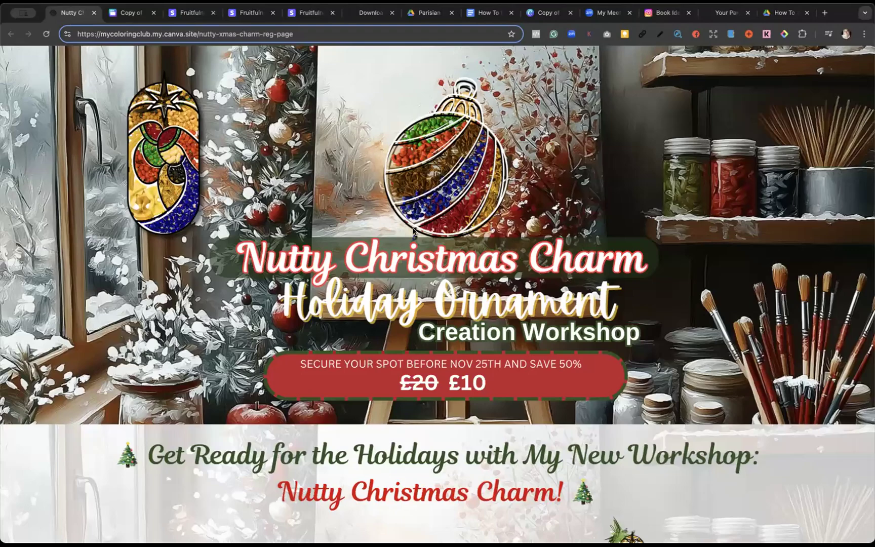
scroll(413, 231, "down", 5)
scroll(412, 231, "down", 2)
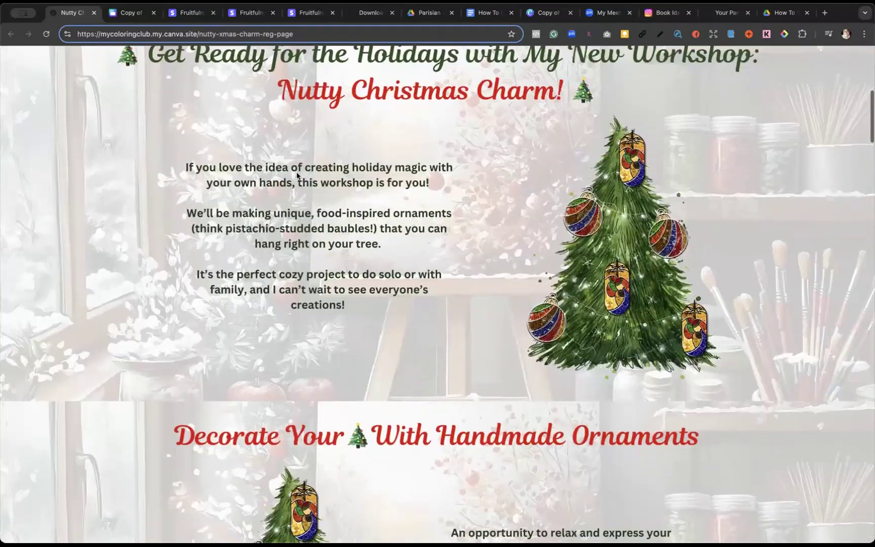
scroll(298, 177, "up", 2)
left_click_drag(116, 151, 592, 193)
key("super+c")
Replace the Headline One text on page 2 of the sales page template with the copied two-line workshop headline
left_click(129, 13)
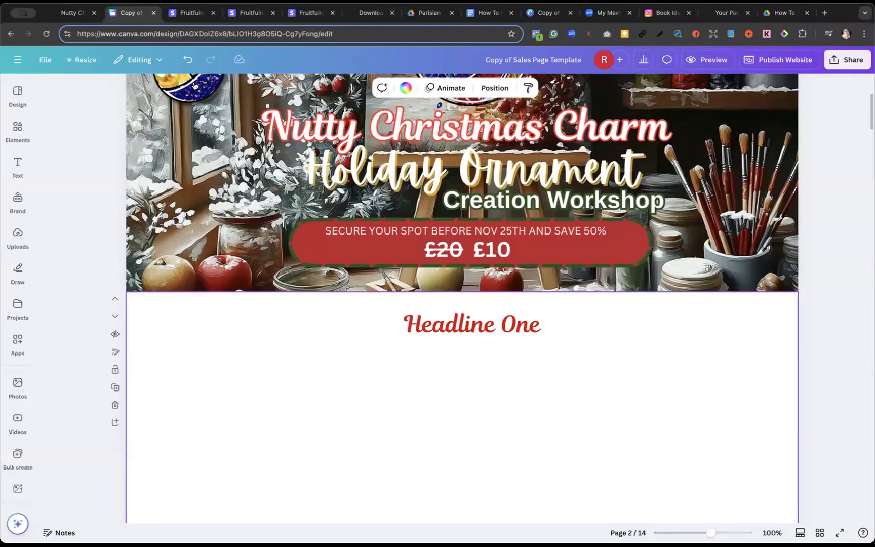
left_click(471, 328)
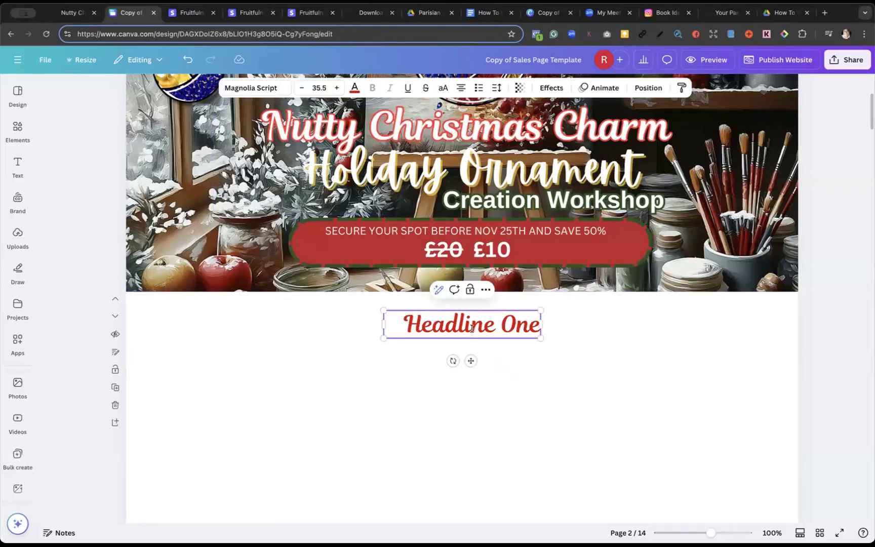
key("ctrl+a")
key("super+v")
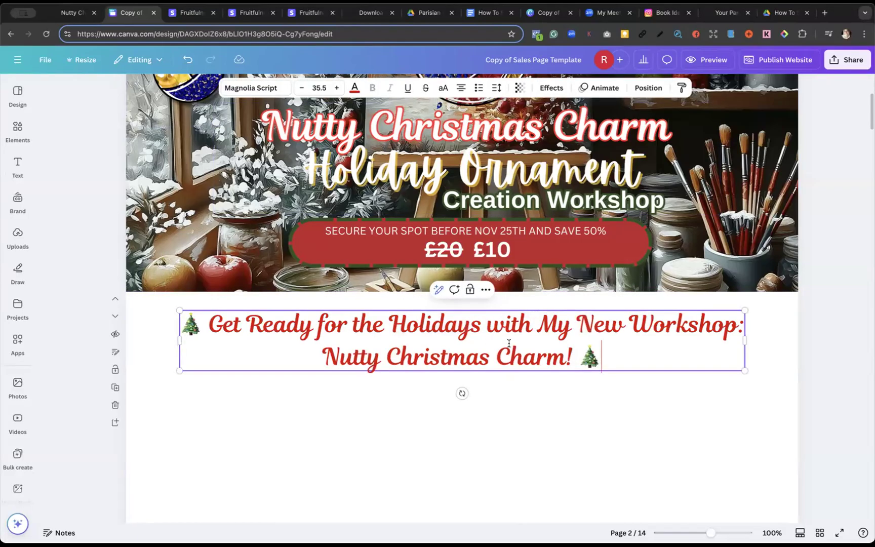
Compare the headline with the published page and colour its line "Get Ready for the Holidays with My New Workshop:" dark green
left_click(74, 15)
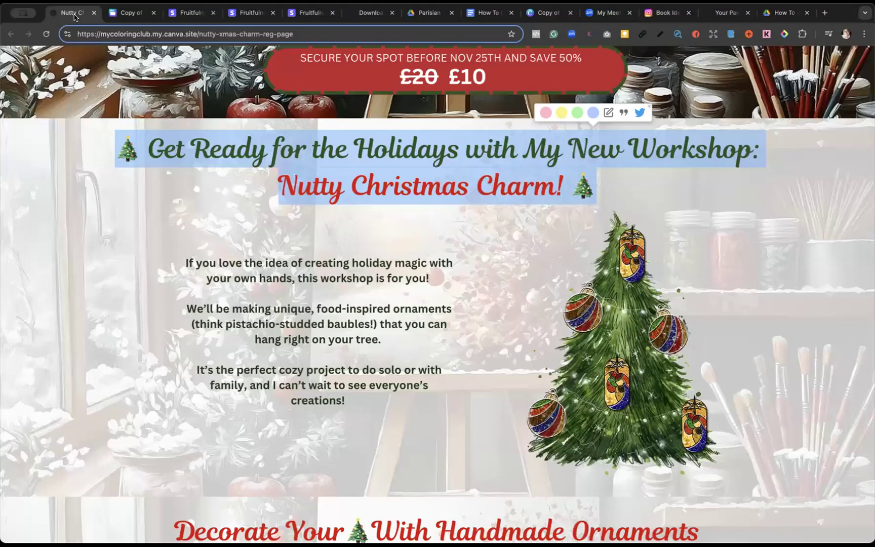
left_click(135, 17)
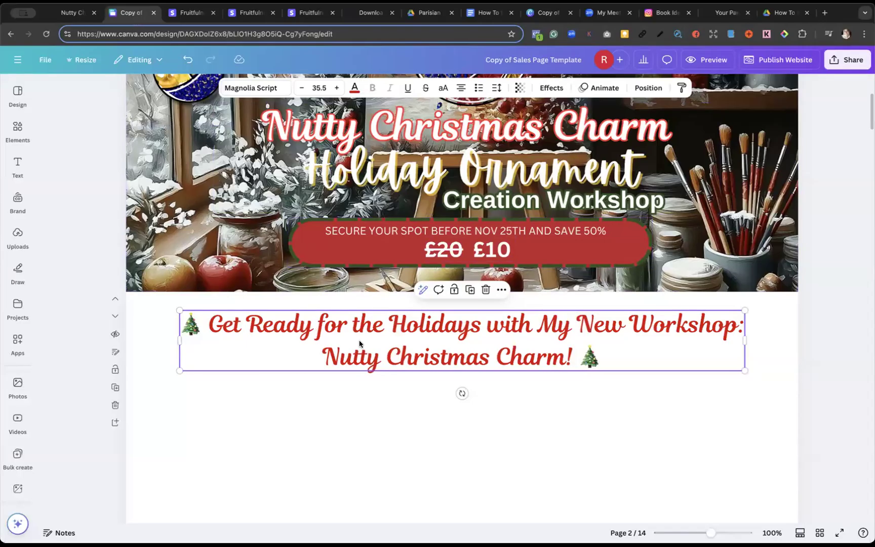
left_click(313, 324)
left_click_drag(209, 324, 740, 324)
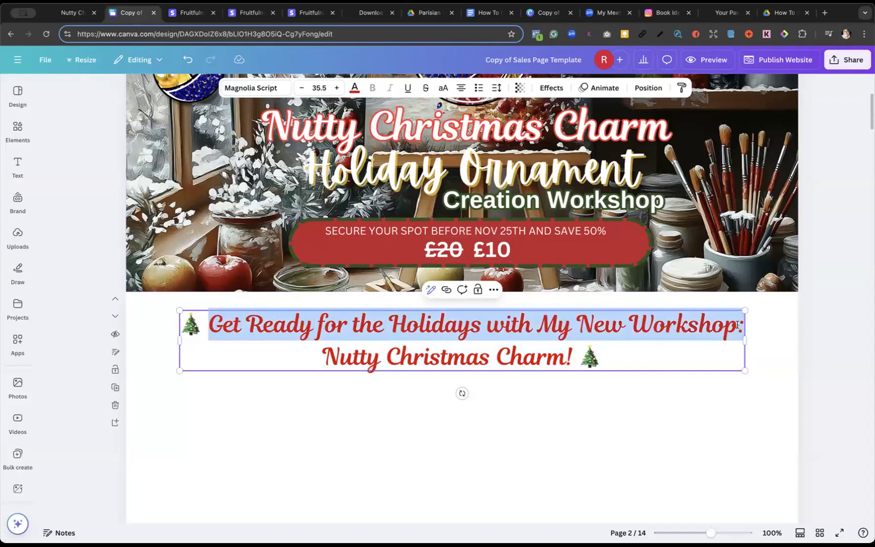
left_click(354, 87)
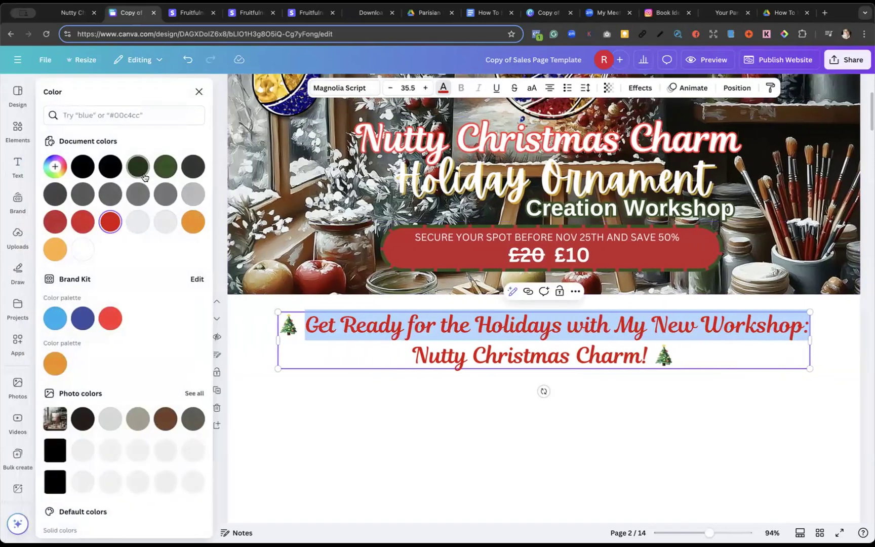
left_click(141, 171)
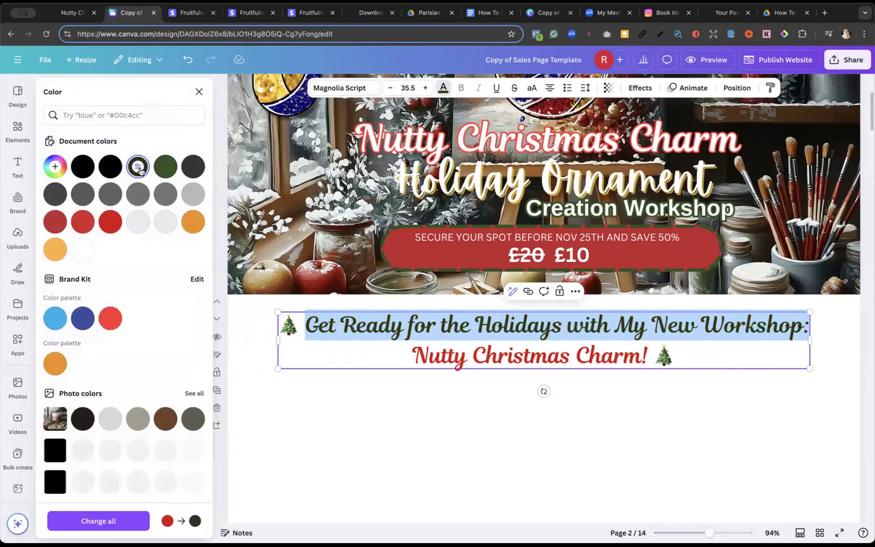
left_click(833, 416)
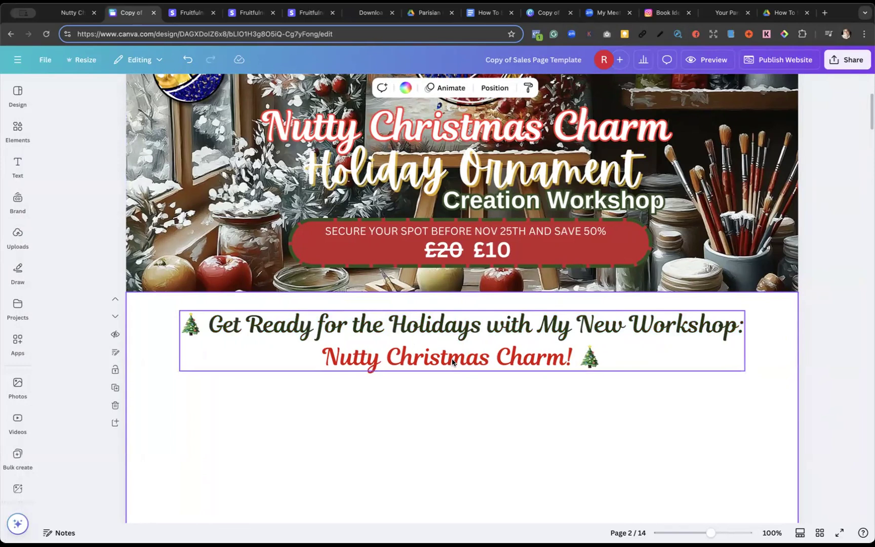
Copy the title page's background image onto page 2 behind the headline and set its transparency to 24
left_click(154, 254)
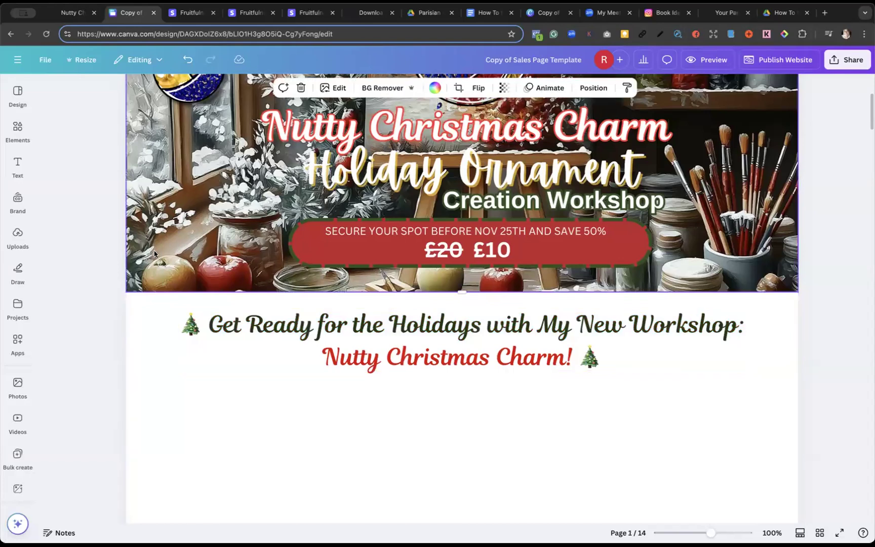
scroll(154, 254, "up", 2)
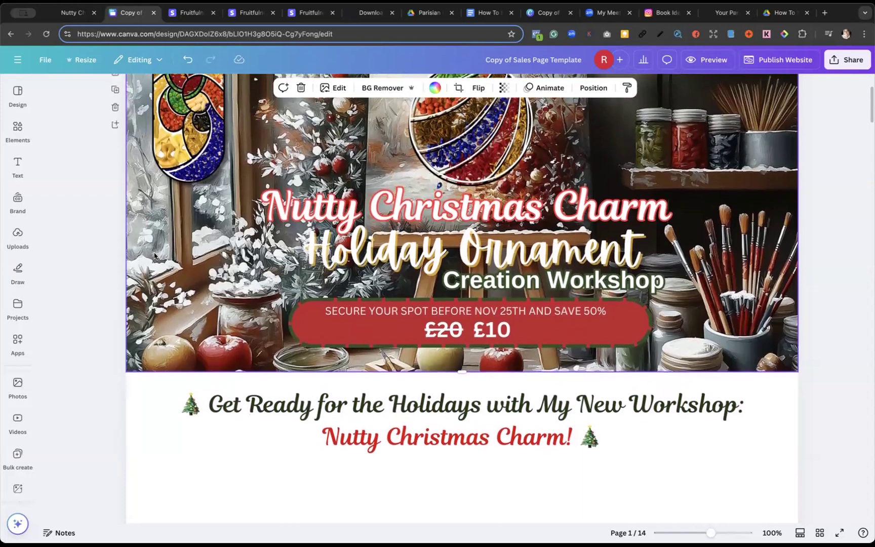
scroll(154, 255, "down", 5)
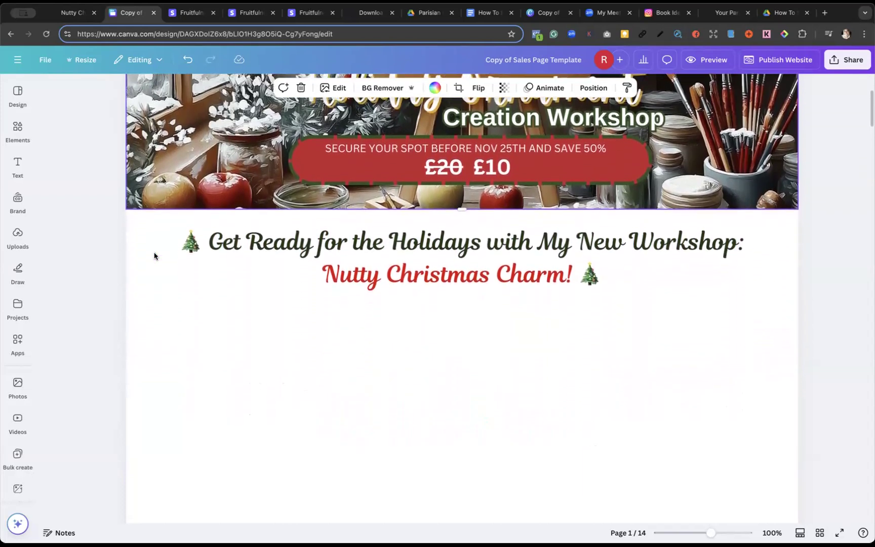
left_click(160, 307)
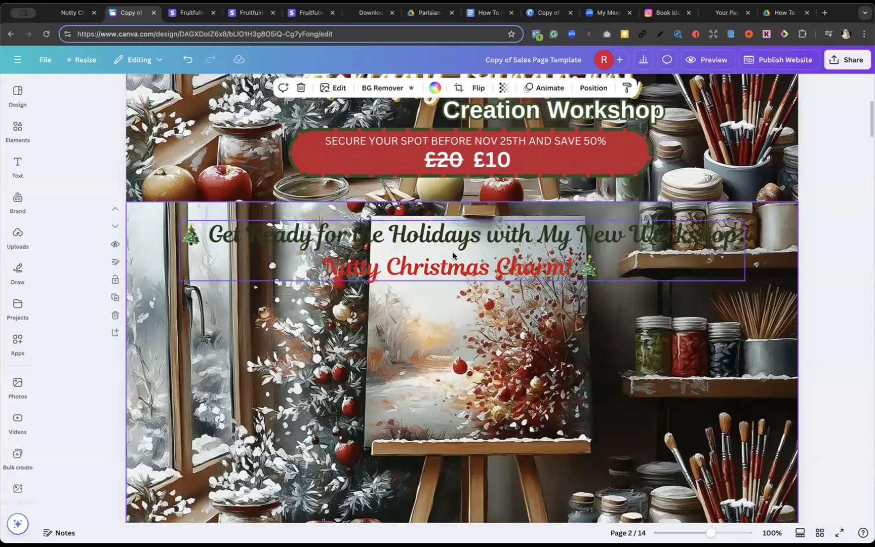
left_click(504, 88)
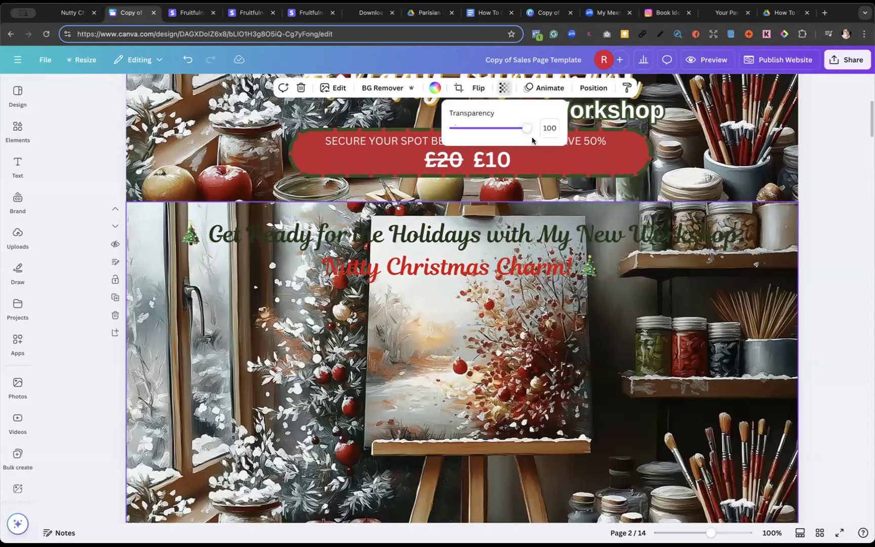
left_click_drag(527, 128, 469, 134)
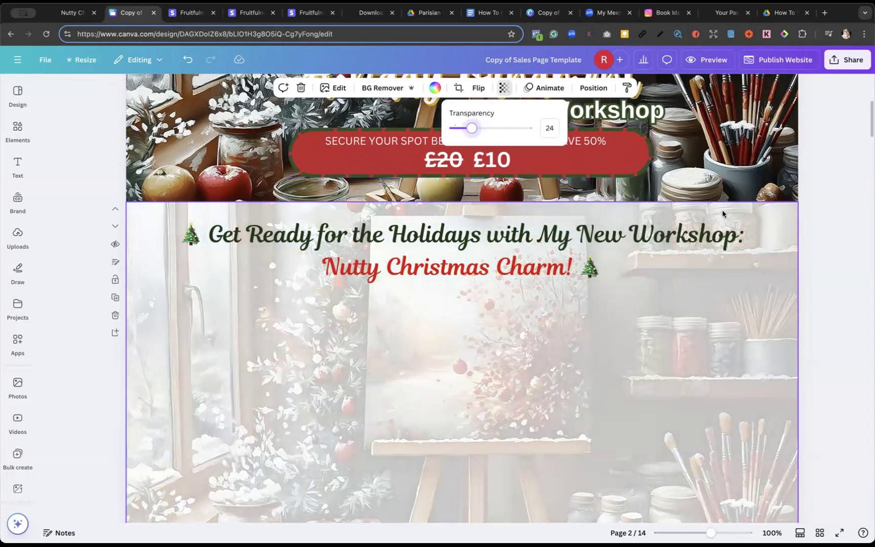
scroll(829, 292, "down", 3)
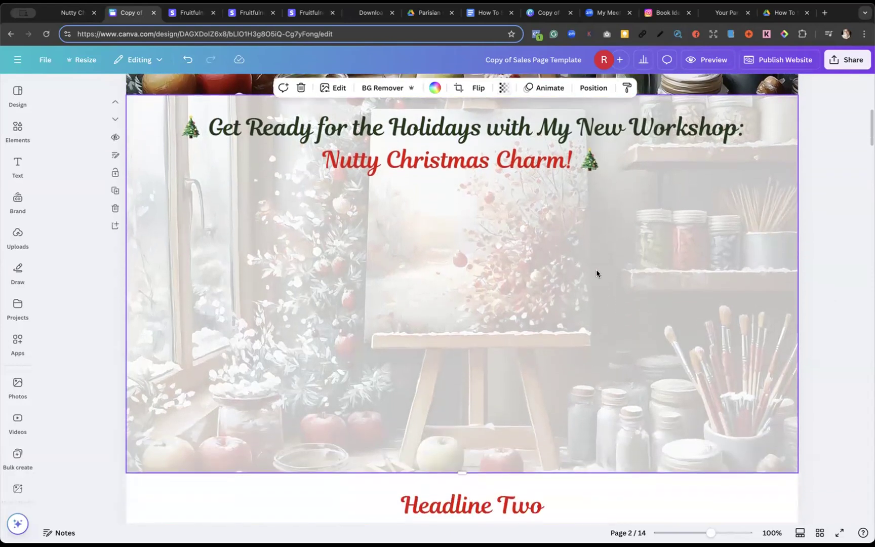
Copy the three introduction paragraphs, from "If you love the idea" to "creations!", from the published workshop page
left_click(71, 15)
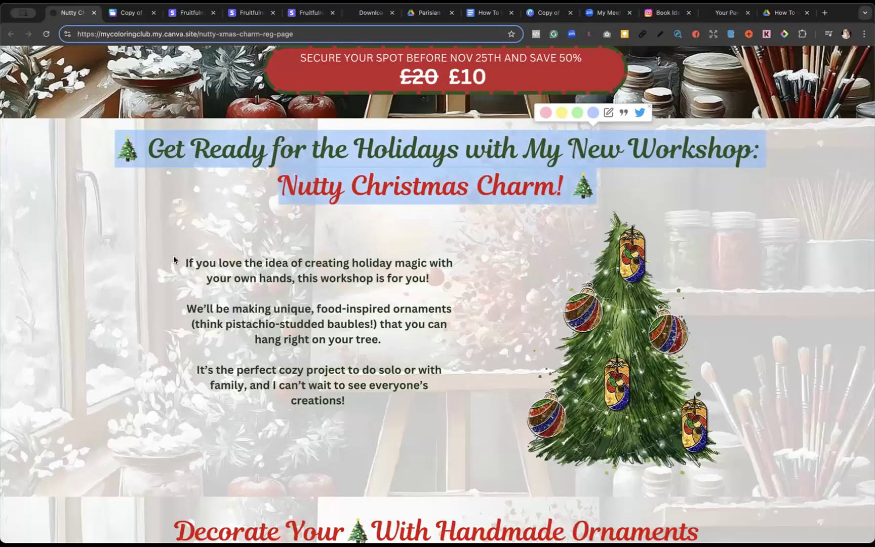
left_click(348, 402)
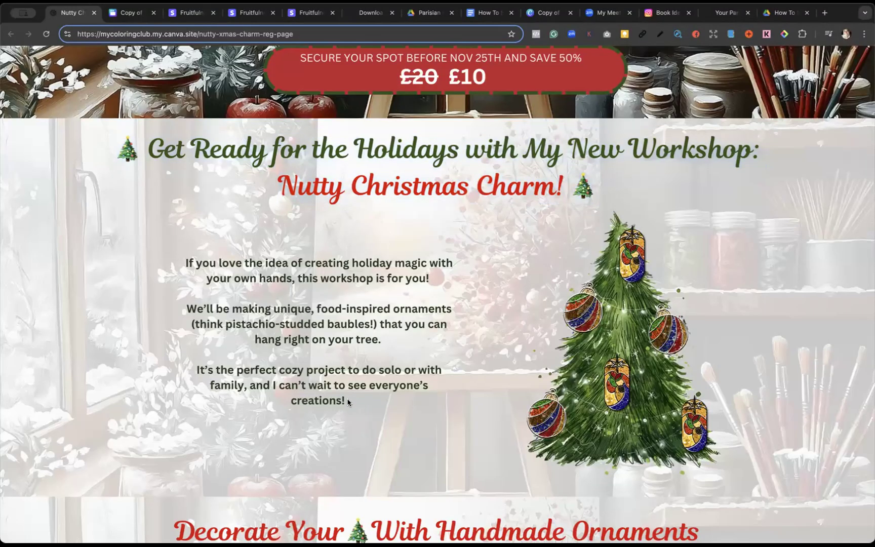
mouse_move(344, 401)
left_mouse_down()
mouse_move(350, 386)
mouse_move(231, 277)
mouse_move(184, 260)
mouse_move(190, 268)
left_mouse_up()
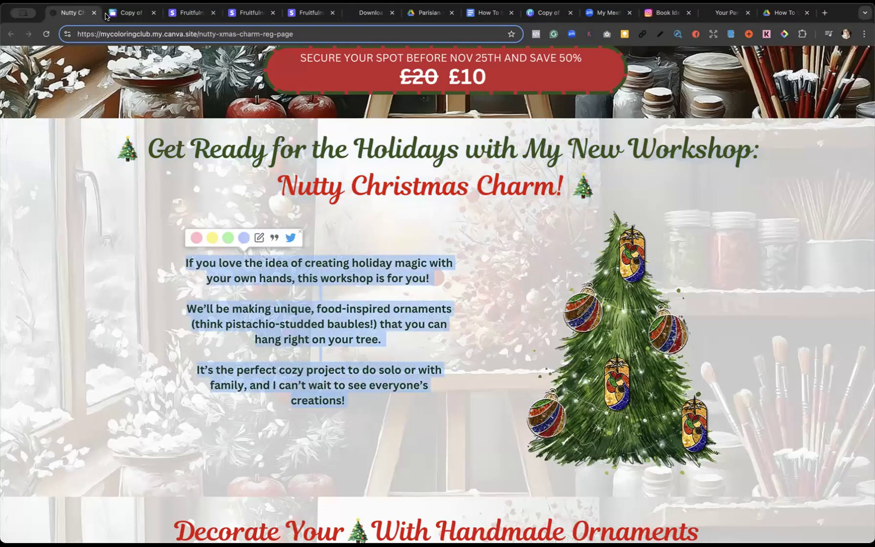
Add a text box to page 2 of the sales page template and set its font to Canva Sans
left_click(129, 14)
left_click(18, 163)
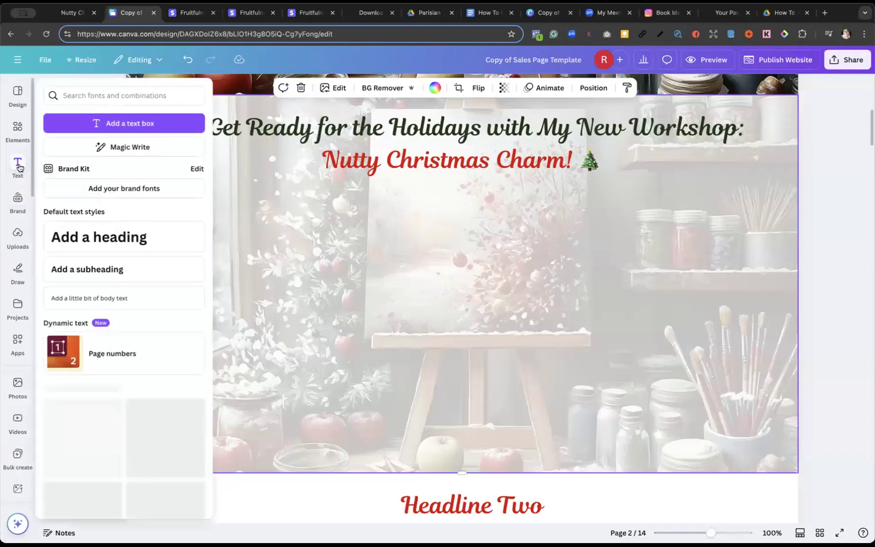
left_click(125, 120)
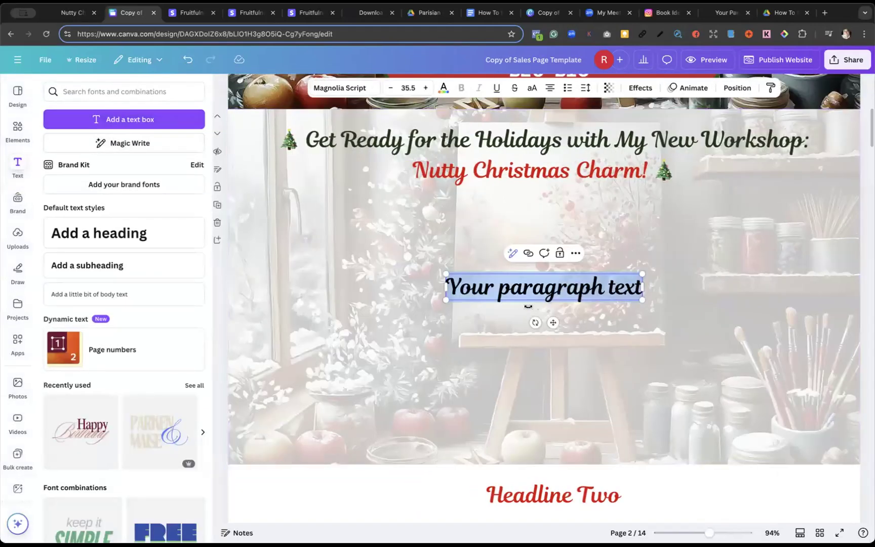
left_click(365, 89)
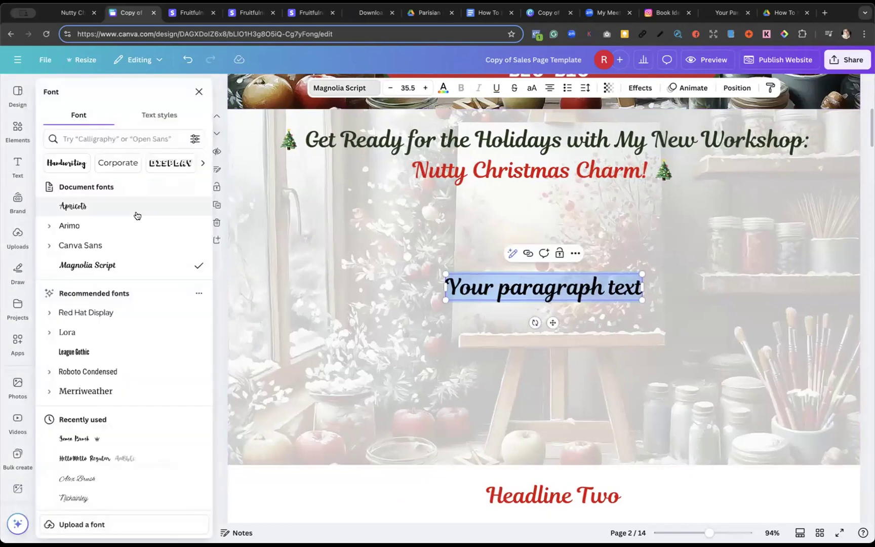
left_click(91, 242)
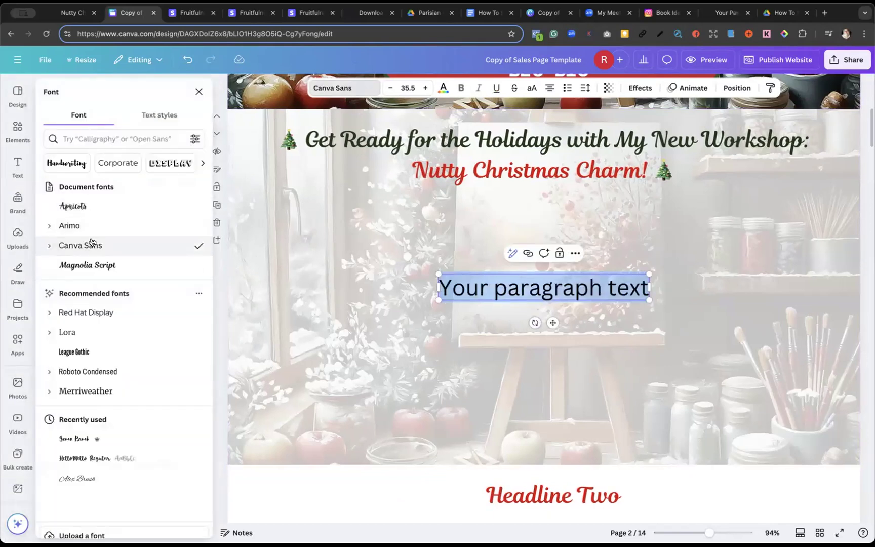
Replace the new text box's placeholder with the copied introduction paragraphs
left_click(587, 293)
triple_click(588, 292)
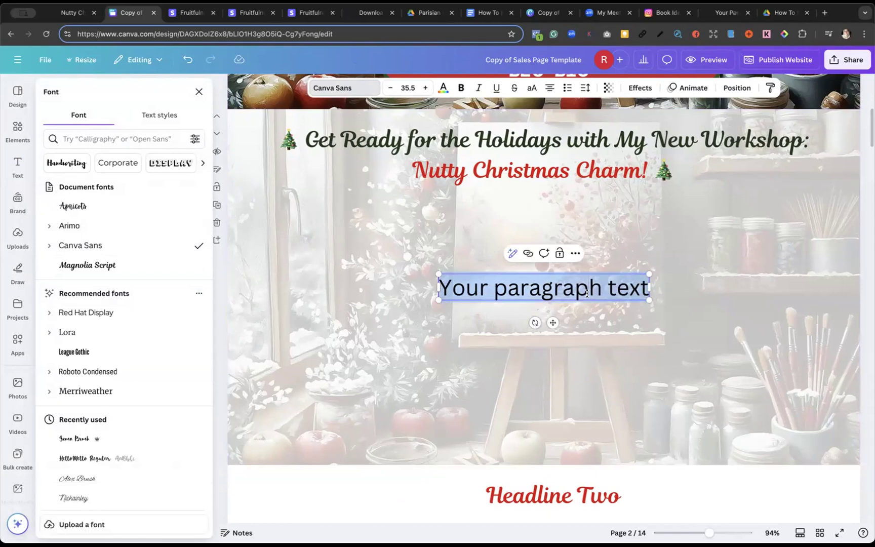
key("super+v")
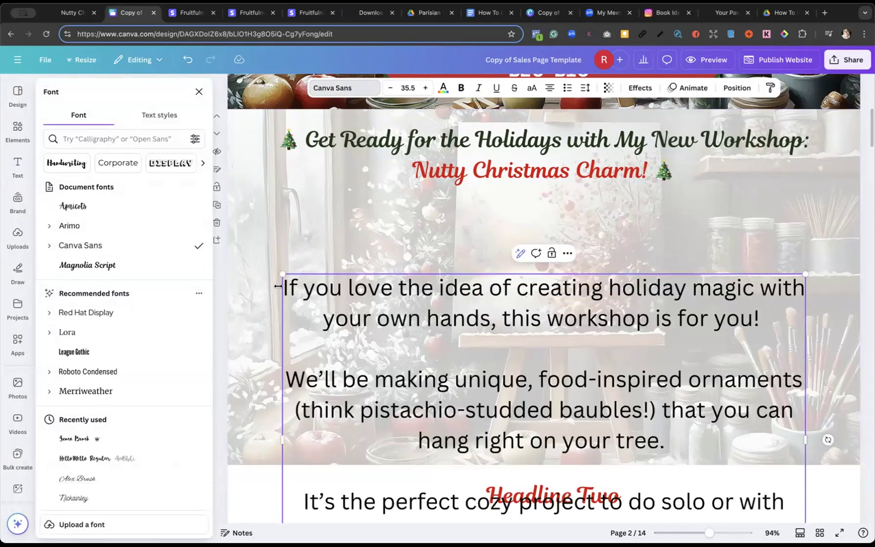
Format the introduction paragraphs as bold text at size 20.7 and place them below the headline in page 2's left half
left_click_drag(282, 274, 519, 374)
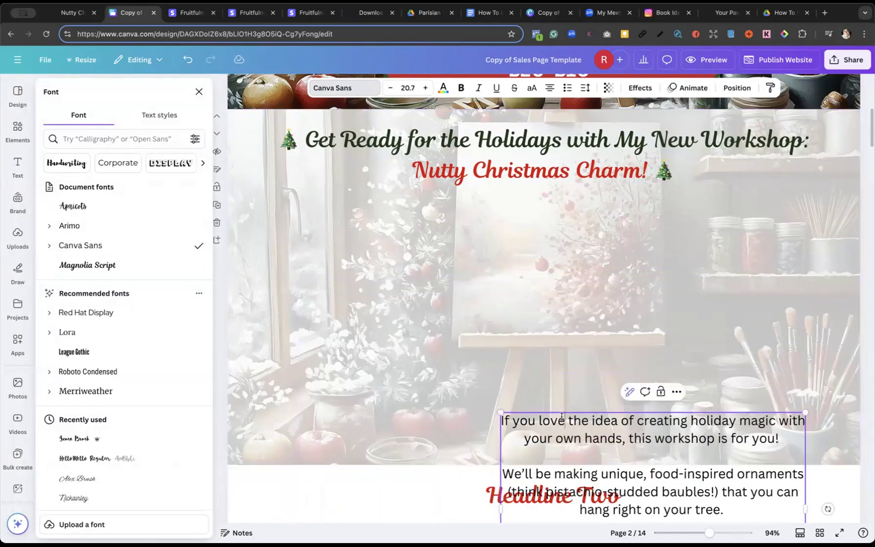
left_click(588, 352)
left_click_drag(576, 420, 326, 208)
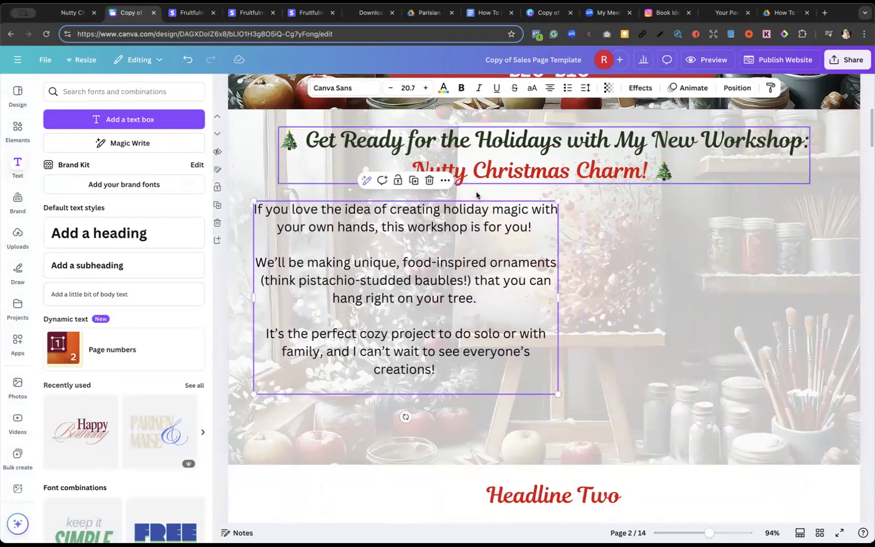
mouse_move(553, 295)
left_mouse_down()
mouse_move(542, 293)
mouse_move(562, 293)
left_mouse_up()
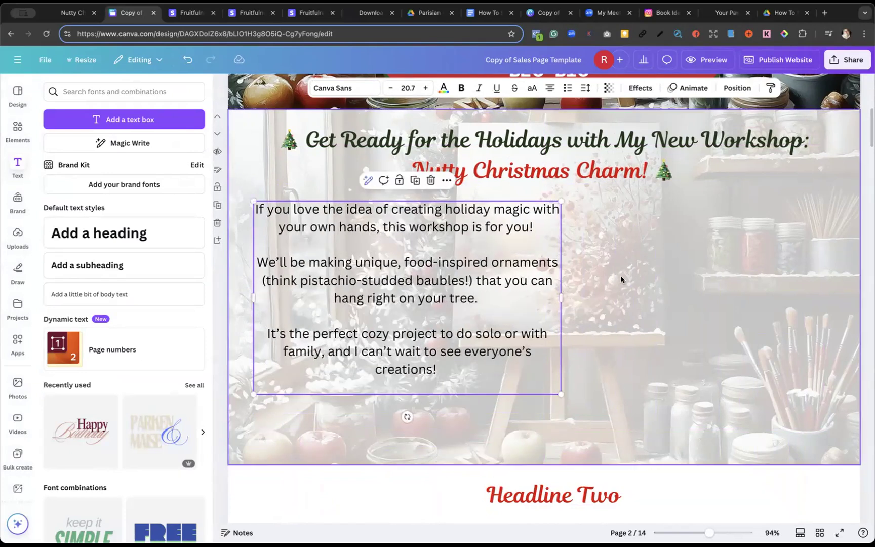
left_click(461, 89)
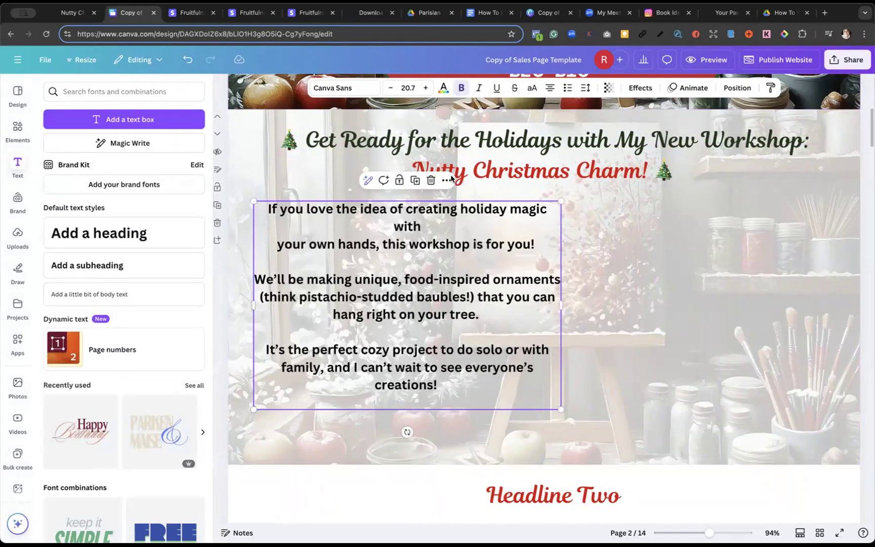
Remove the line break before "your own hands" in the first introduction paragraph on page 2
left_click(288, 239)
left_click(276, 241)
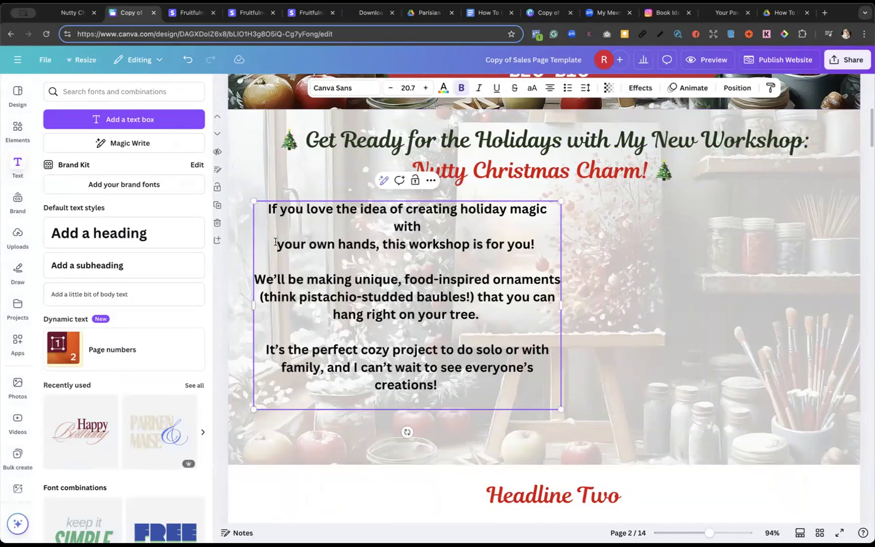
key("BackSpace")
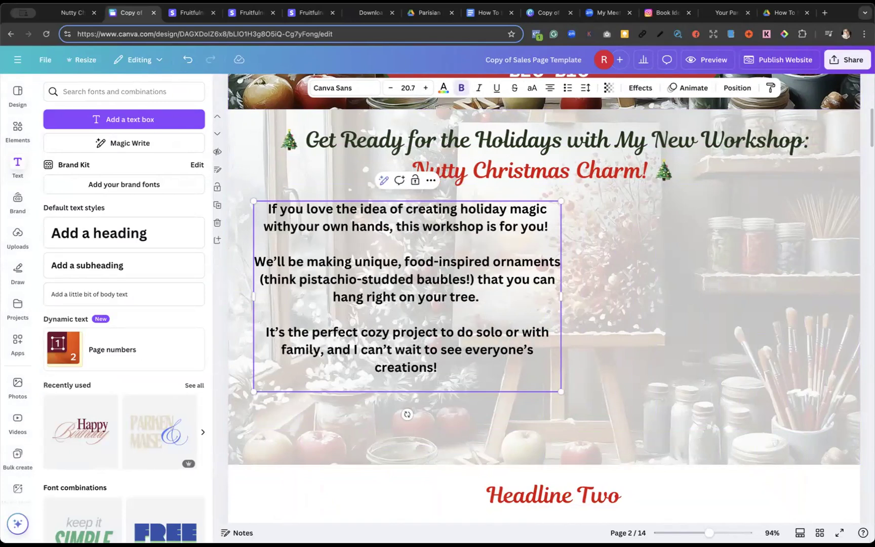
left_click(654, 332)
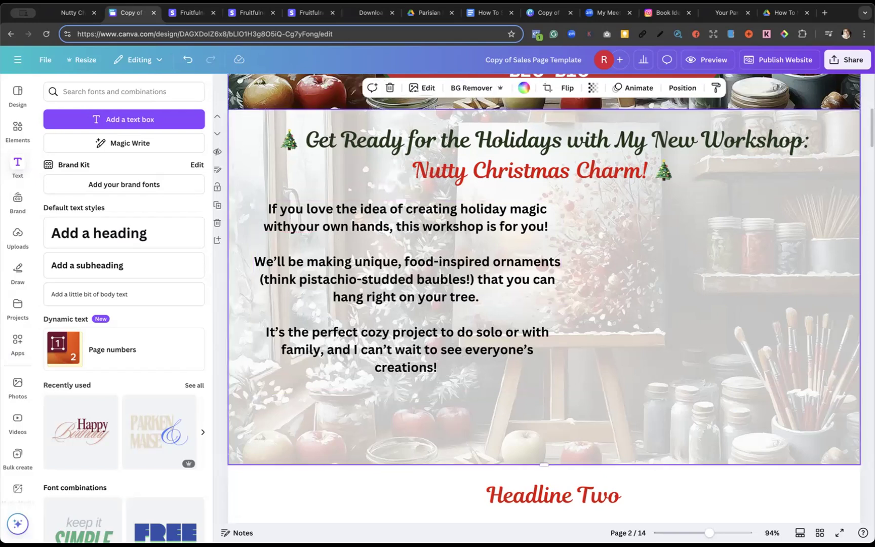
Try to copy the decorated Christmas tree image from the published workshop page
left_click(70, 19)
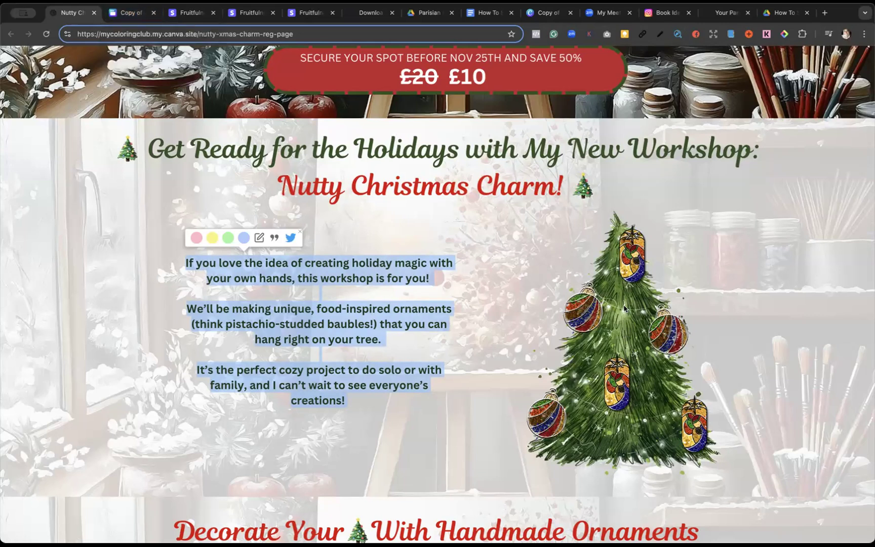
left_click(128, 12)
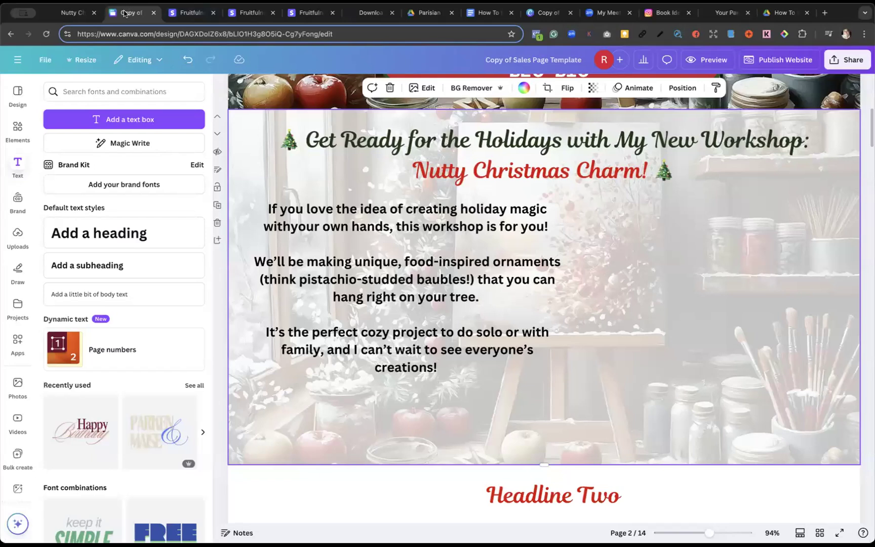
left_click(73, 13)
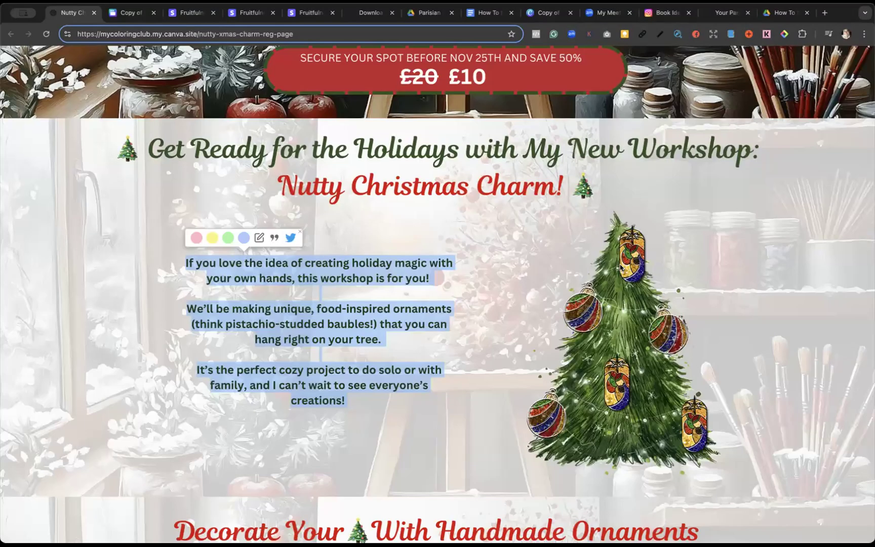
right_click(621, 268)
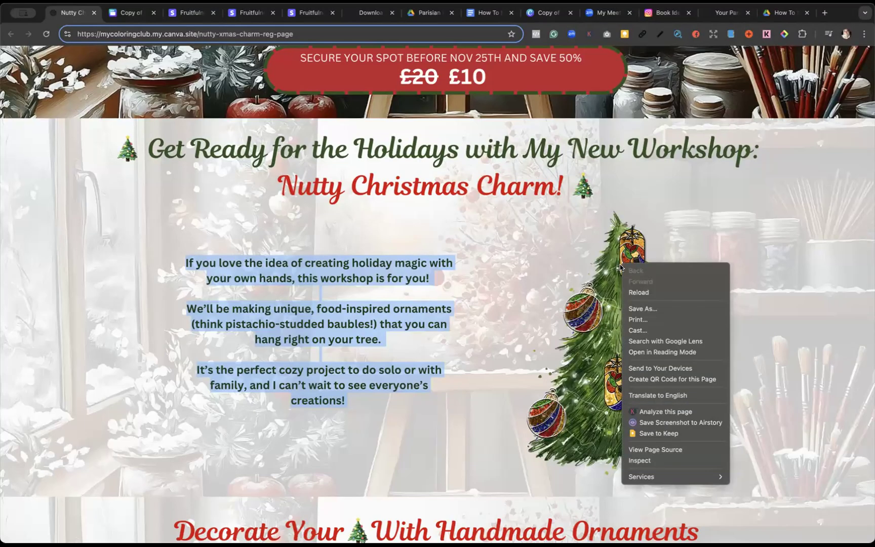
left_click(126, 16)
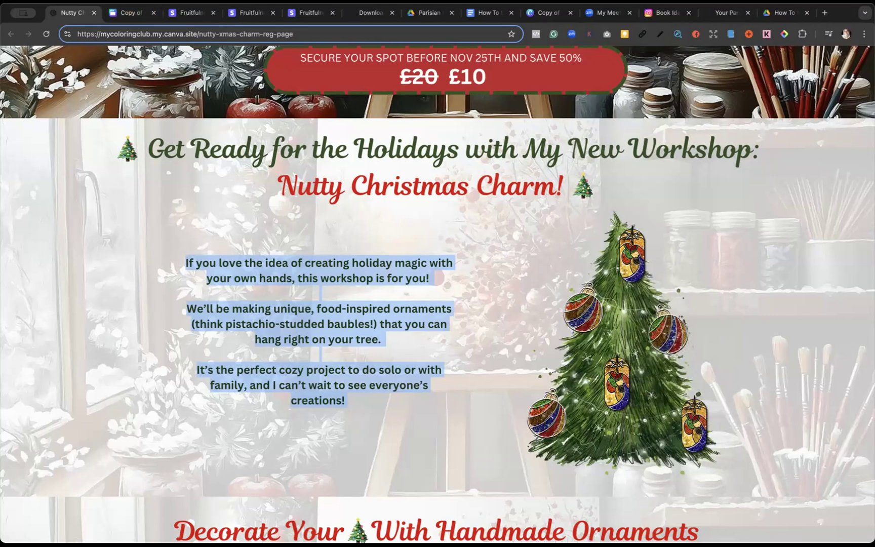
left_click(129, 16)
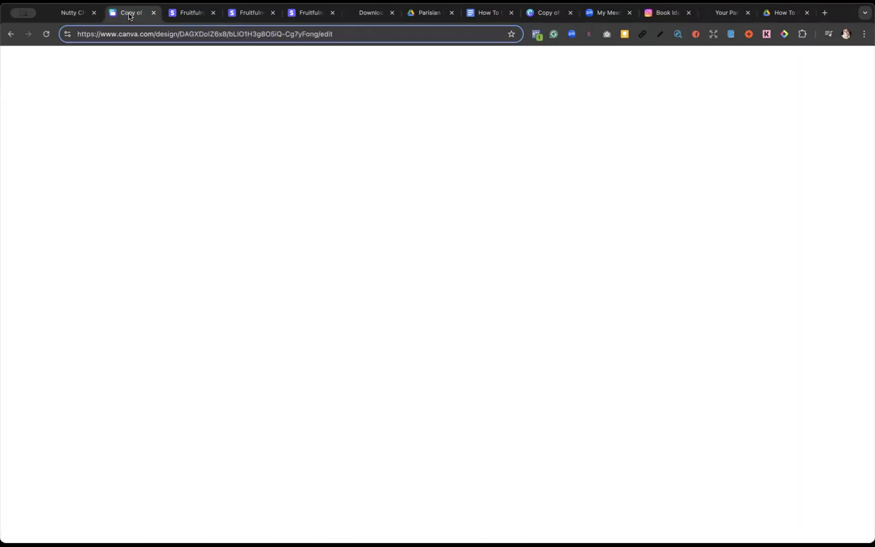
Open Canva in a new browser tab and open the Nutty Christmas Charm Registration Page design for editing at its page 2 tree
left_click(823, 13)
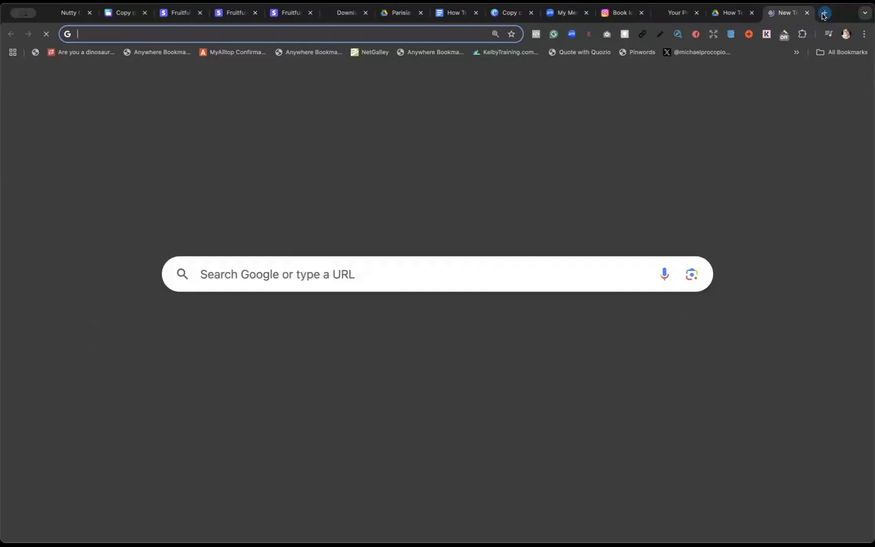
type("canva")
key("Return")
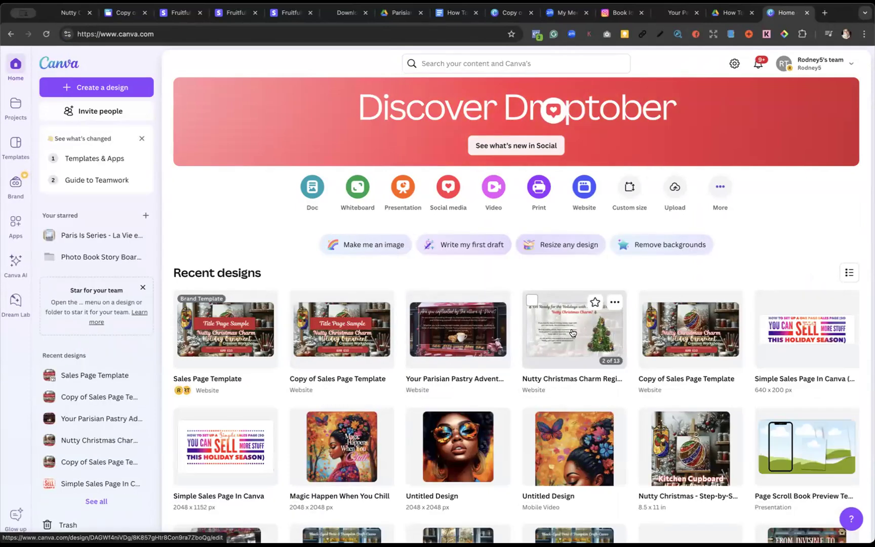
left_click(574, 332)
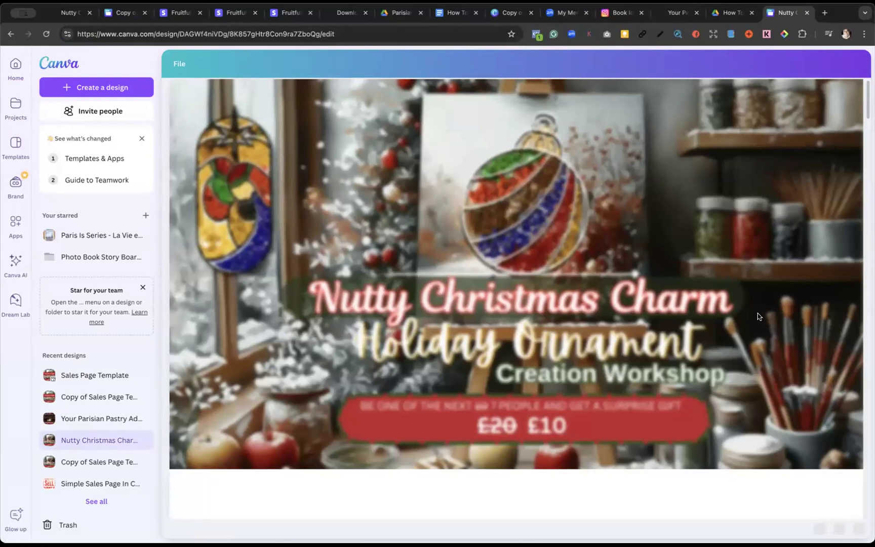
scroll(758, 313, "down", 15)
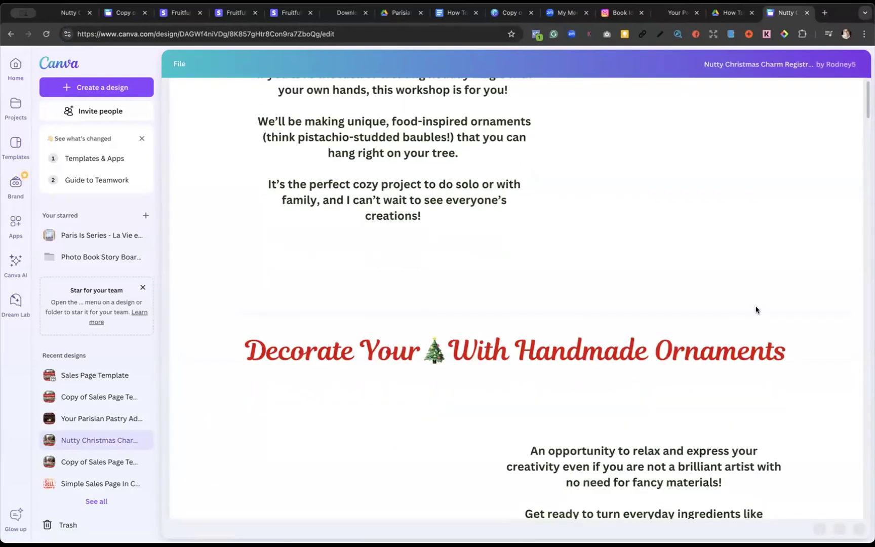
scroll(756, 309, "up", 4)
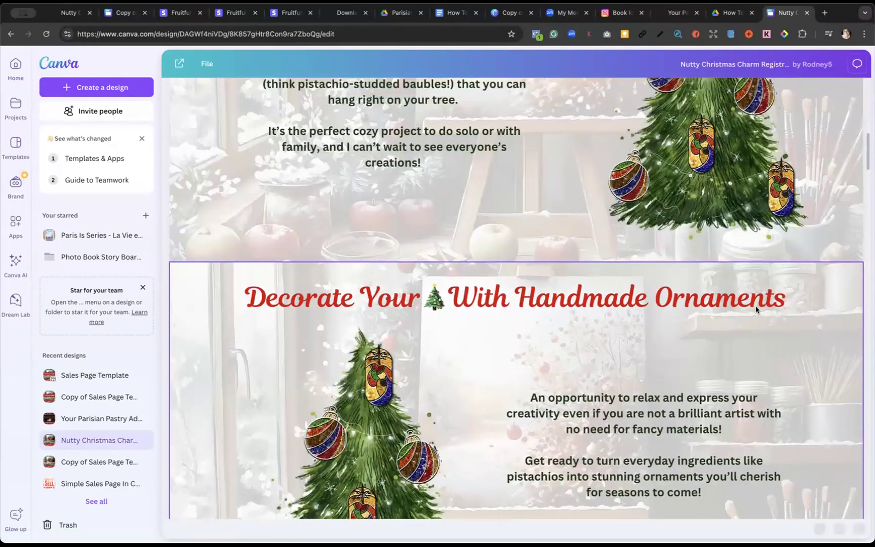
scroll(683, 243, "up", 3)
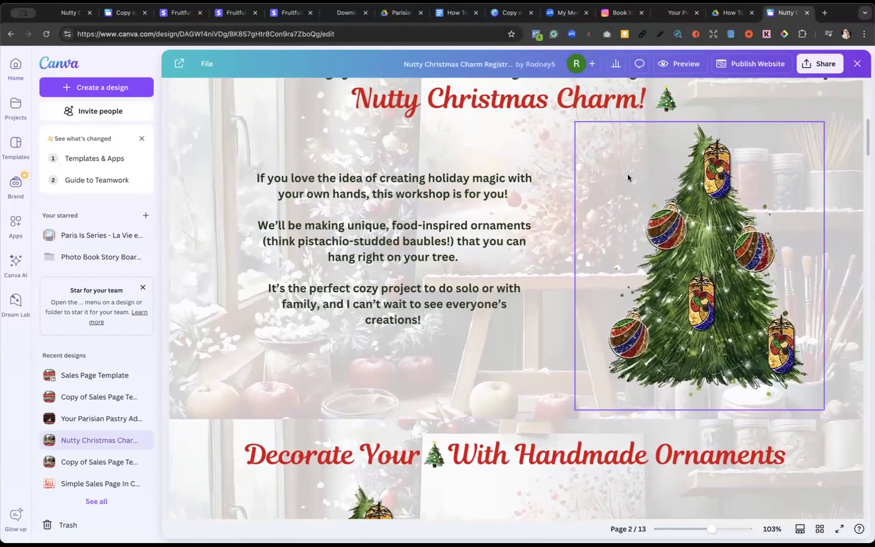
left_click(628, 177)
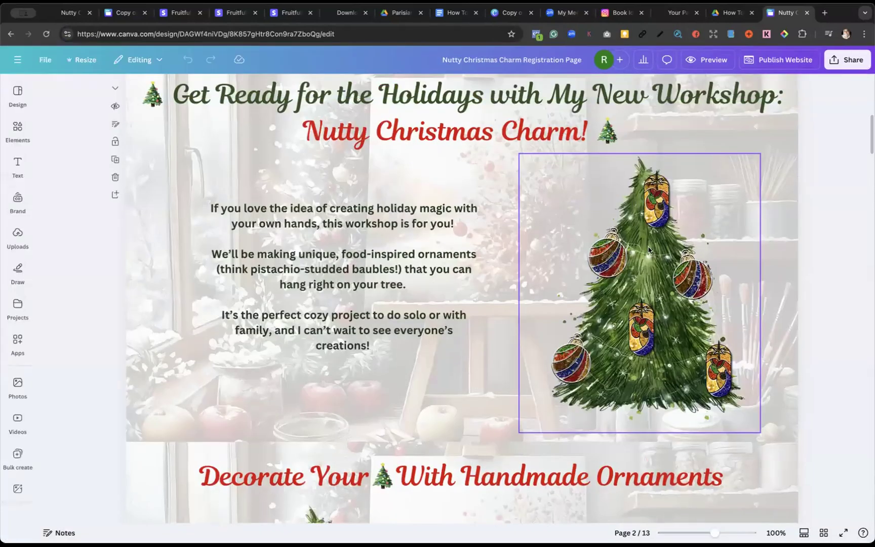
Paste the clipboard contents onto page 2 of the sales page template, and undo that paste
left_click(118, 15)
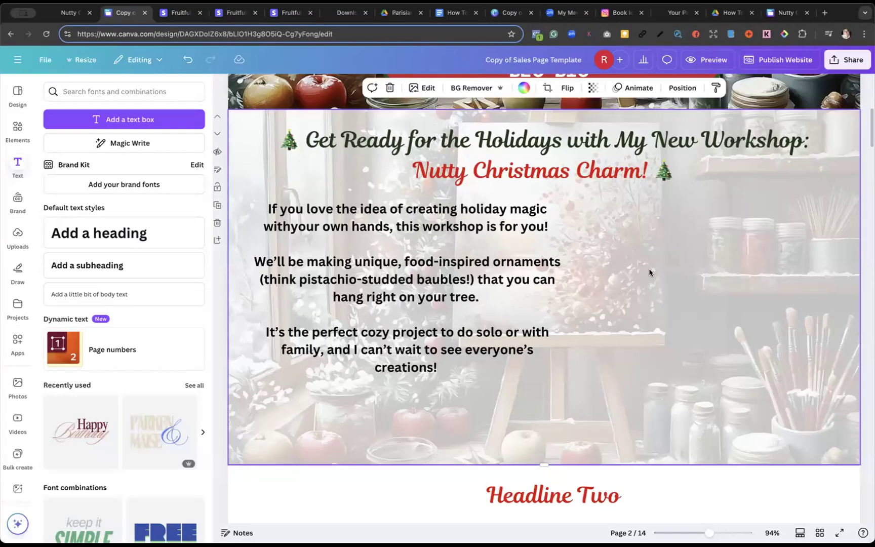
type("If you love the idea of creating holiday magic with your own hands, this workshop is for you! We’ll be making unique, food-inspired ornaments (think pistachio-studded baubles!) that you can hang right on your tree. It’s the perfect cozy project to do solo or with family, and I can’t wait to see everyone’s creations!")
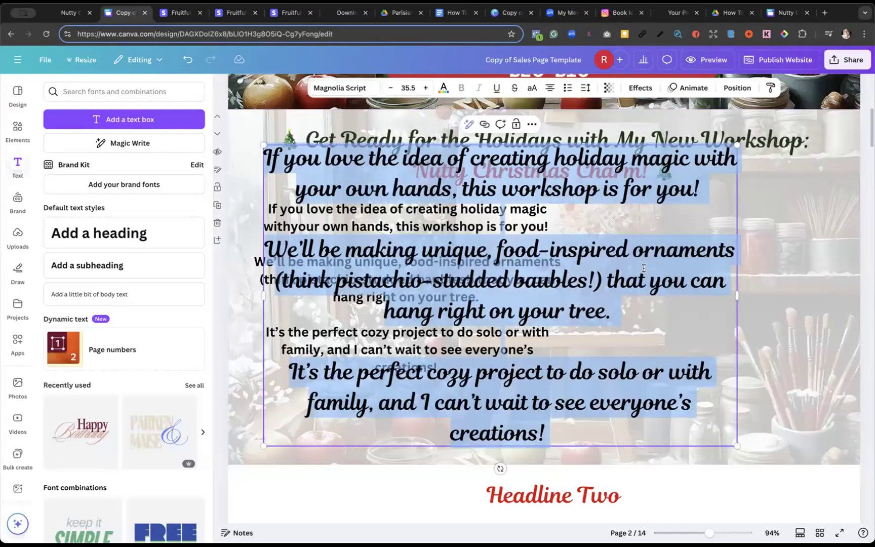
key("ctrl+z")
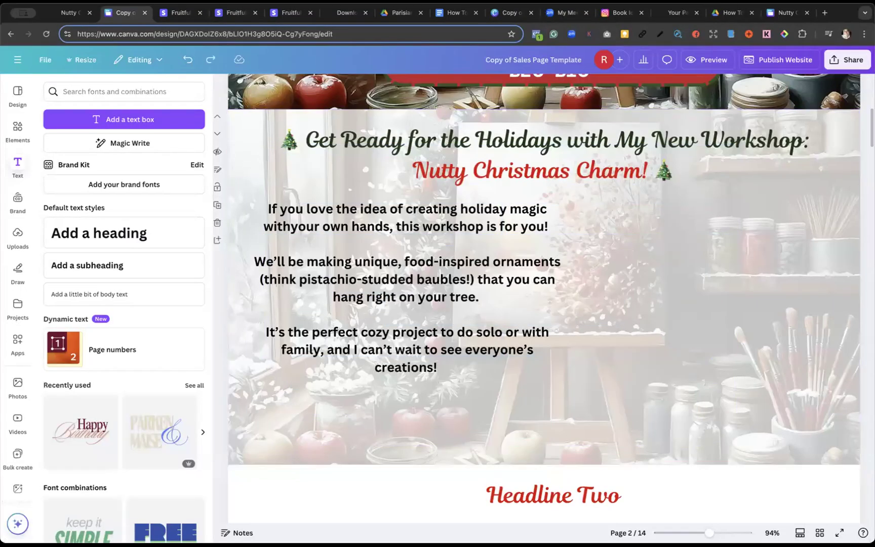
Copy the whole decorated Christmas tree group from the registration page design and paste it onto page 2 of the sales page template
left_click(786, 13)
left_click(694, 247)
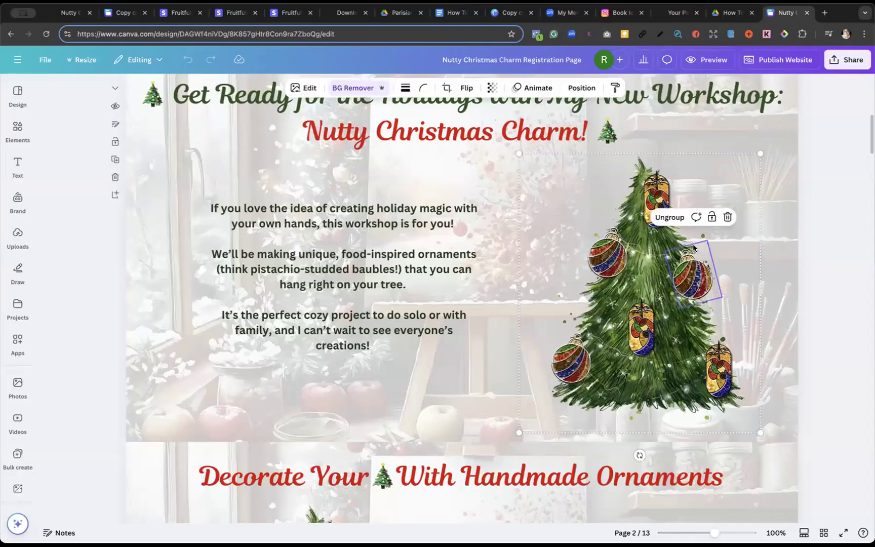
left_click(726, 164)
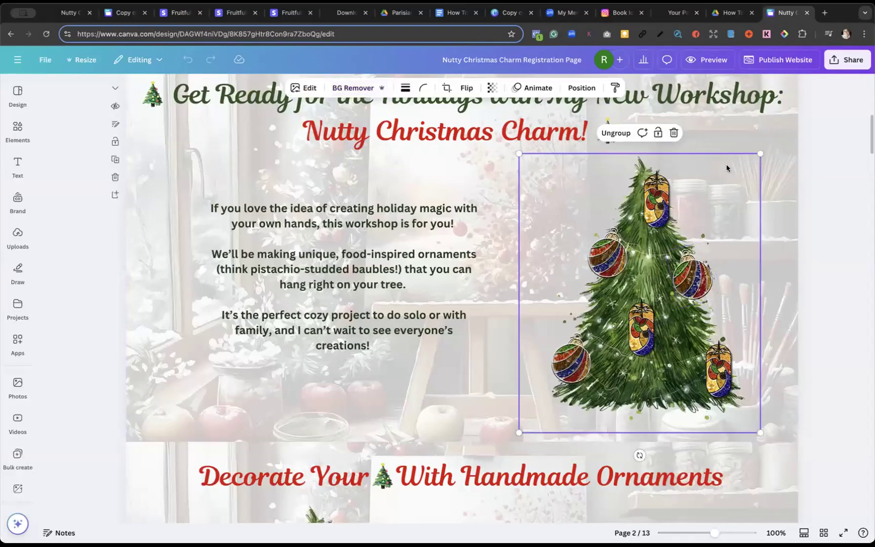
left_click(125, 14)
left_click(671, 263)
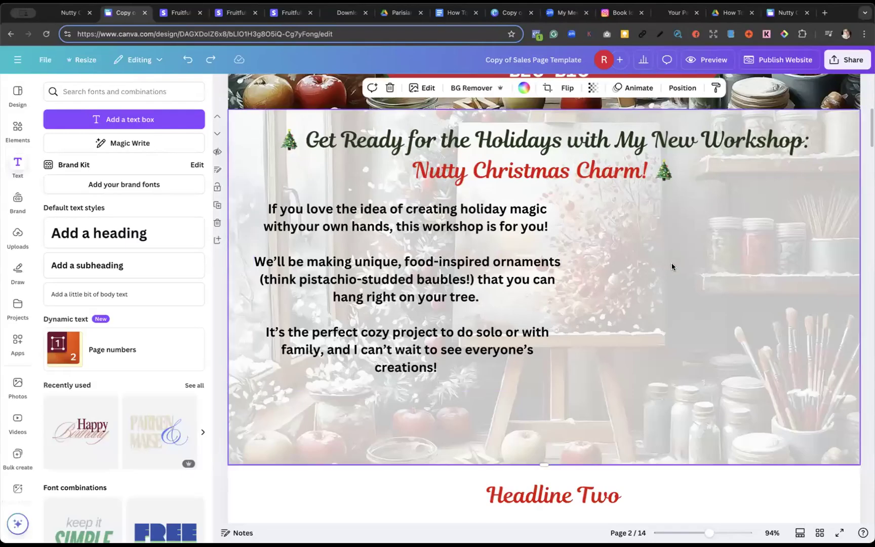
key("ctrl+v")
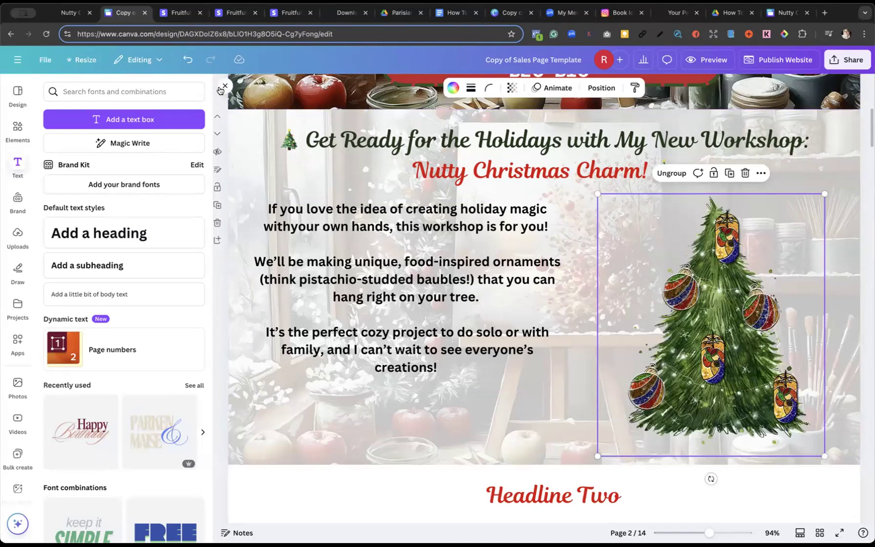
left_click(221, 90)
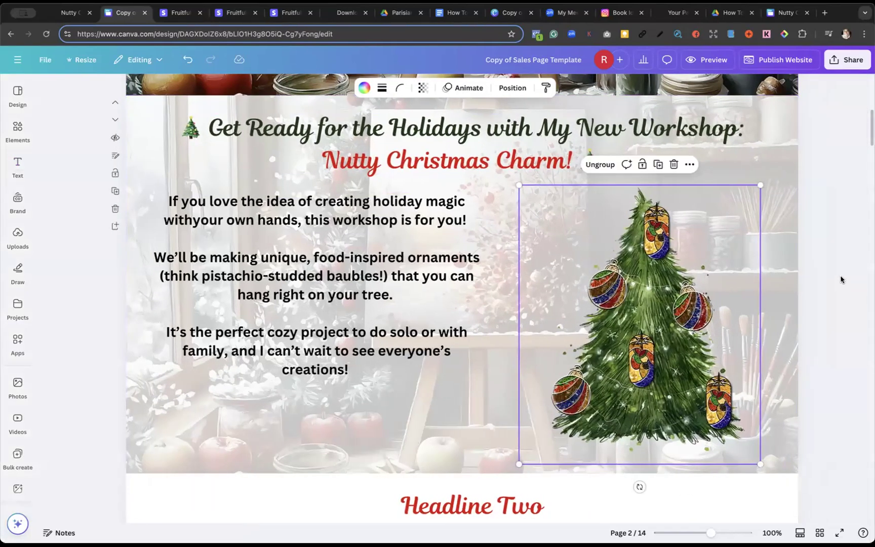
Set the introduction paragraphs' text color to the dark green #203717 from the document colors
left_click(313, 202)
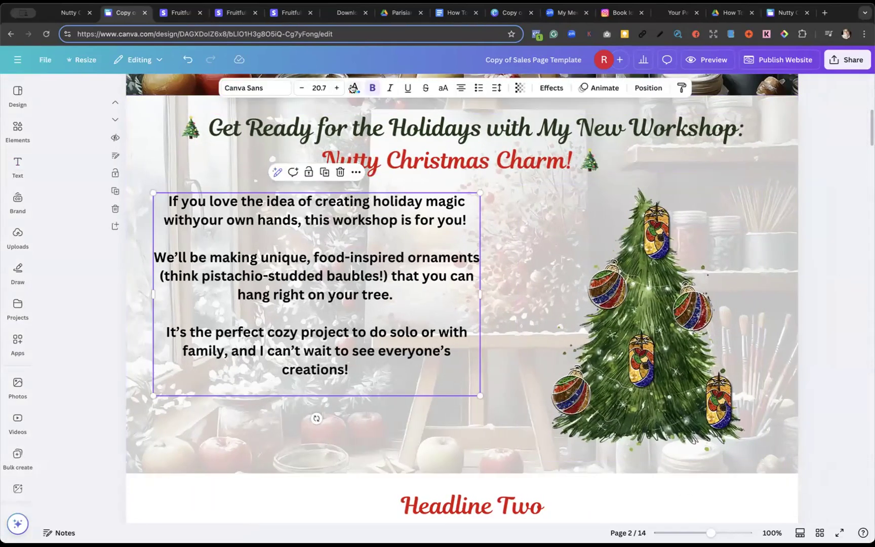
left_click(352, 89)
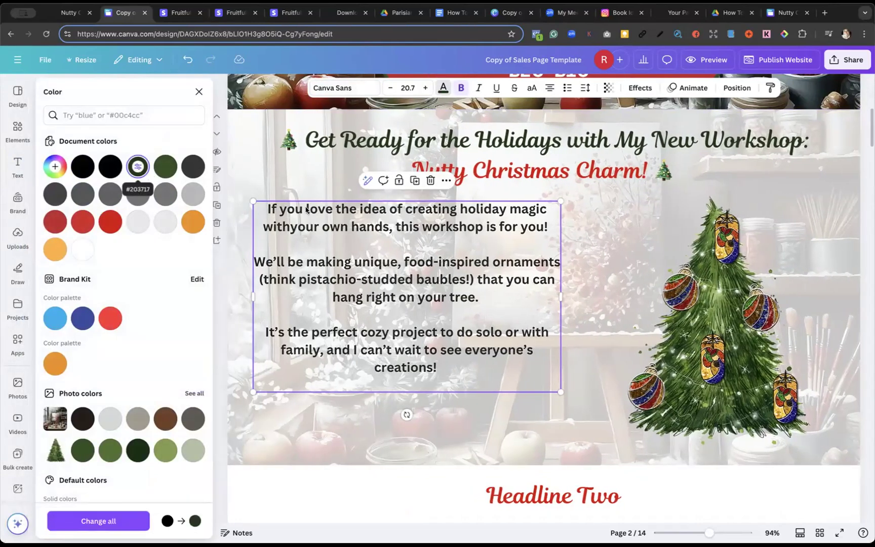
left_click(199, 92)
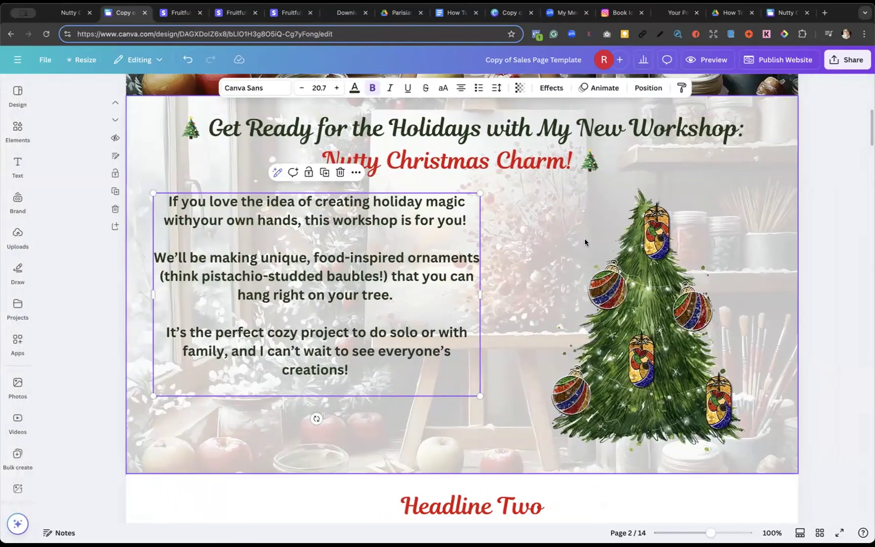
Nudge the decorated tree group slightly up and move the introduction text box slightly right and down beside it
scroll(712, 294, "down", 2)
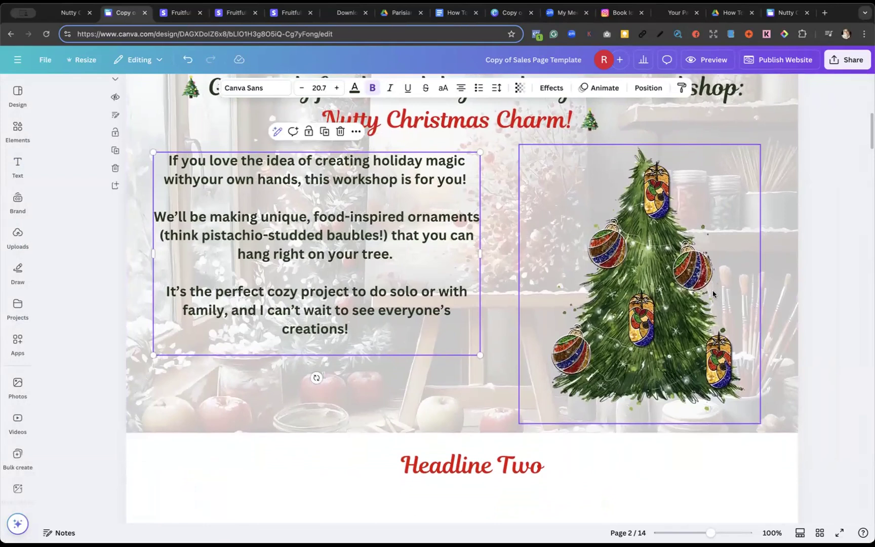
left_click_drag(712, 290, 712, 282)
left_click_drag(429, 267, 436, 276)
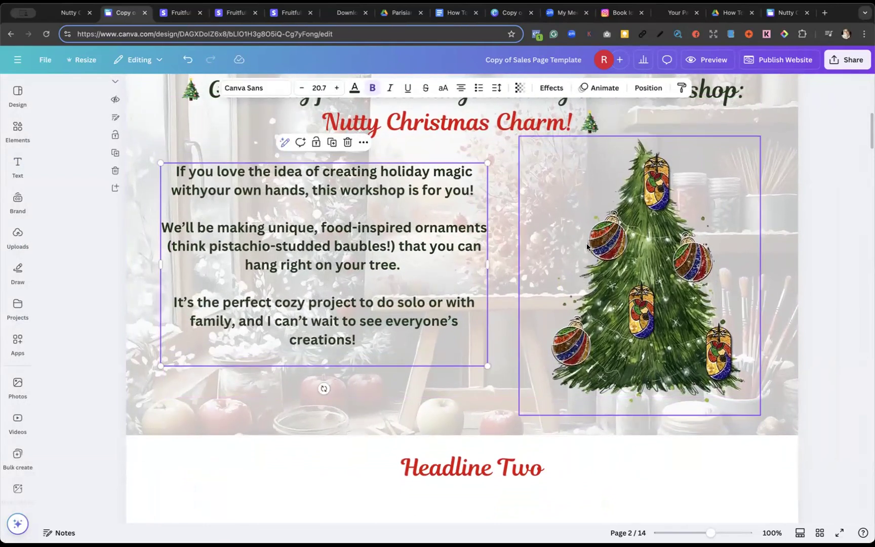
Move the decorated tree group slightly down on page 2 to balance it with the headline and the introduction paragraphs
scroll(588, 246, "up", 4)
left_click(490, 205)
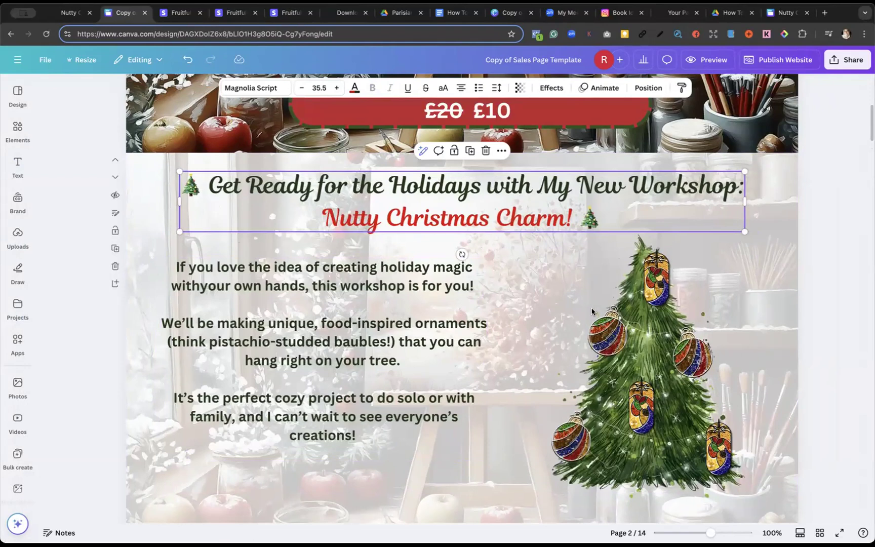
left_click(623, 322)
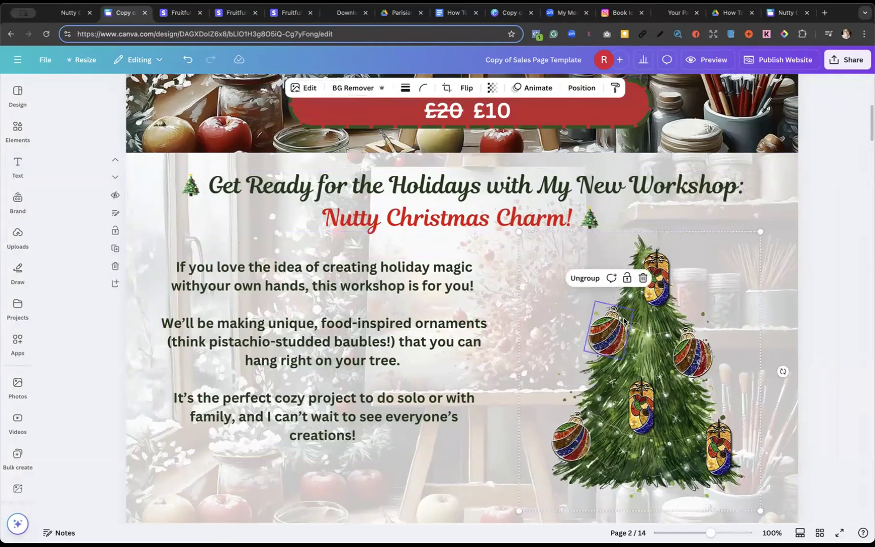
left_click(360, 346)
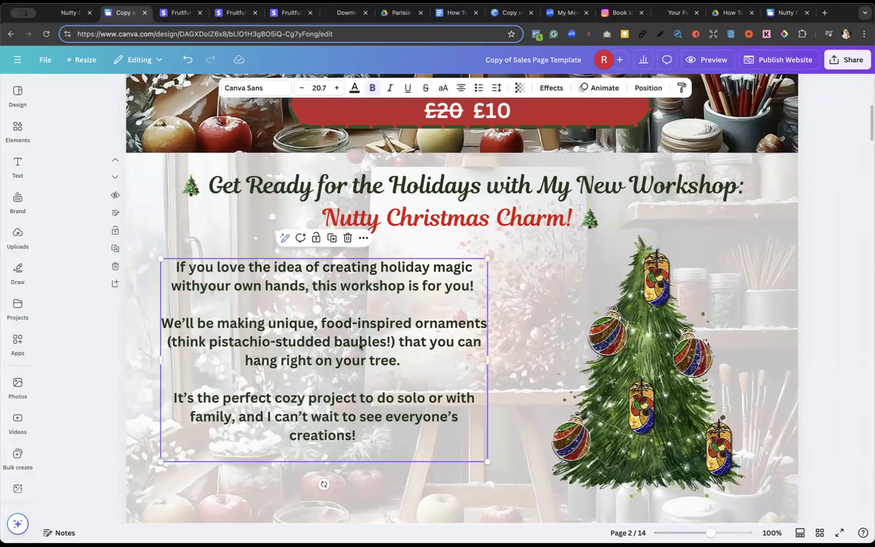
left_click(640, 289)
left_click_drag(639, 289, 641, 297)
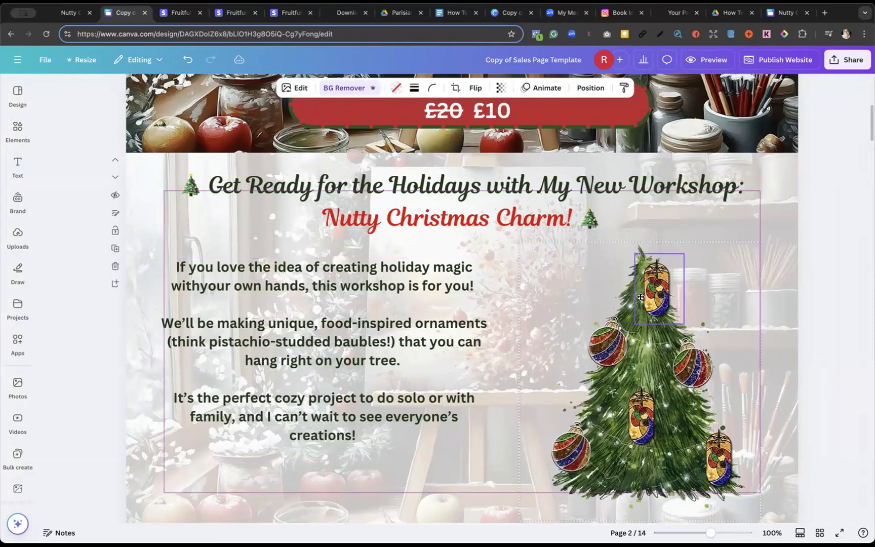
scroll(354, 303, "down", 3)
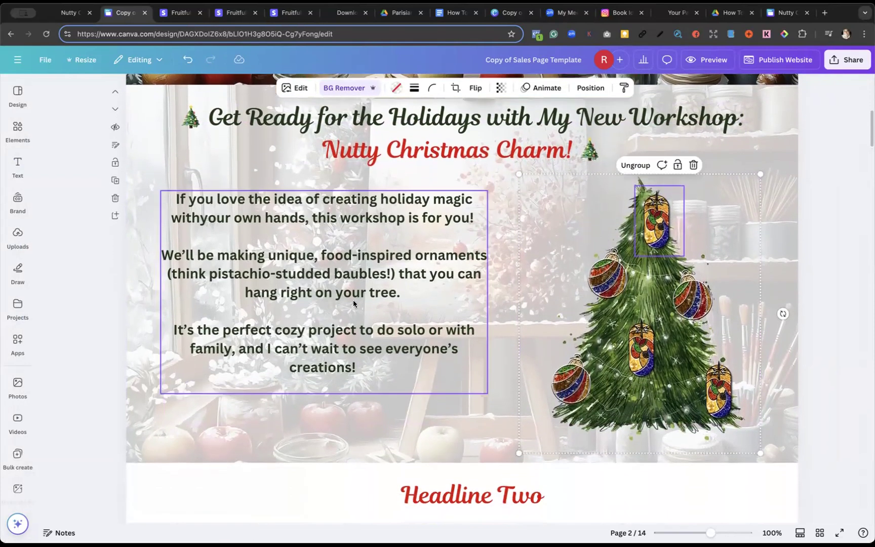
left_click(767, 270)
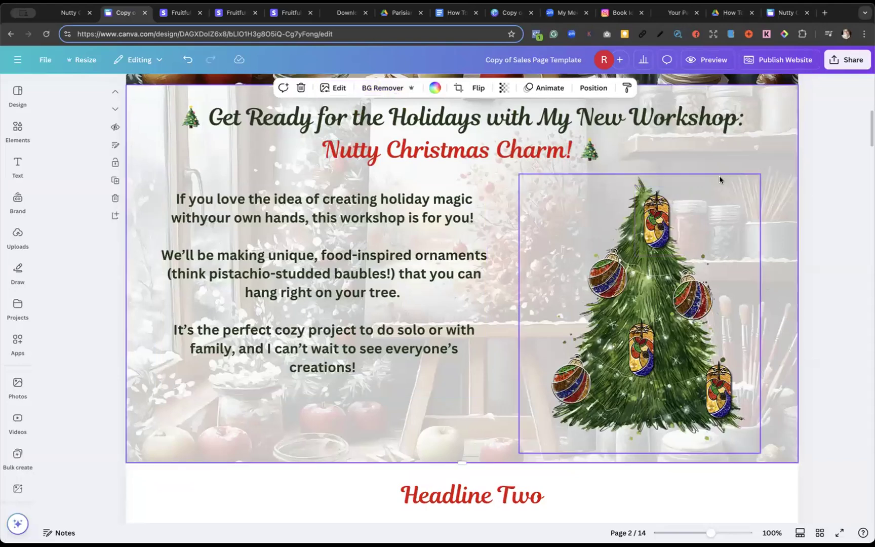
Preview the sales page in the mobile layout and check the headline, introduction paragraphs and Christmas tree section before returning to the editor
left_click(708, 60)
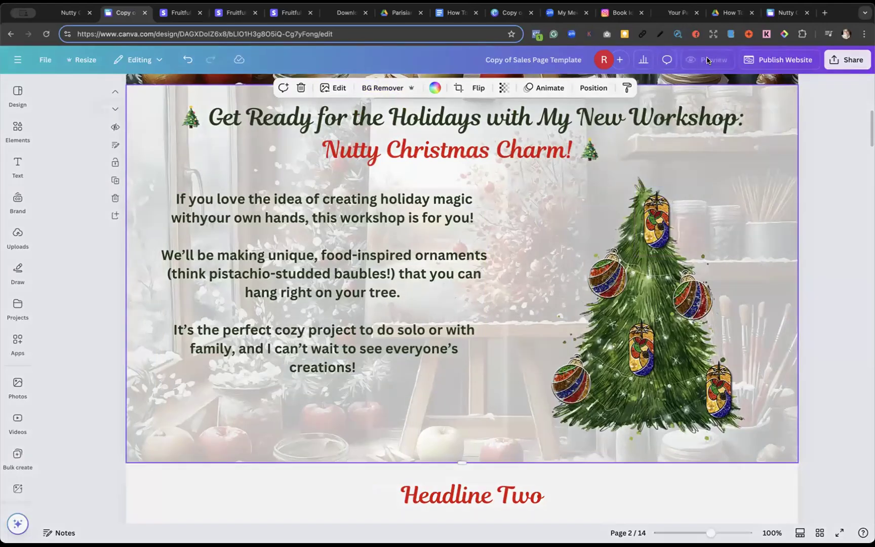
scroll(456, 276, "down", 4)
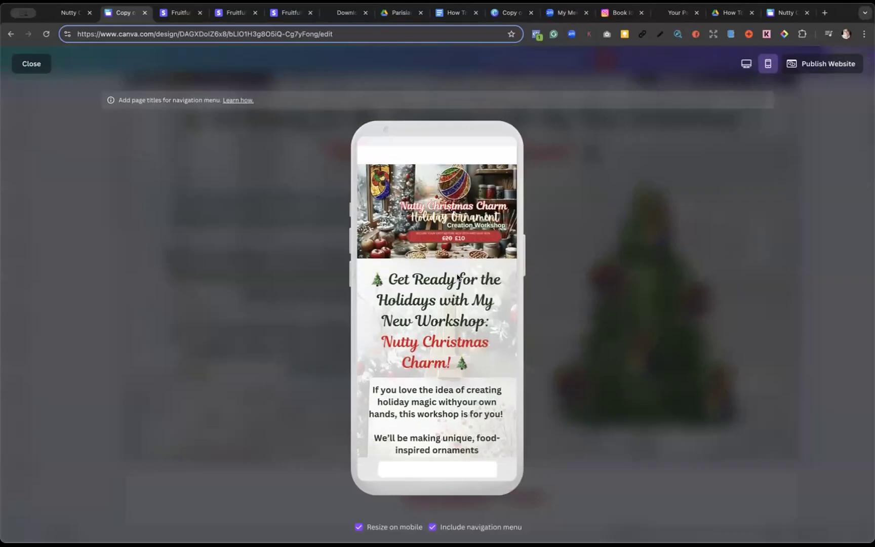
scroll(456, 277, "down", 2)
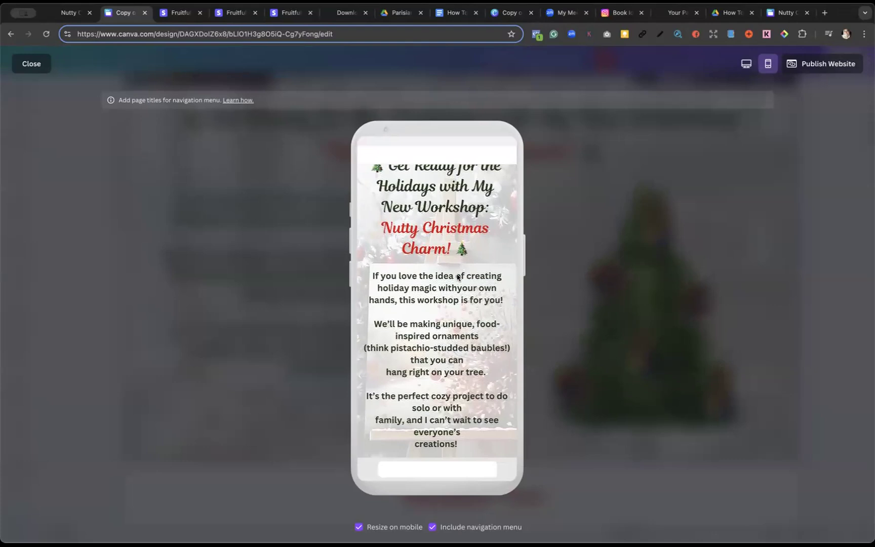
scroll(457, 276, "down", 3)
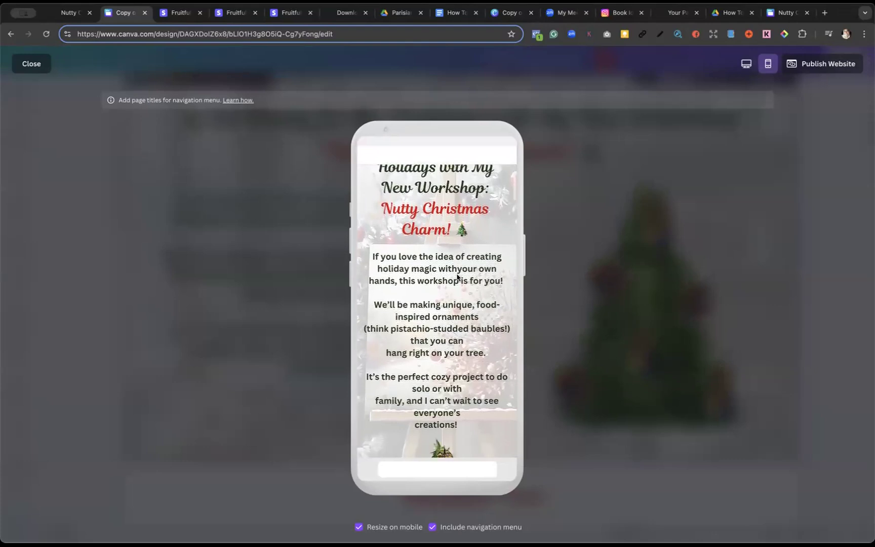
scroll(457, 277, "down", 12)
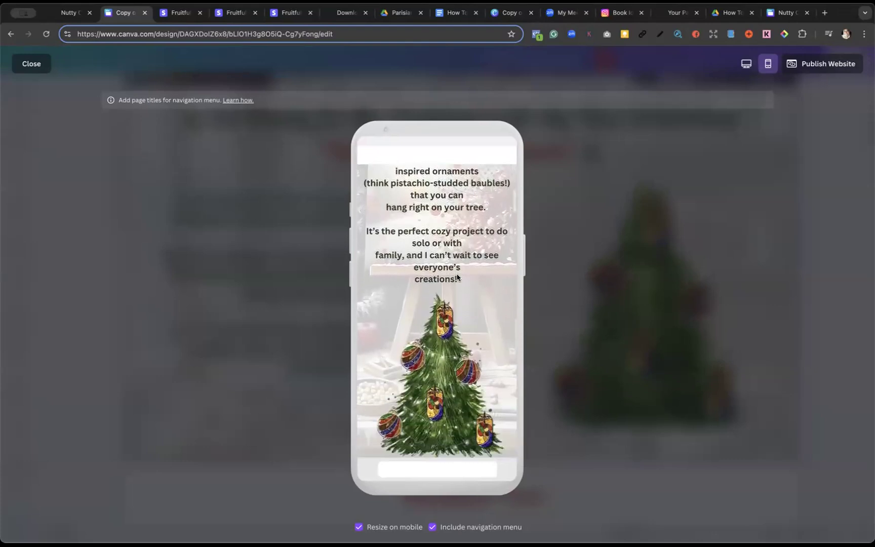
scroll(457, 277, "up", 13)
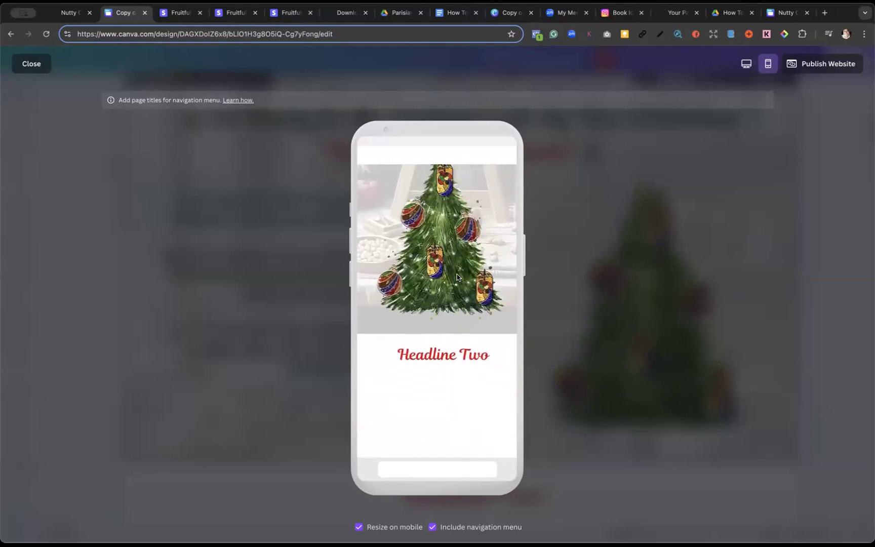
scroll(457, 277, "up", 3)
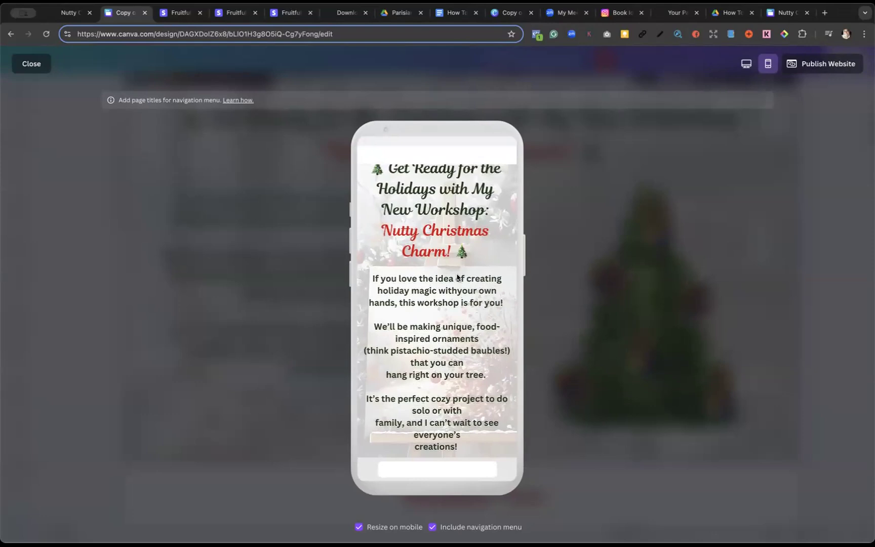
scroll(457, 276, "up", 4)
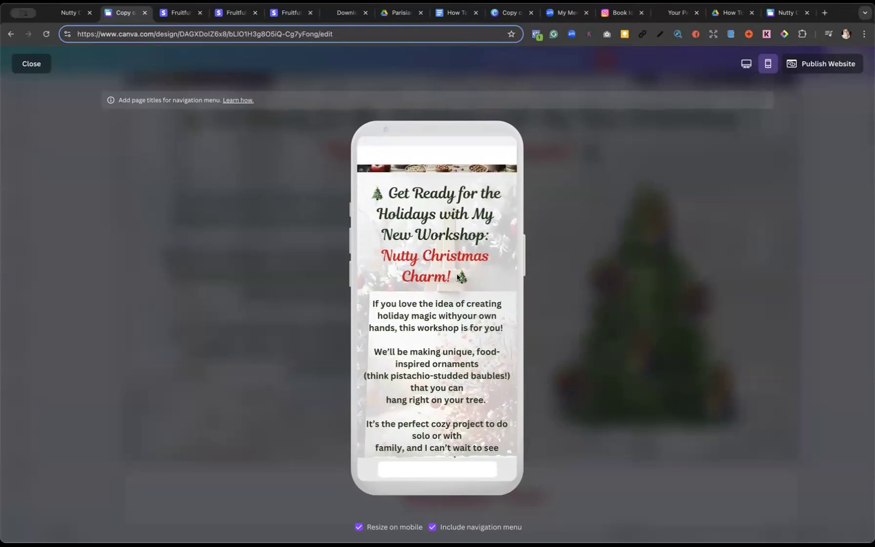
scroll(448, 303, "down", 10)
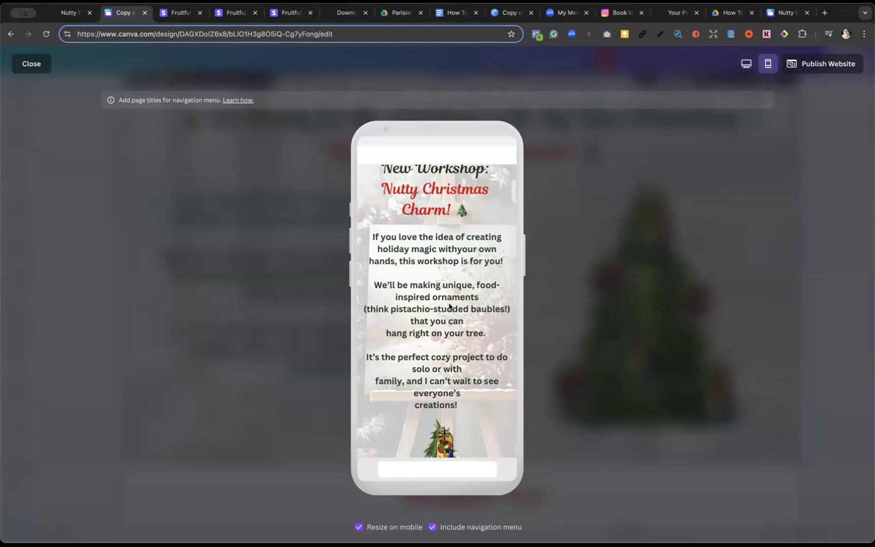
scroll(458, 349, "down", 2)
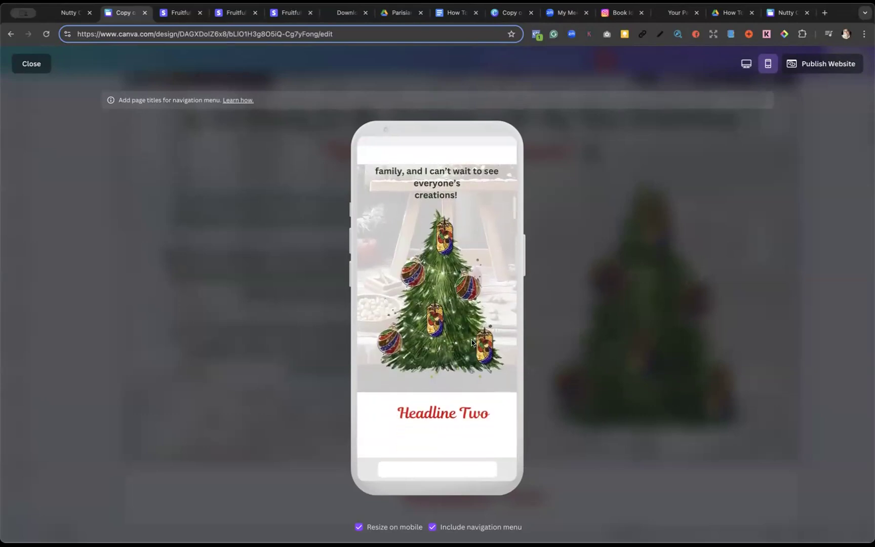
left_click(32, 63)
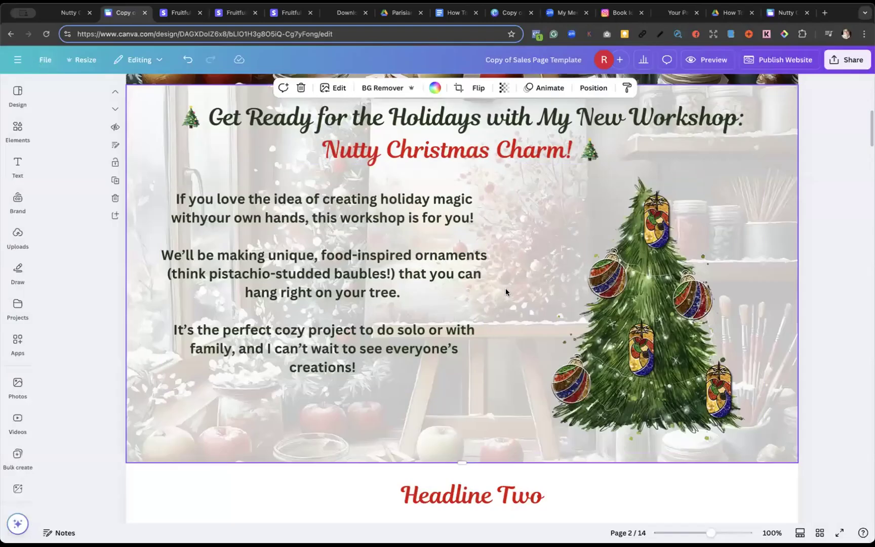
Duplicate page 2 with the holiday workshop headline, introduction paragraphs and decorated tree
scroll(505, 290, "up", 1)
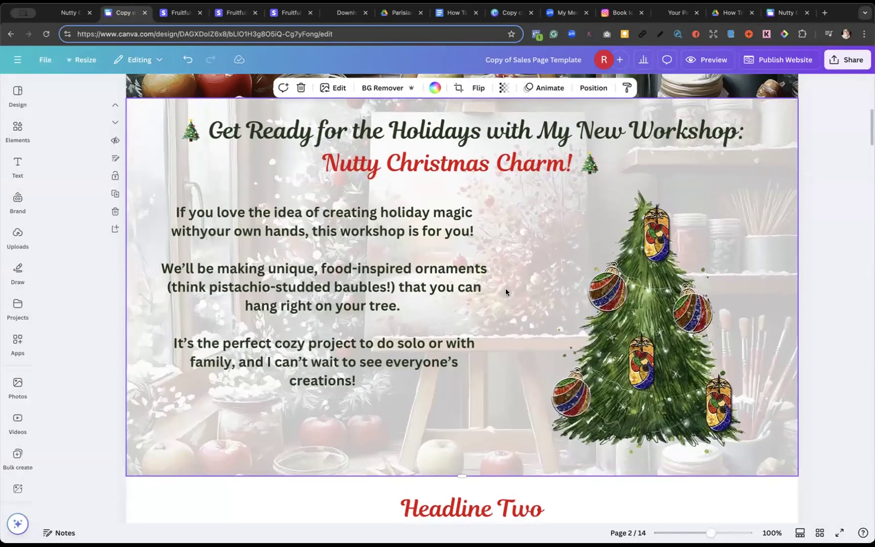
scroll(506, 287, "down", 1)
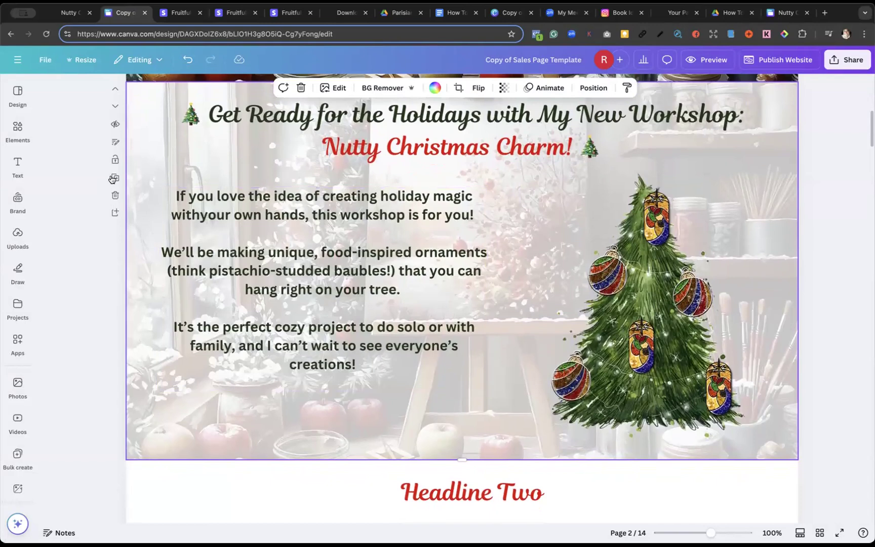
left_click(115, 177)
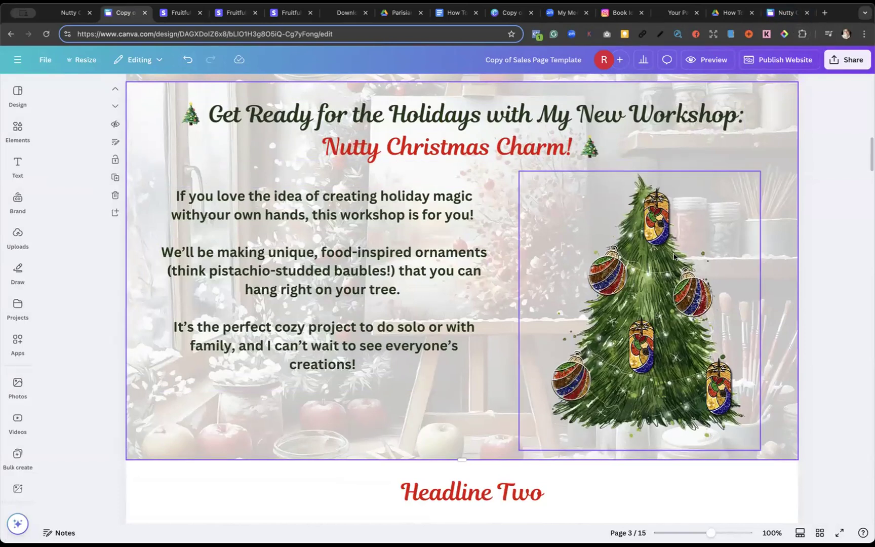
Swap the layout on the duplicated page 3, placing the decorated tree on the left and the introduction paragraphs on the right
left_click_drag(652, 249, 298, 232)
left_click_drag(458, 262, 717, 260)
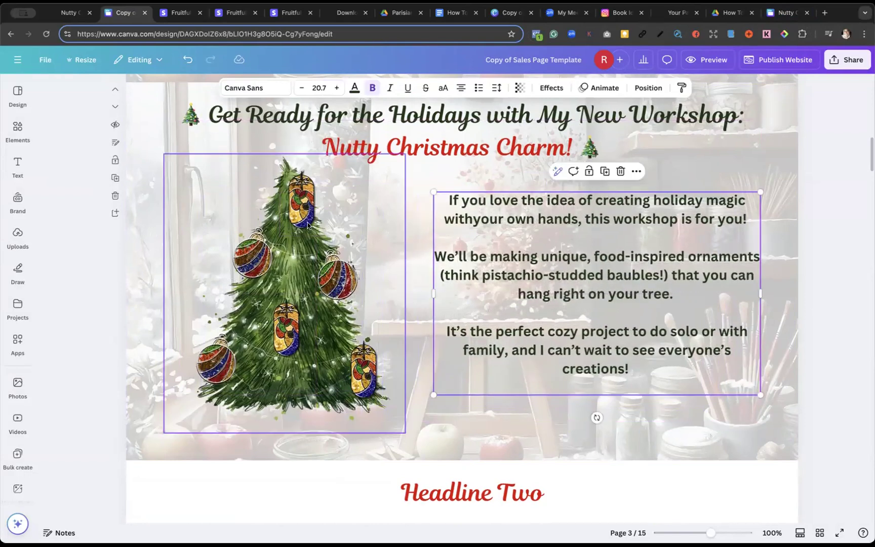
left_click_drag(303, 229, 298, 232)
left_click(414, 236)
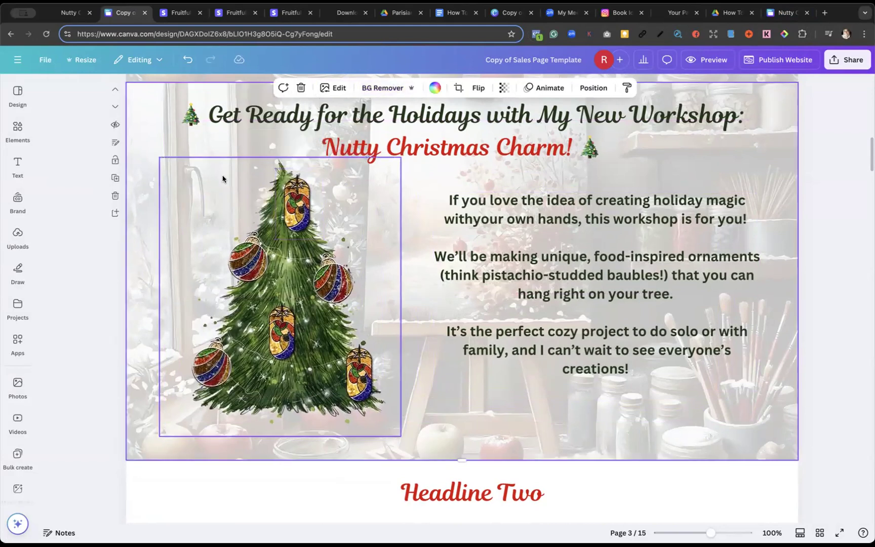
Copy the three "Handmade Ornaments" paragraphs from the published registration page and paste them over the introduction paragraphs on page 2 of the registration page design
left_click(70, 13)
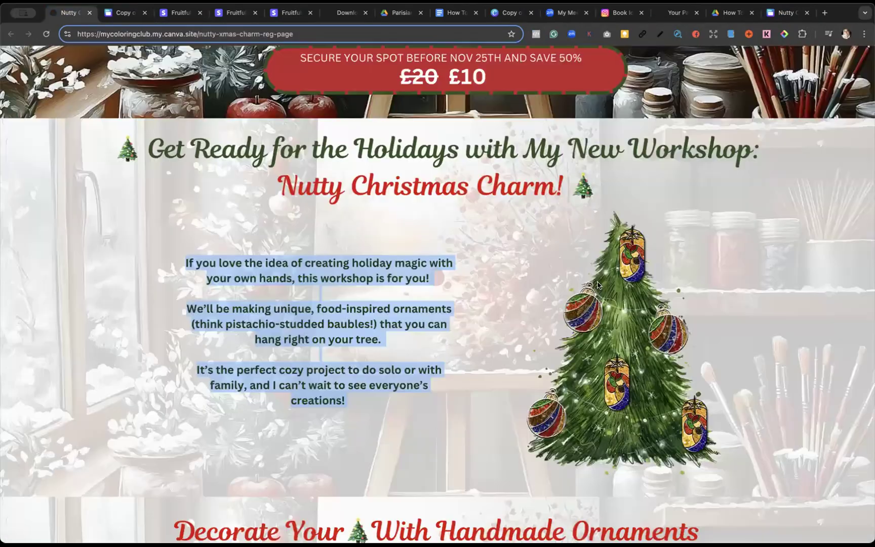
scroll(598, 284, "down", 7)
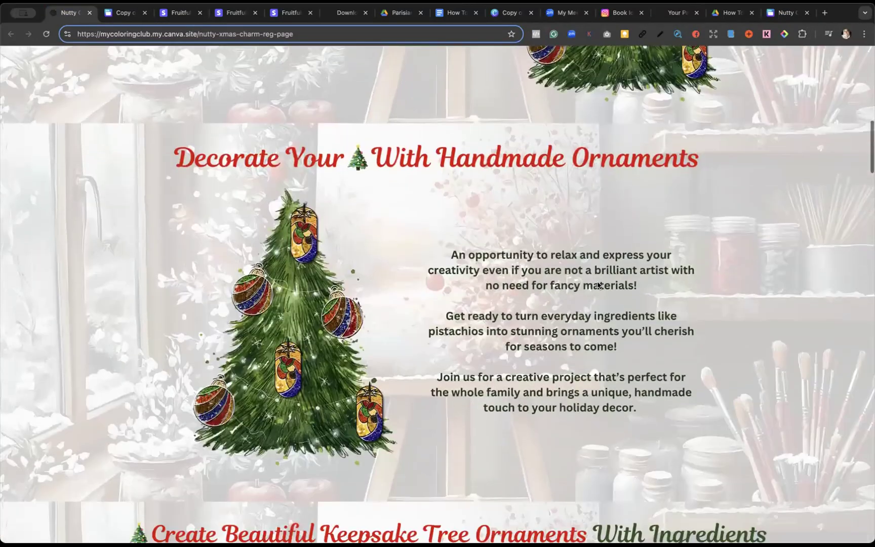
left_click_drag(446, 242, 638, 400)
key("super+c")
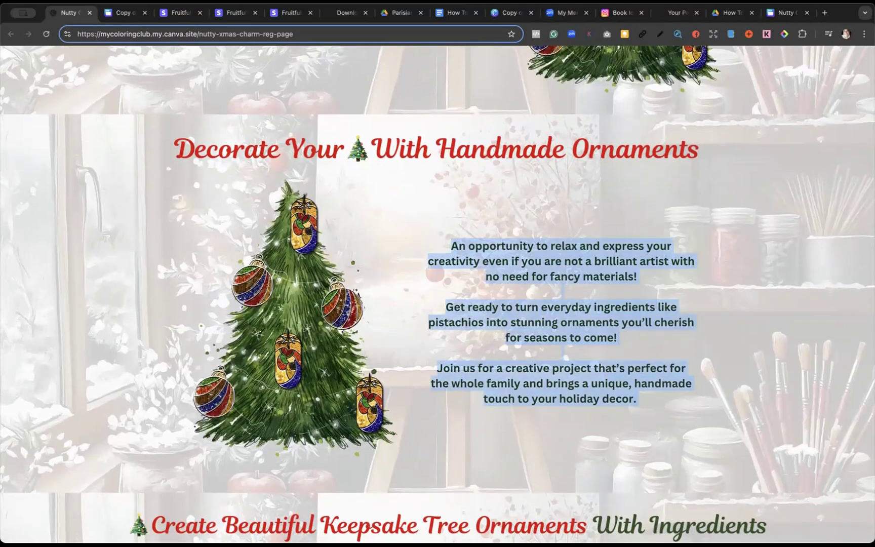
left_click(785, 13)
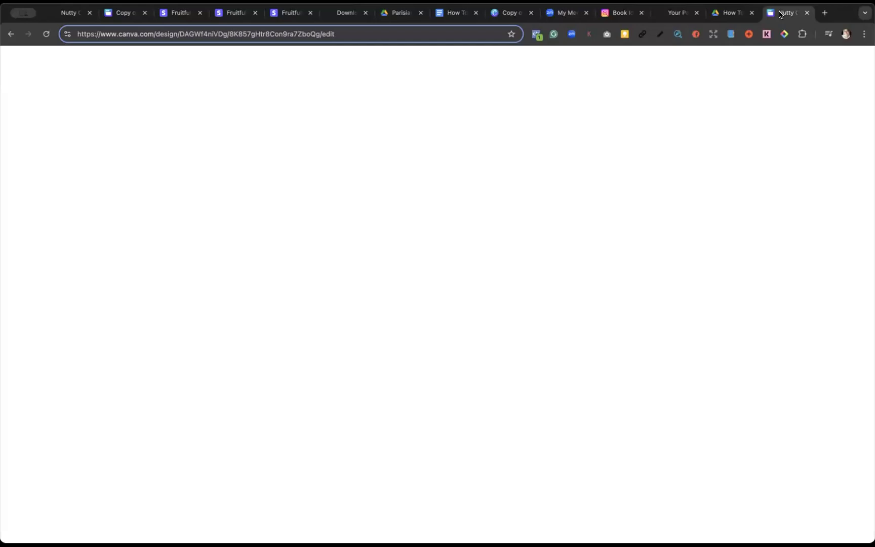
left_click(279, 219)
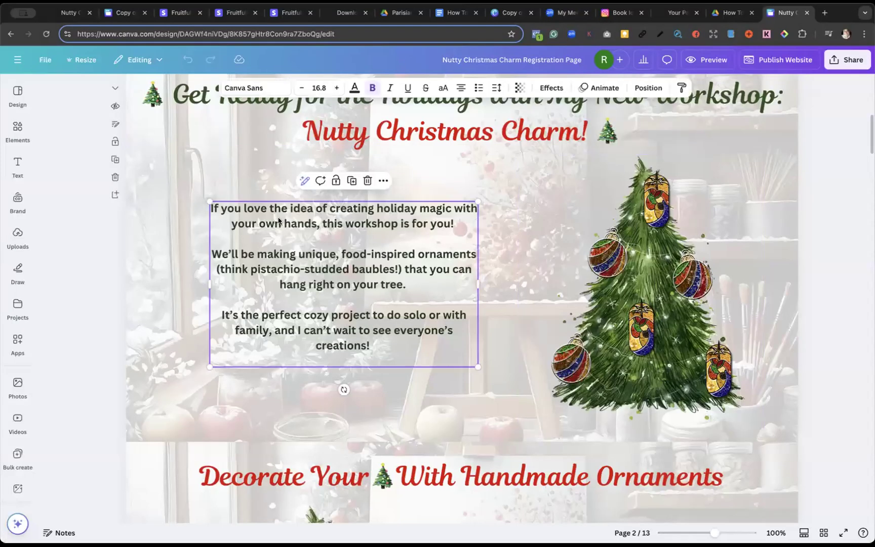
type("a")
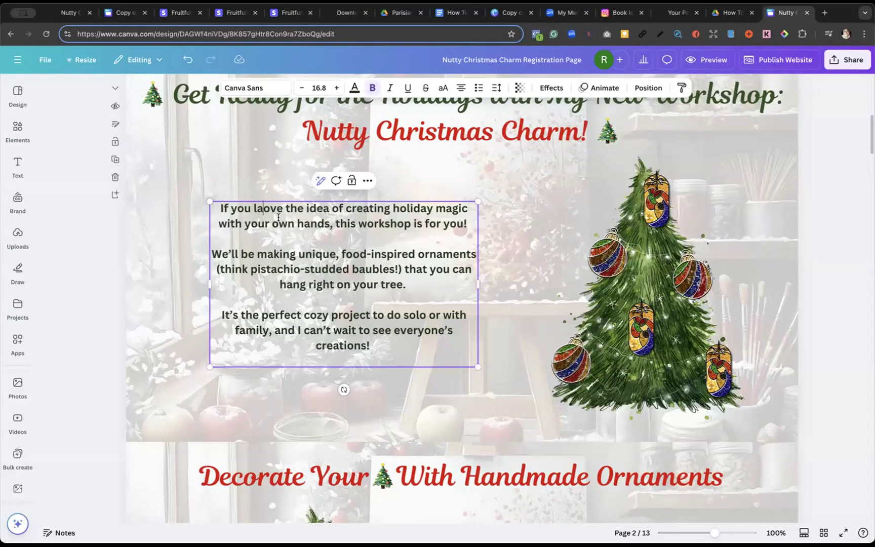
key("super+a")
key("super+v")
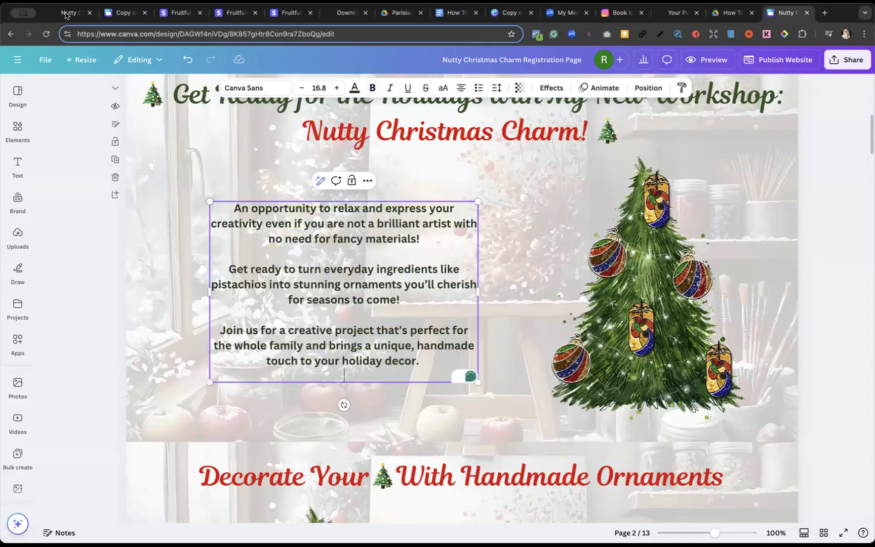
Copy the headline "Decorate Your 🎄With Handmade Ornaments" from the published registration page
key("super+1")
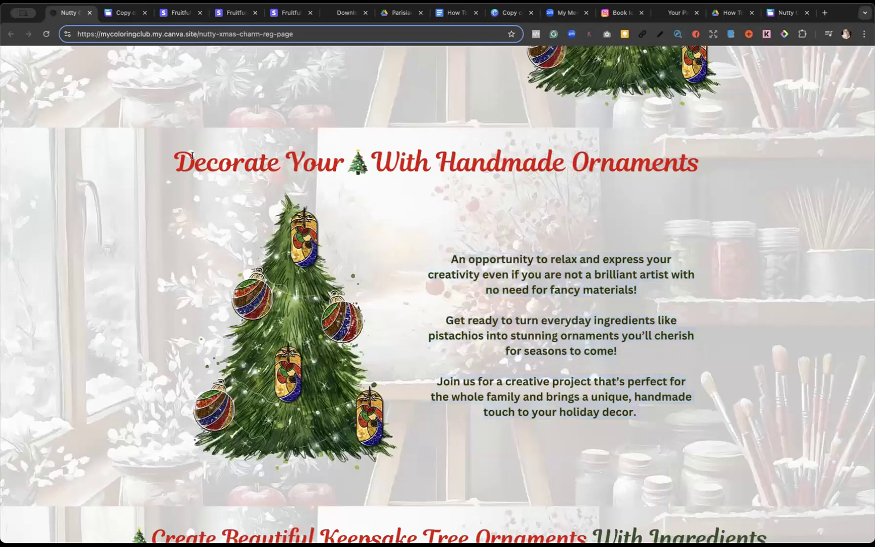
mouse_move(176, 156)
left_mouse_down()
mouse_move(205, 165)
mouse_move(691, 171)
left_mouse_up()
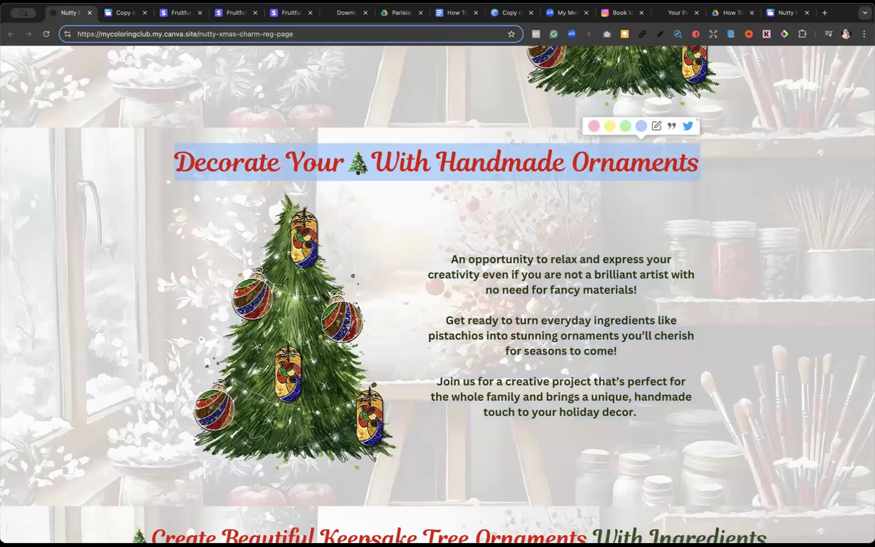
Examine pages 2 and 3 of the registration page design, comparing the handmade ornaments section with the published page
left_click(778, 14)
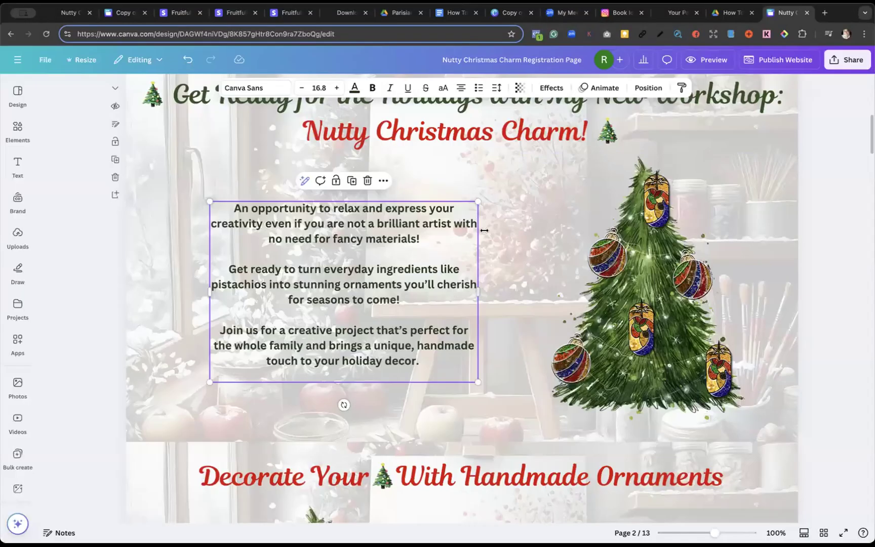
scroll(484, 229, "down", 3)
scroll(484, 231, "up", 5)
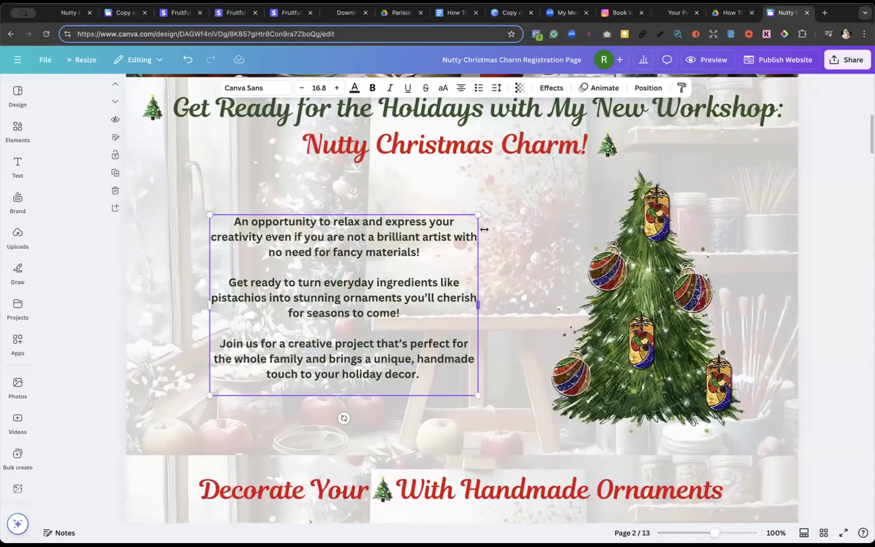
scroll(484, 233, "down", 5)
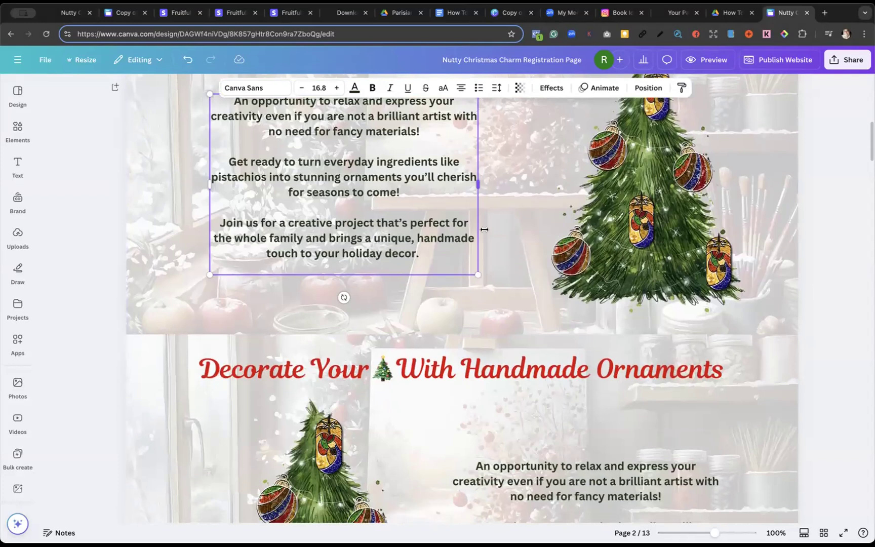
scroll(484, 232, "down", 4)
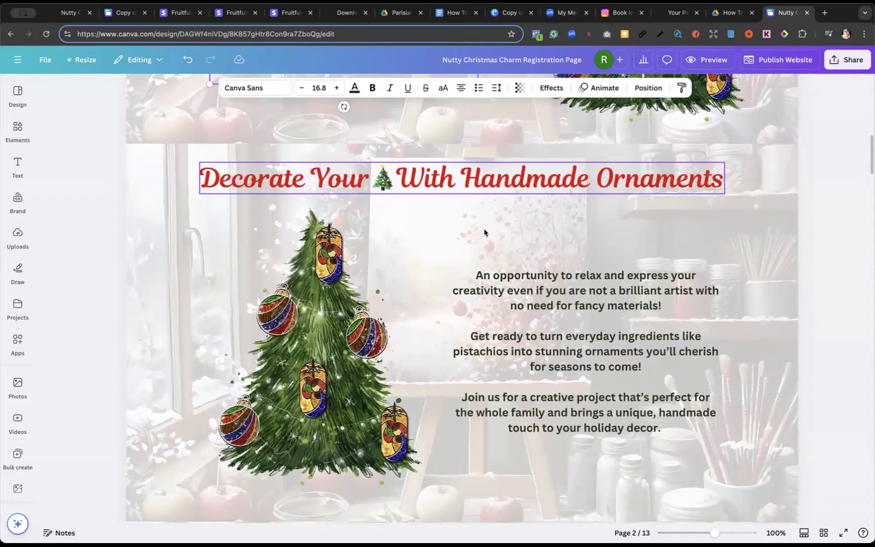
scroll(484, 232, "down", 1)
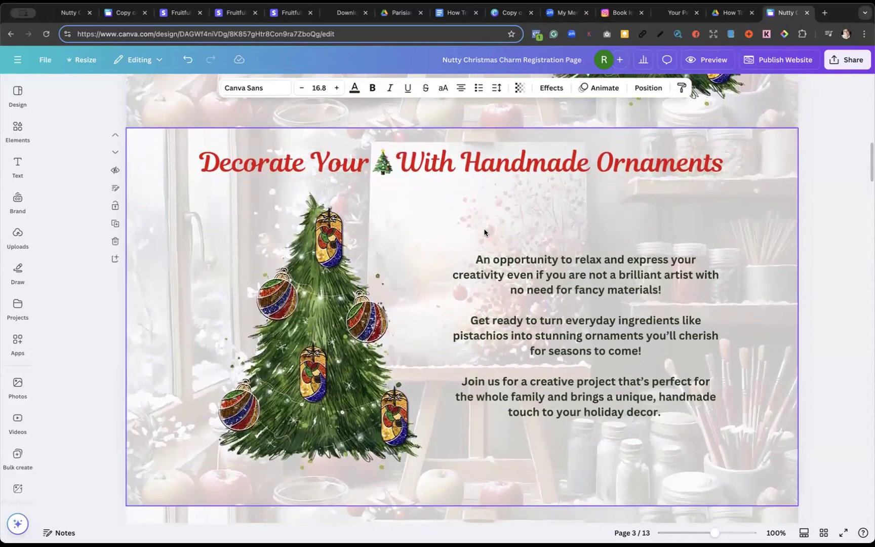
scroll(484, 233, "up", 2)
left_click(71, 12)
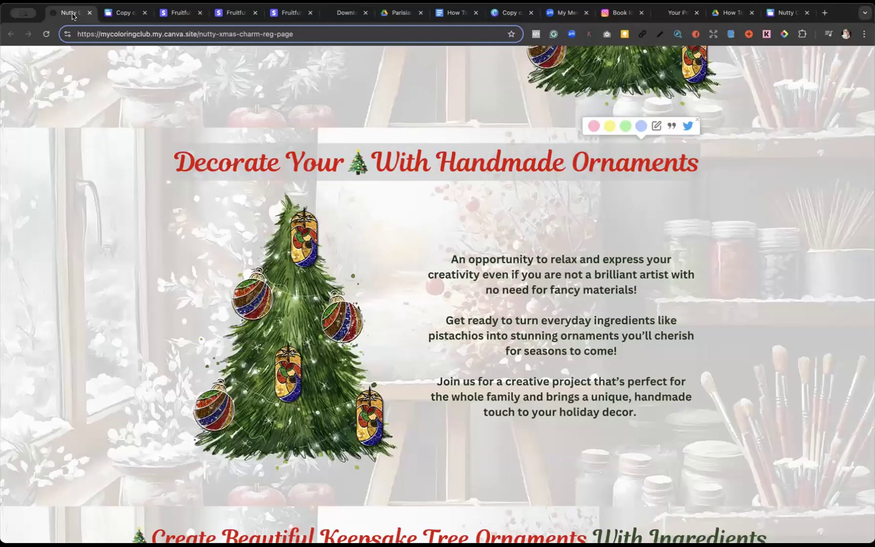
Replace the headline on page 3 of the sales page template with "Decorate Your 🎄With Handmade Ornaments"
left_click(116, 17)
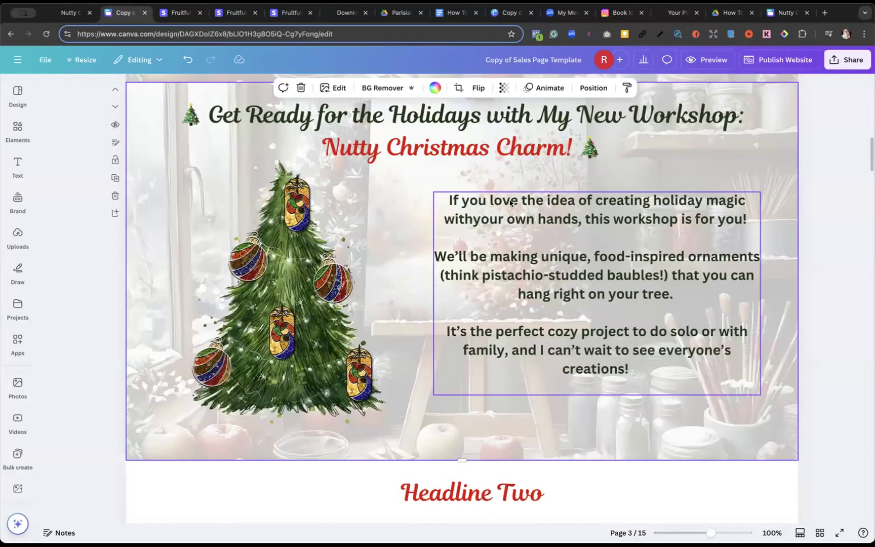
scroll(509, 202, "up", 3)
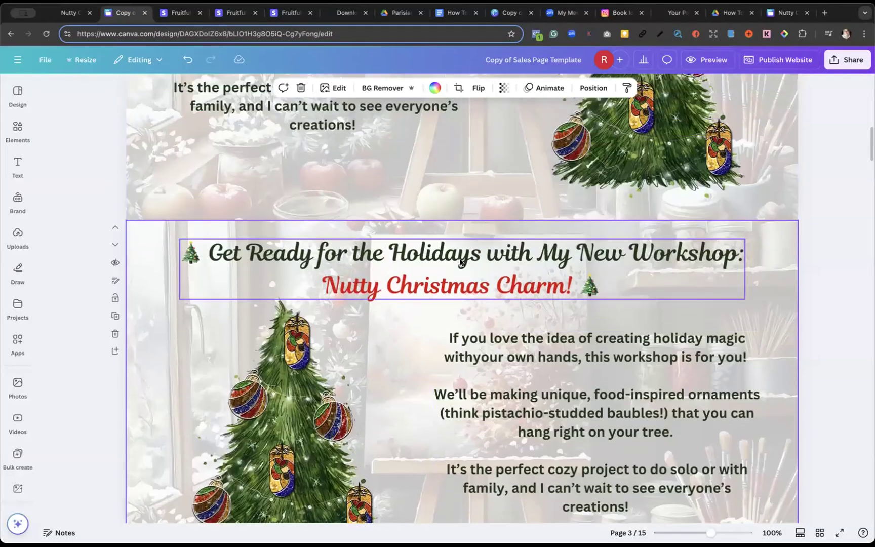
double_click(460, 261)
type("Decorate Your 🎄With Handmade Ornaments")
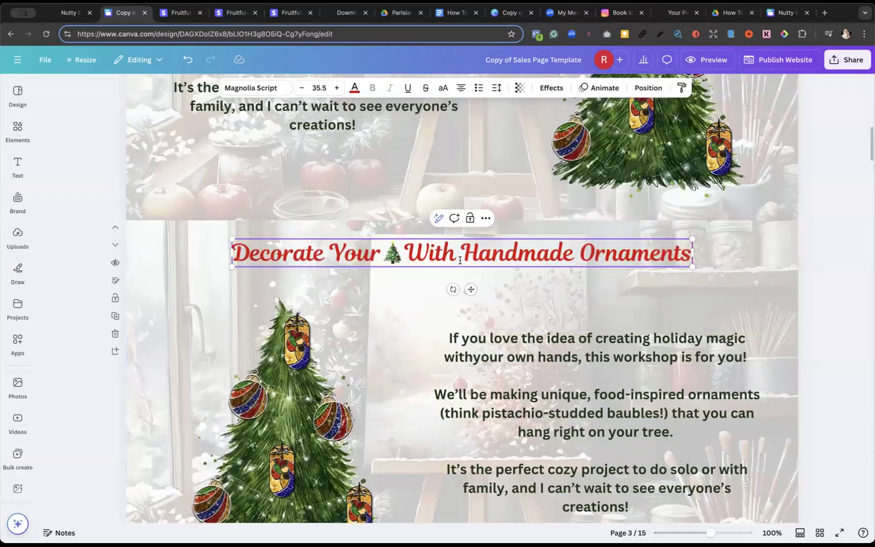
left_click(762, 266)
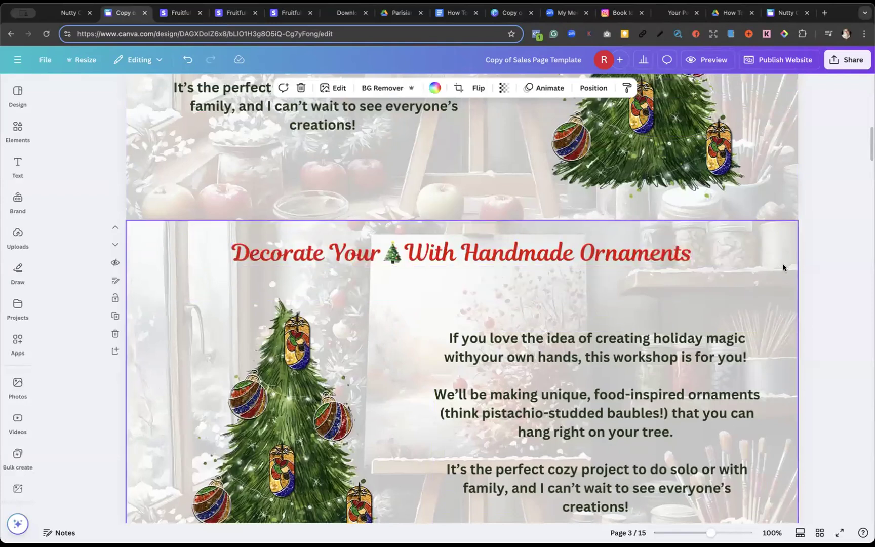
Preview the sales page in mobile view and check the first three pages, including the order of text and tree graphics
left_click(708, 61)
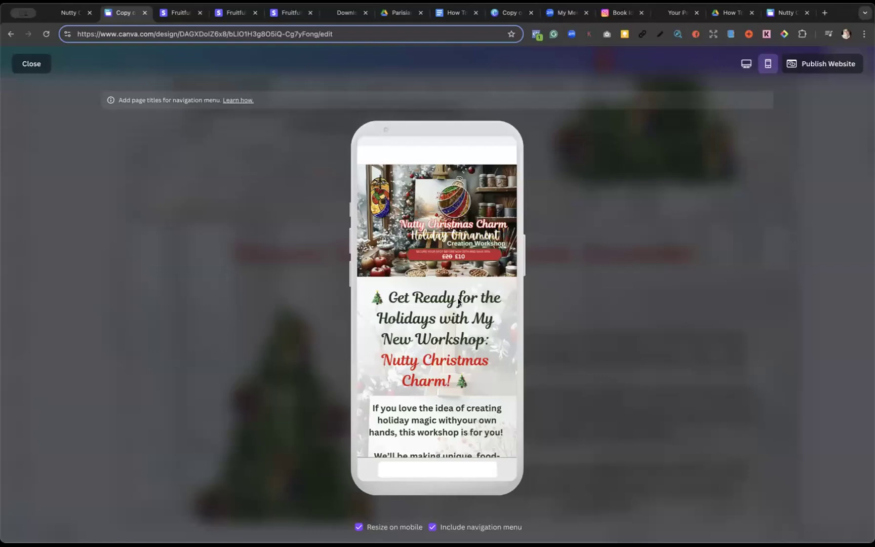
scroll(458, 302, "down", 10)
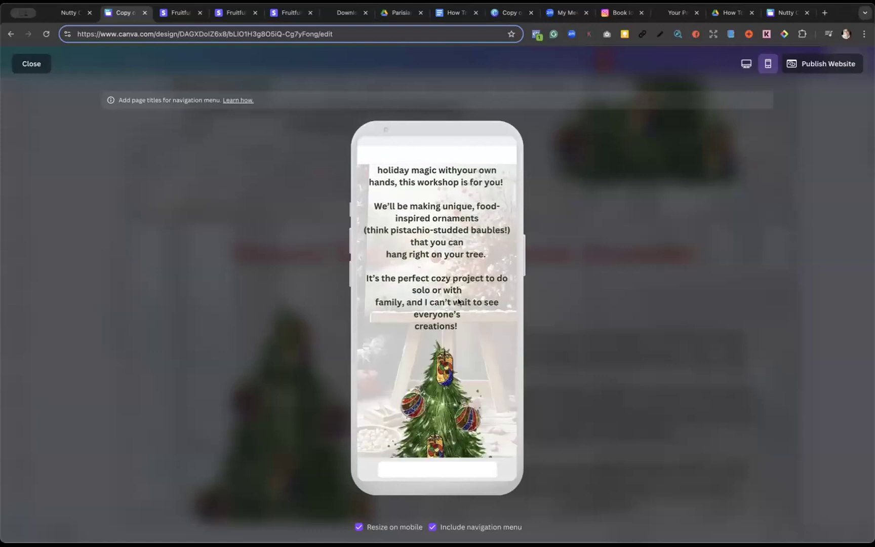
scroll(458, 301, "down", 10)
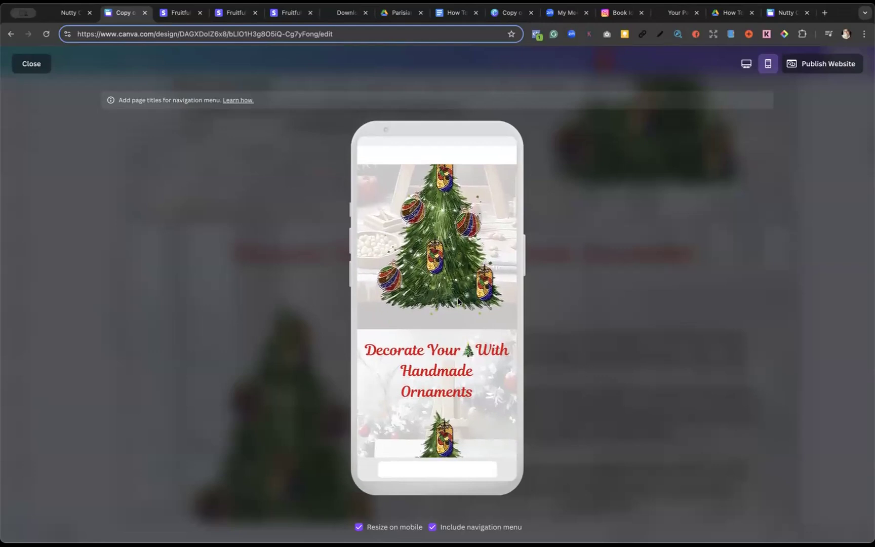
scroll(458, 302, "down", 5)
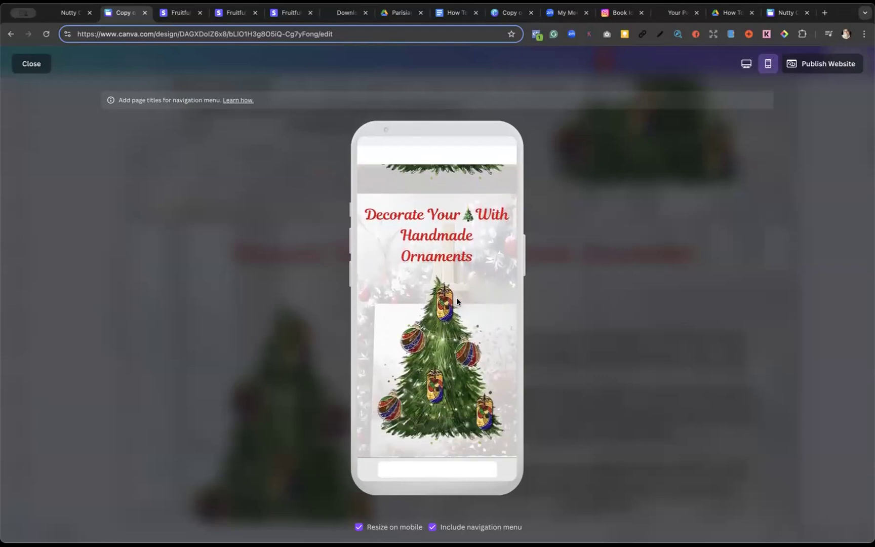
scroll(457, 301, "up", 10)
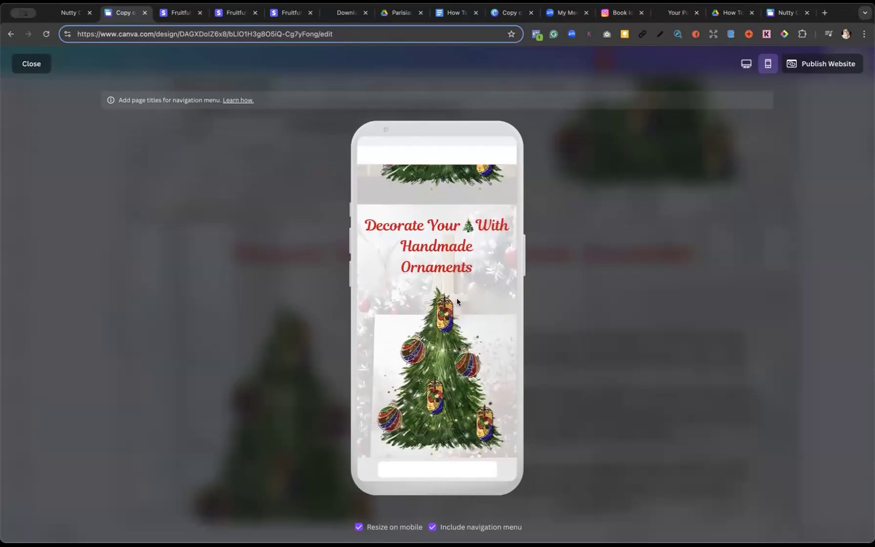
scroll(457, 302, "up", 5)
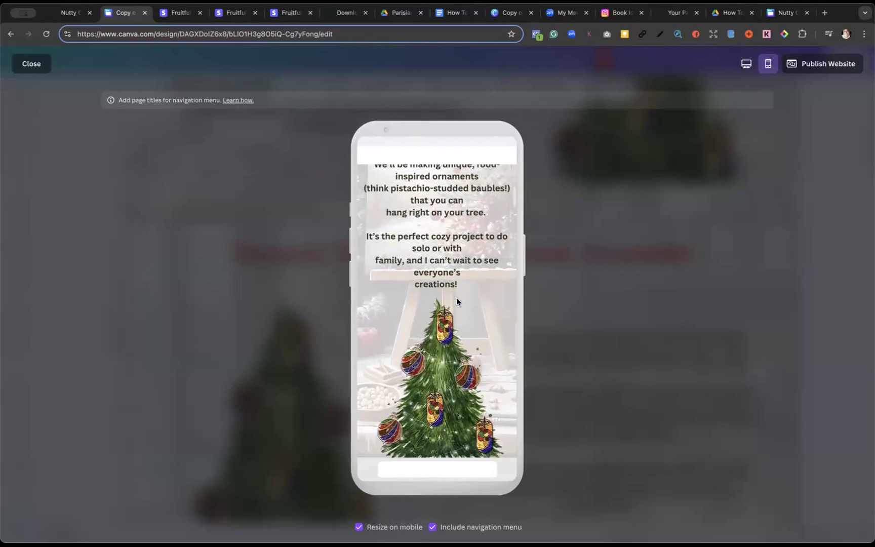
scroll(477, 307, "down", 10)
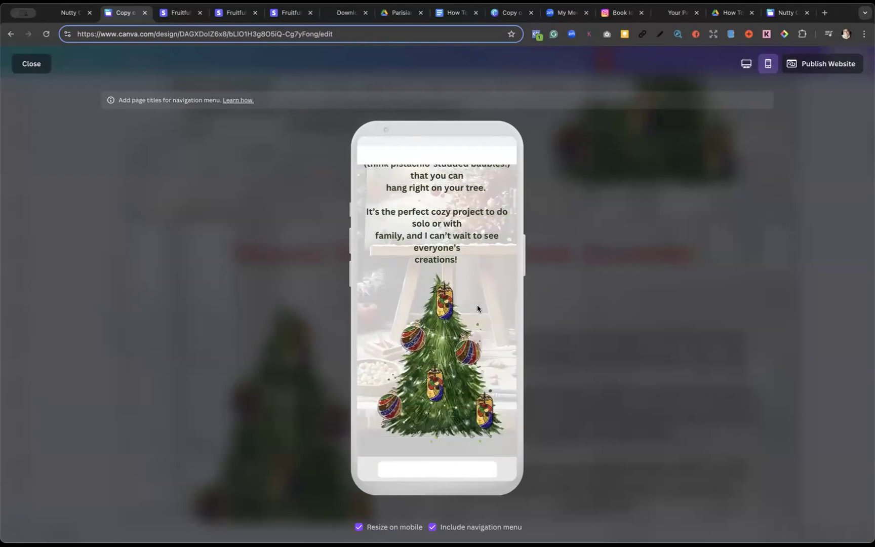
scroll(477, 306, "down", 5)
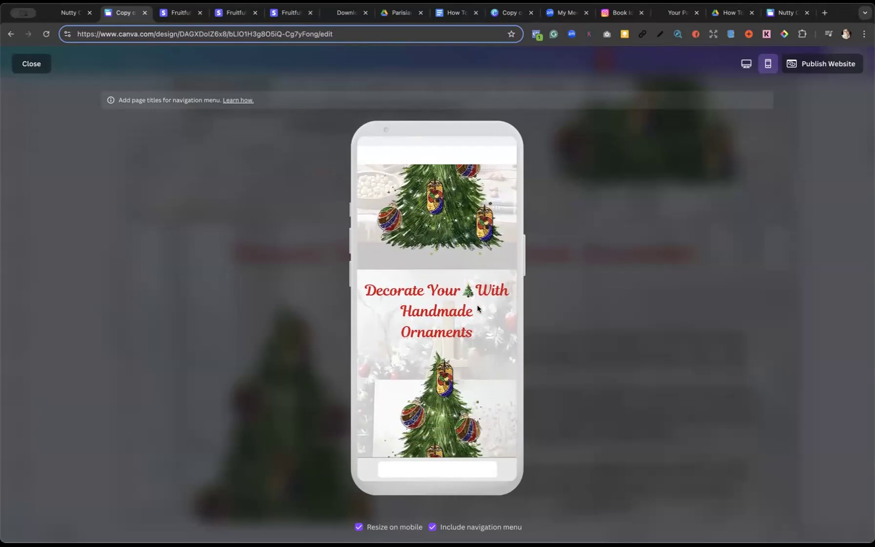
scroll(477, 307, "down", 10)
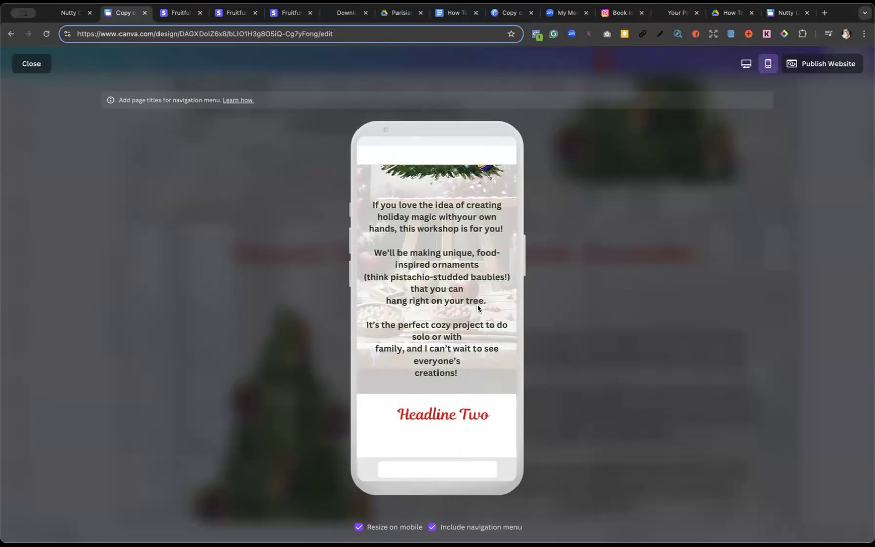
left_click(31, 64)
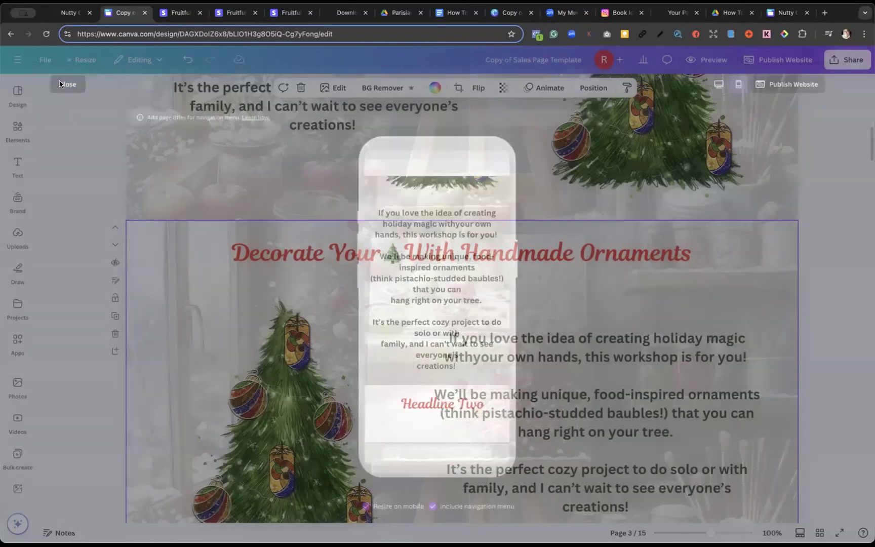
left_click(828, 248)
scroll(828, 245, "down", 1)
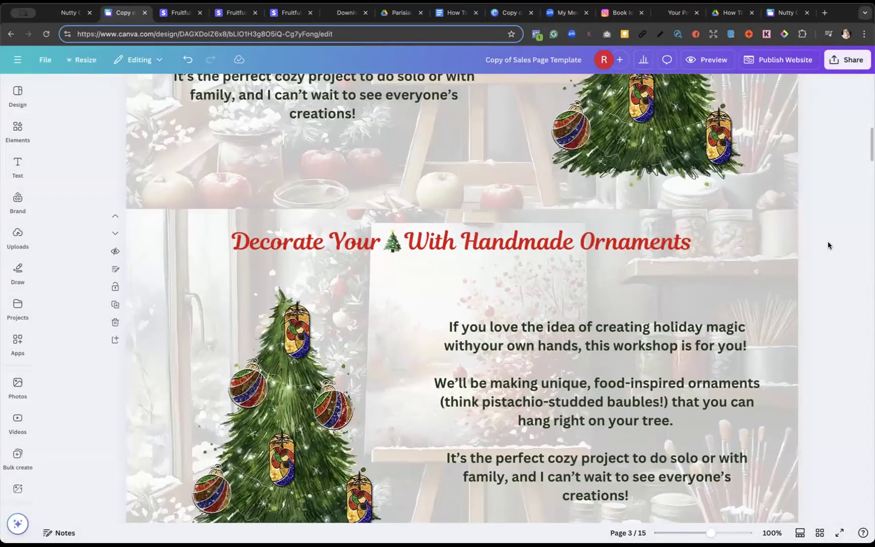
Examine the "Create Beautiful Keepsake Tree Ornaments" section on the published registration page and in its Canva design
left_click(95, 15)
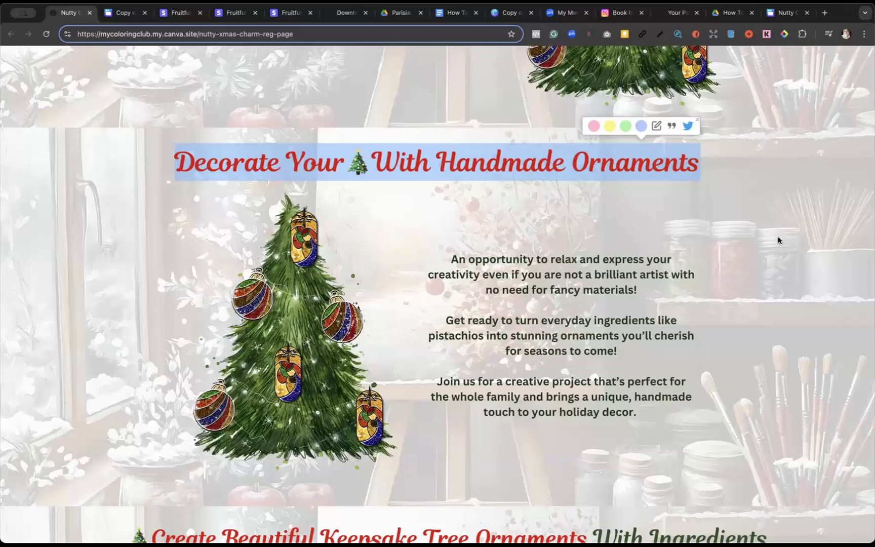
scroll(778, 238, "down", 2)
scroll(778, 245, "down", 6)
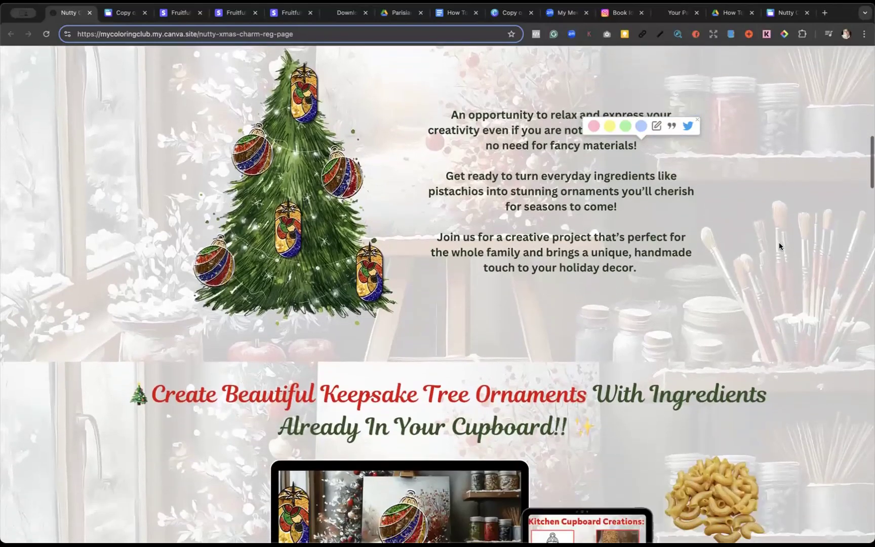
scroll(779, 242, "down", 1)
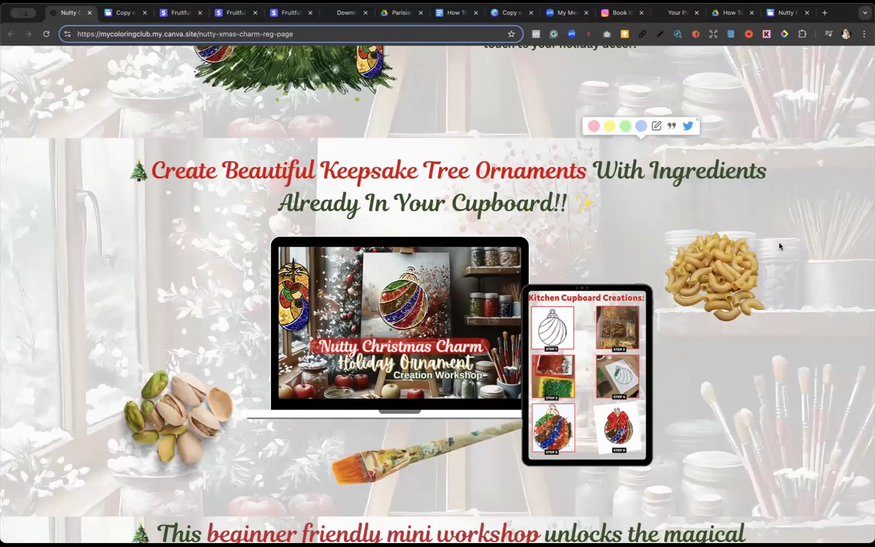
left_click(781, 12)
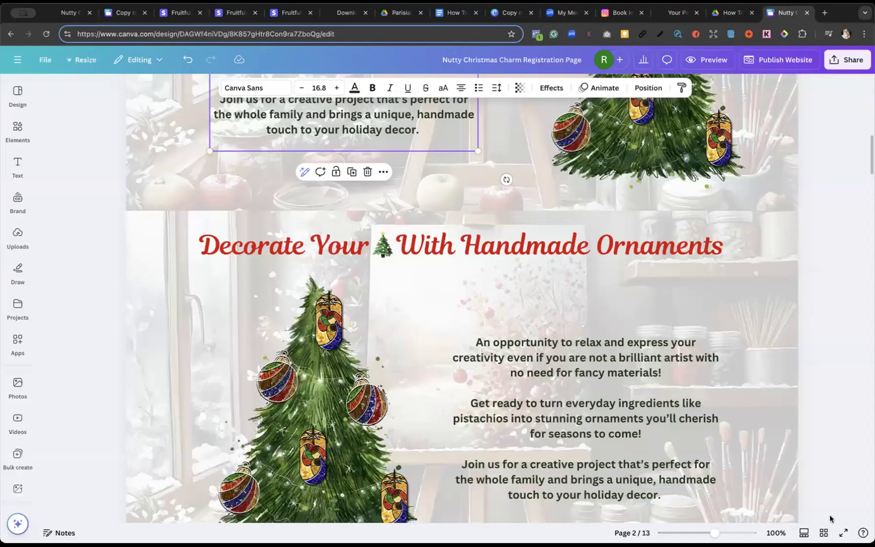
scroll(812, 358, "down", 8)
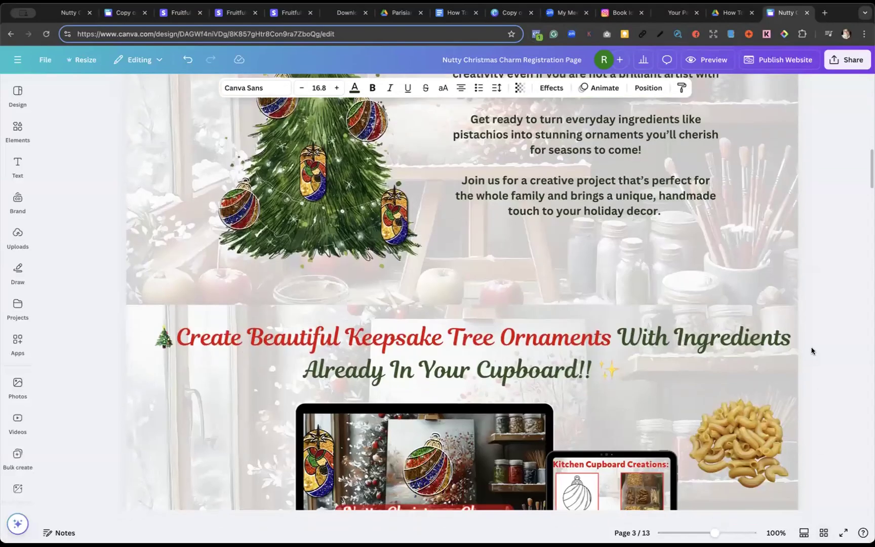
scroll(811, 351, "down", 1)
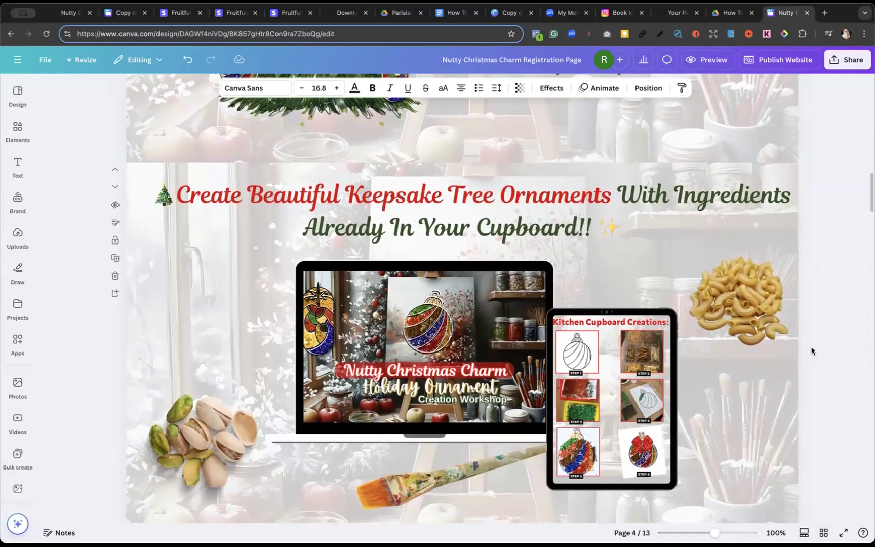
scroll(812, 350, "up", 1)
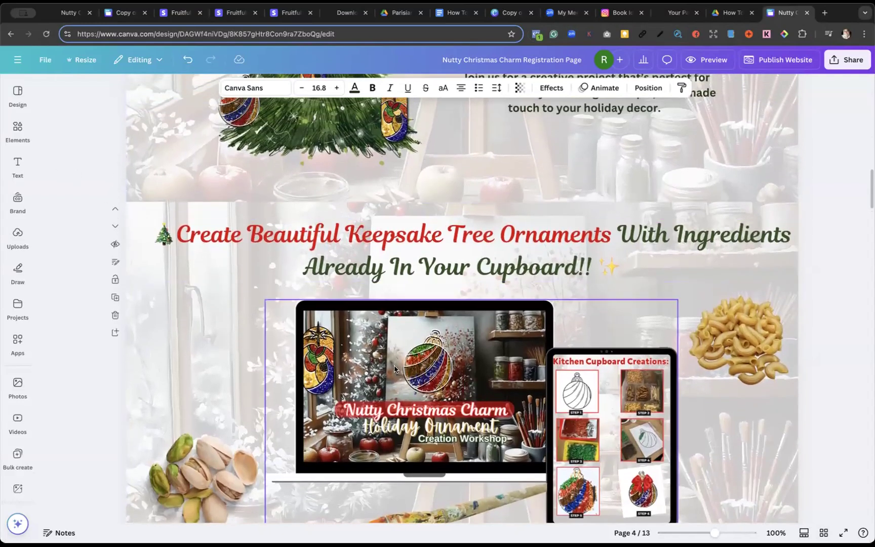
scroll(457, 338, "down", 4)
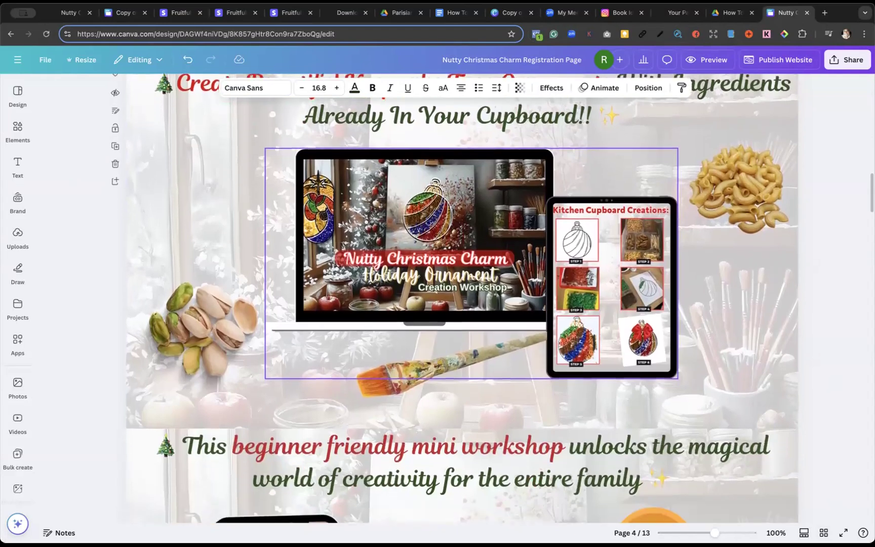
Delete the blank "Headline Two" page from the sales page template
left_click(124, 16)
scroll(744, 251, "down", 2)
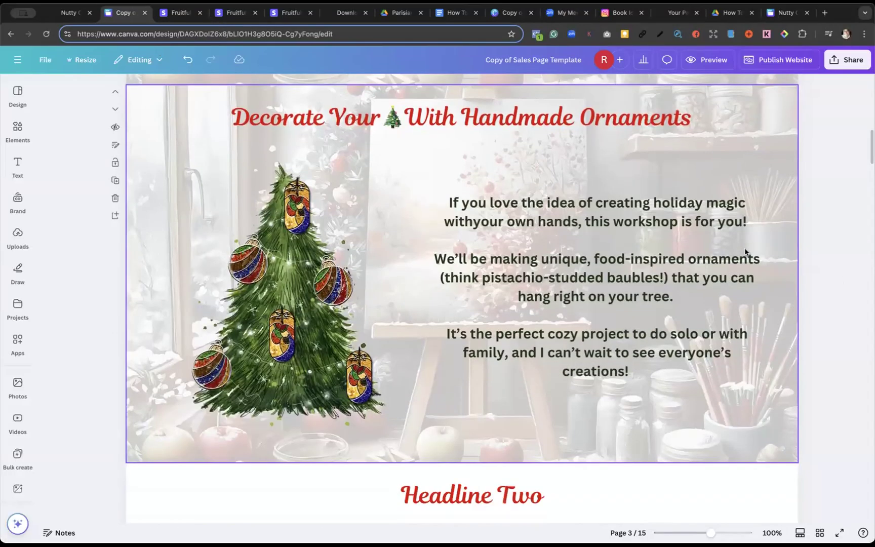
scroll(745, 251, "down", 10)
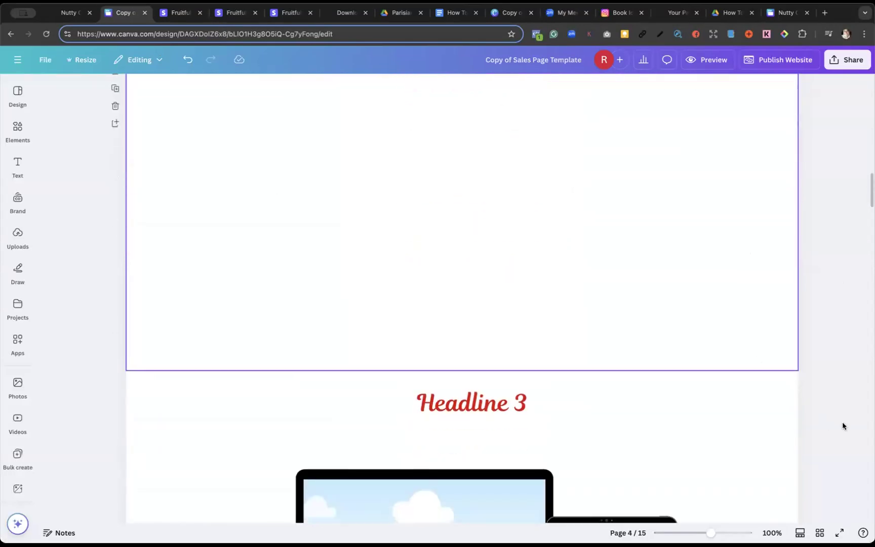
left_click(820, 532)
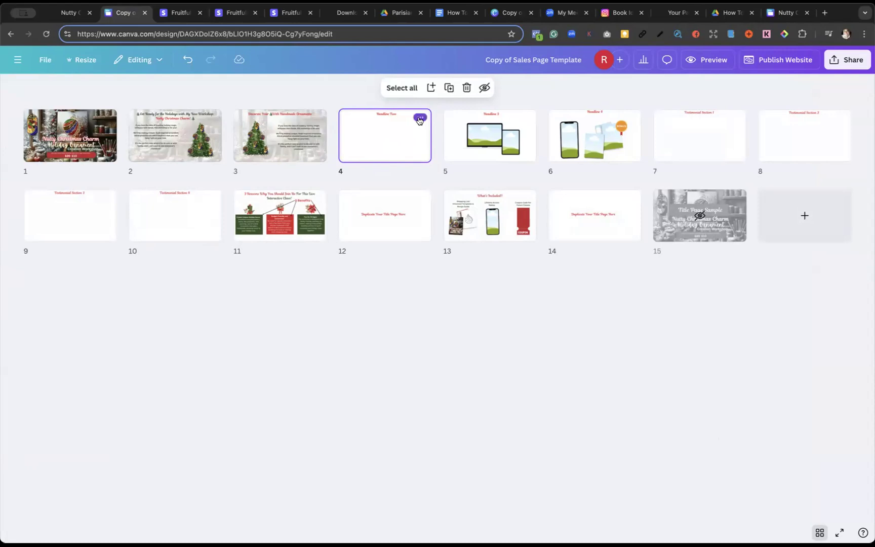
key("Delete")
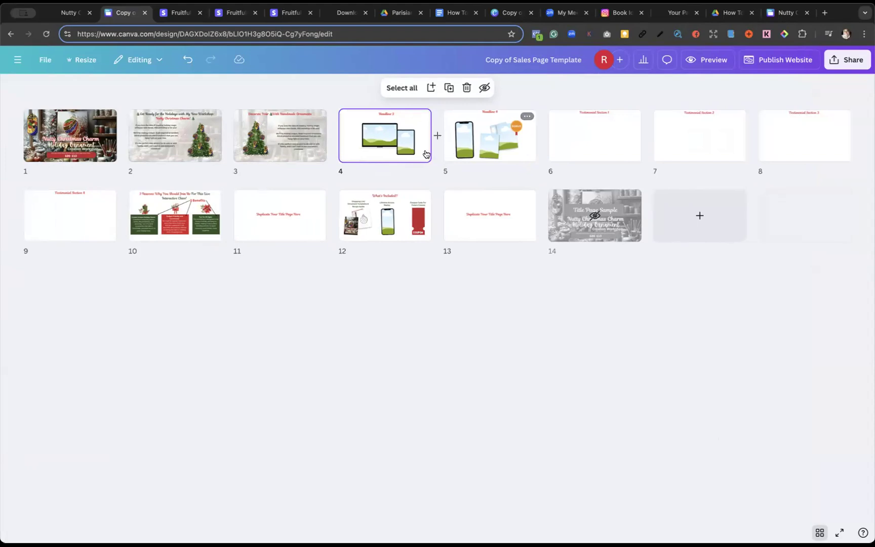
Copy the faded art studio background from page 3 onto the "Headline 3" page of the sales page template
double_click(409, 156)
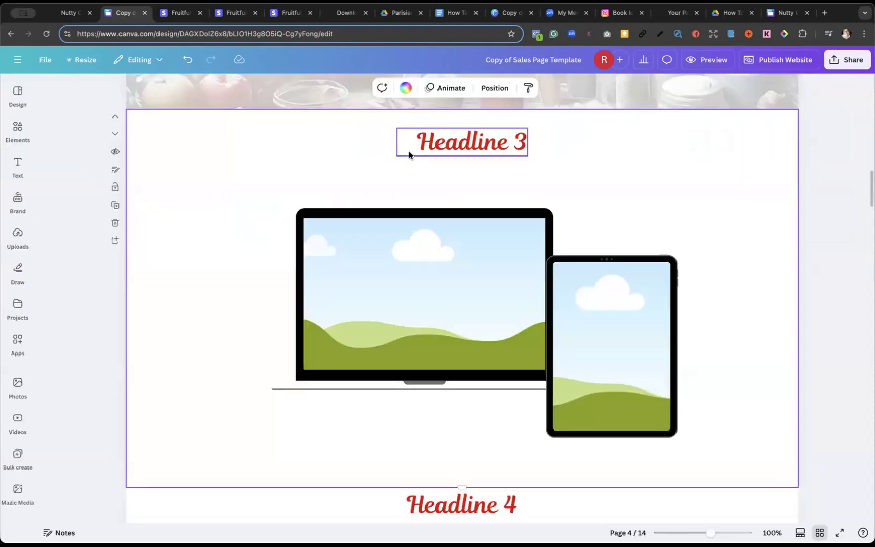
scroll(709, 269, "down", 3)
scroll(710, 272, "down", 4)
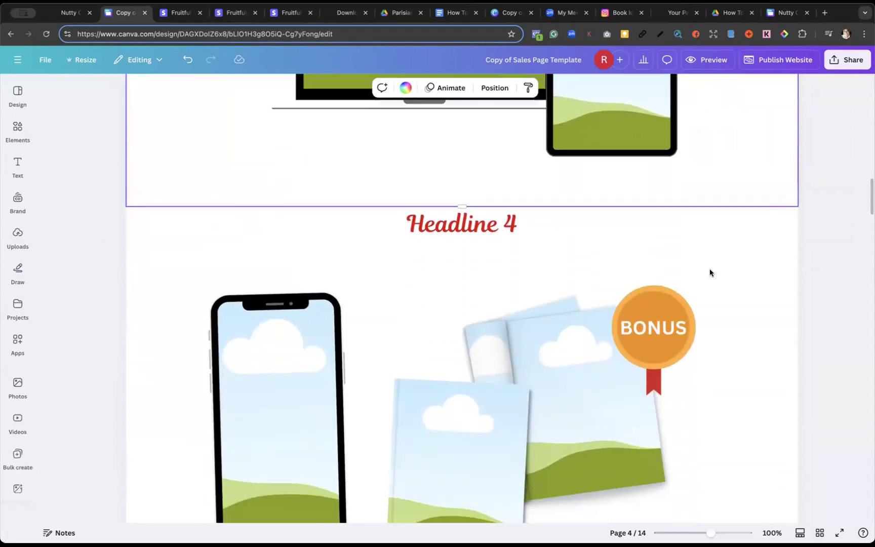
scroll(709, 273, "up", 3)
scroll(710, 272, "up", 5)
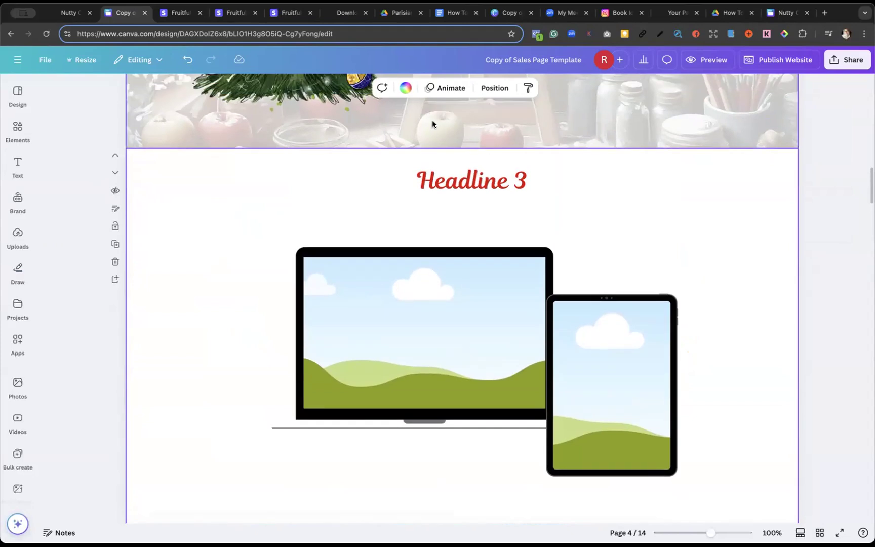
left_click(432, 123)
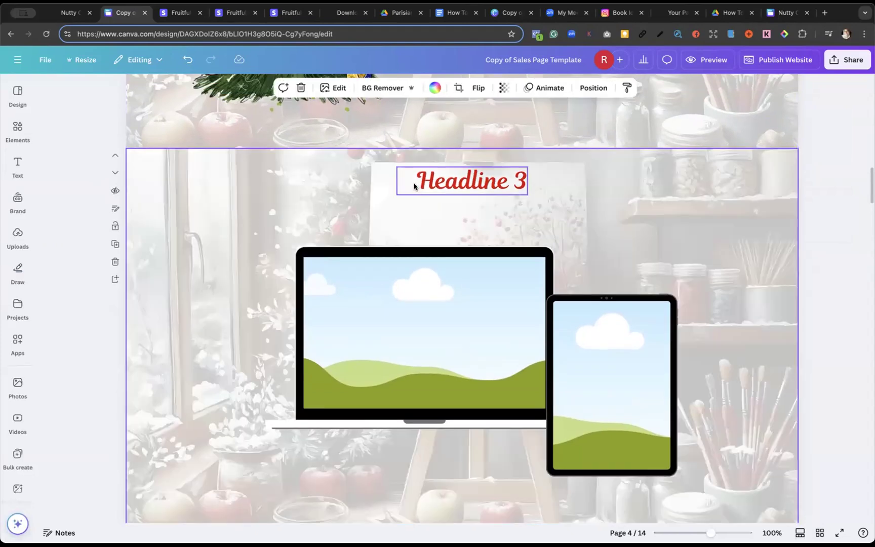
Copy the headline "🎄 Create Beautiful Keepsake Tree Ornaments With Ingredients Already In Your Cupboard!! ✨" from the published registration page
left_click(71, 12)
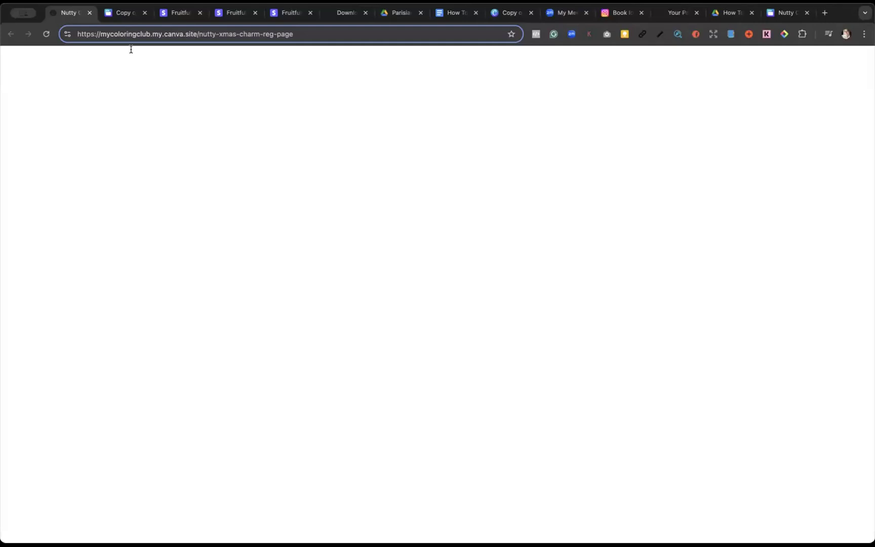
scroll(554, 249, "down", 3)
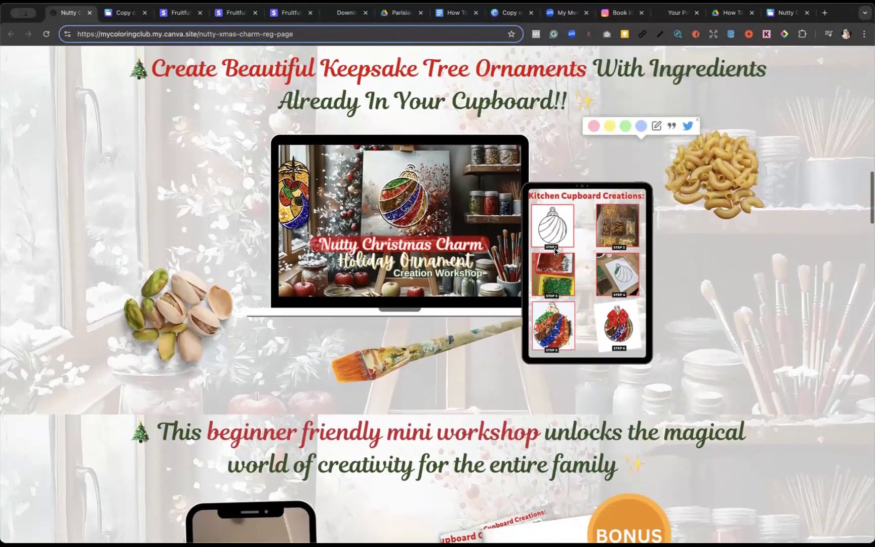
scroll(555, 250, "up", 1)
mouse_move(121, 90)
left_mouse_down()
mouse_move(254, 113)
mouse_move(127, 91)
mouse_move(598, 132)
mouse_move(589, 128)
left_mouse_up()
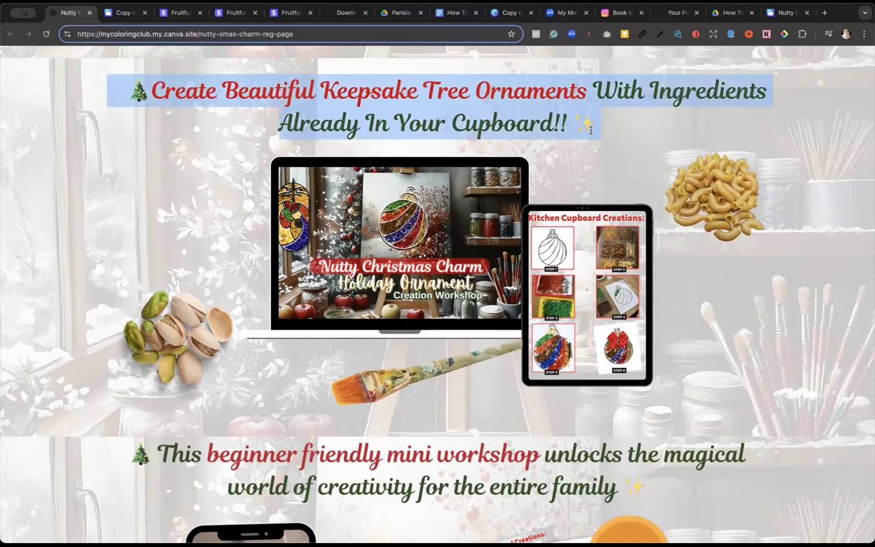
Replace the "Headline 3" text on page 4 with "🎄 Create Beautiful Keepsake Tree Ornaments With Ingredients Already In Your Cupboard!! ✨"
left_click(126, 14)
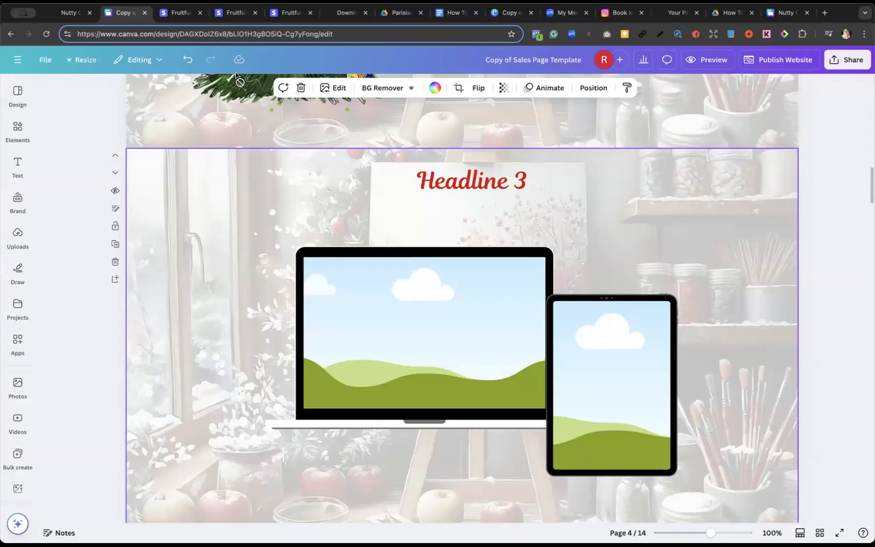
left_click(481, 188)
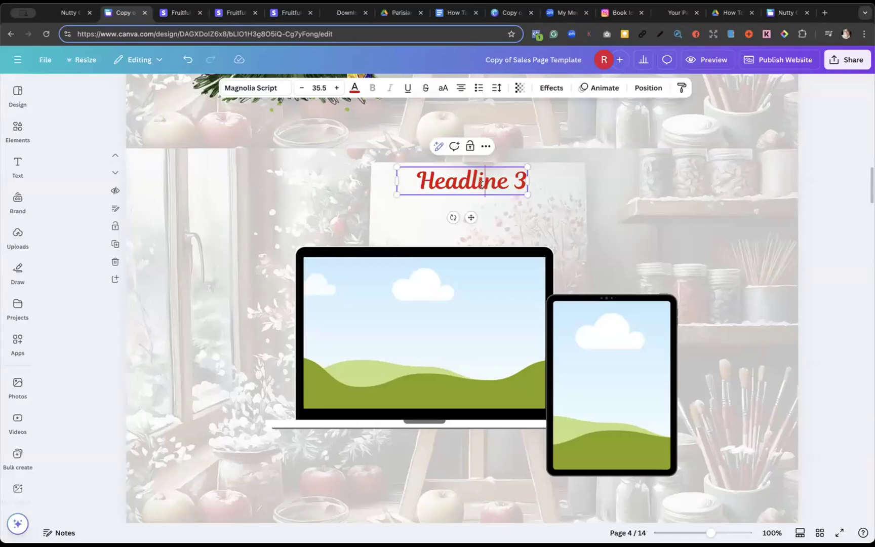
left_click(481, 185)
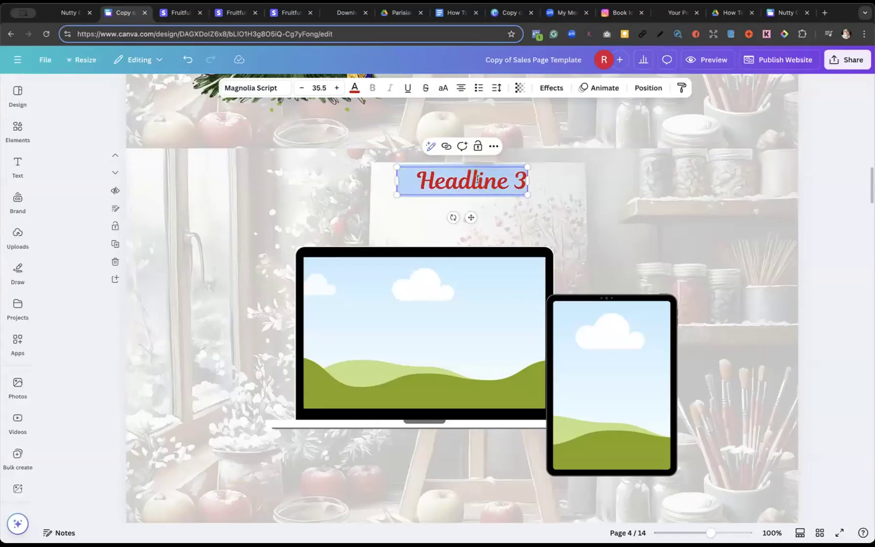
type("🎄 Create Beautiful Keepsake Tree Ornaments With Ingredients Already In Your Cupboard!! ✨")
Open the Nutty Christmas Charm Assets folder from the project folders
scroll(686, 248, "down", 3)
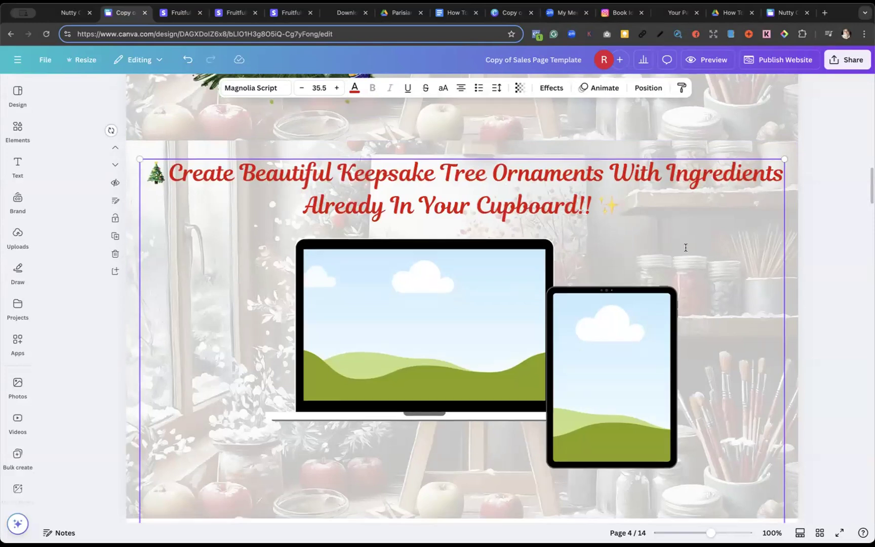
left_click(17, 231)
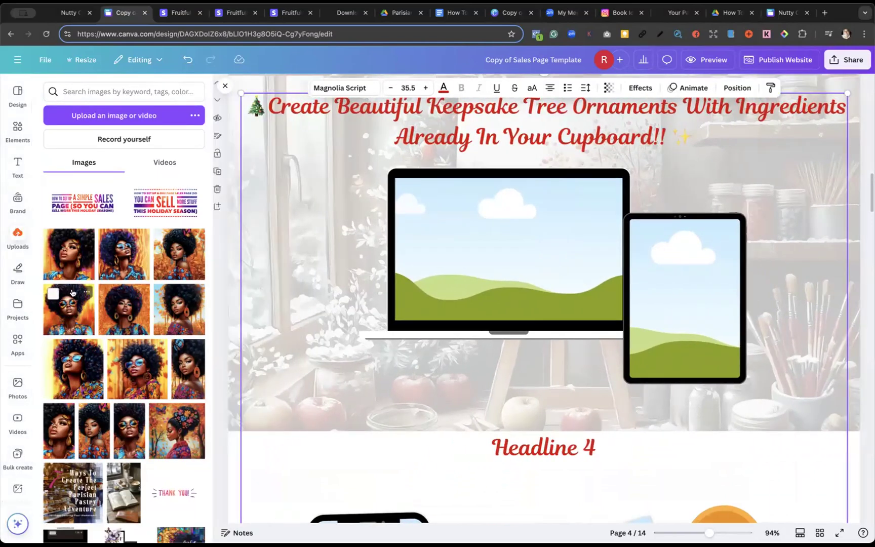
scroll(72, 293, "down", 3)
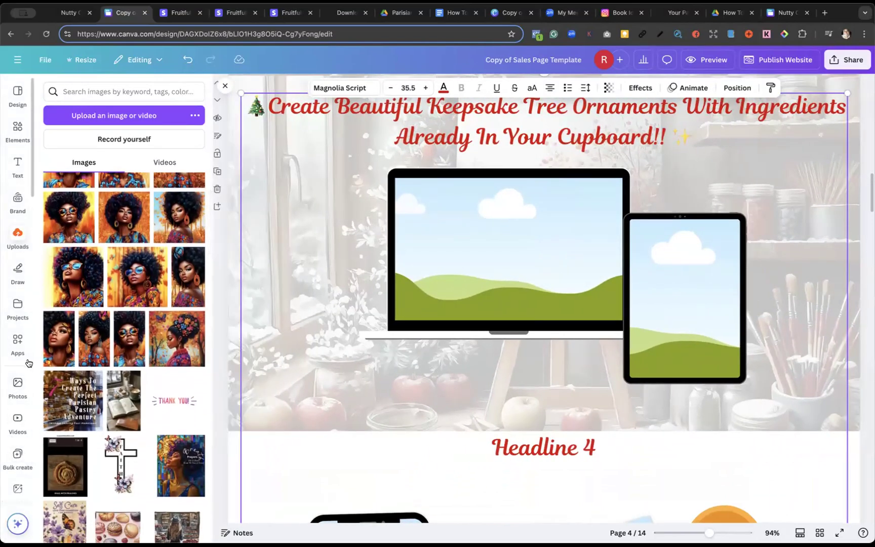
left_click(18, 306)
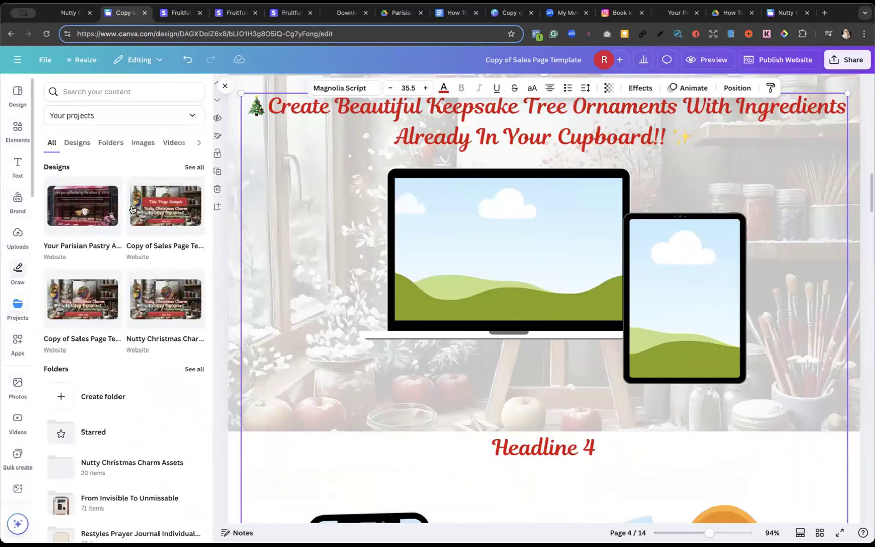
left_click(106, 143)
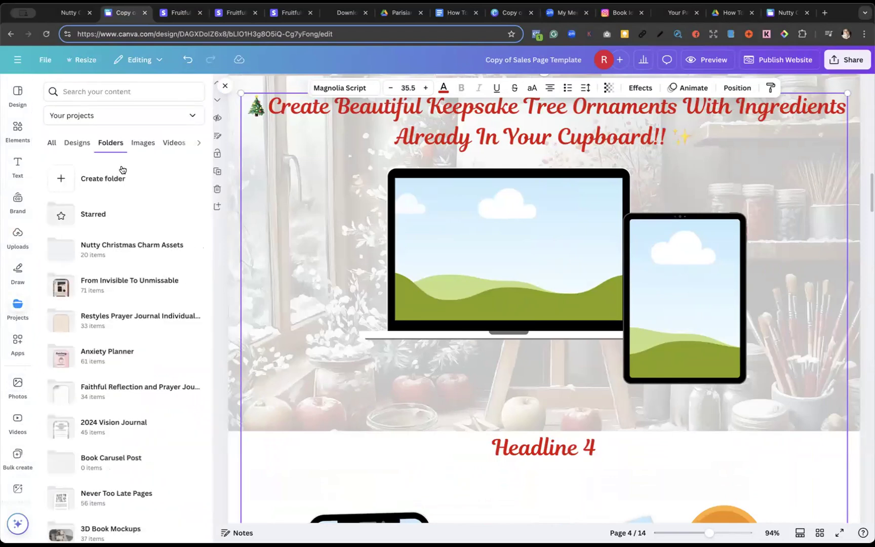
left_click(93, 249)
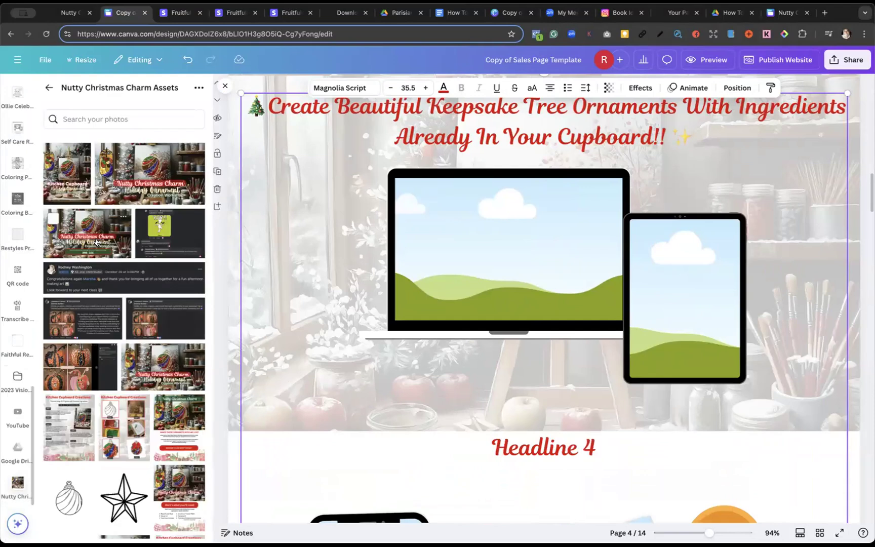
Try to fill the laptop mockup on page 4 with the Nutty Christmas Charm workshop banner, undoing the loose placement over it
scroll(152, 329, "down", 2)
left_click_drag(182, 352, 454, 267)
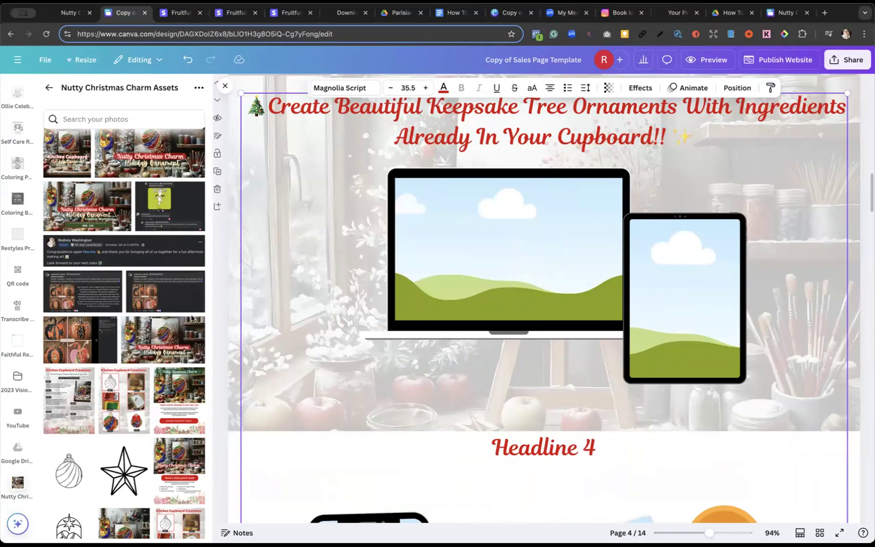
left_click_drag(142, 361, 418, 282)
left_click_drag(149, 334, 477, 246)
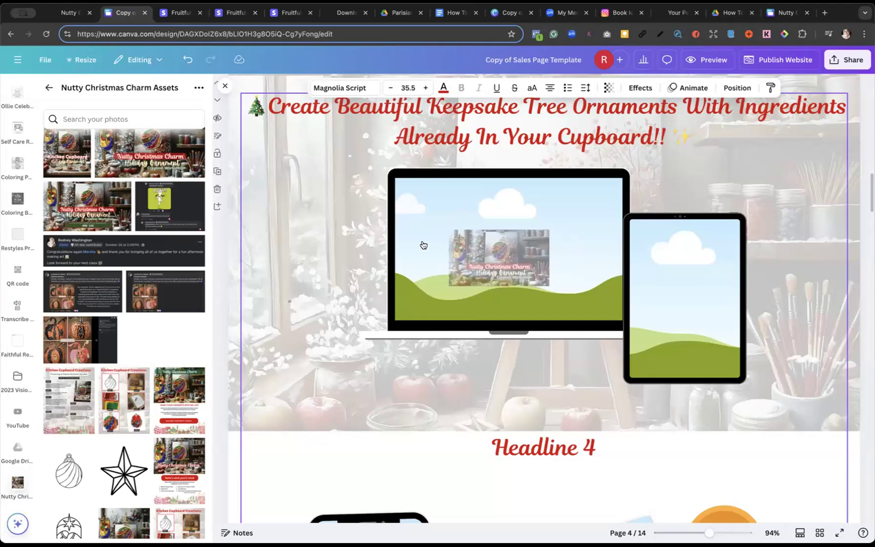
left_click(223, 89)
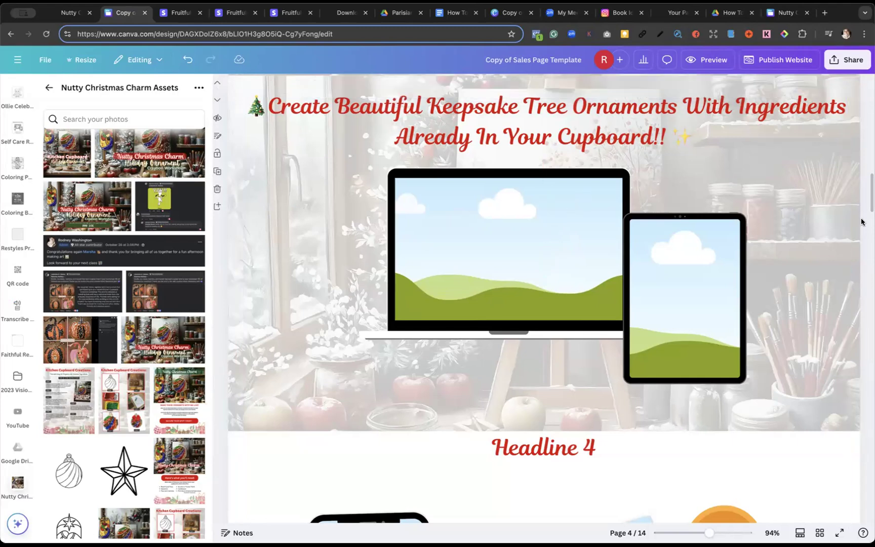
left_click_drag(162, 339, 422, 224)
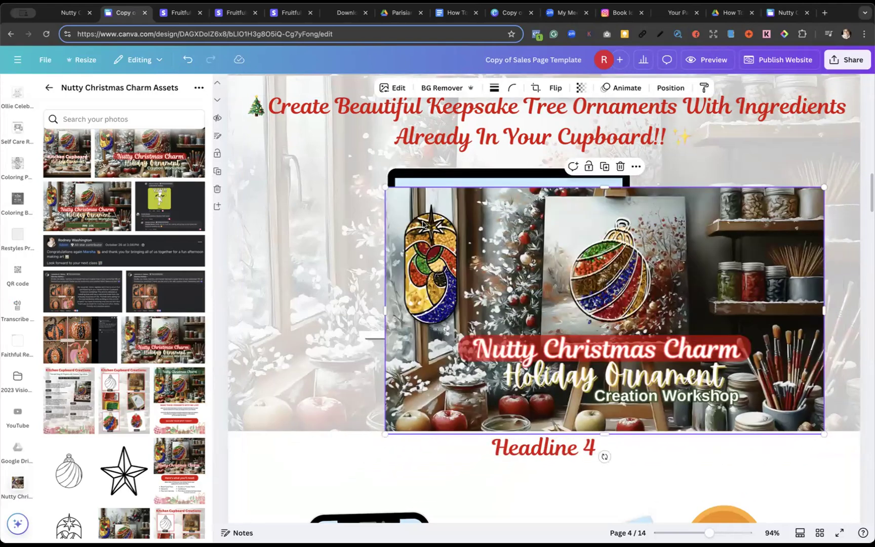
key("ctrl+z")
Try to place the workshop banner in the laptop mockup and the Kitchen Cupboard Creations photo sheet in the tablet mockup
left_click_drag(169, 340, 460, 273)
left_click_drag(127, 404, 673, 321)
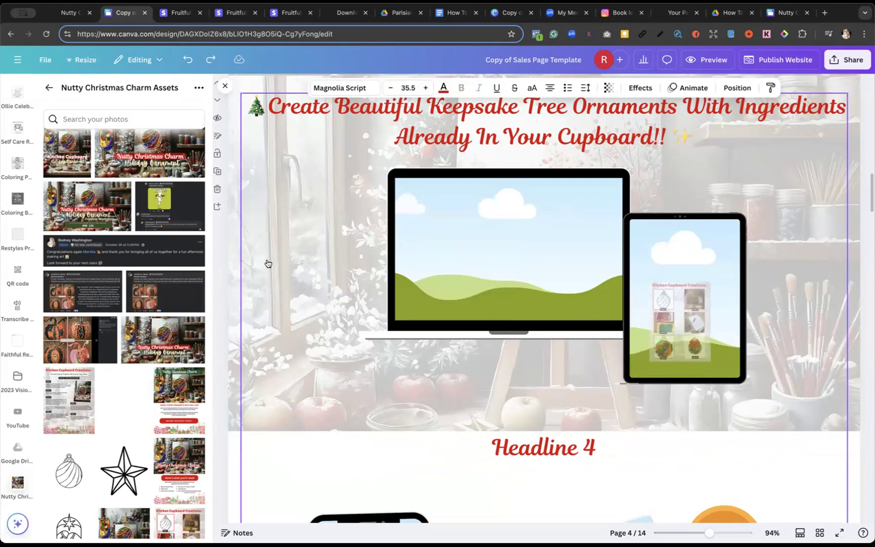
left_click_drag(268, 263, 267, 254)
scroll(230, 245, "down", 3)
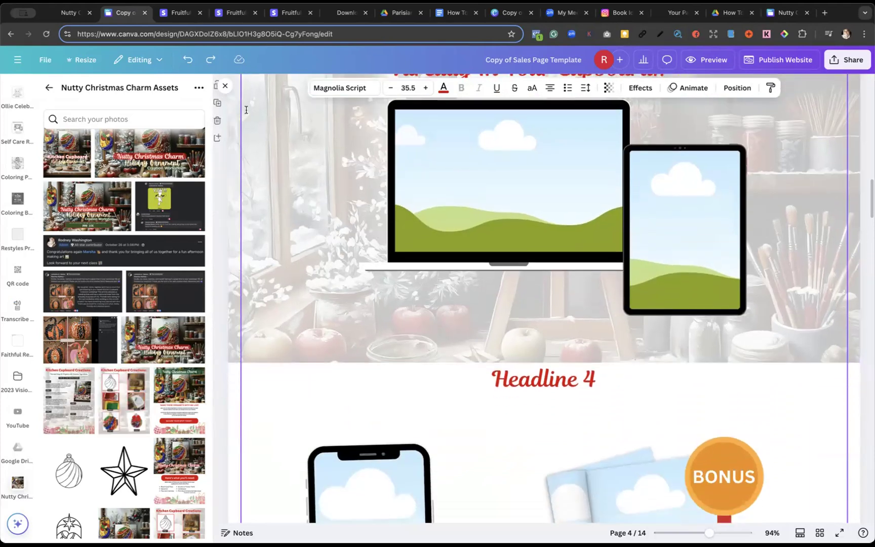
left_click(225, 88)
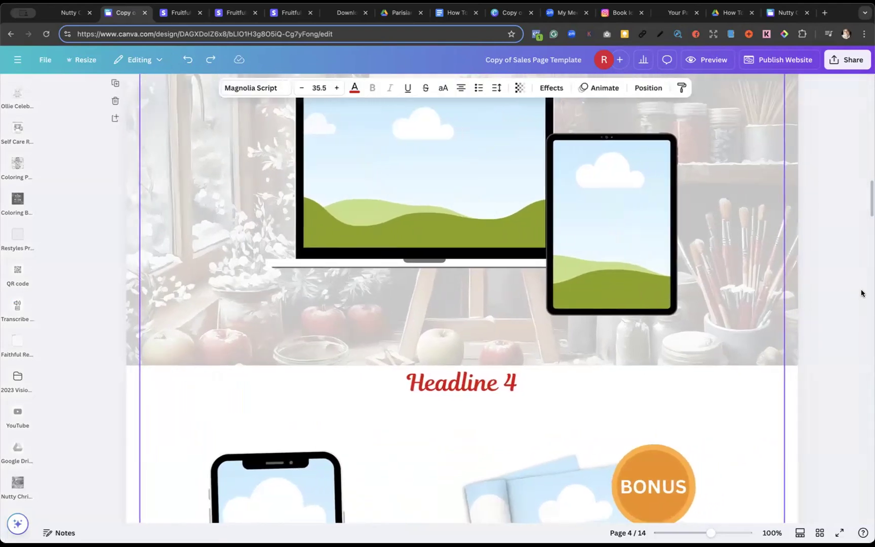
scroll(832, 288, "up", 5)
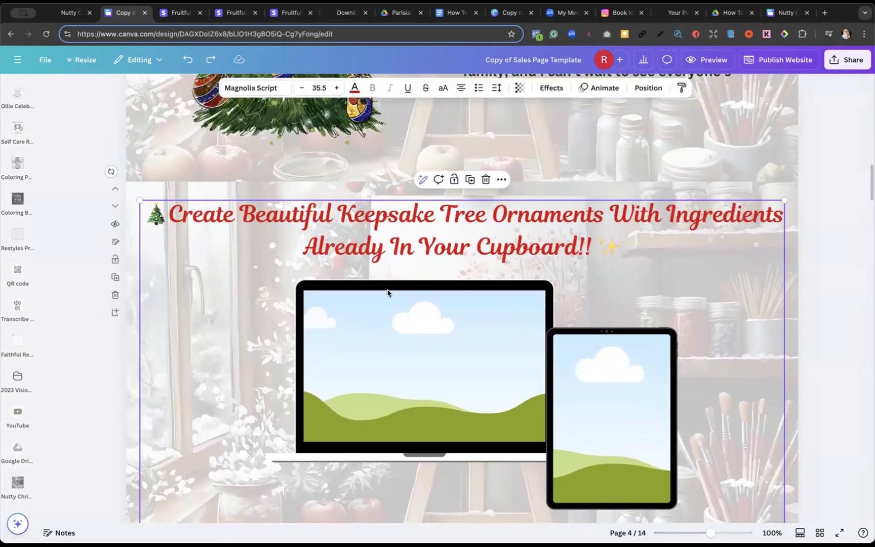
scroll(371, 290, "down", 3)
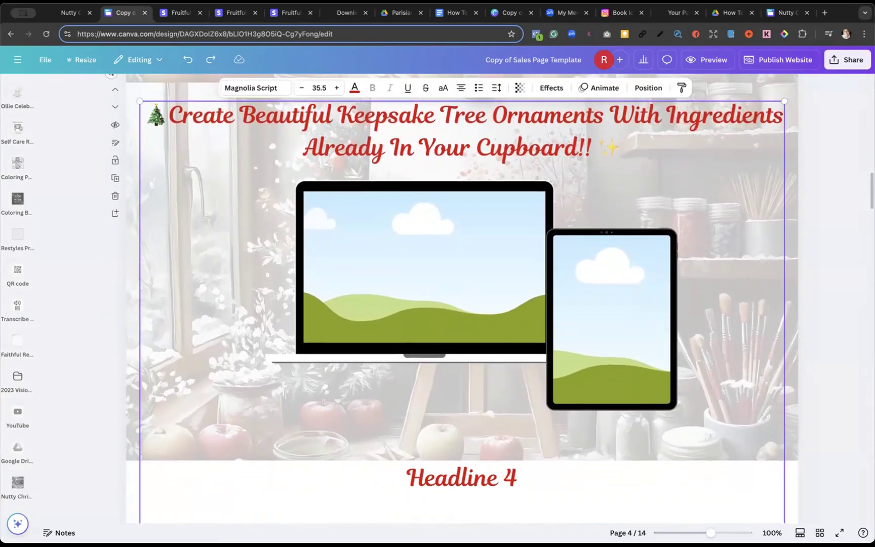
left_click(17, 350)
left_click(17, 205)
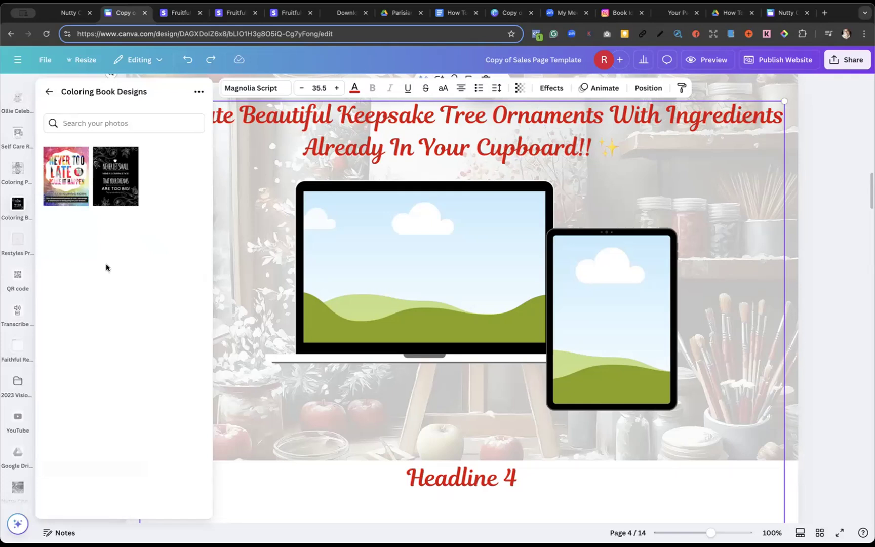
Open the Nutty Christmas Charm Assets folder from the project folders
left_click(14, 134)
scroll(13, 147, "up", 5)
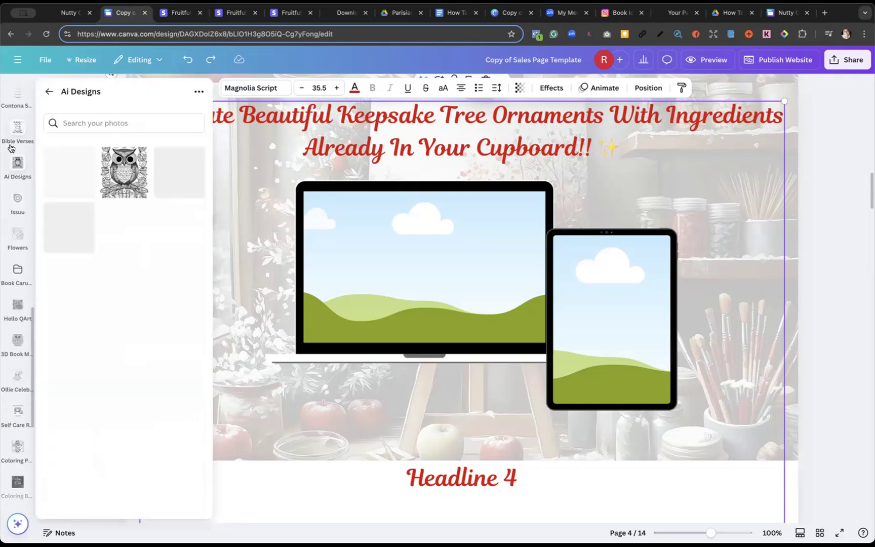
scroll(10, 147, "up", 7)
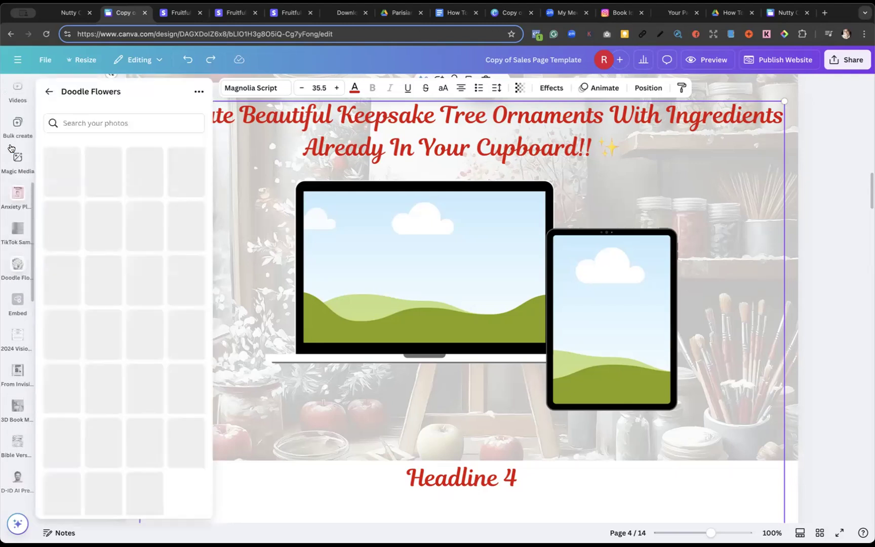
scroll(10, 148, "up", 5)
scroll(10, 148, "up", 1)
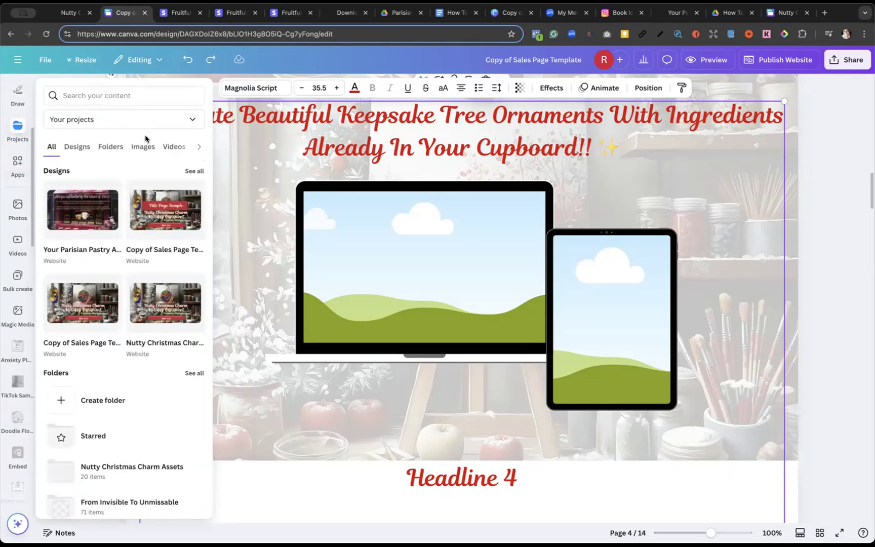
left_click(18, 129)
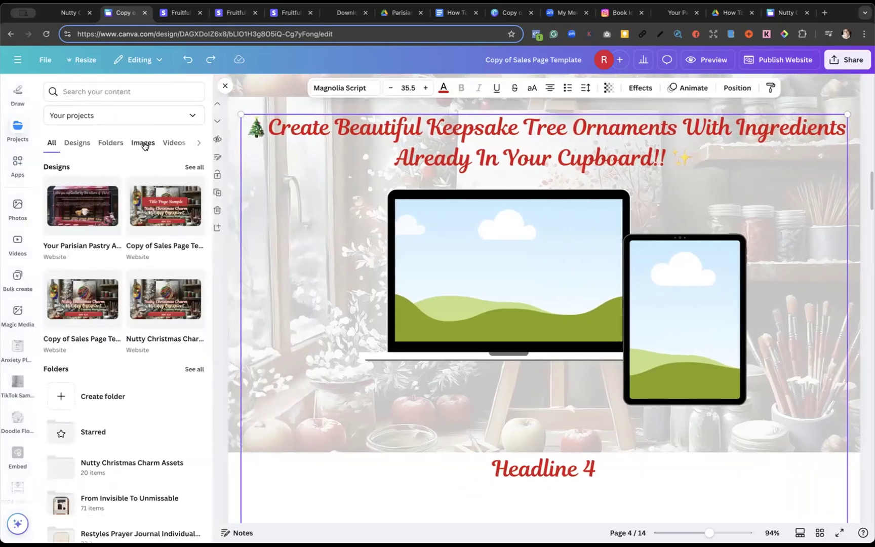
left_click(143, 143)
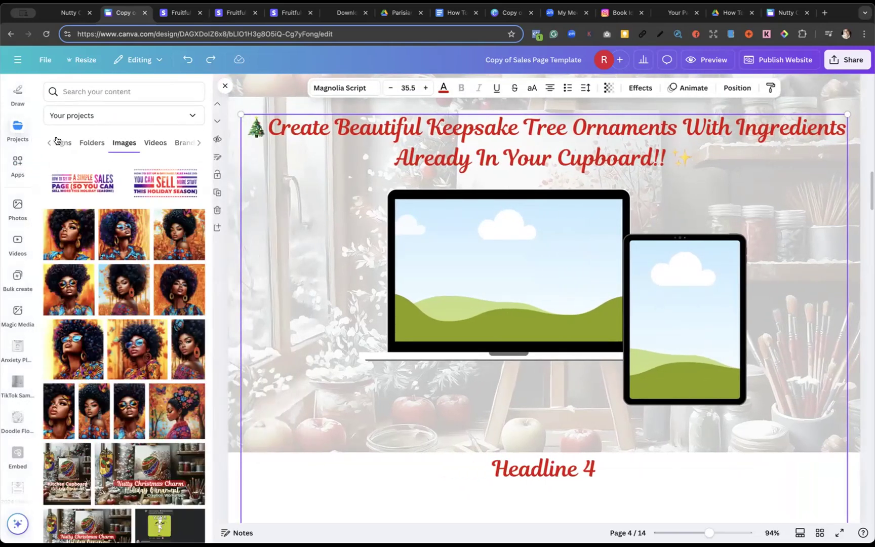
left_click(90, 146)
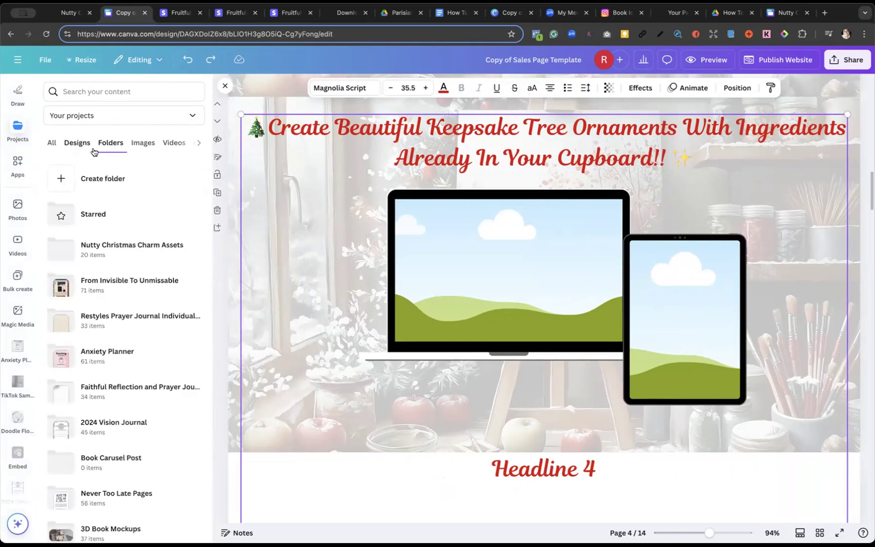
left_click(118, 253)
Try to place the Nutty Christmas Charm banner image on the laptop mockup, then undo the attempt
scroll(147, 266, "down", 2)
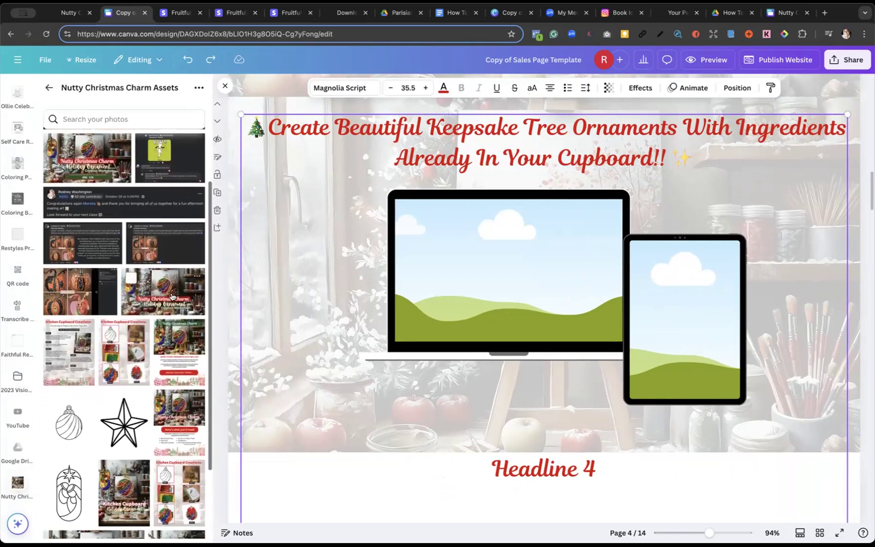
left_click_drag(170, 294, 414, 276)
key("super+z")
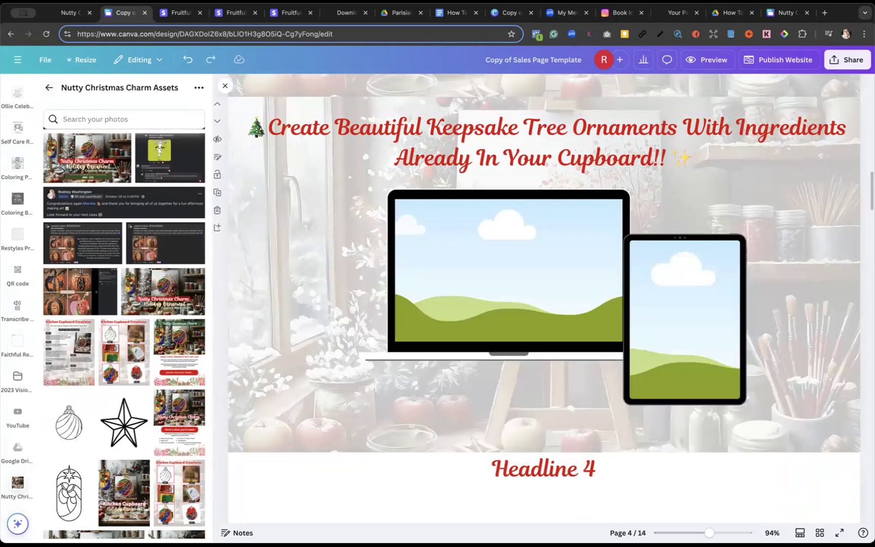
Reload the sales page design and return to the laptop and tablet mockups on page 4
left_click(47, 34)
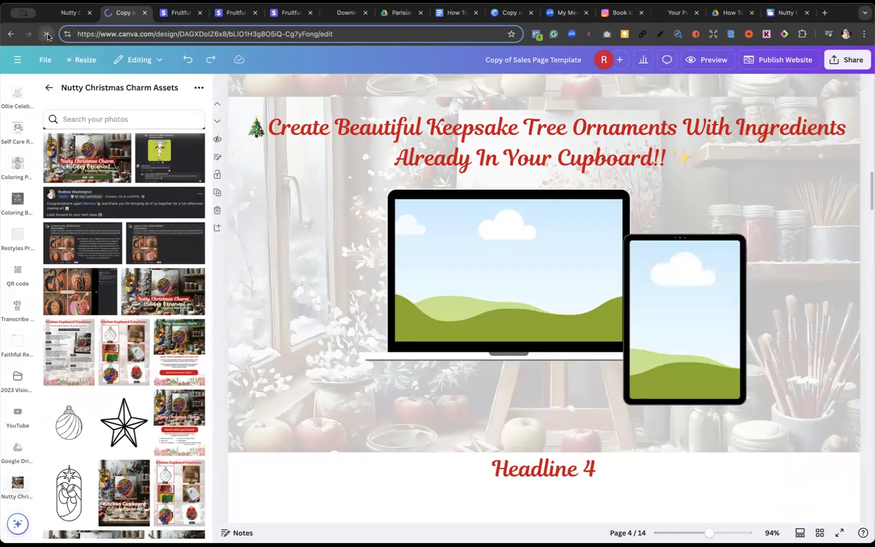
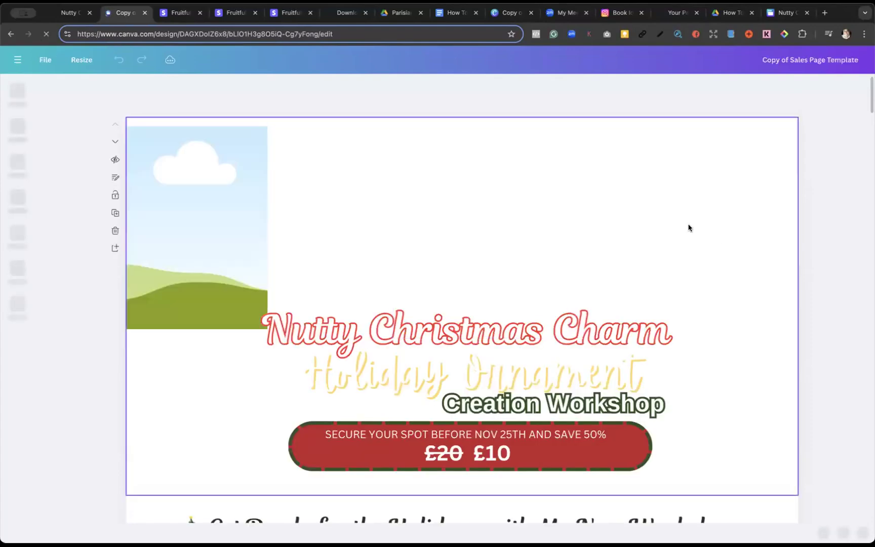
scroll(688, 227, "down", 5)
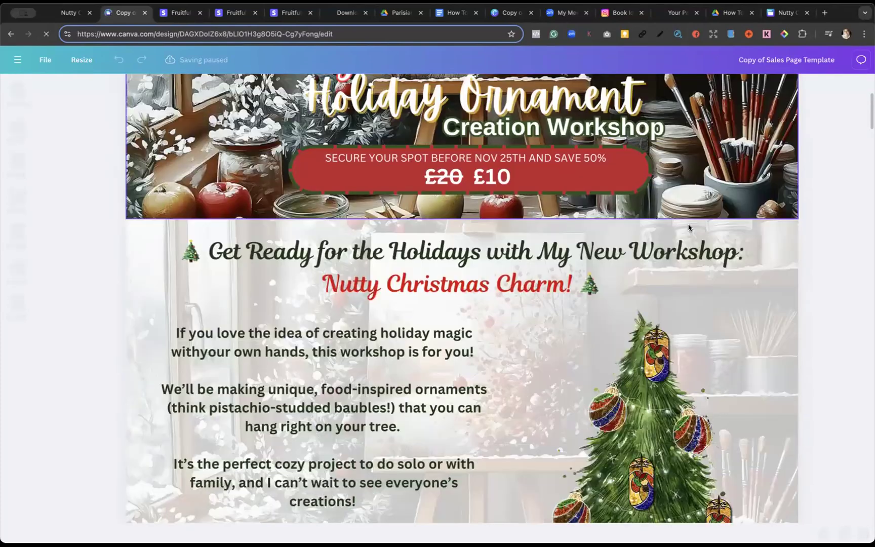
scroll(688, 227, "down", 15)
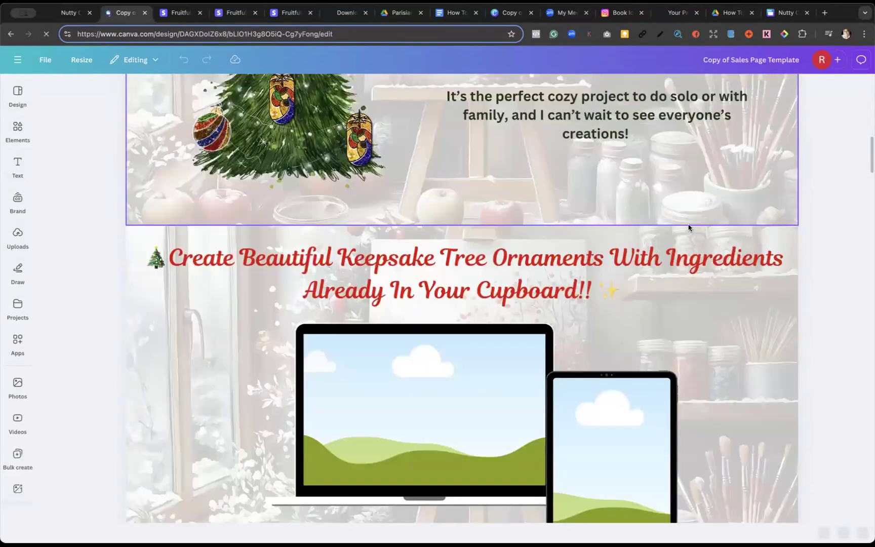
scroll(688, 228, "down", 3)
Look through the uploaded images, media sources and pinned folders for the Nutty Christmas Charm artwork
left_click(11, 238)
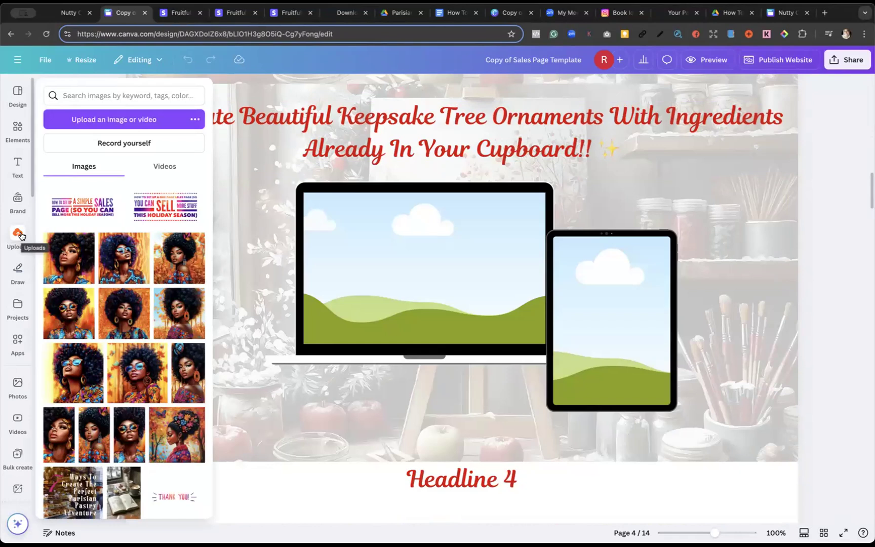
scroll(18, 236, "down", 1)
left_click(18, 233)
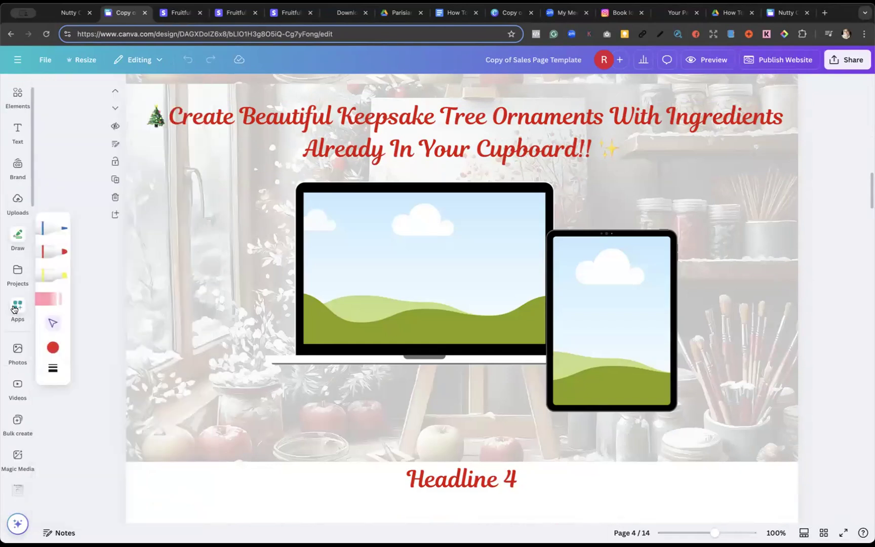
left_click(15, 307)
left_click(15, 388)
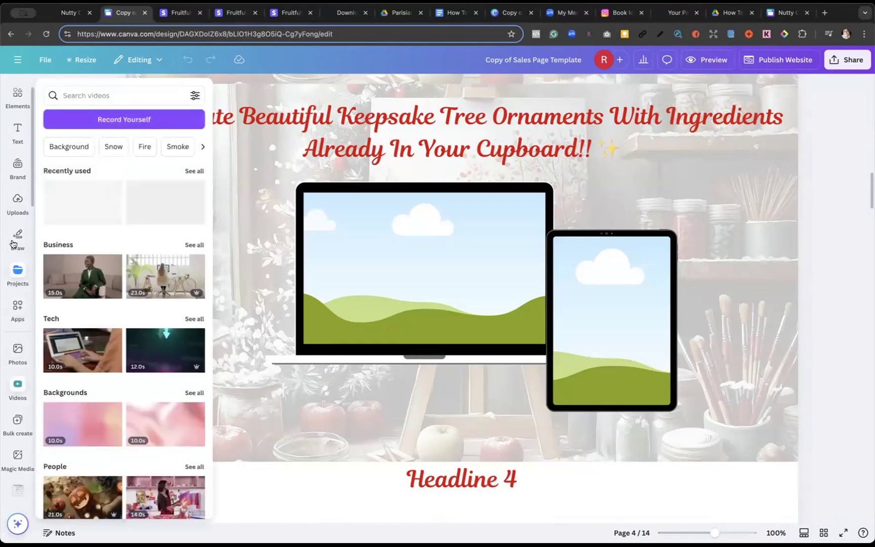
left_click(19, 201)
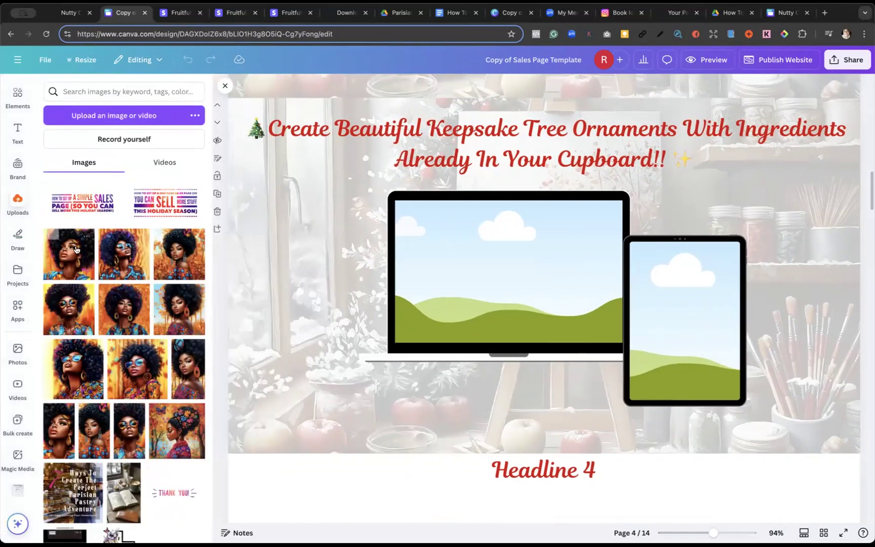
scroll(15, 314, "down", 10)
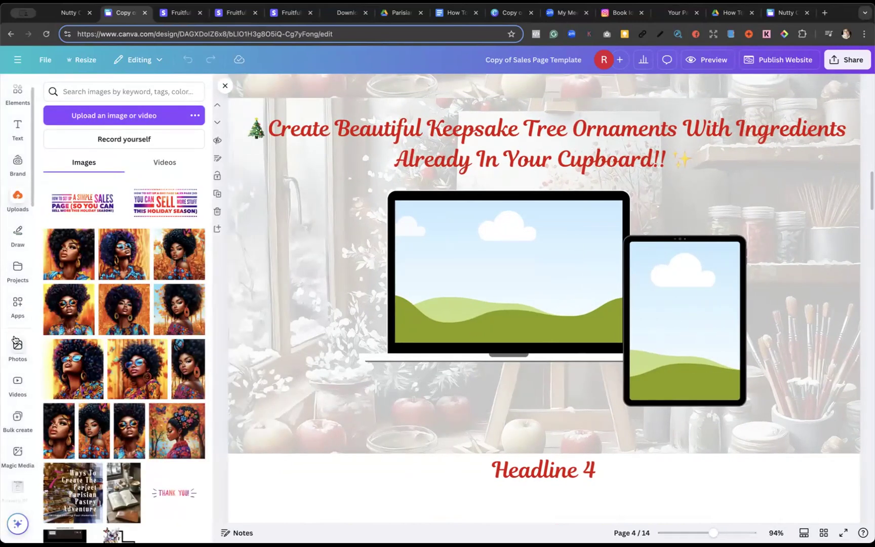
scroll(15, 340, "up", 3)
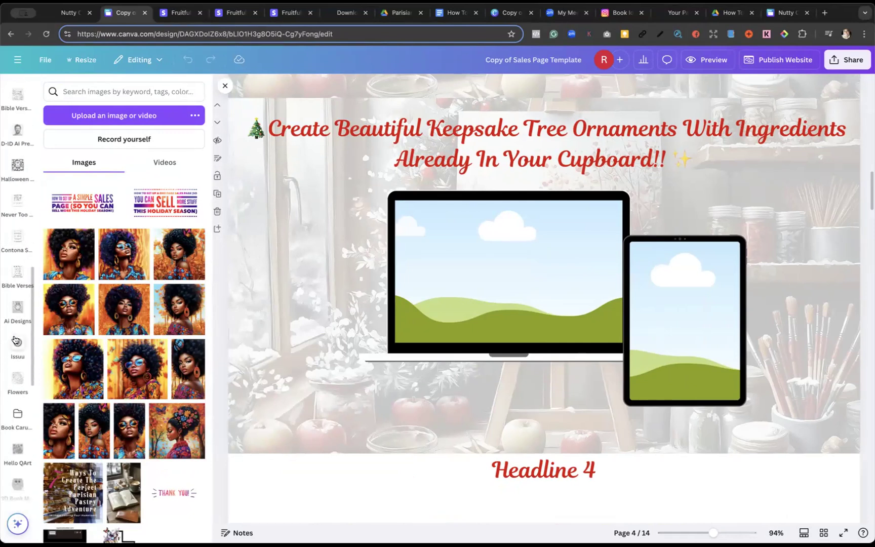
scroll(15, 339, "up", 15)
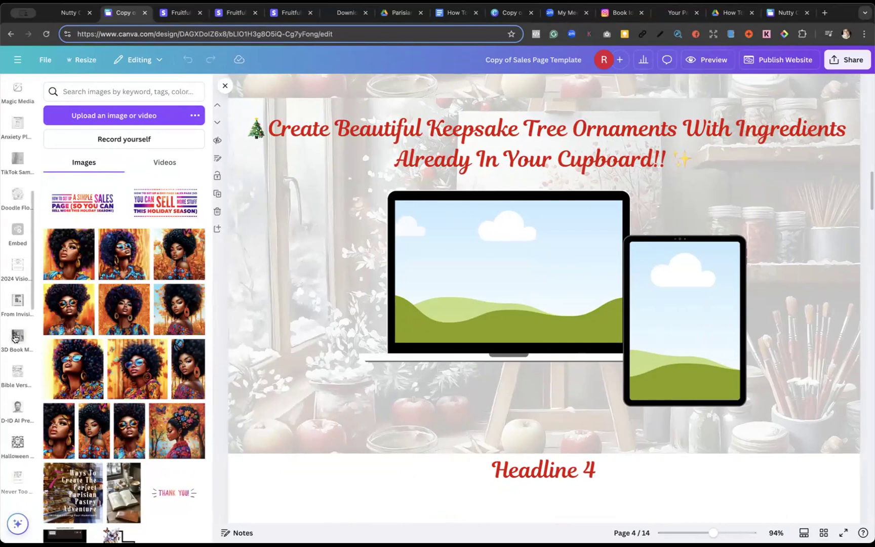
scroll(15, 338, "up", 4)
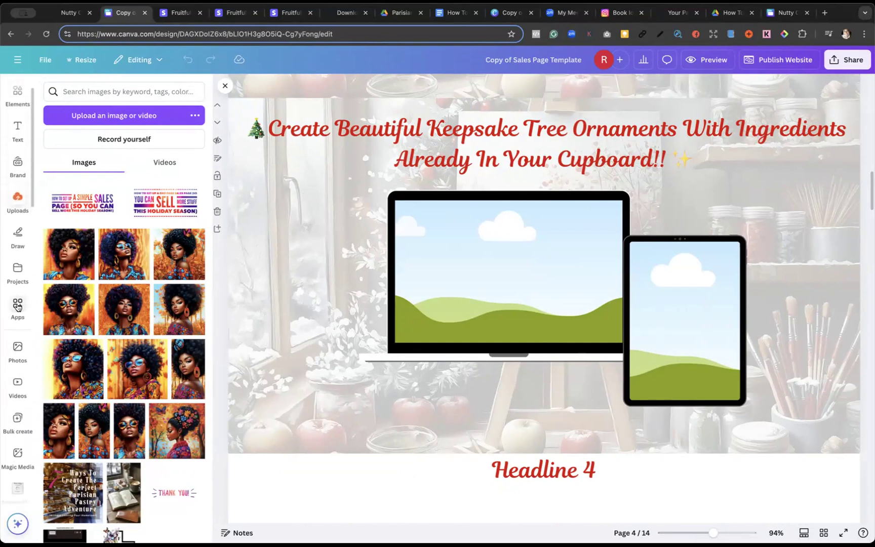
left_click(17, 306)
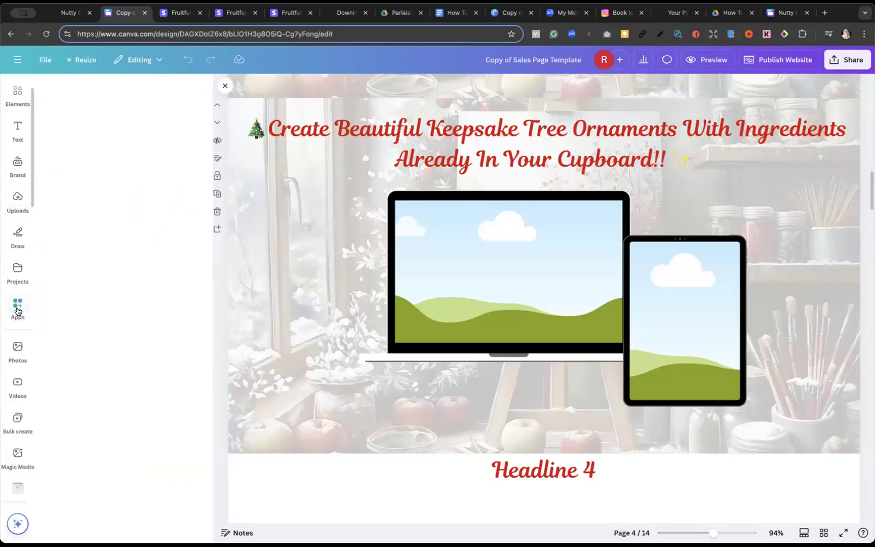
left_click(17, 198)
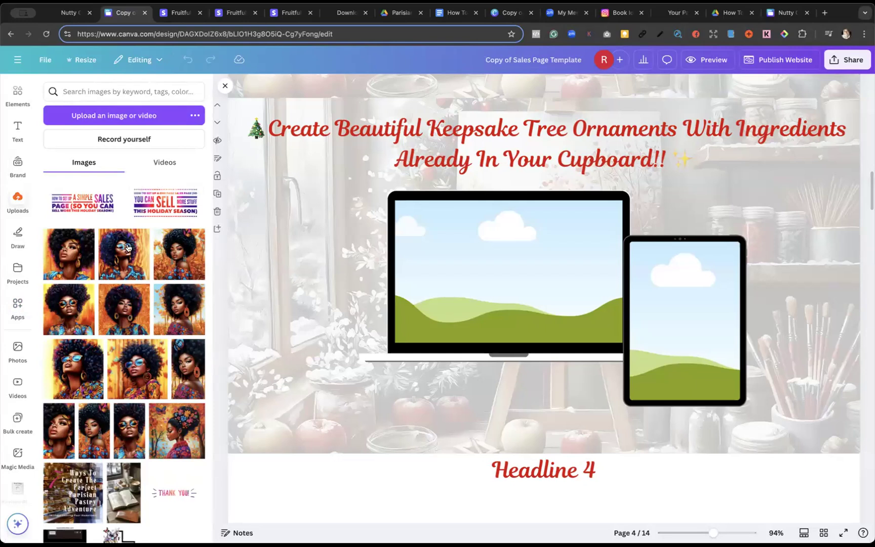
scroll(127, 247, "down", 1)
scroll(12, 314, "down", 4)
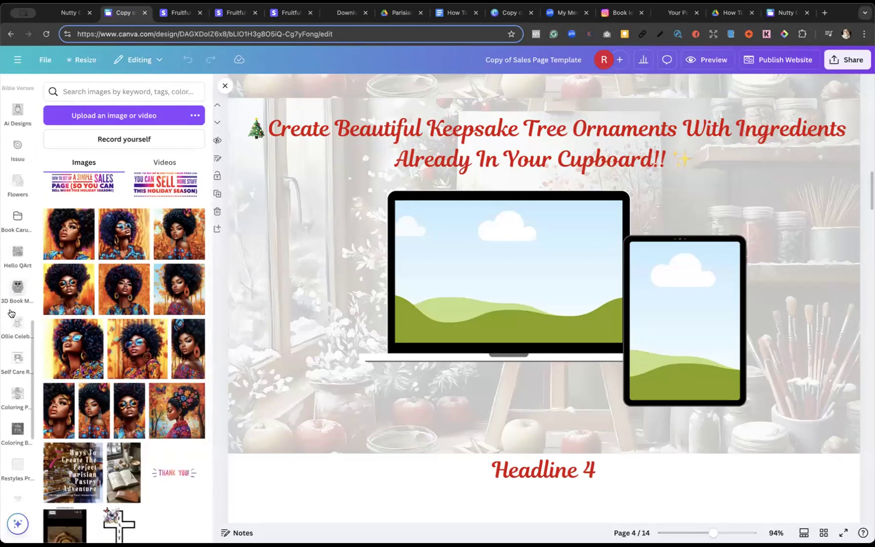
scroll(15, 314, "down", 5)
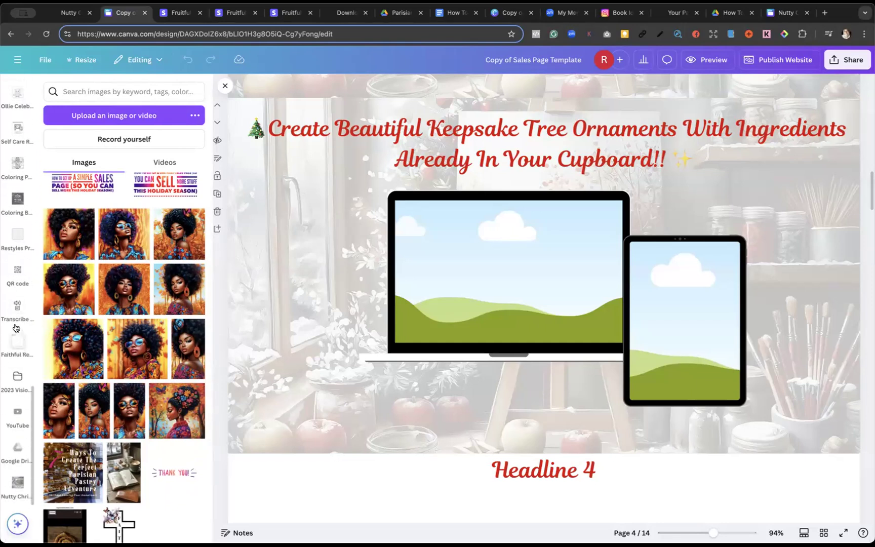
scroll(16, 324, "up", 12)
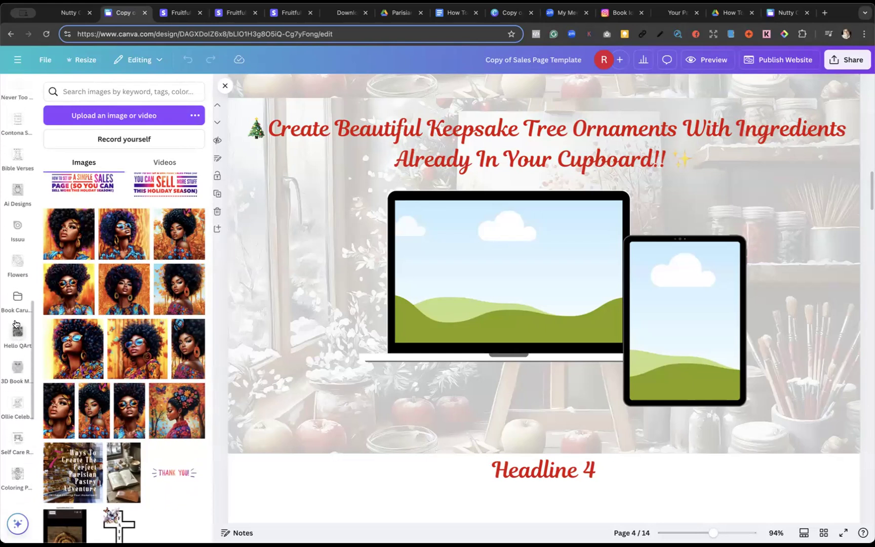
scroll(16, 324, "up", 3)
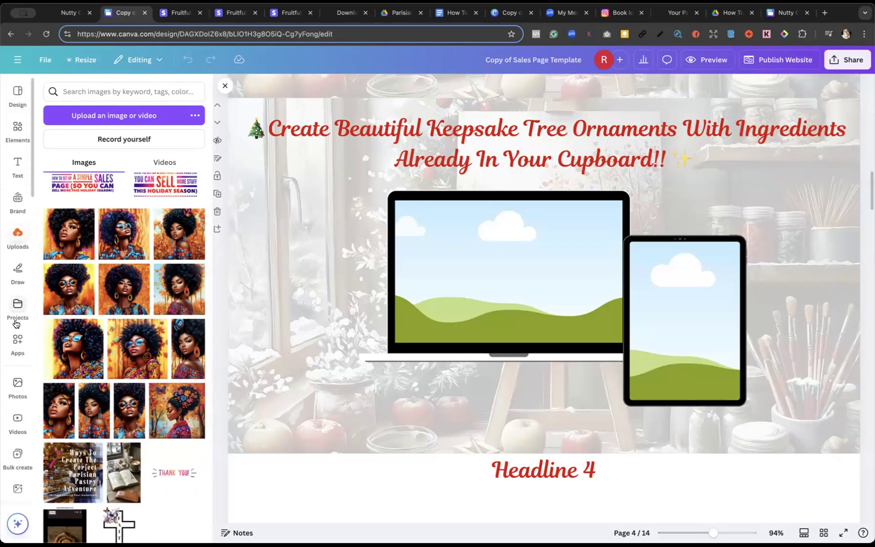
Check the elements library and the uploaded images and videos for the workshop artwork
left_click(20, 136)
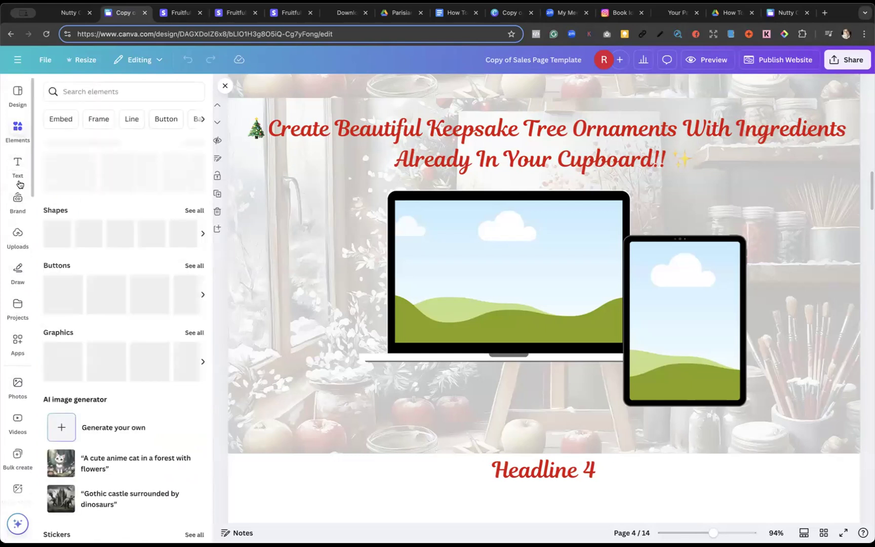
left_click(18, 242)
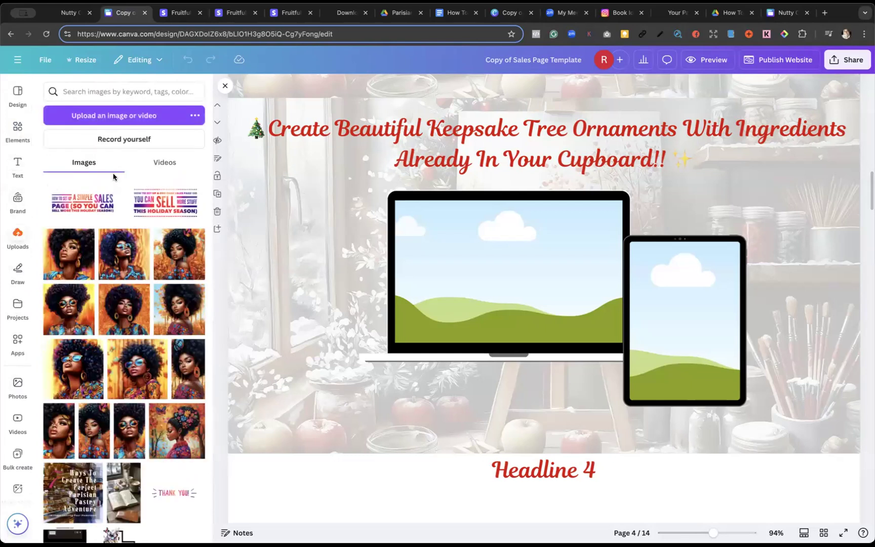
scroll(120, 180, "down", 5)
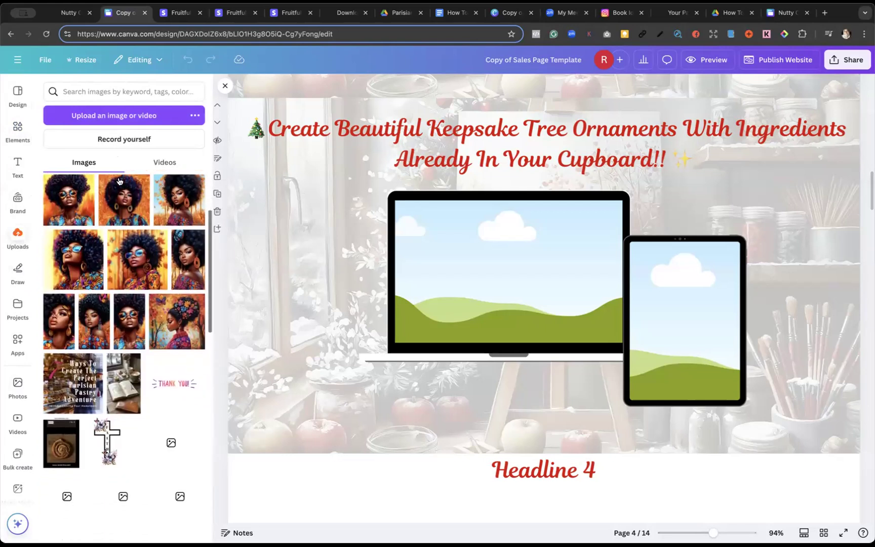
scroll(119, 181, "up", 3)
scroll(120, 181, "up", 3)
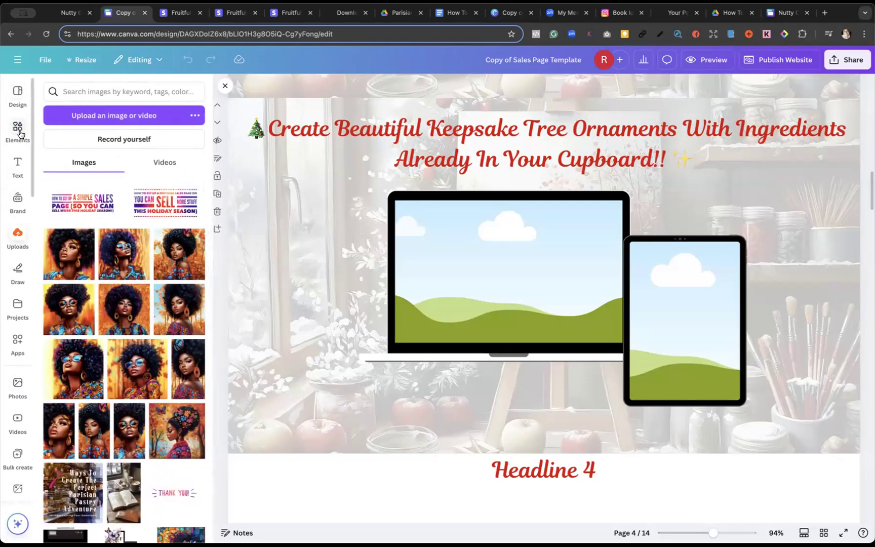
left_click(167, 165)
left_click(86, 165)
Insert the Holiday Ornament Creation Workshop banner without a button from the Nutty Christmas Charm Assets folder onto page 4
left_click(18, 303)
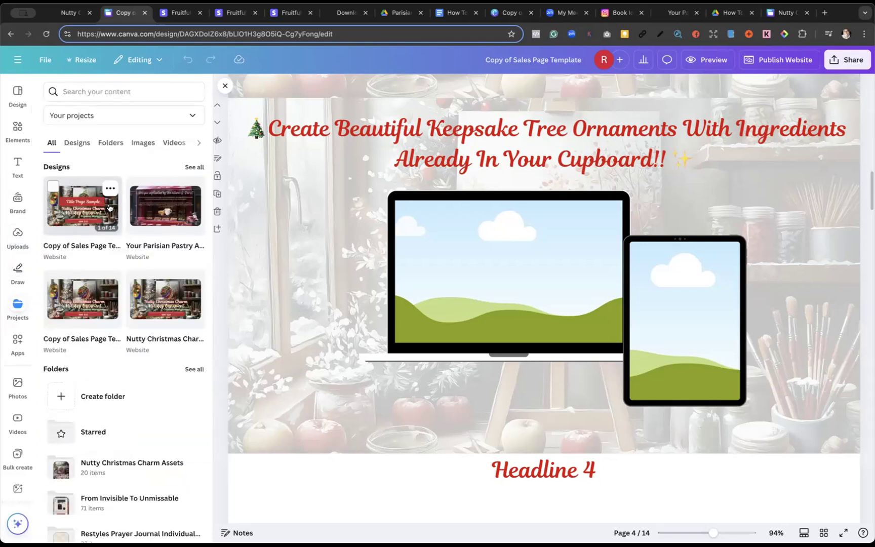
left_click(110, 142)
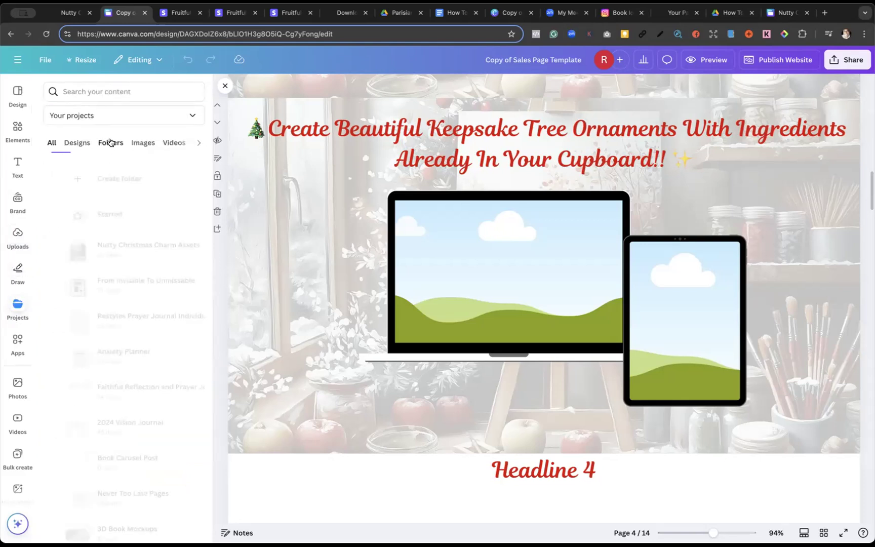
left_click(99, 254)
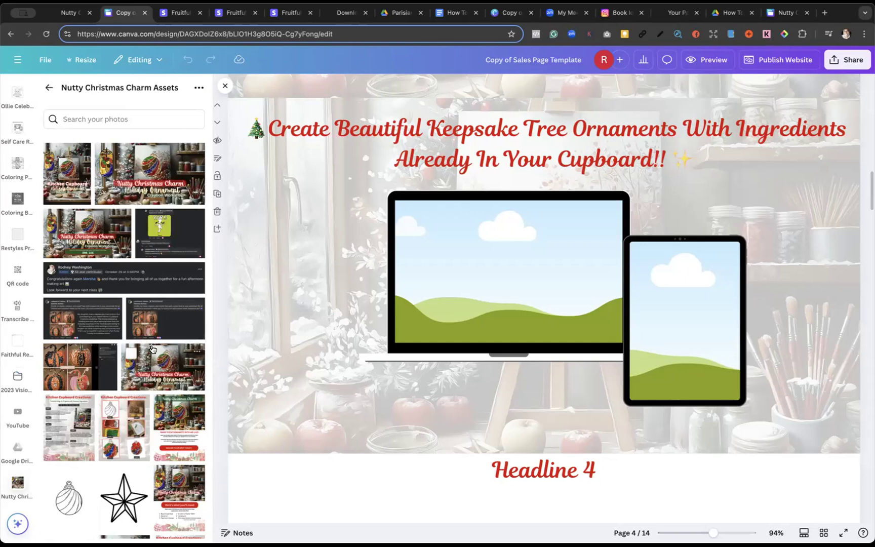
left_click_drag(151, 362, 440, 249)
Shrink the workshop banner image to about three quarters of its size and reposition it overlapping the laptop mockup on page 4
left_click_drag(412, 208, 431, 235)
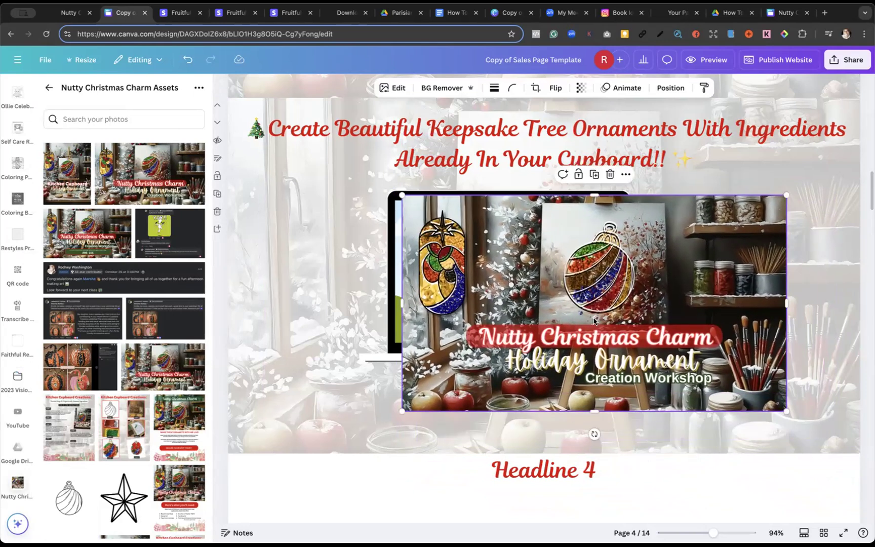
left_click_drag(787, 411, 690, 357)
left_click_drag(543, 267, 468, 271)
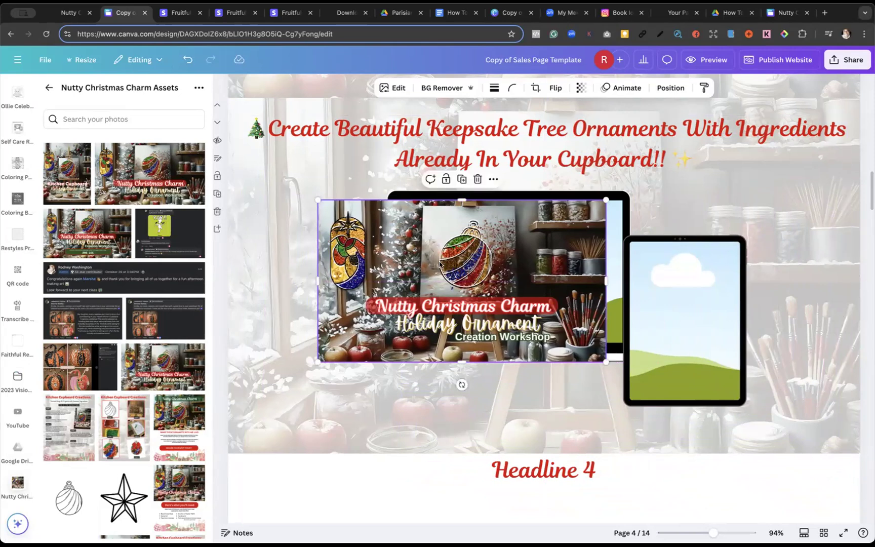
Remove the workshop banner from page 4 and try placing the Kitchen Cupboard Creations steps image over the tablet mockup
key("Delete")
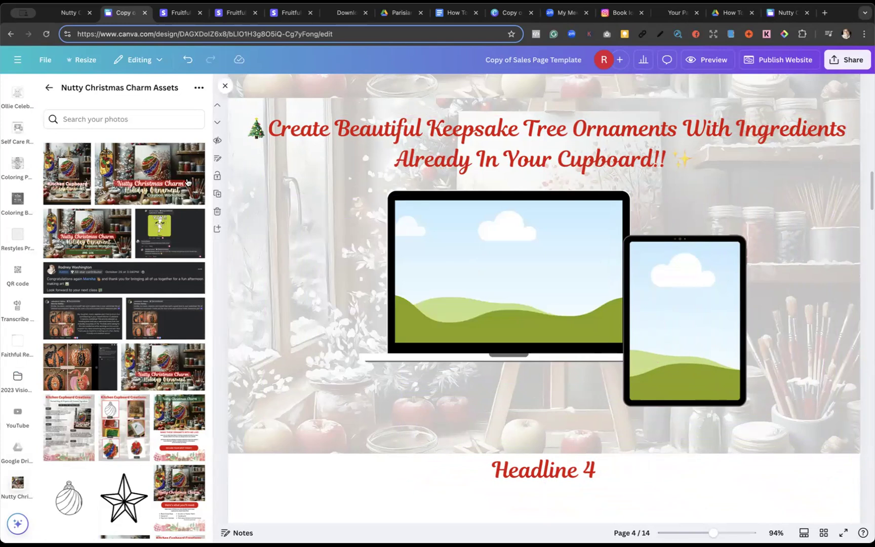
left_click_drag(117, 433, 652, 326)
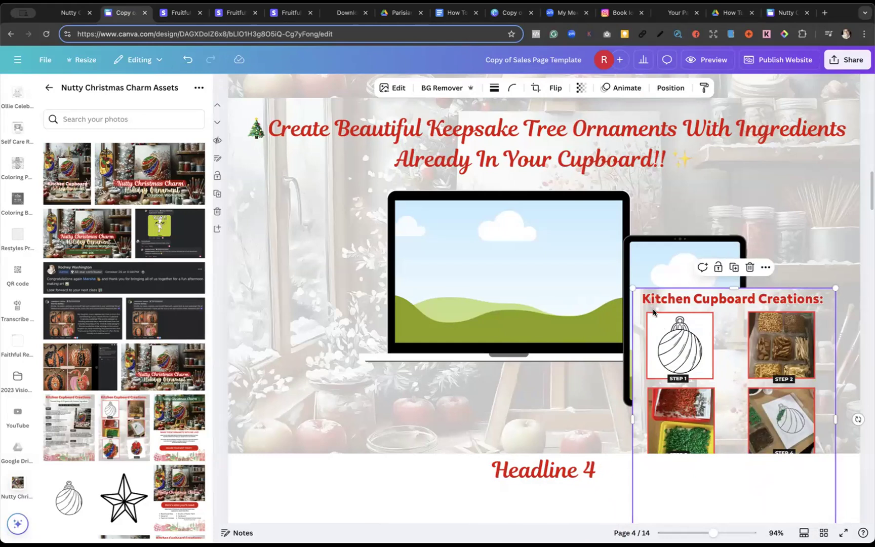
key("Delete")
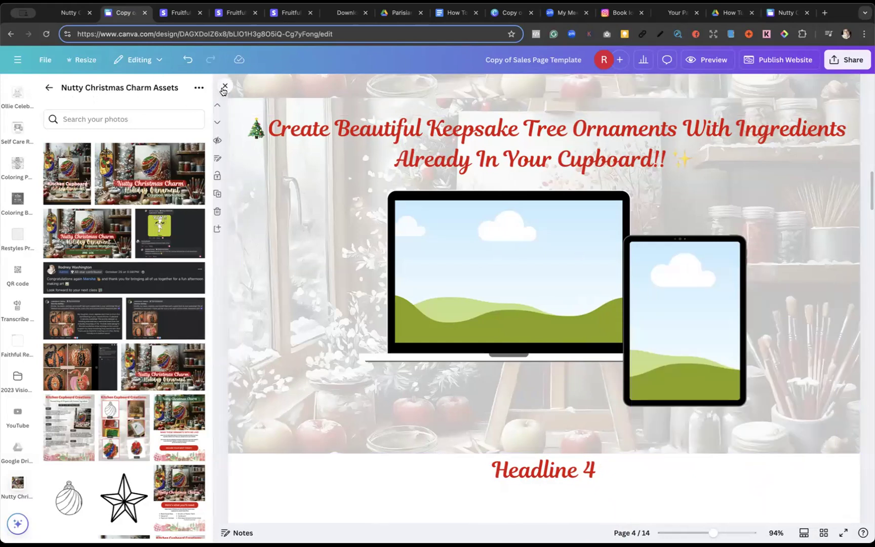
Review the phone and booklet mockups on page 5 and the Restyles Prayer Journal and Self Care Retreat Pages folders
left_click(224, 87)
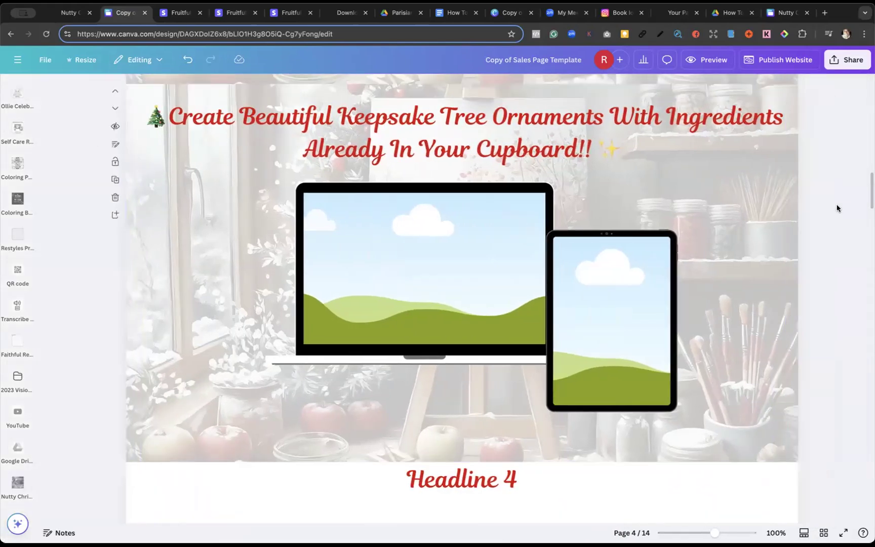
scroll(352, 286, "down", 1)
scroll(351, 286, "down", 10)
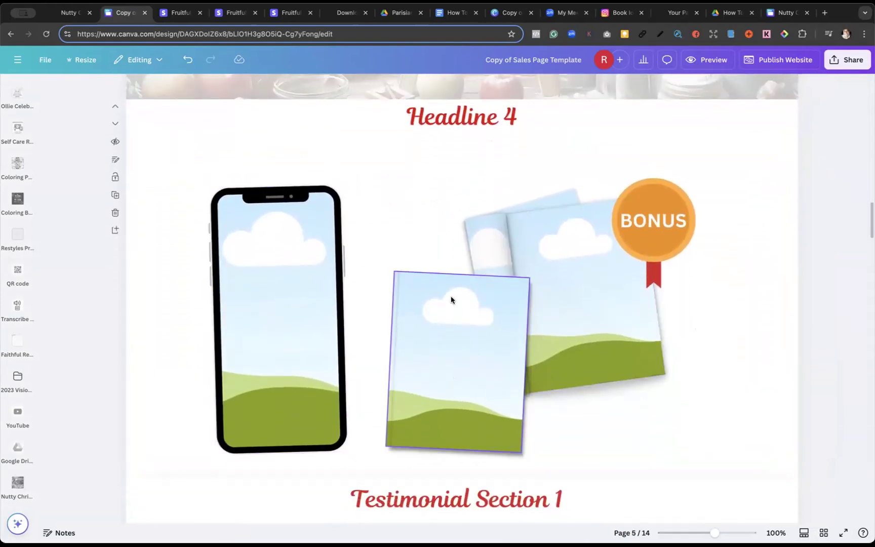
scroll(451, 298, "up", 10)
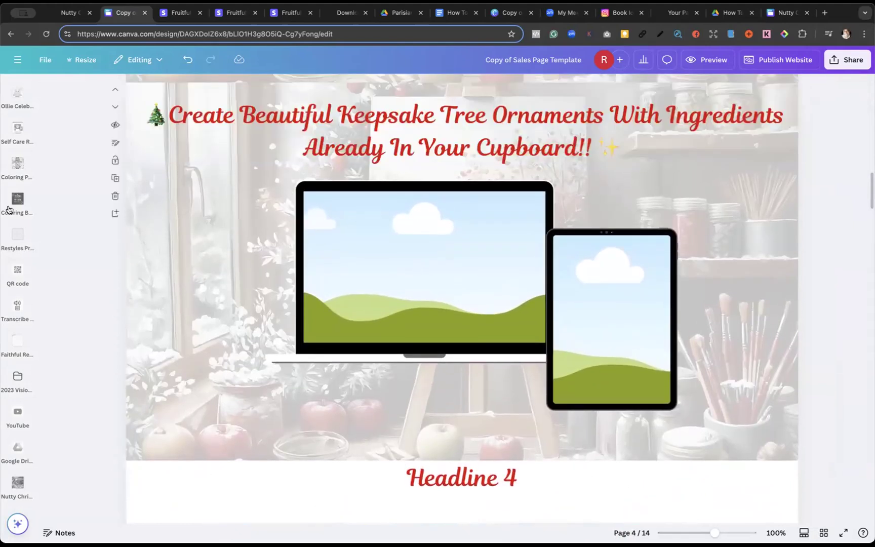
left_click(20, 235)
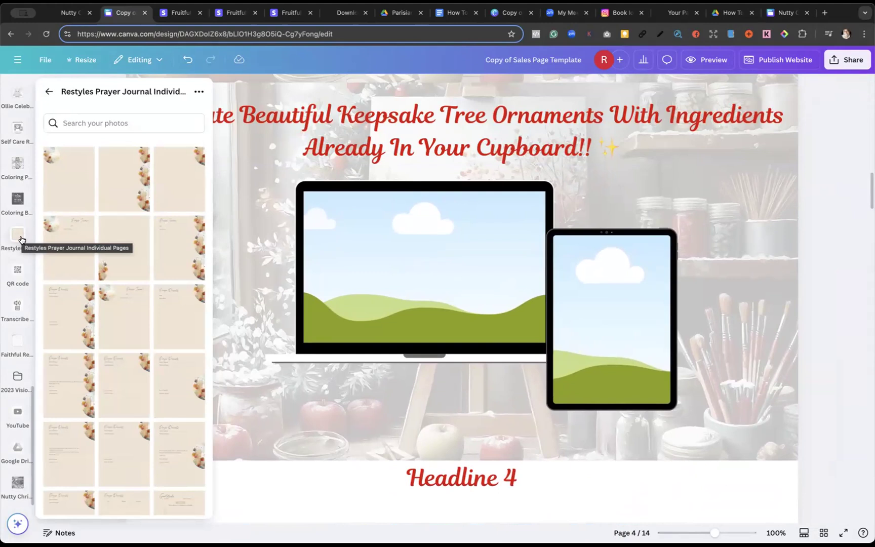
left_click(18, 129)
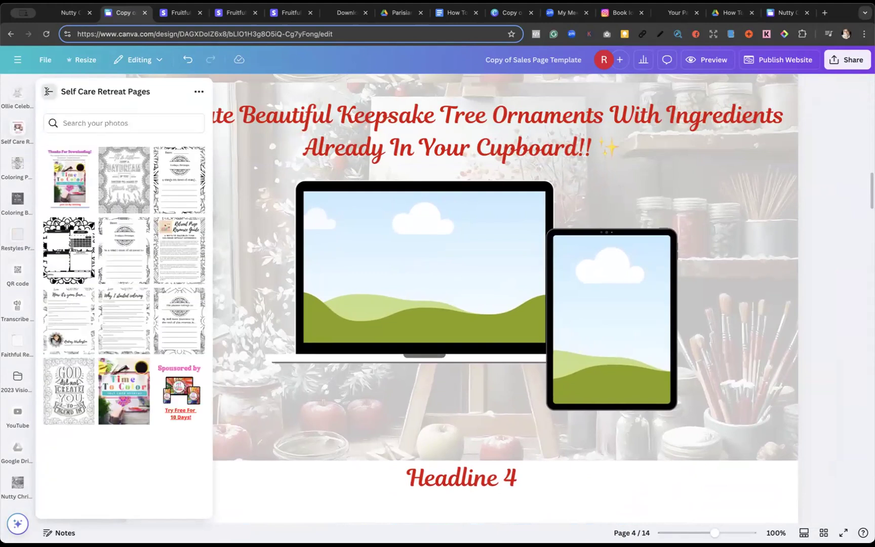
left_click(47, 91)
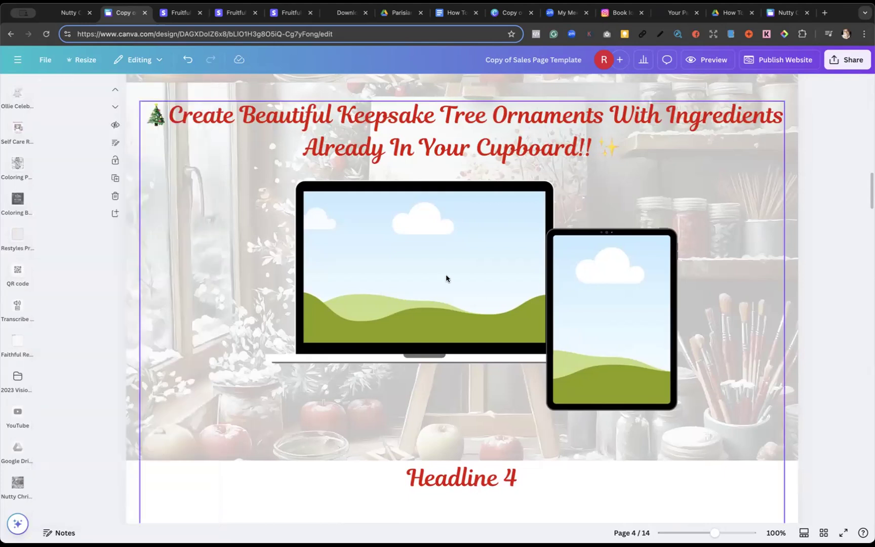
Try to select the laptop mockup on page 4, then reload the design and return to that page
left_click(444, 270)
left_click(438, 280)
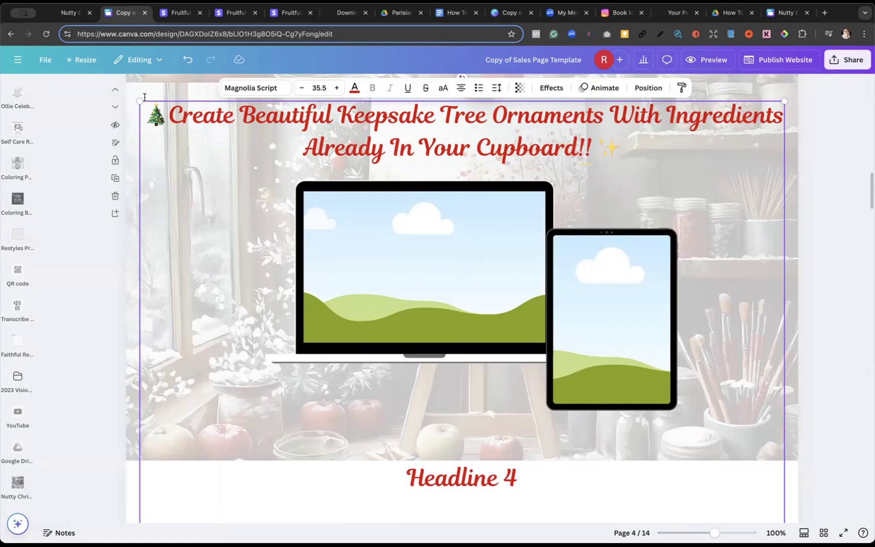
left_click(45, 34)
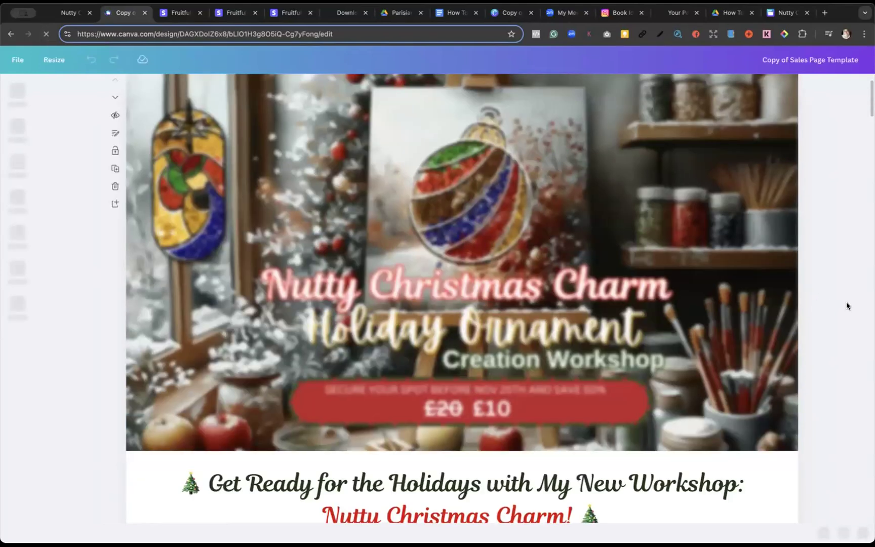
scroll(846, 306, "down", 8)
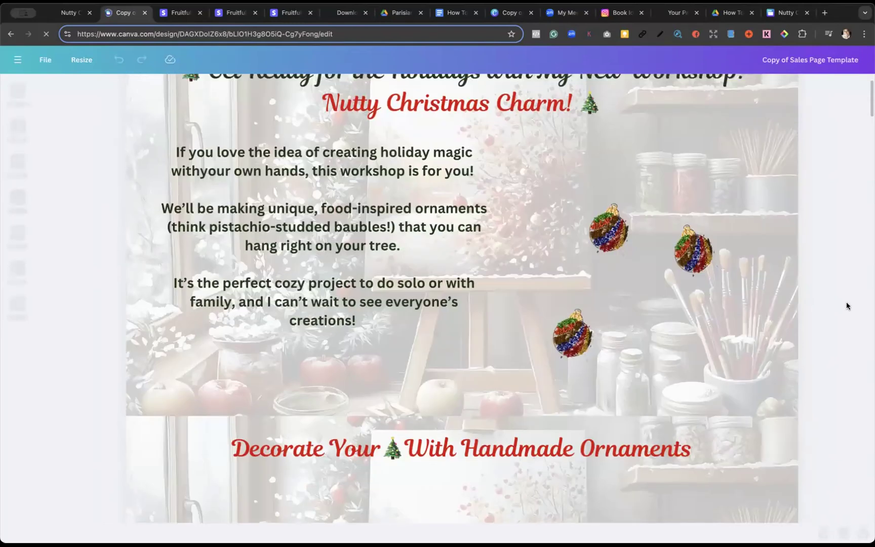
scroll(847, 306, "down", 12)
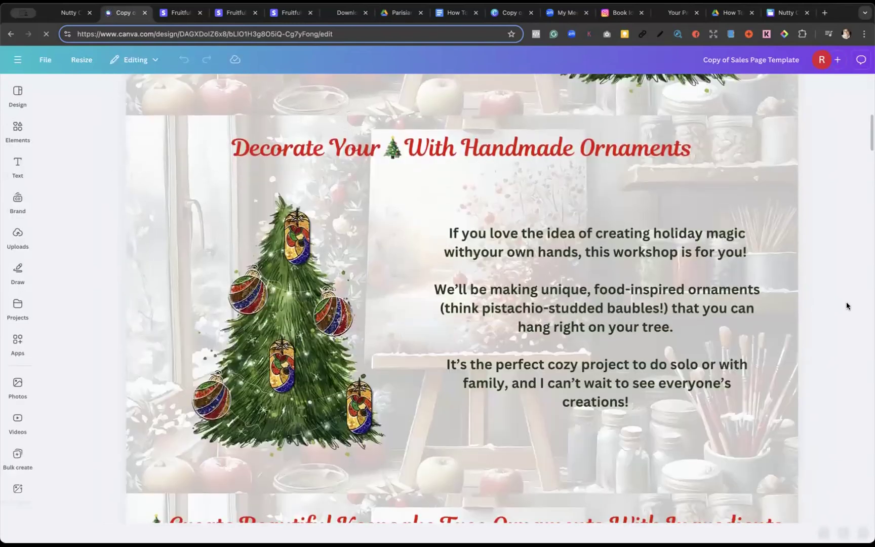
scroll(846, 306, "down", 1)
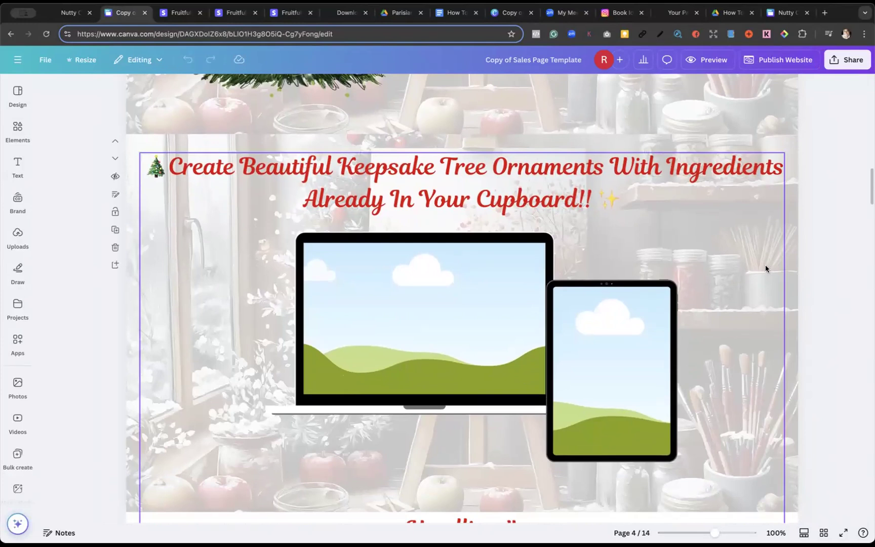
Examine how far the page 4 headline's text box extends over the mockups on pages 4 and 5
scroll(766, 267, "down", 3)
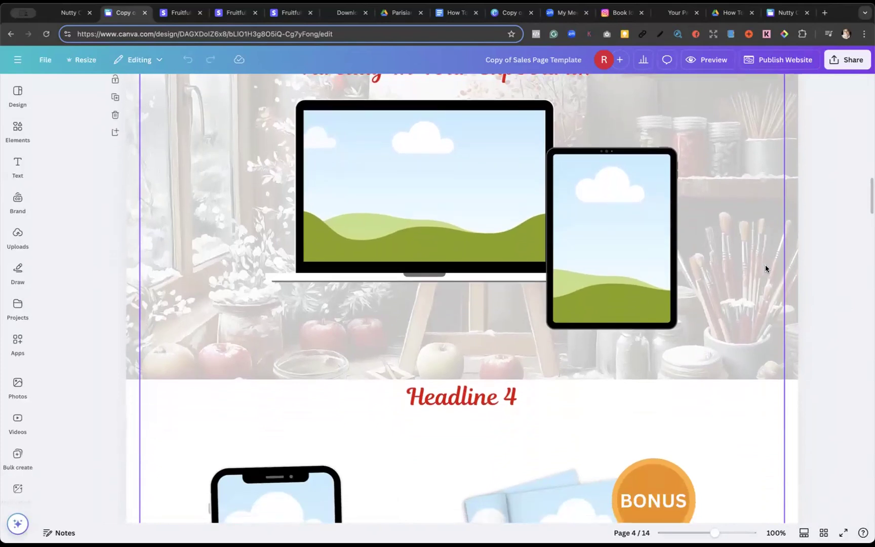
scroll(766, 265, "down", 7)
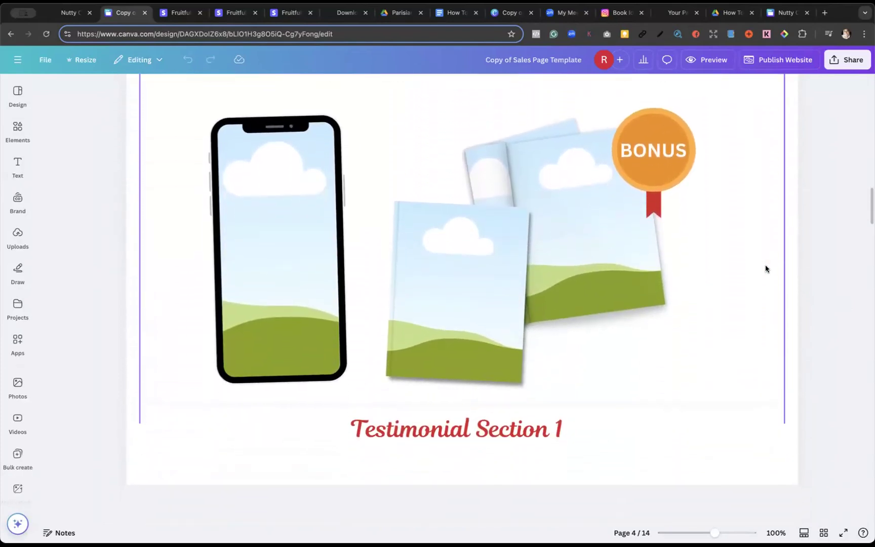
scroll(765, 269, "down", 1)
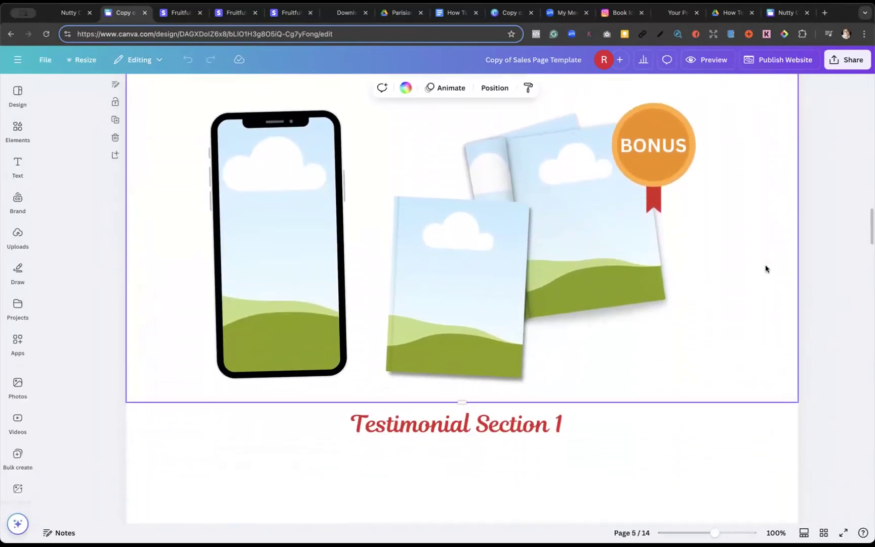
scroll(766, 265, "up", 4)
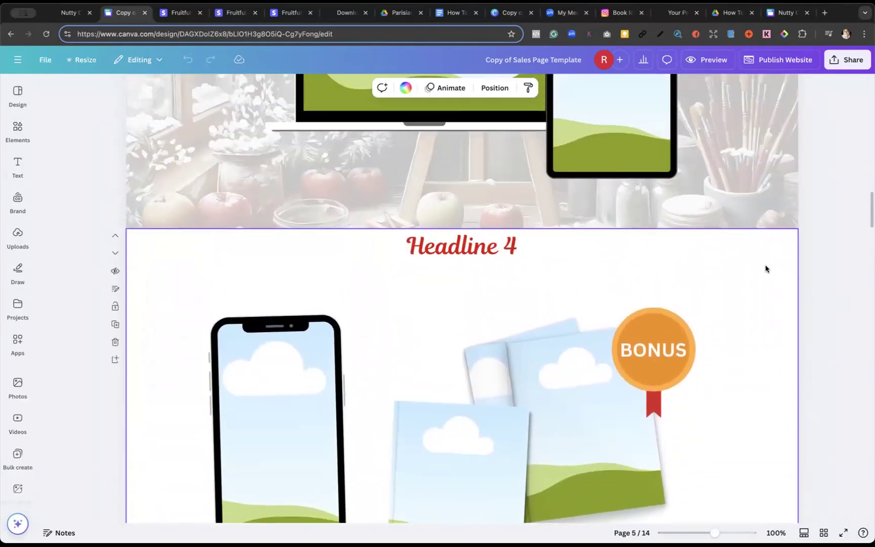
scroll(765, 266, "up", 2)
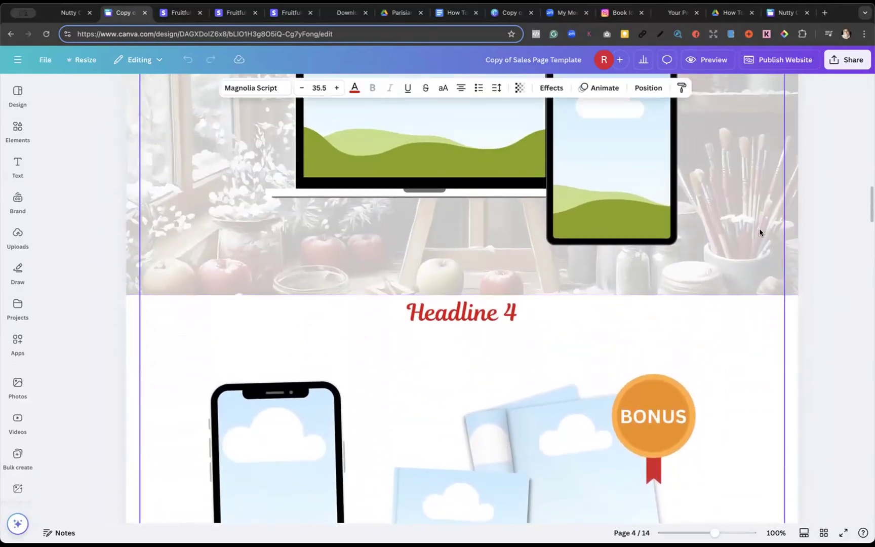
scroll(760, 232, "up", 4)
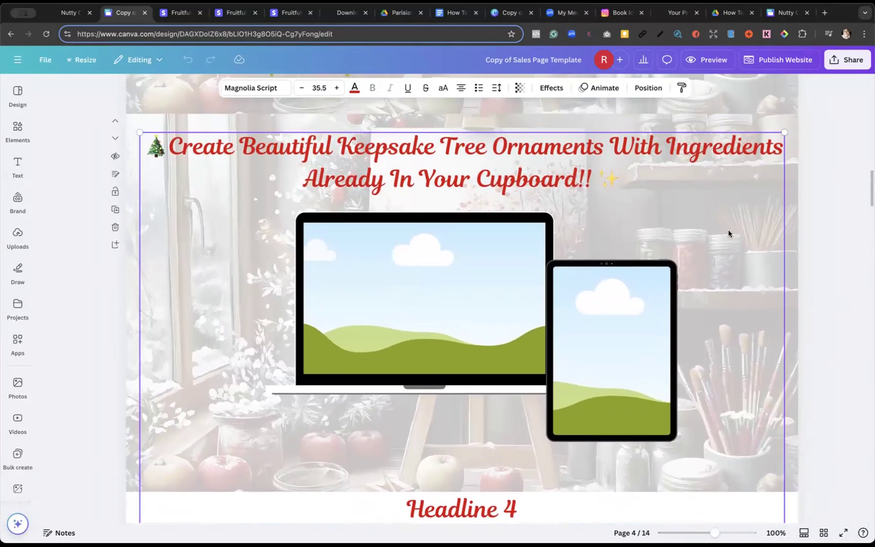
scroll(728, 233, "down", 6)
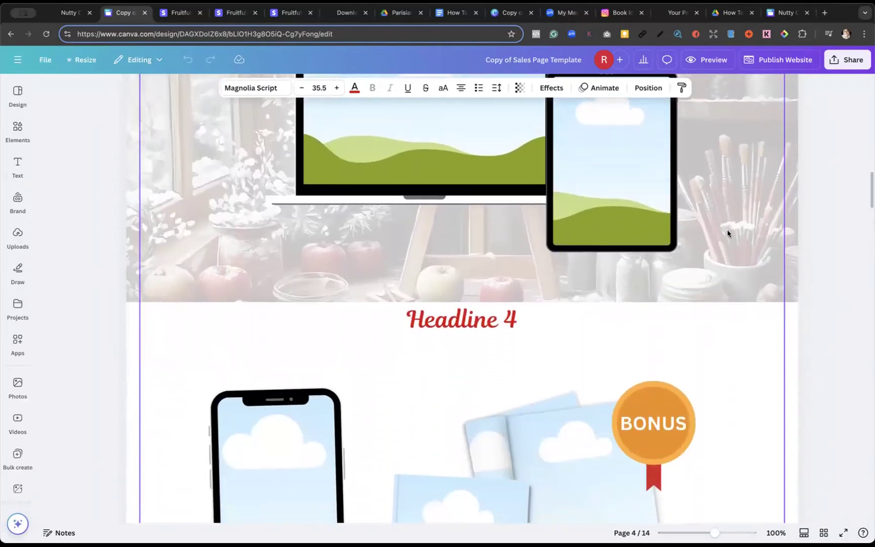
scroll(728, 234, "down", 4)
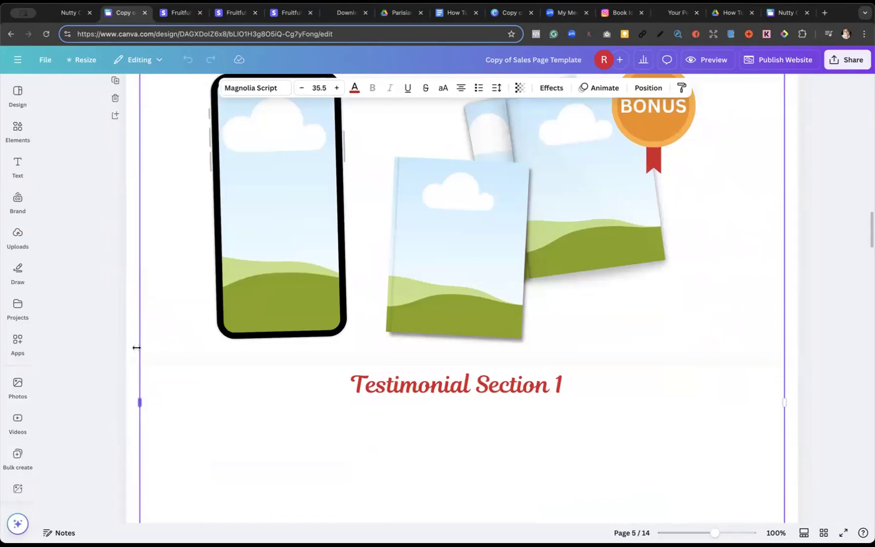
scroll(166, 338, "up", 7)
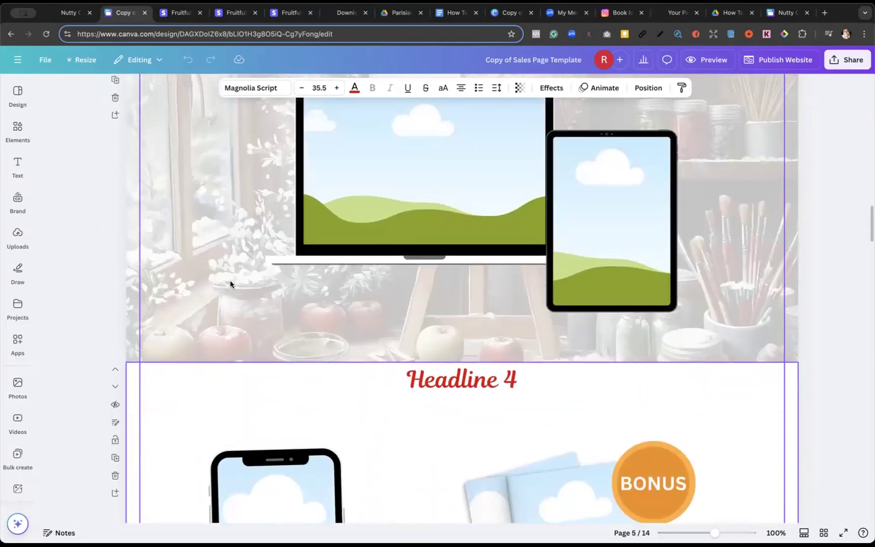
scroll(231, 282, "up", 6)
scroll(280, 363, "down", 1)
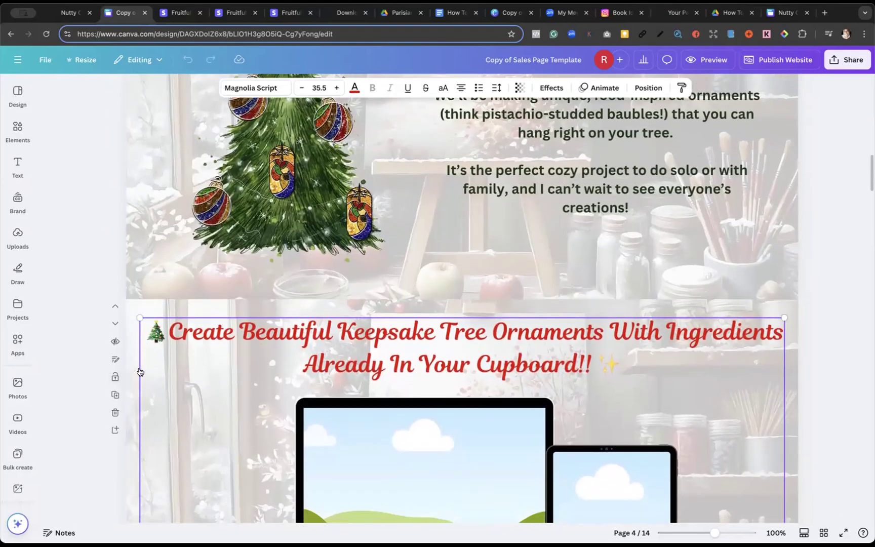
Delete the oversized "Create Beautiful Keepsake Tree Ornaments" headline text box from page 4
left_click(267, 339)
left_click(267, 341)
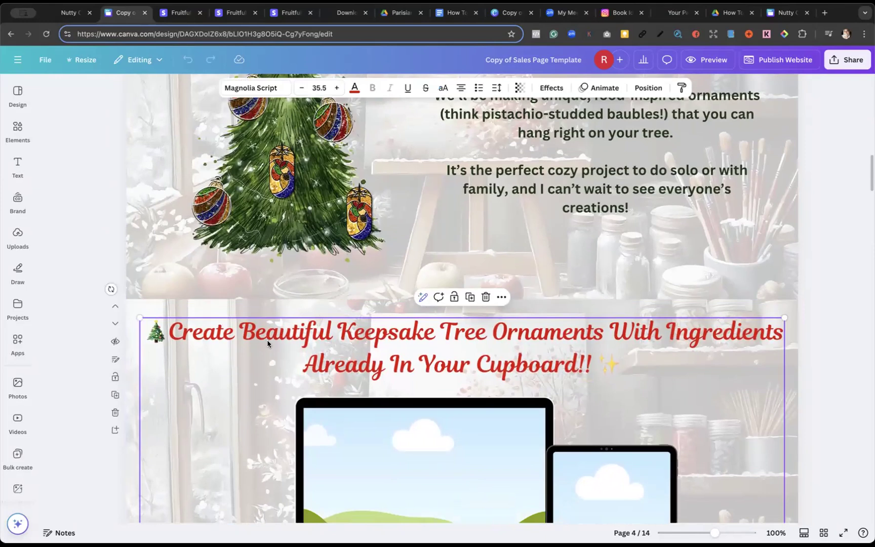
left_click(833, 393)
mouse_move(777, 363)
left_mouse_down()
mouse_move(830, 335)
mouse_move(805, 327)
mouse_move(729, 345)
mouse_move(775, 190)
mouse_move(748, 317)
mouse_move(767, 371)
left_mouse_up()
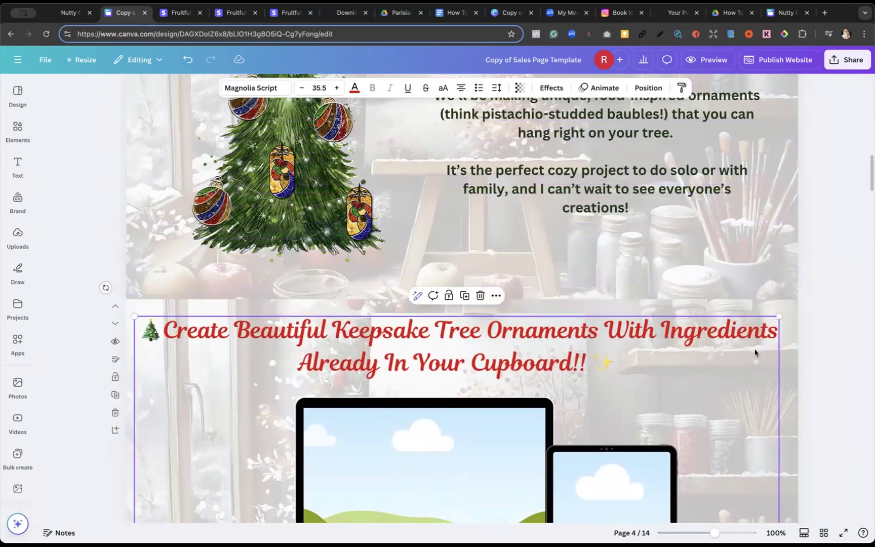
key("BackSpace")
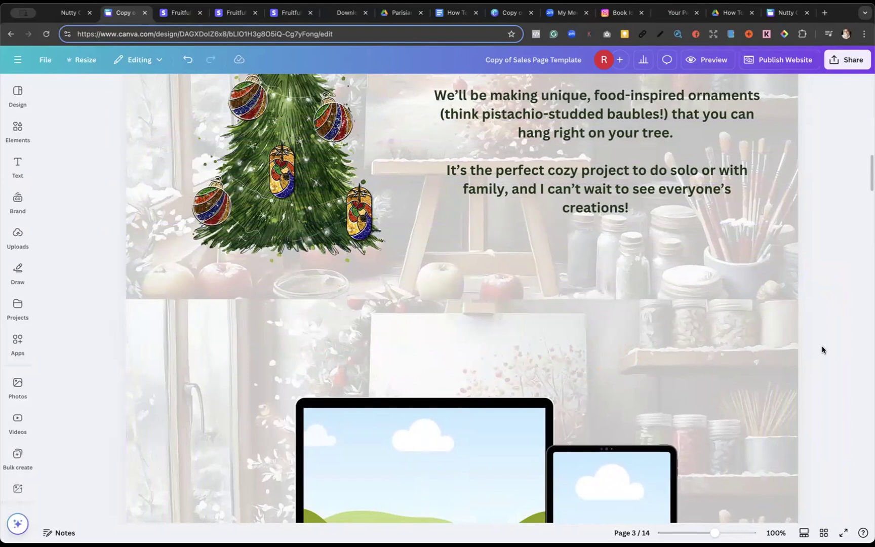
Copy the "Decorate Your 🎄 With Handmade Ornaments" headline from page 3 onto page 4 above the laptop mockup
scroll(775, 337, "up", 5)
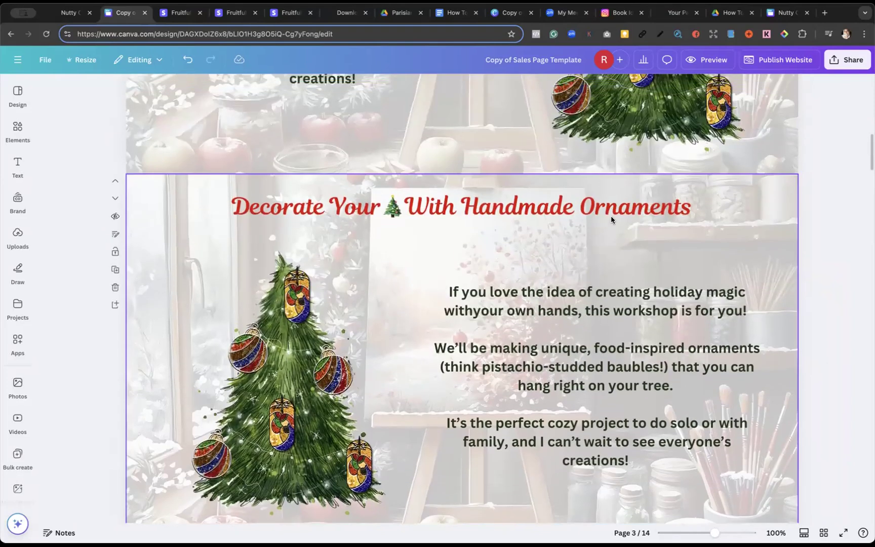
left_click(611, 214)
scroll(611, 214, "down", 5)
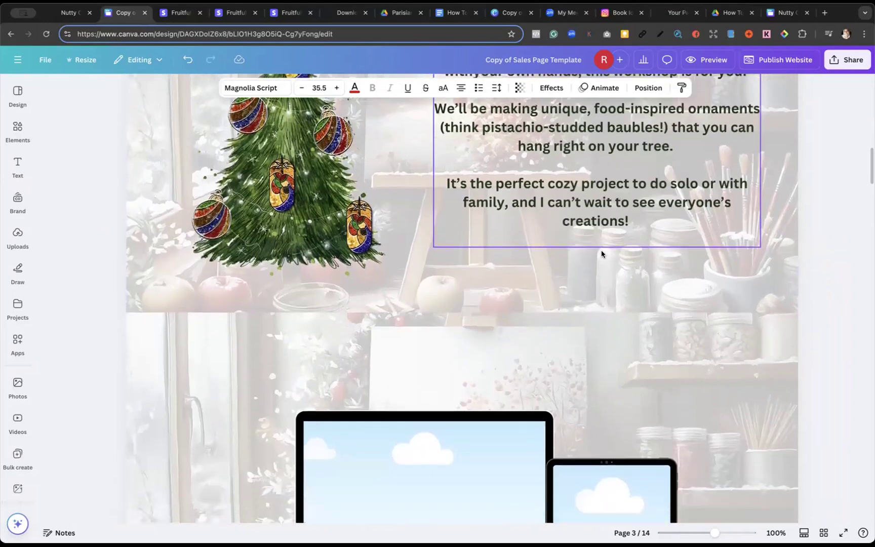
scroll(602, 253, "down", 3)
left_click(461, 287)
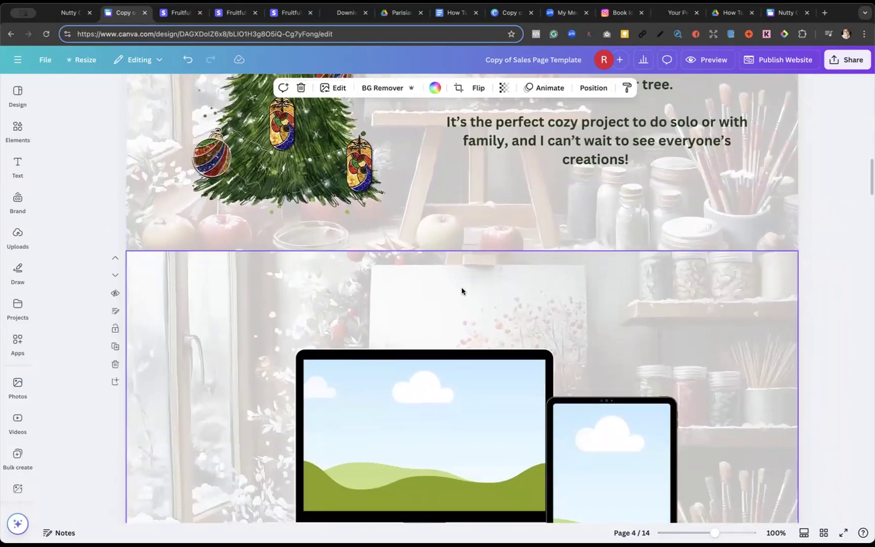
key("cmd+v")
Fill the page 4 laptop mockup with the "Nutty Christmas Charm Holiday Ornament" workshop banner from the Nutty Christmas Charm Assets folder
left_click(18, 200)
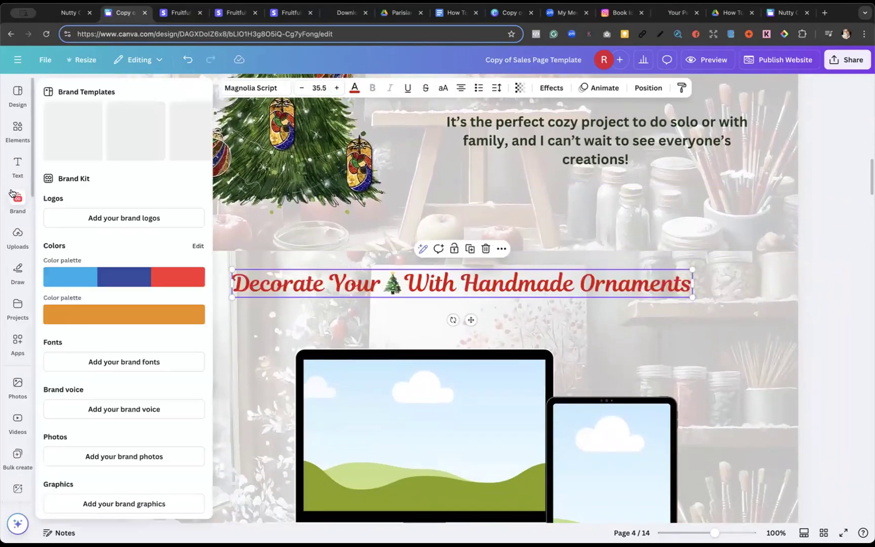
left_click(17, 240)
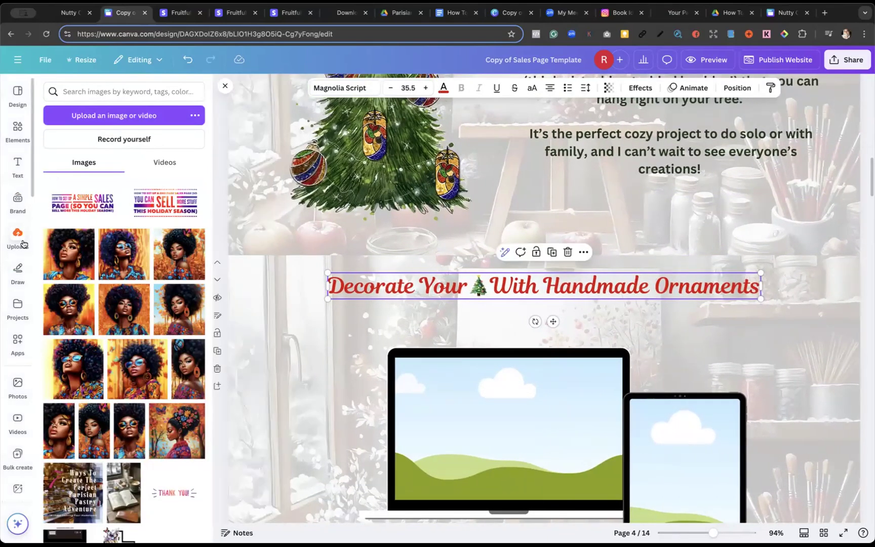
left_click(17, 306)
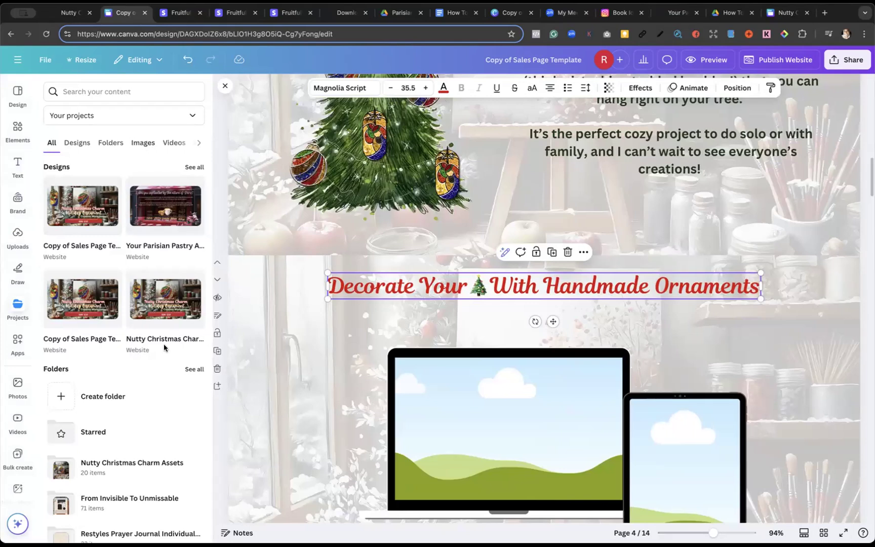
left_click(98, 479)
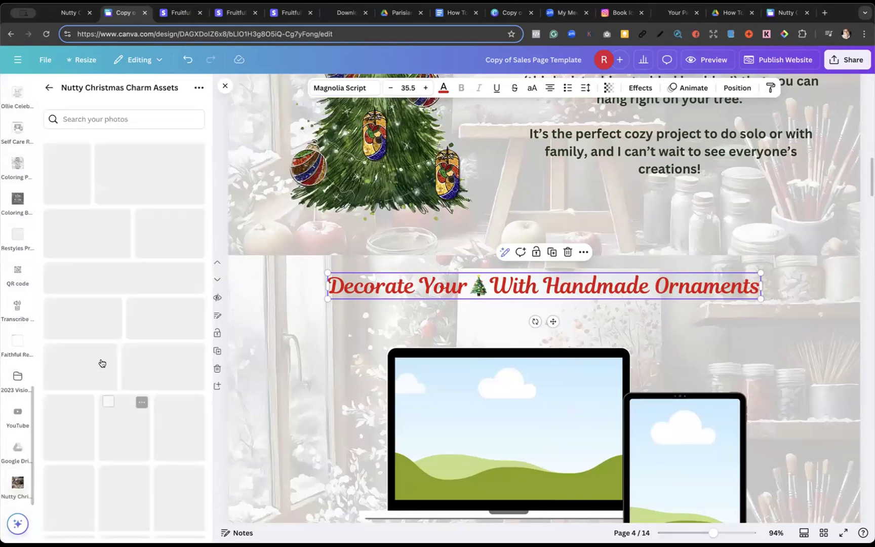
scroll(102, 361, "down", 5)
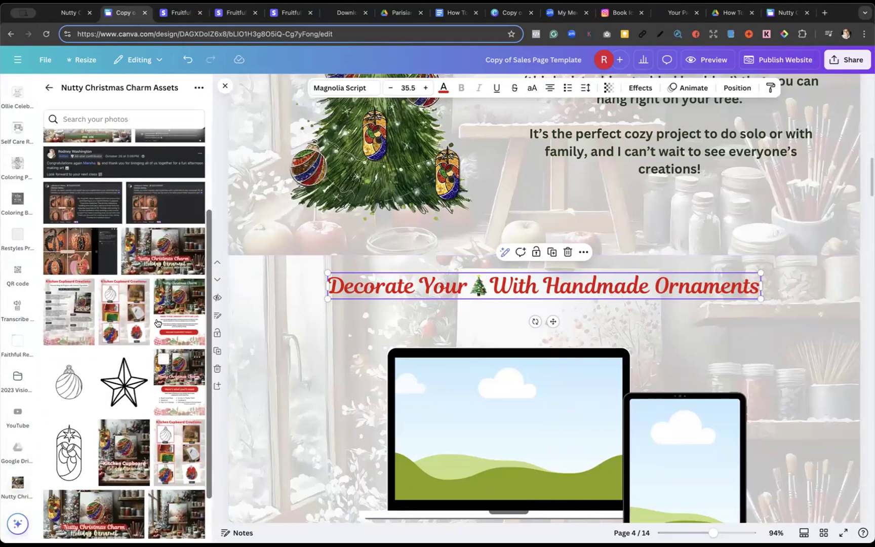
left_click_drag(162, 252, 436, 400)
Fill the page 4 tablet mockup with the "Kitchen Cupboard Creations" step-by-step image from the same assets folder
scroll(152, 383, "down", 2)
scroll(207, 384, "down", 1)
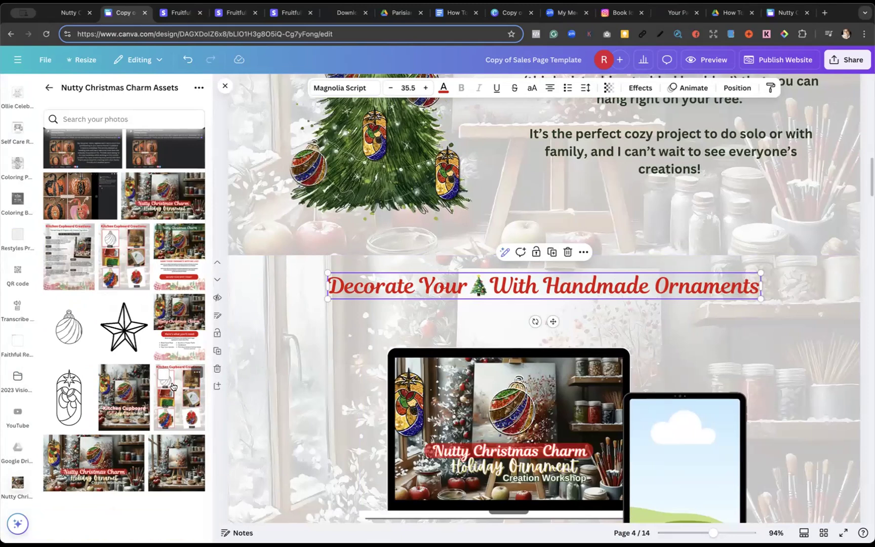
scroll(661, 289, "down", 5)
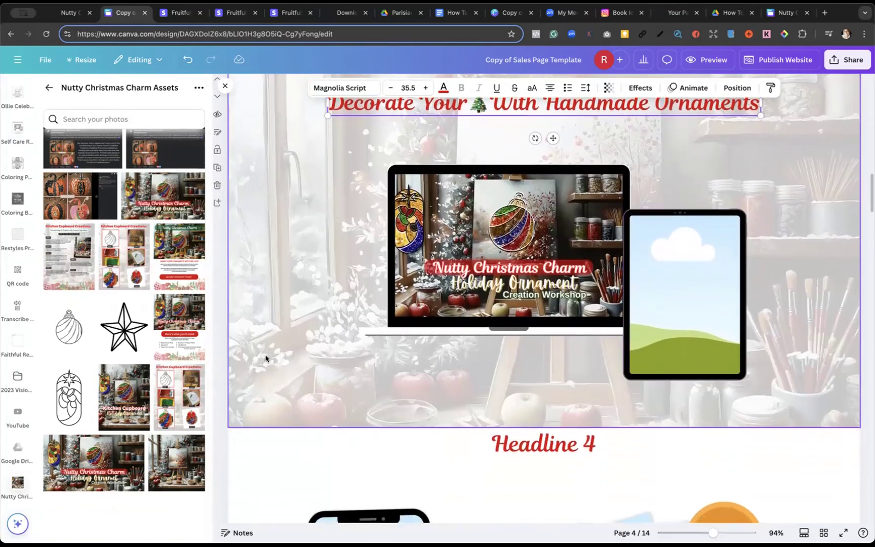
left_click_drag(181, 385, 705, 300)
Copy the "Create Beautiful Keepsake Tree Ornaments With Ingredients Already In Your Cupboard!!" headline from the published Nutty Christmas Charm page
scroll(472, 192, "up", 2)
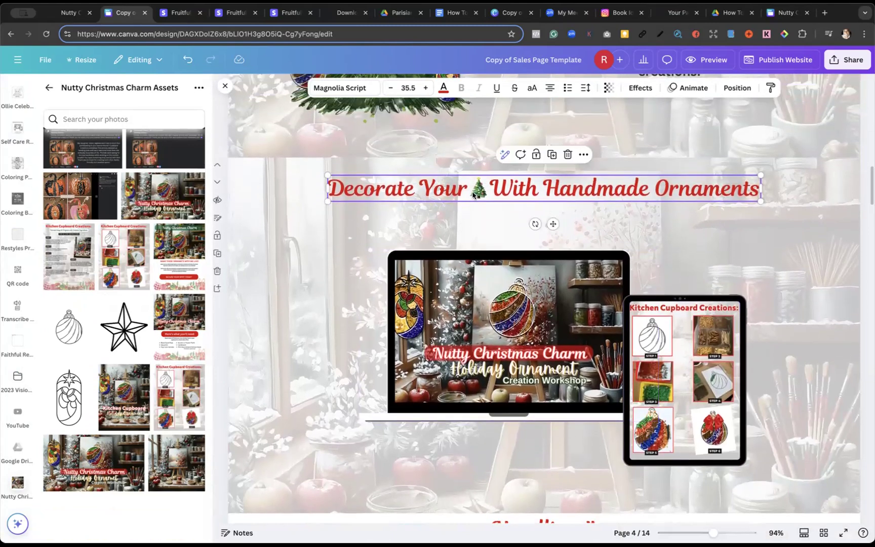
scroll(472, 195, "down", 1)
scroll(472, 195, "up", 4)
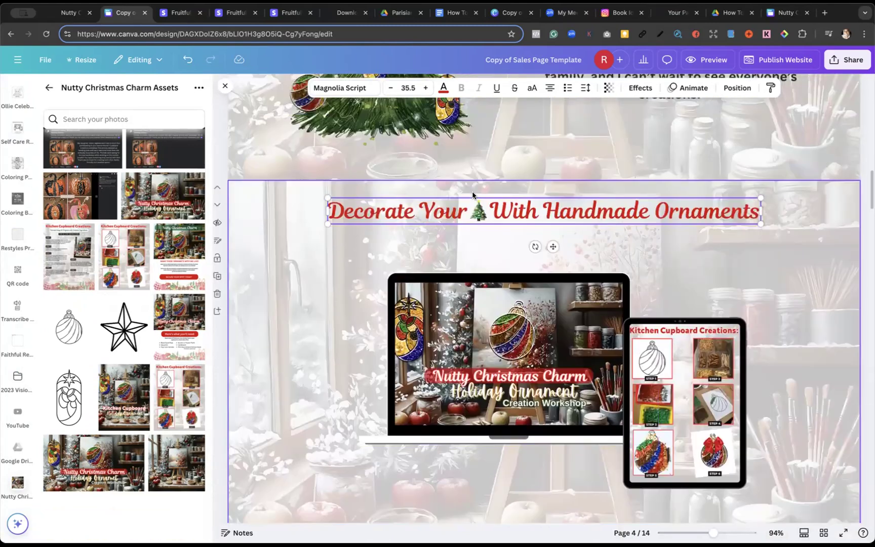
scroll(472, 191, "up", 5)
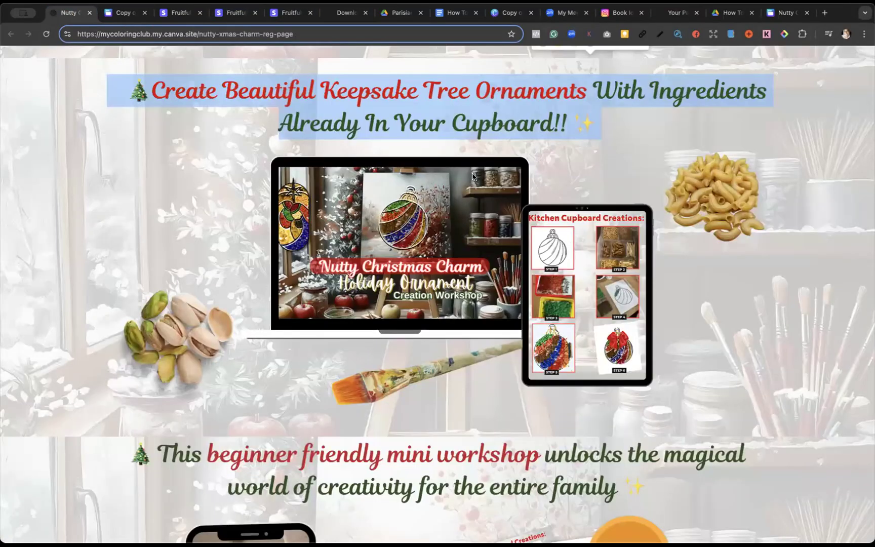
left_click(576, 119)
mouse_move(602, 126)
left_mouse_down()
mouse_move(460, 108)
mouse_move(124, 93)
left_mouse_up()
Return to the Canva design and replace page 3's headline with "🎄 Create Beautiful Keepsake Tree Ornaments With Ingredients Already In Your Cupboard!! ✨"
left_click(118, 13)
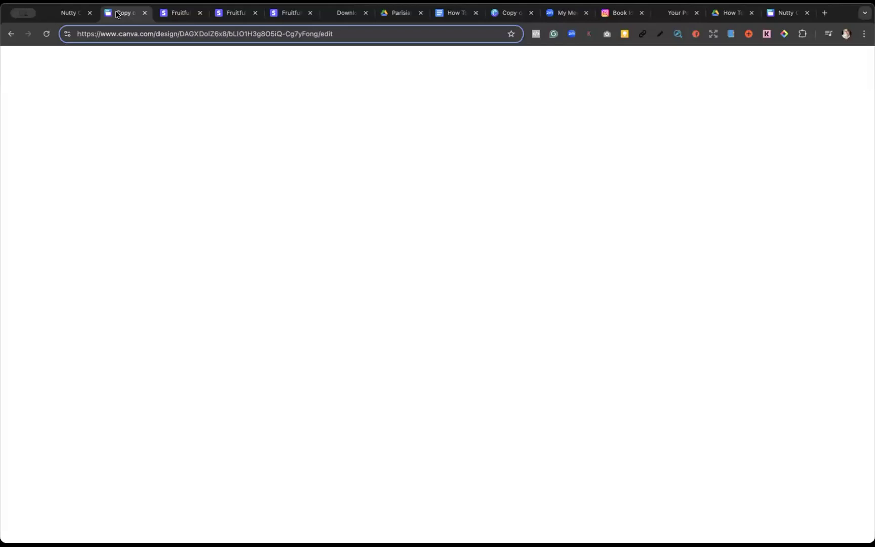
left_click(545, 173)
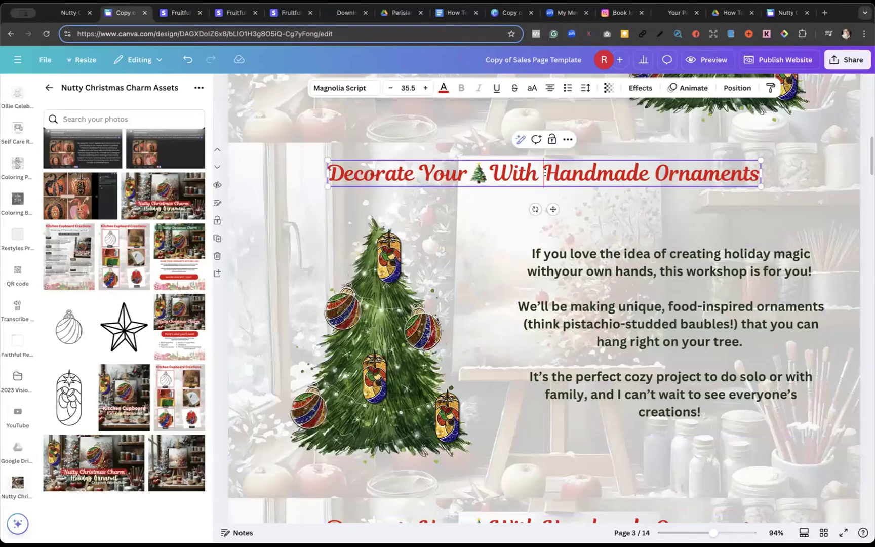
key("super+a")
type("🎄 Create Beautiful Keepsake Tree Ornaments With Ingredients Already In Your Cupboard!! ✨")
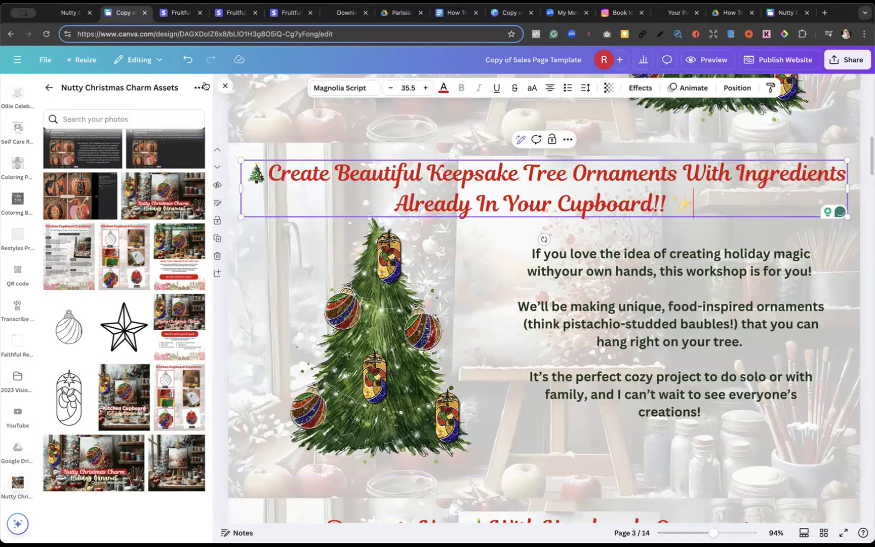
left_click(222, 85)
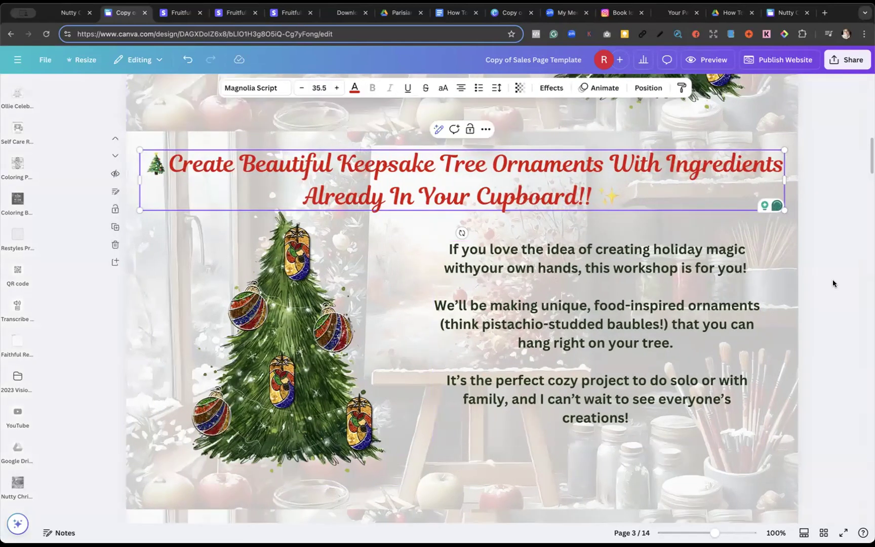
left_click(833, 280)
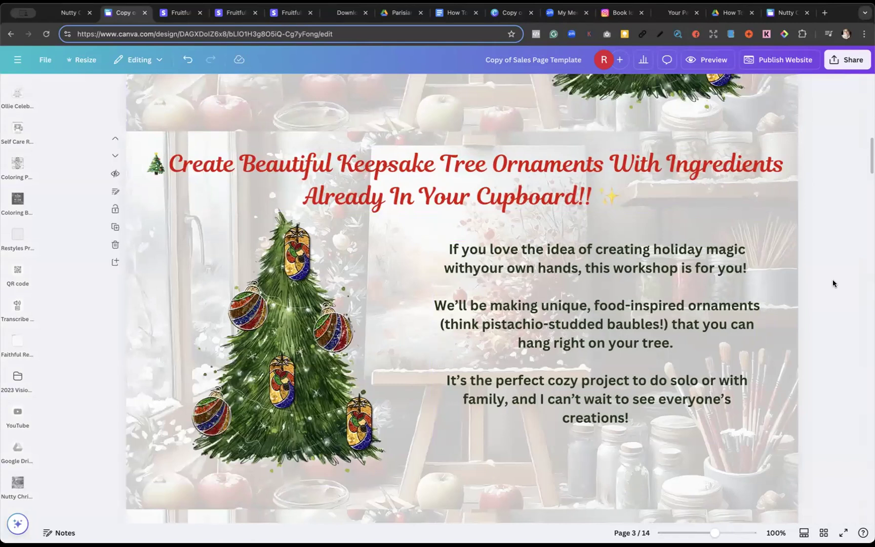
Review the headlines and filled mockups on pages 3 and 4, continuing to the phone and booklet mockups on page 5
scroll(785, 295, "down", 2)
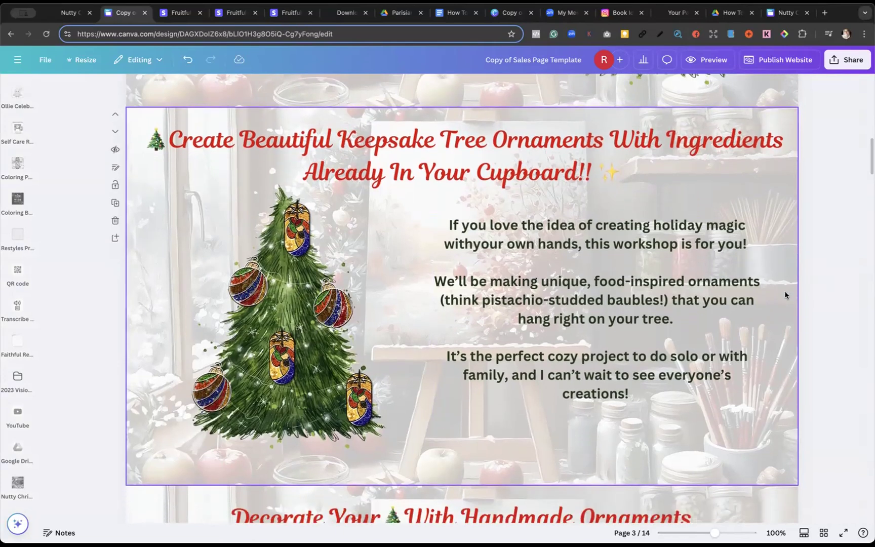
scroll(785, 295, "down", 5)
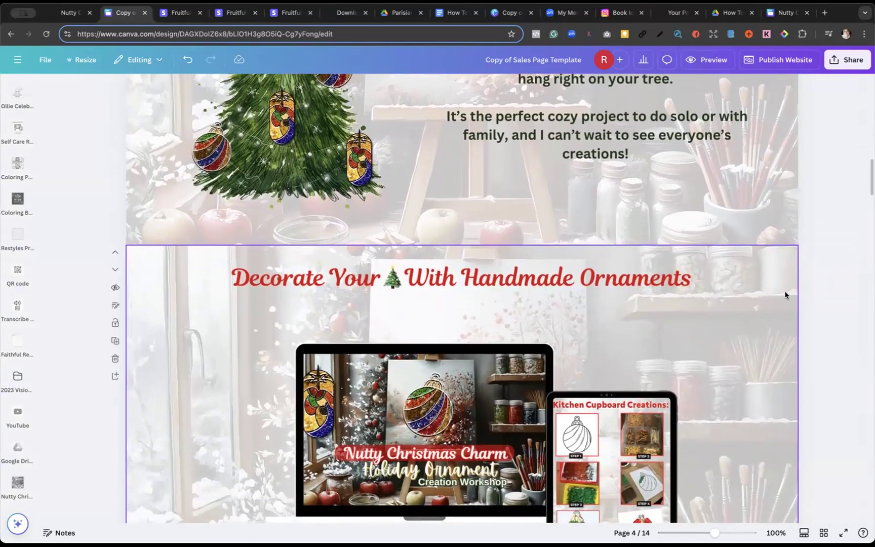
scroll(784, 295, "up", 8)
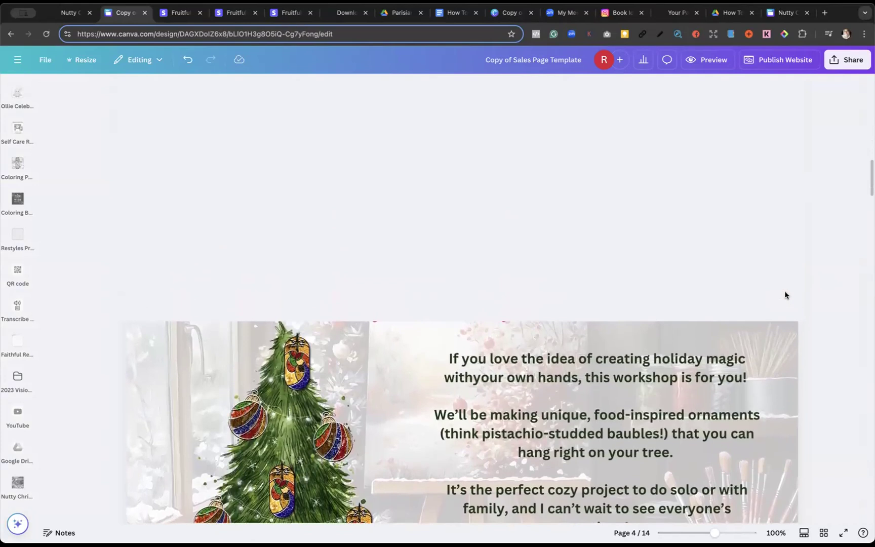
scroll(785, 295, "down", 12)
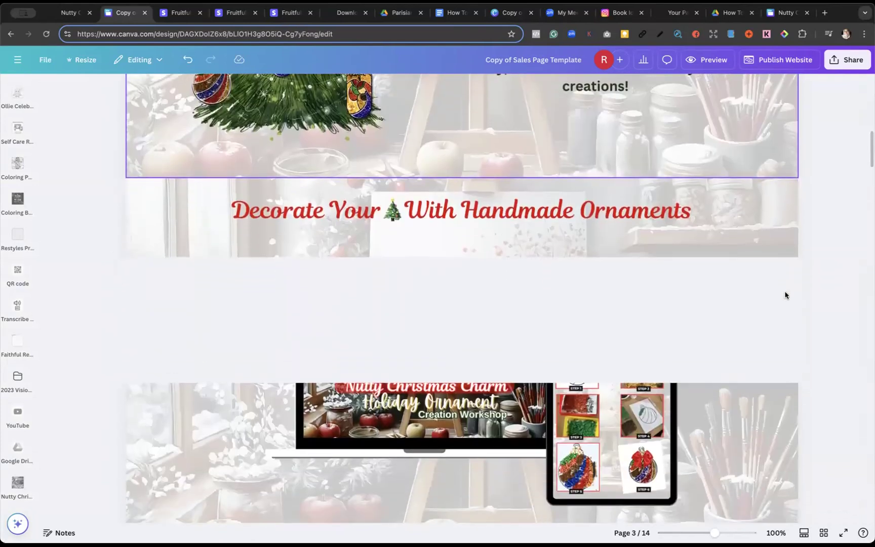
scroll(785, 295, "down", 1)
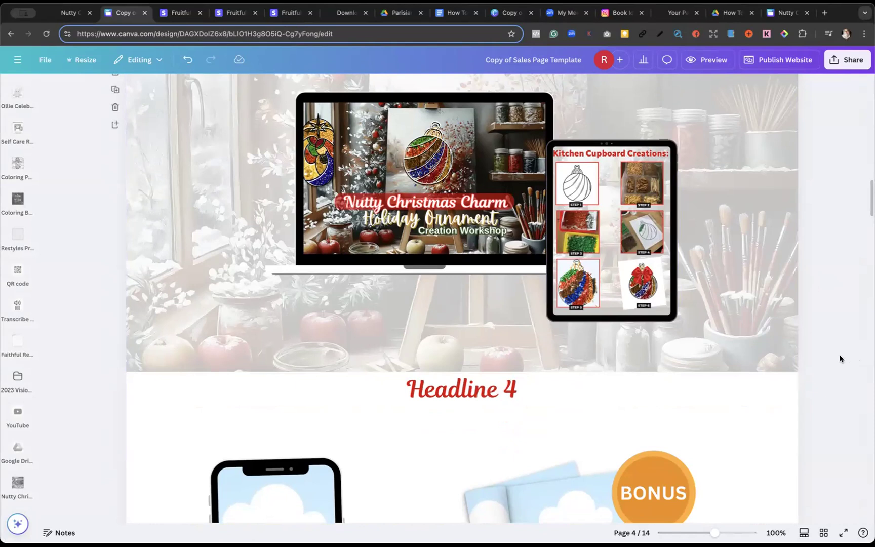
scroll(839, 357, "down", 4)
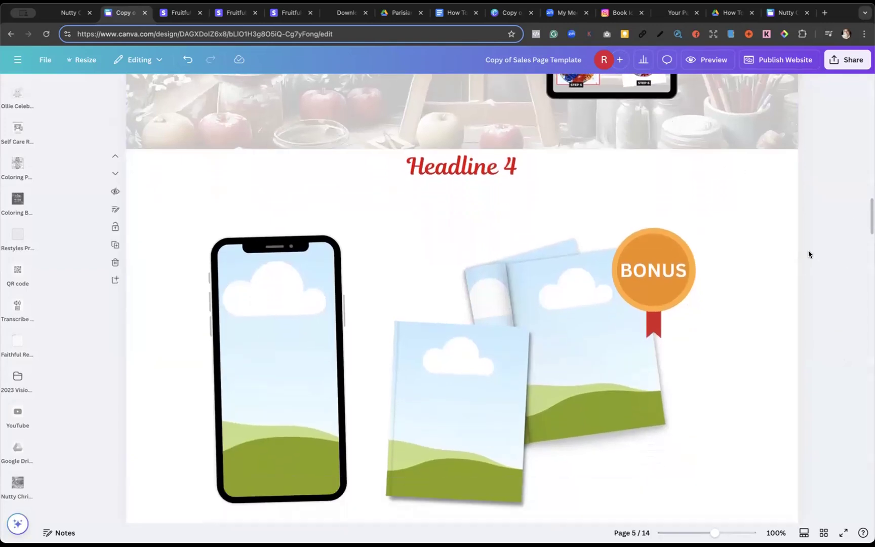
scroll(808, 254, "down", 1)
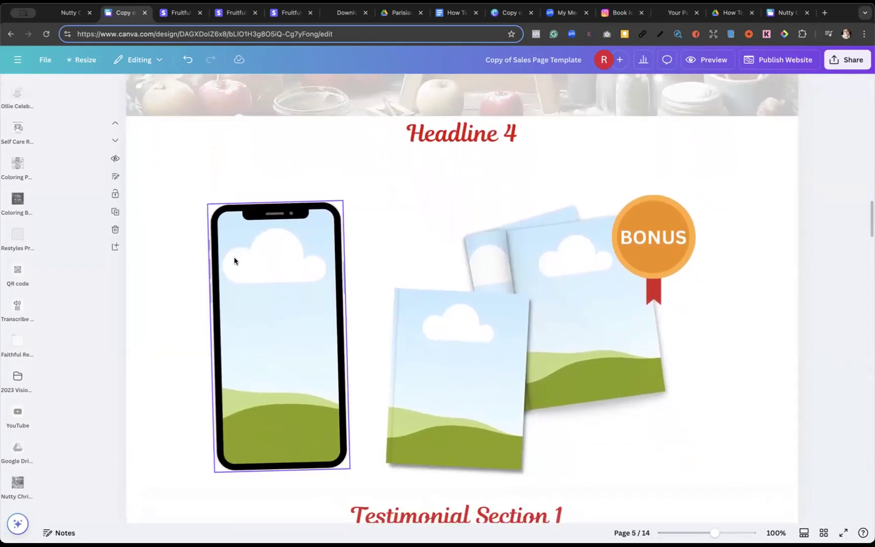
Open the Nutty Christmas Charm Assets folder among the project folders to get images for page 5
left_click(18, 236)
left_click(17, 245)
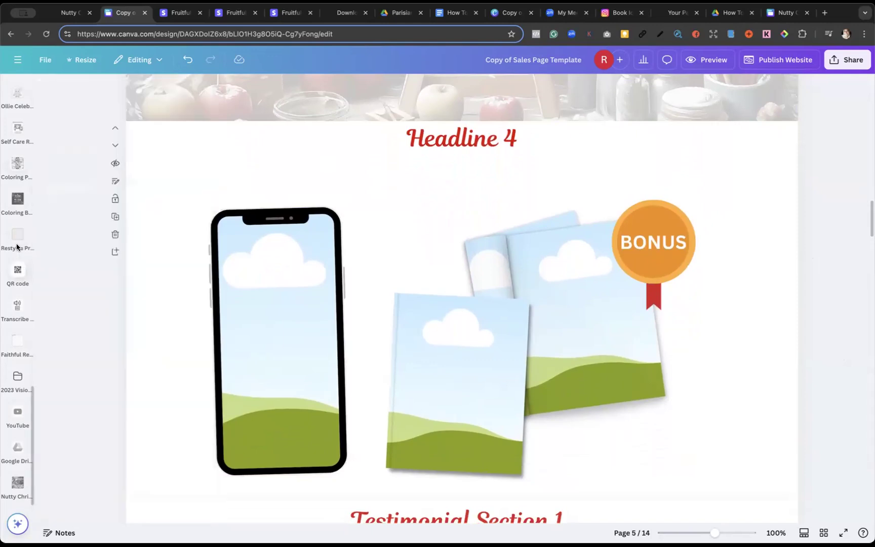
scroll(22, 219, "up", 10)
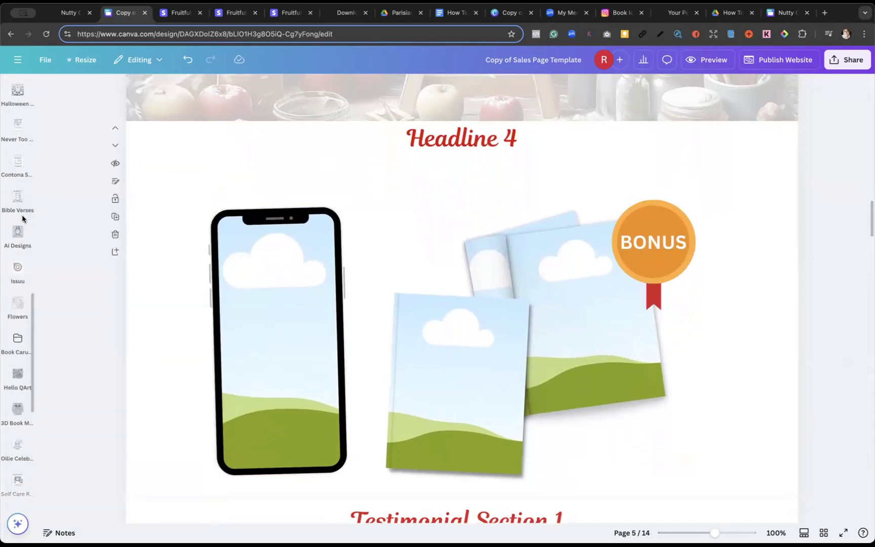
scroll(22, 219, "up", 8)
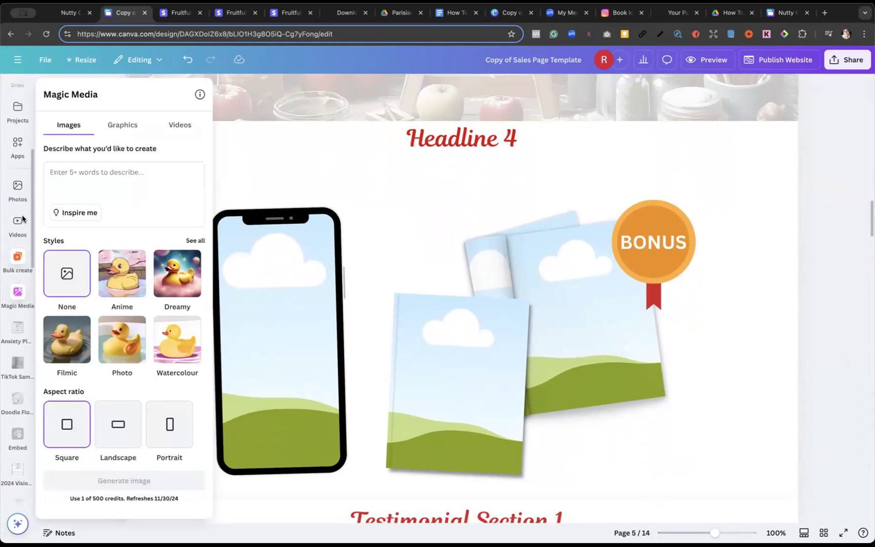
scroll(22, 223, "up", 1)
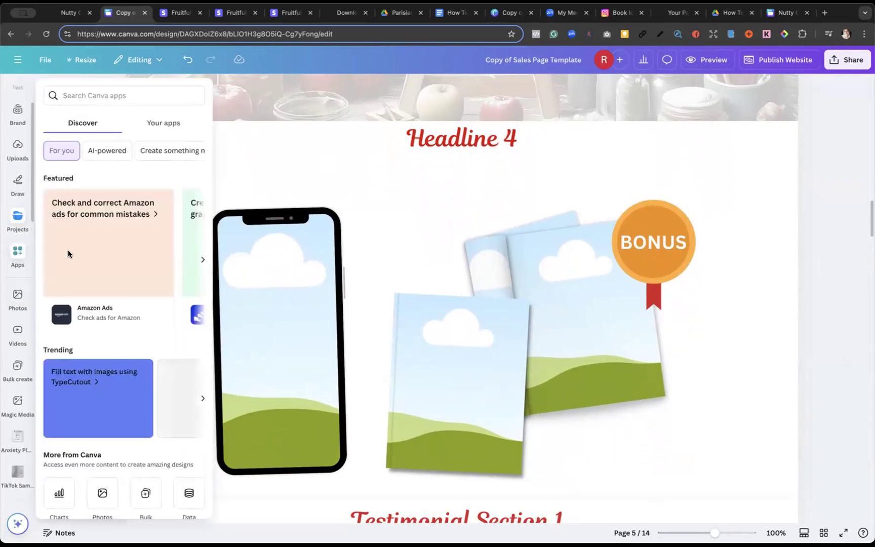
left_click(107, 145)
left_click(108, 144)
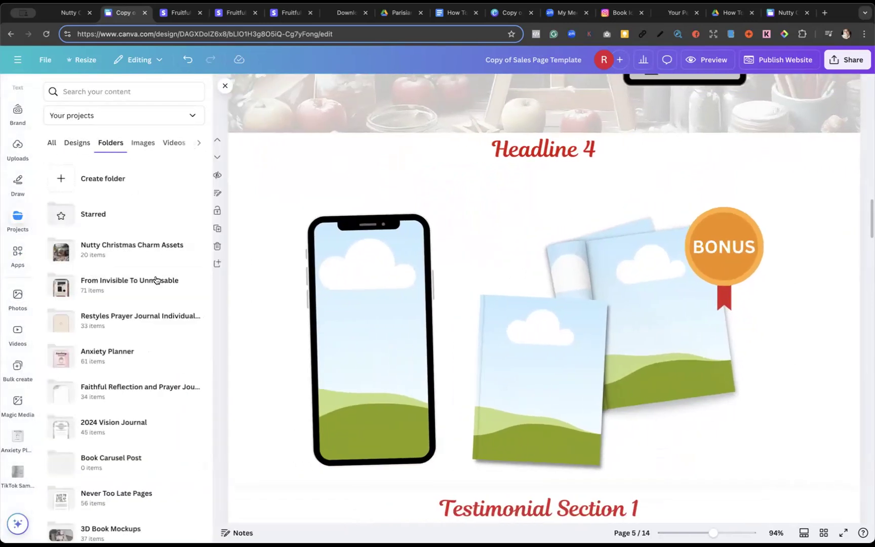
left_click(109, 246)
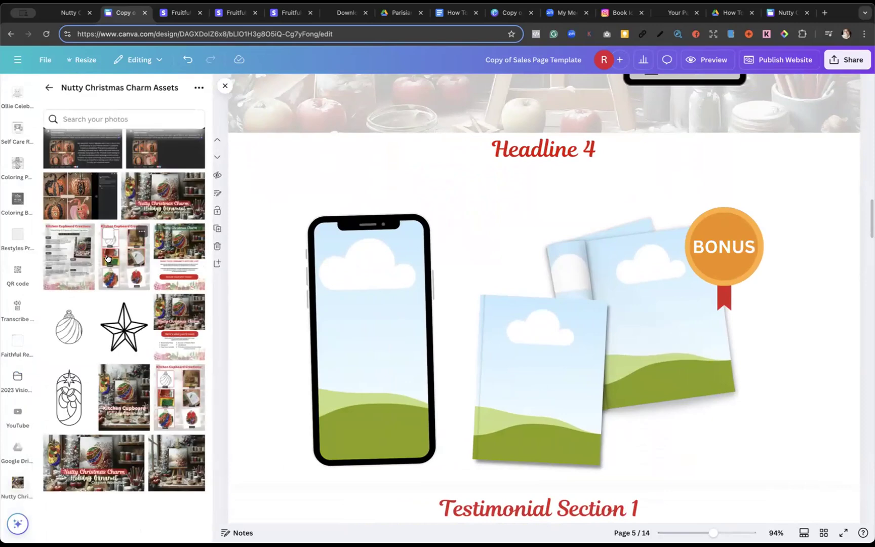
Fill page 5's front booklet with the "Kitchen Cupboard Holiday Ornament" cover and the large page behind it with the striped bauble line drawing
scroll(107, 259, "up", 4)
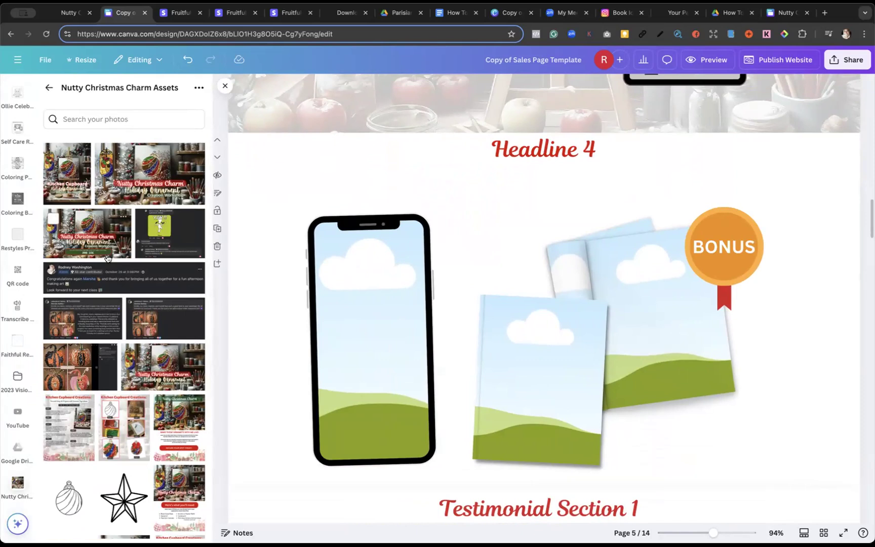
scroll(108, 259, "down", 4)
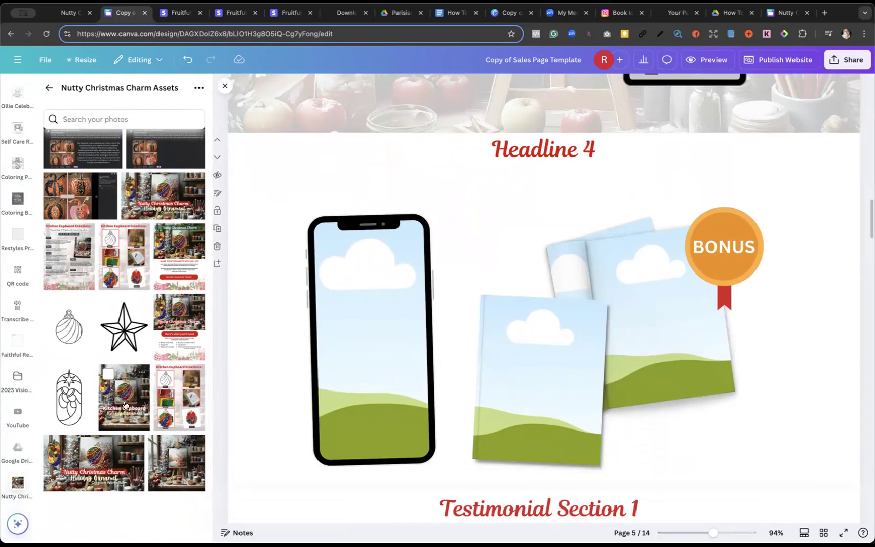
left_click_drag(124, 402, 493, 376)
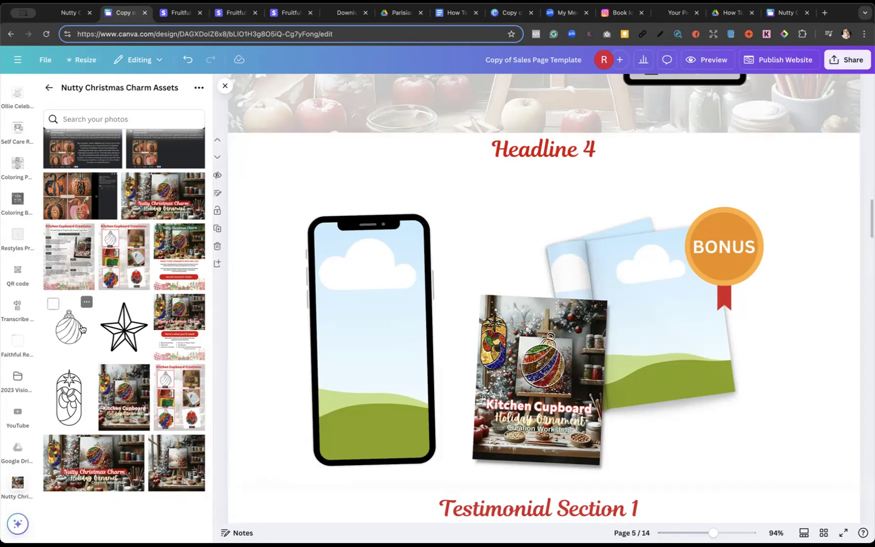
left_click_drag(85, 330, 633, 341)
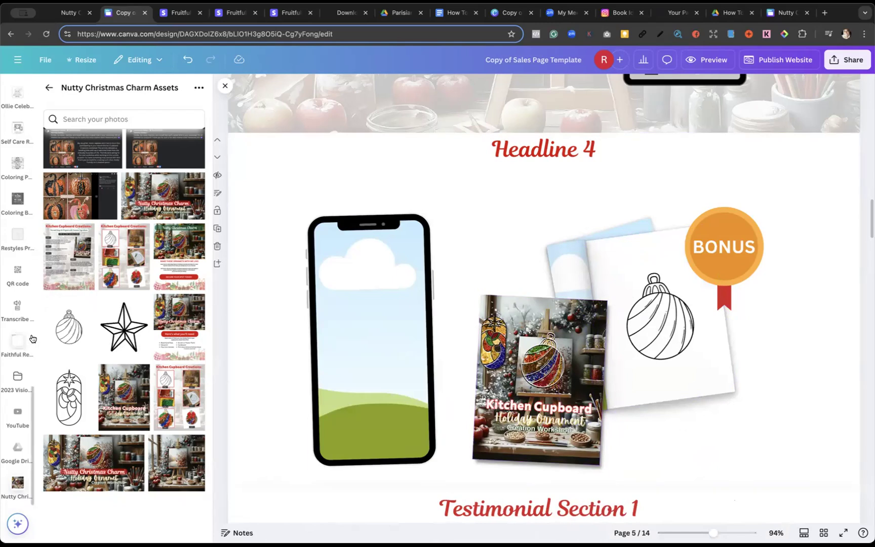
Fill the booklet's folded page with the "Kitchen Cupboard Creations" steps image and its rearmost page with the Kitchen Cupboard cover, then leave the assets folder
left_click_drag(109, 273, 568, 292)
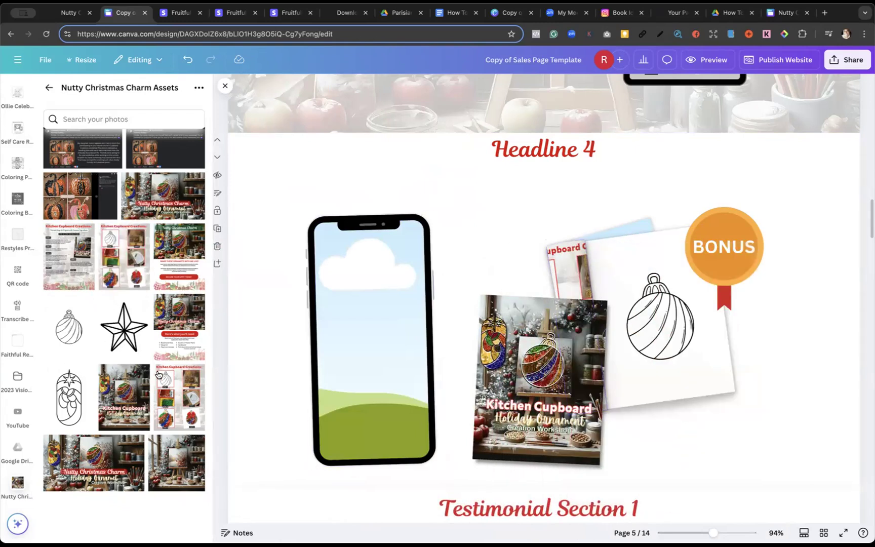
left_click_drag(116, 403, 616, 227)
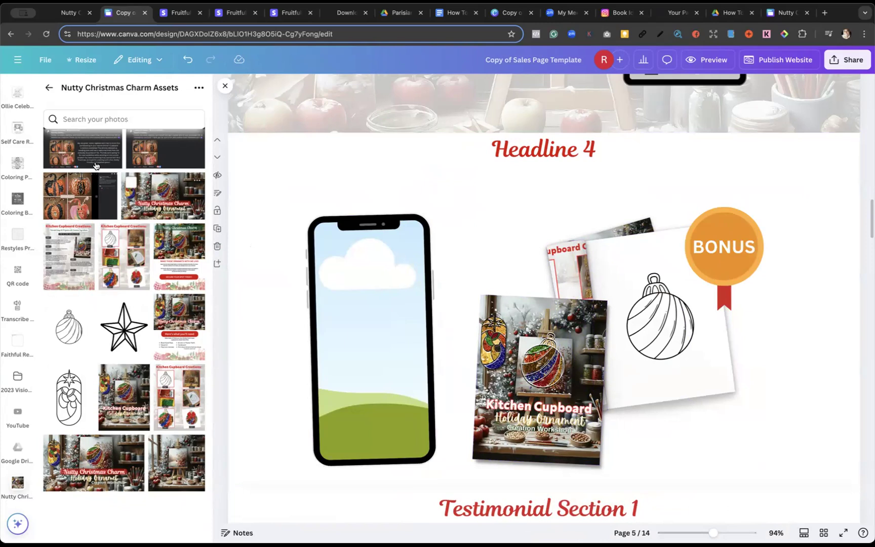
left_click(50, 87)
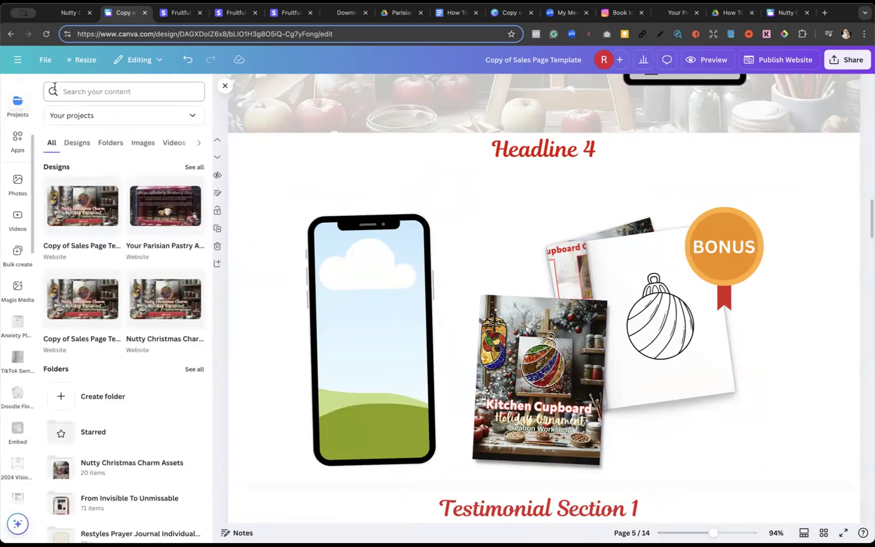
Fill page 5's phone mockup with the video of the woman holding an ornament, and apply page 4's snowy studio background to page 5
left_click(172, 144)
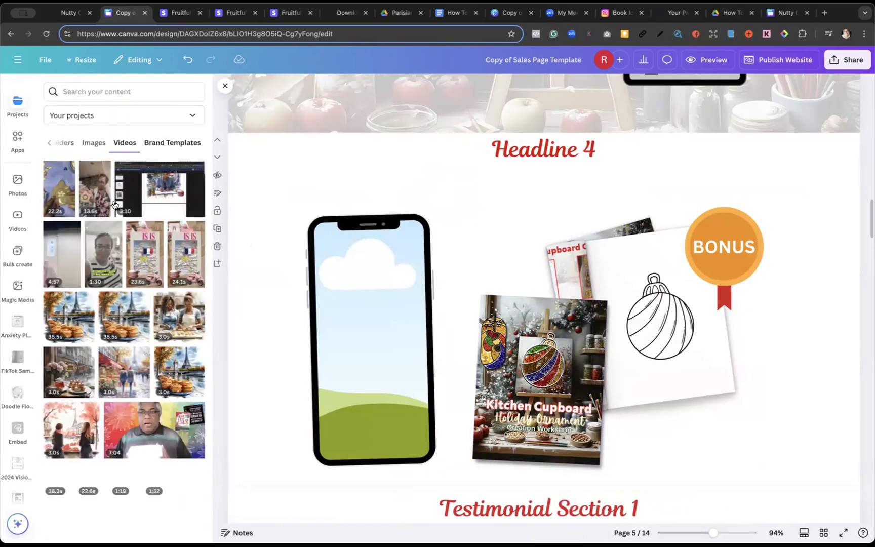
left_click_drag(97, 204, 372, 344)
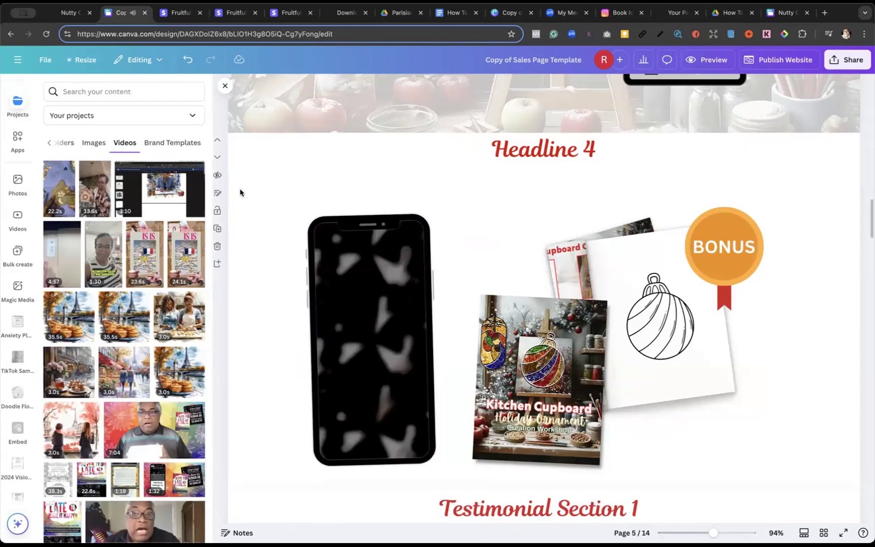
left_click(297, 244)
scroll(297, 244, "up", 2)
left_click(253, 237)
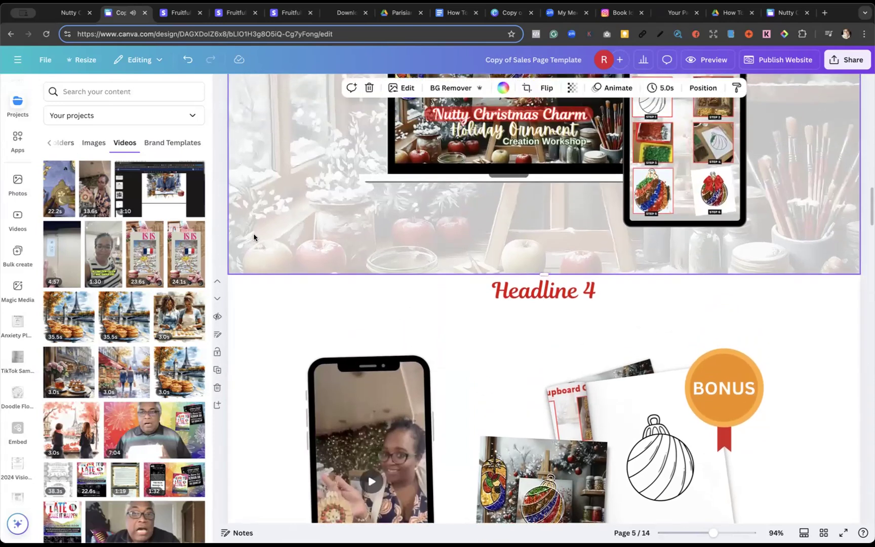
scroll(254, 237, "down", 2)
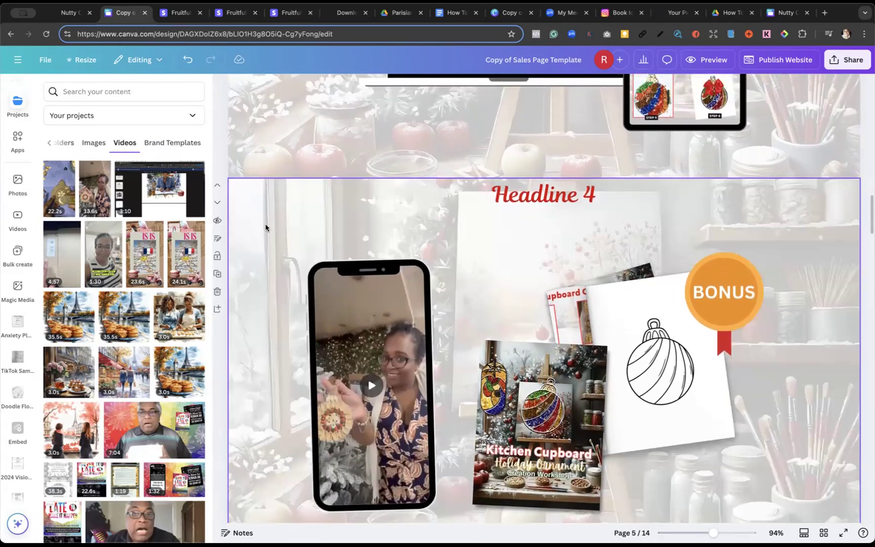
Copy the headline "🎄 This beginner friendly mini workshop unlocks the magical world of creativity for the entire family ✨" from the published registration page
left_click(65, 12)
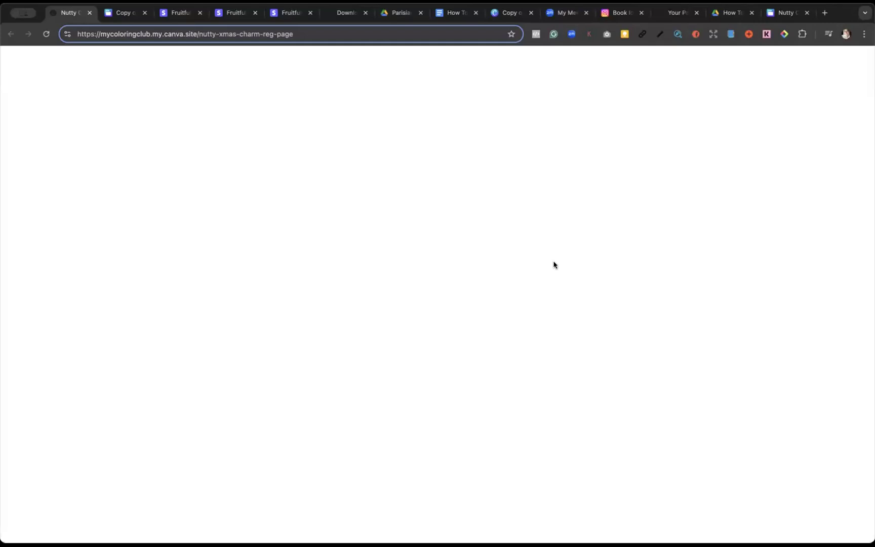
scroll(147, 242, "down", 5)
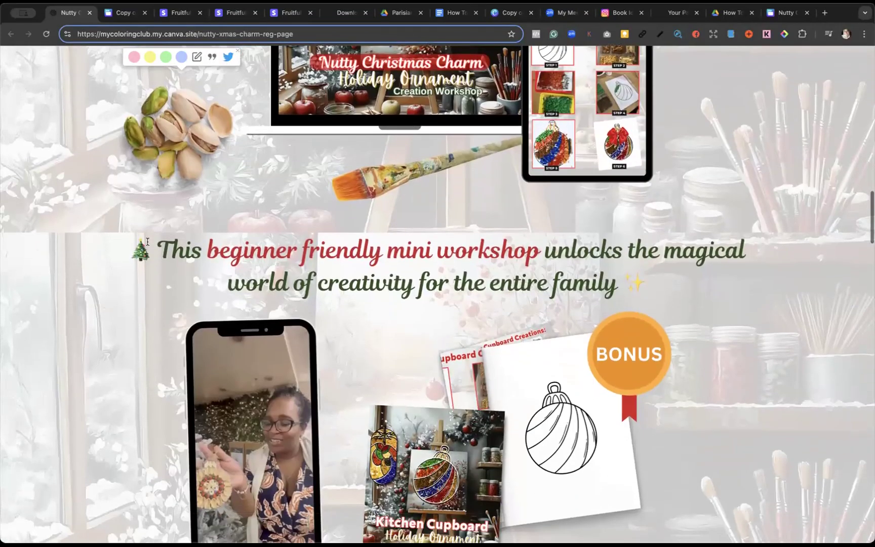
left_click_drag(132, 247, 646, 284)
key("ctrl+c")
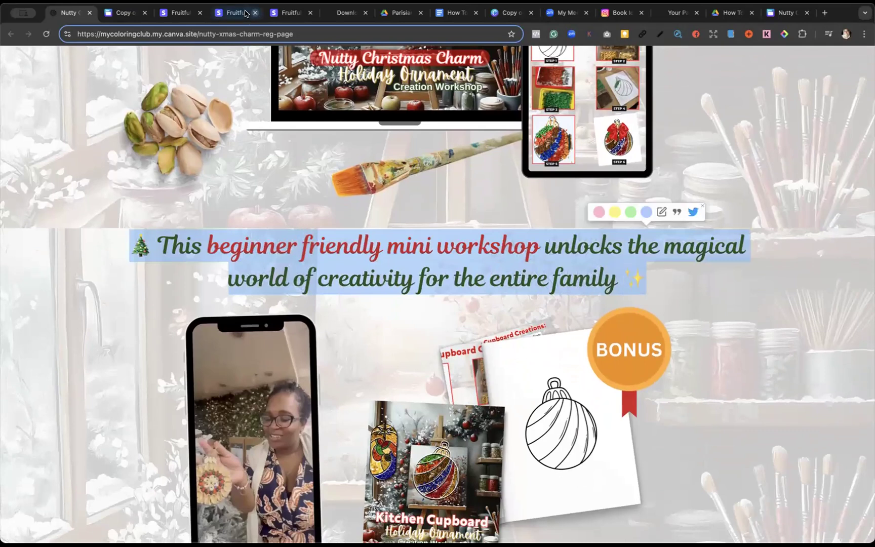
Replace "Headline 4" on template page 5 with the copied beginner friendly workshop headline and shift it slightly down above the mockups
left_click(124, 12)
left_click(519, 198)
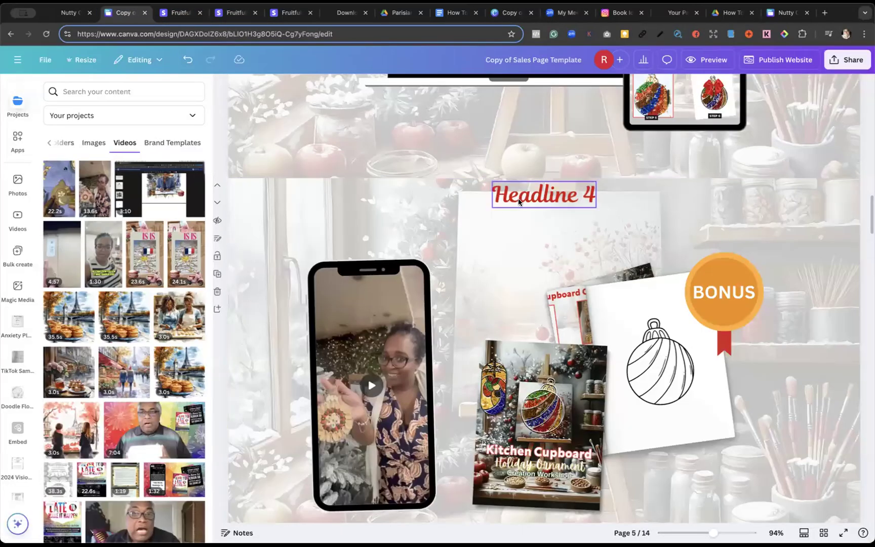
key("ctrl+a")
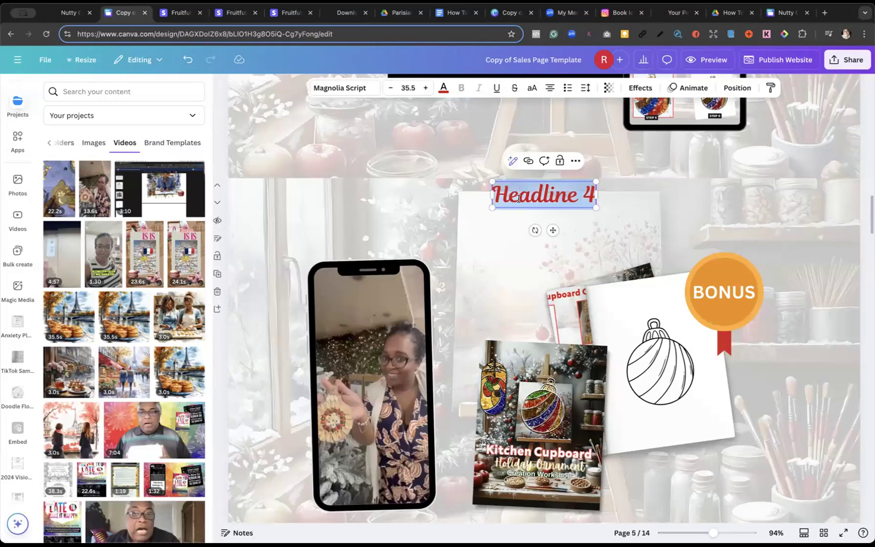
key("ctrl+v")
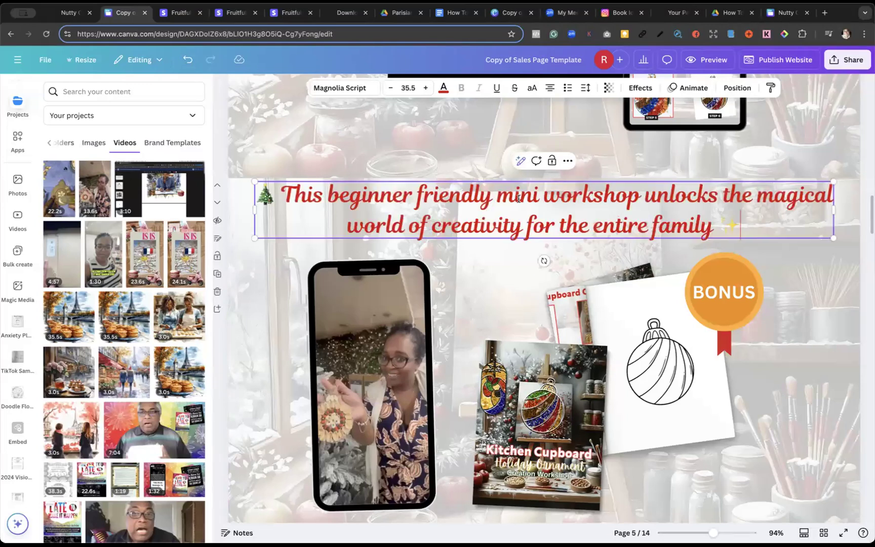
left_click(803, 285)
left_click_drag(596, 206, 596, 211)
scroll(316, 229, "down", 2)
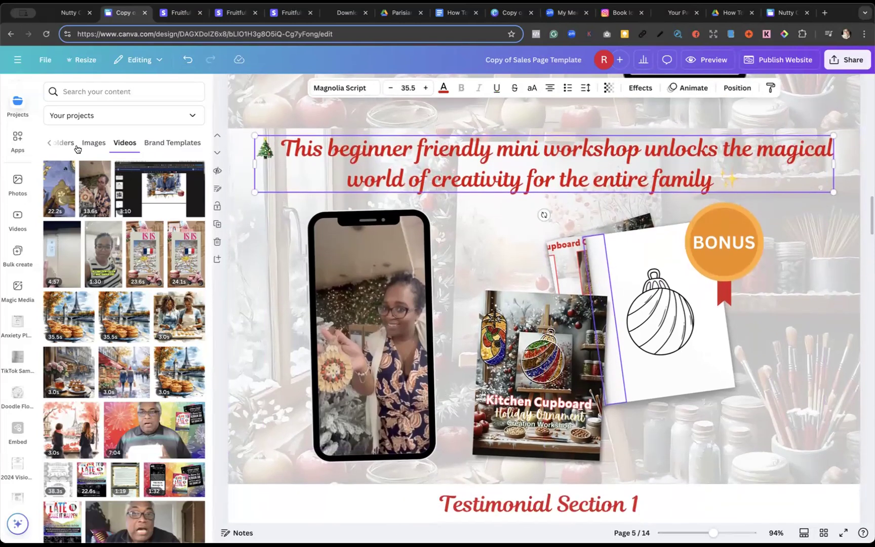
Review the finished layouts of pages 4 and 5 without the side panel, continuing to the Testimonial Section 1 page
left_click(225, 86)
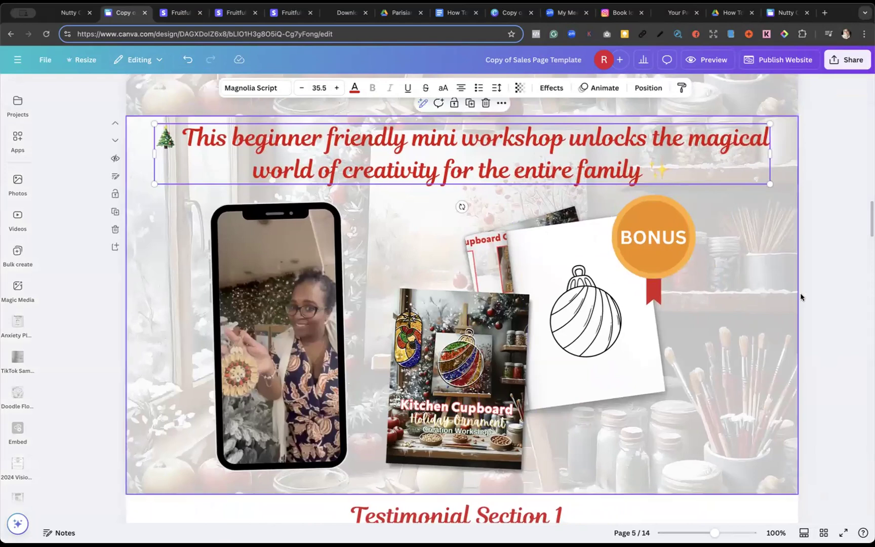
scroll(821, 296, "up", 5)
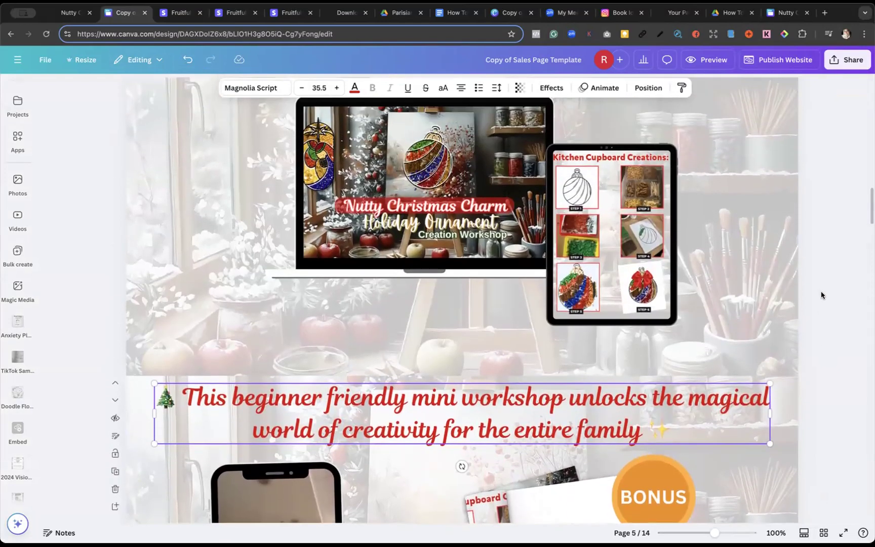
scroll(822, 295, "up", 2)
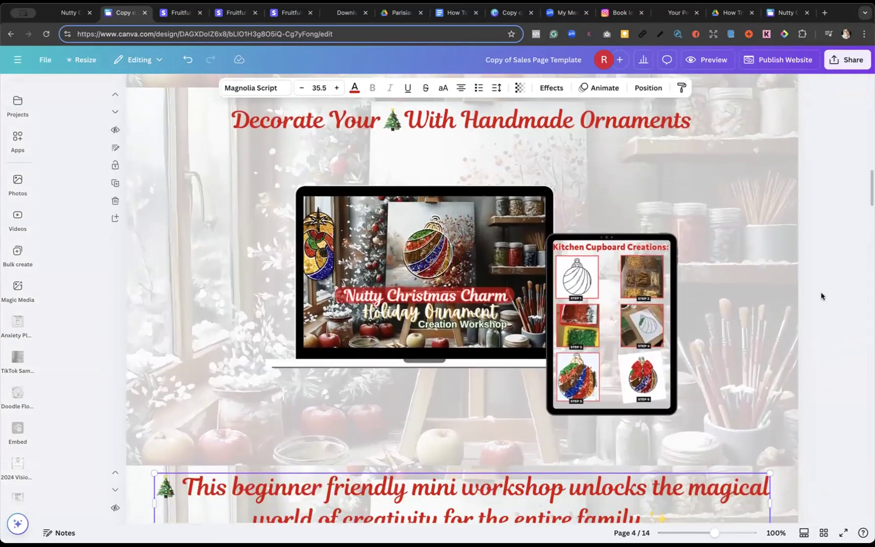
scroll(821, 295, "down", 6)
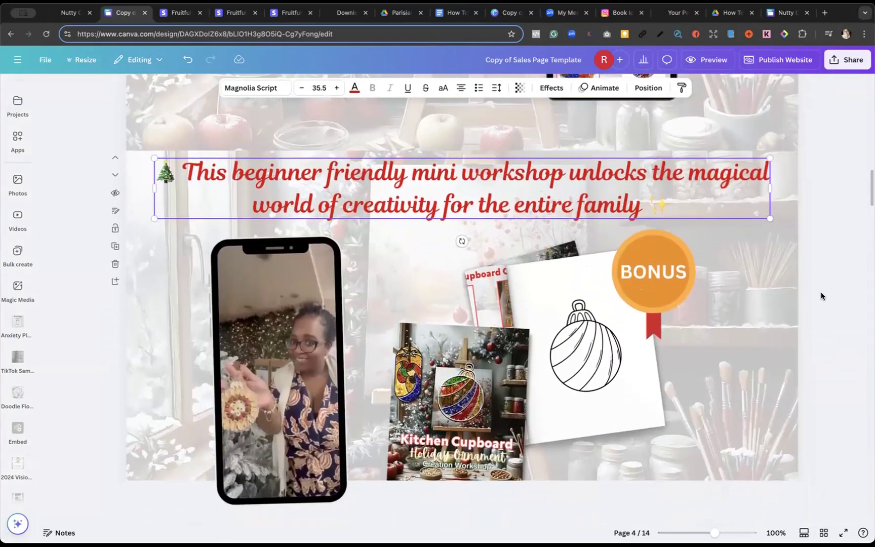
scroll(821, 296, "down", 2)
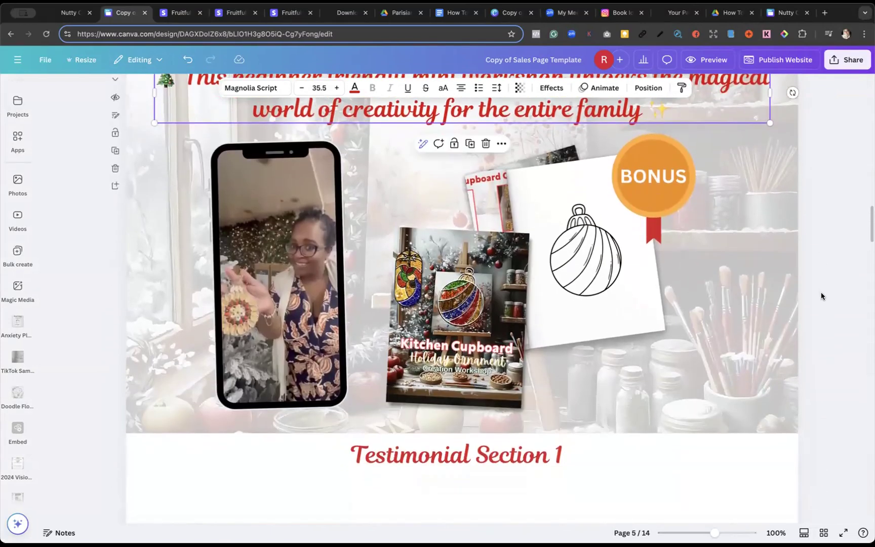
scroll(820, 296, "down", 3)
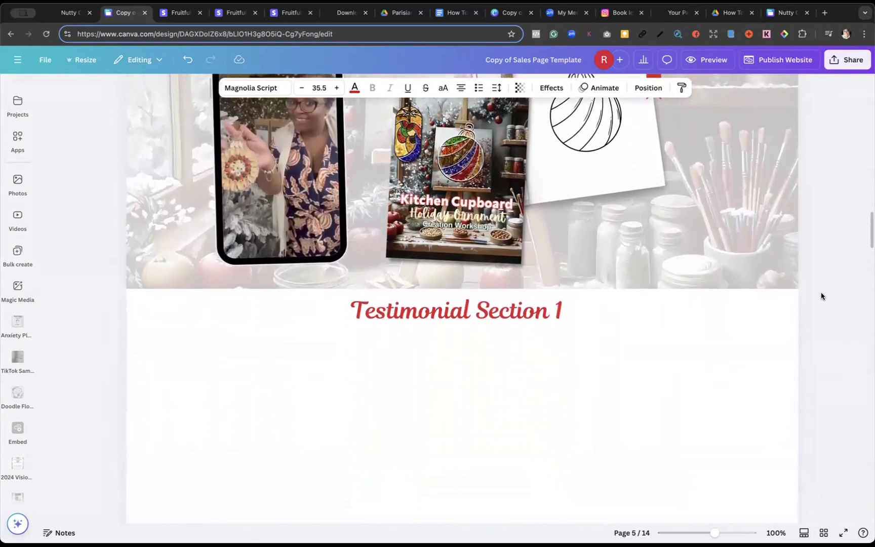
scroll(821, 296, "down", 3)
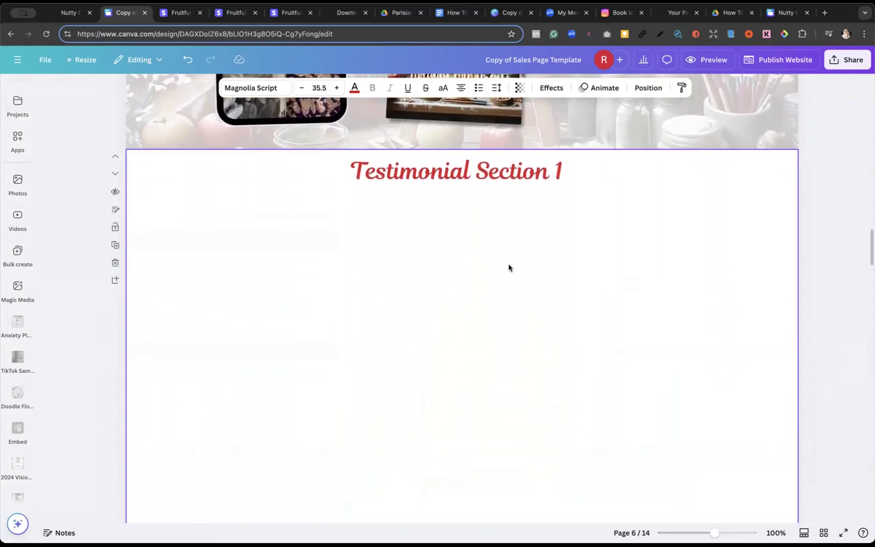
Examine the attendee testimonial section on the published registration page as a reference, and return to the template
left_click(71, 13)
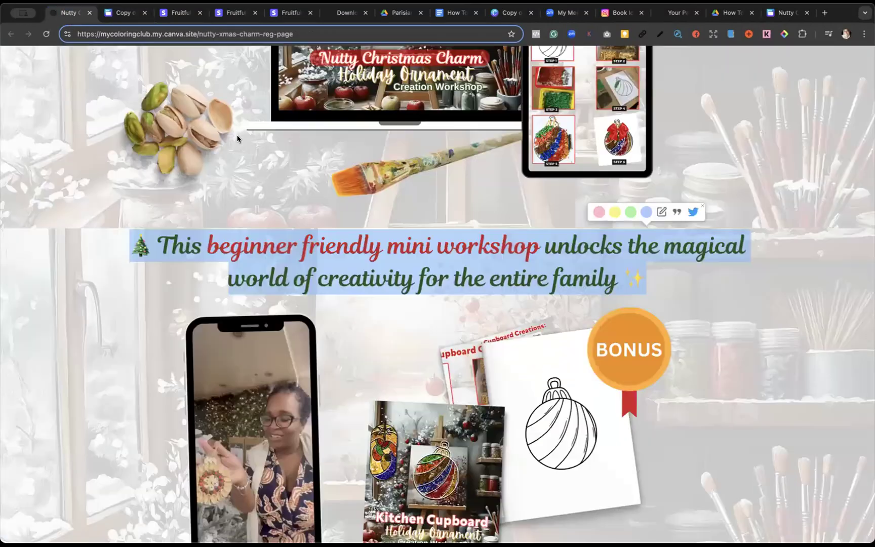
scroll(465, 213, "down", 10)
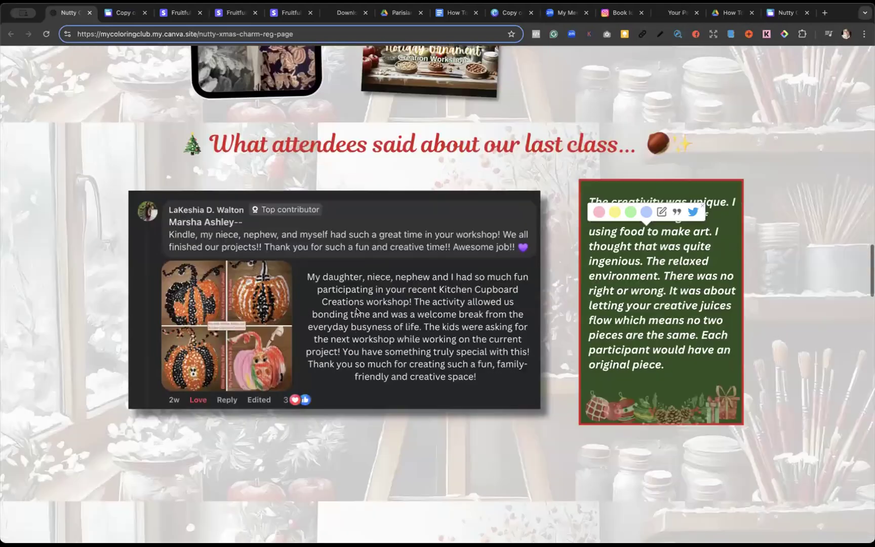
scroll(449, 329, "up", 1)
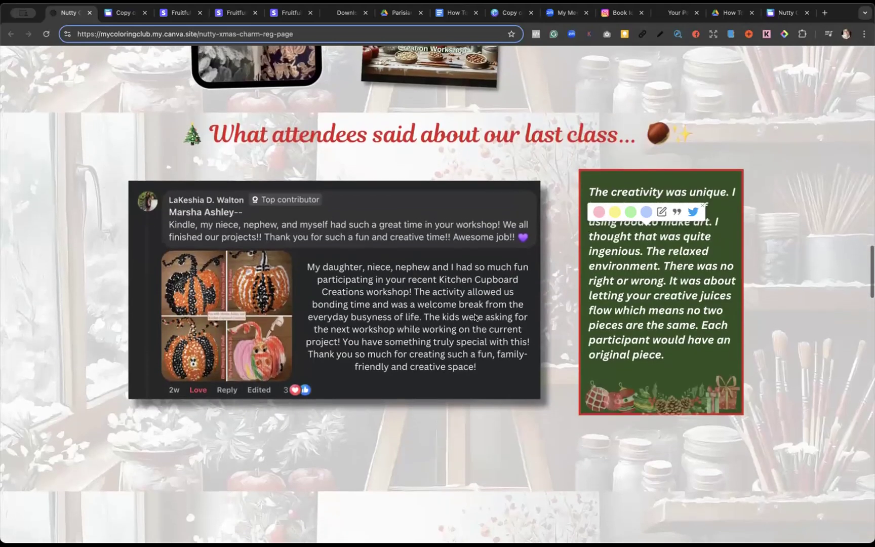
left_click(121, 14)
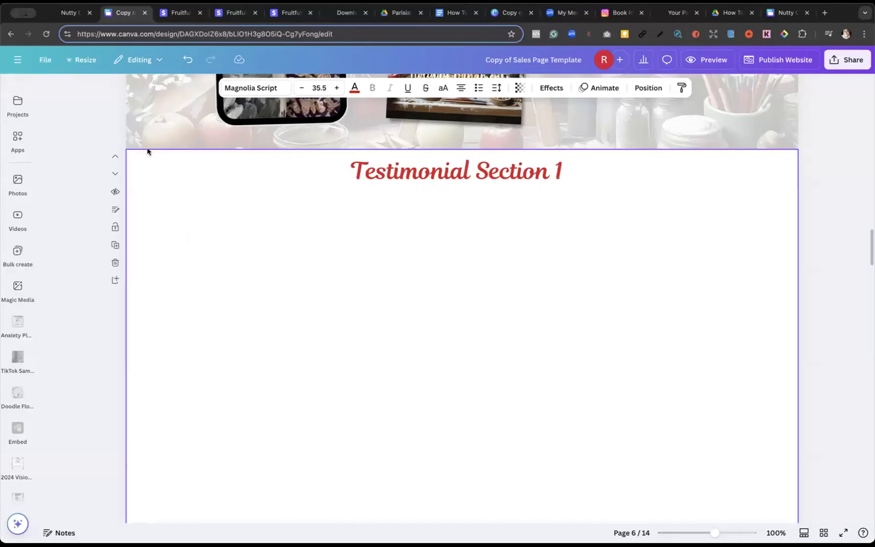
left_click(183, 137)
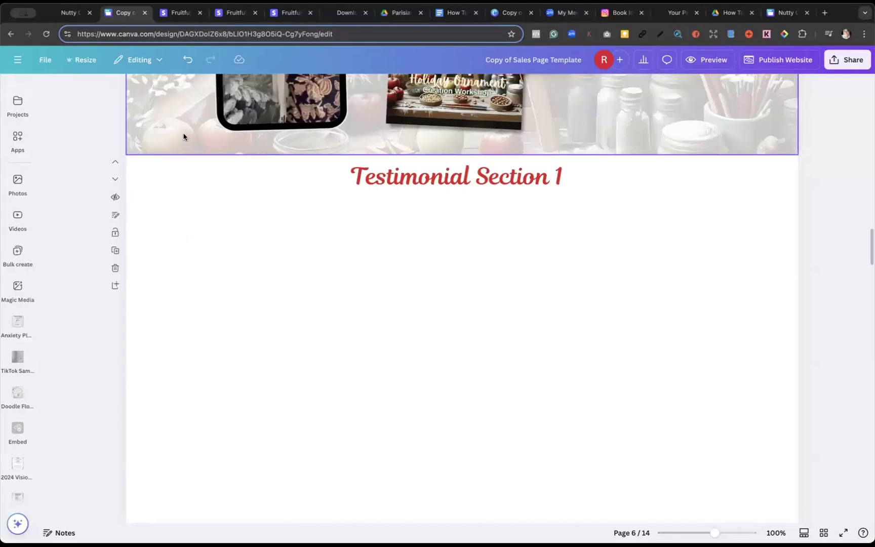
left_click(177, 267)
type("🎄 This beginner friendly mini workshop unlocks the magical world of creativity for the entire family ✨")
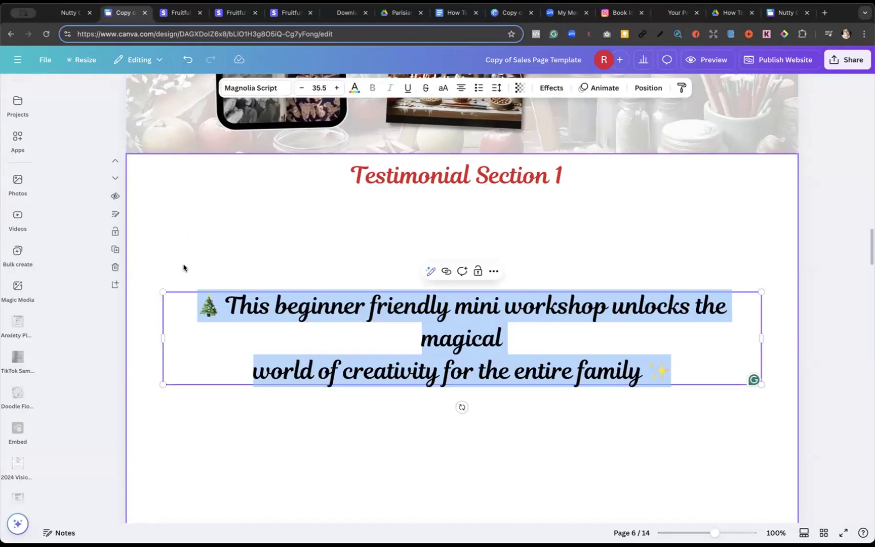
key("ctrl+z")
Copy page 5's snowy studio background onto page 6, behind the "Testimonial Section 1" heading
left_click(181, 107)
key("ctrl+c")
left_click(187, 268)
key("ctrl+v")
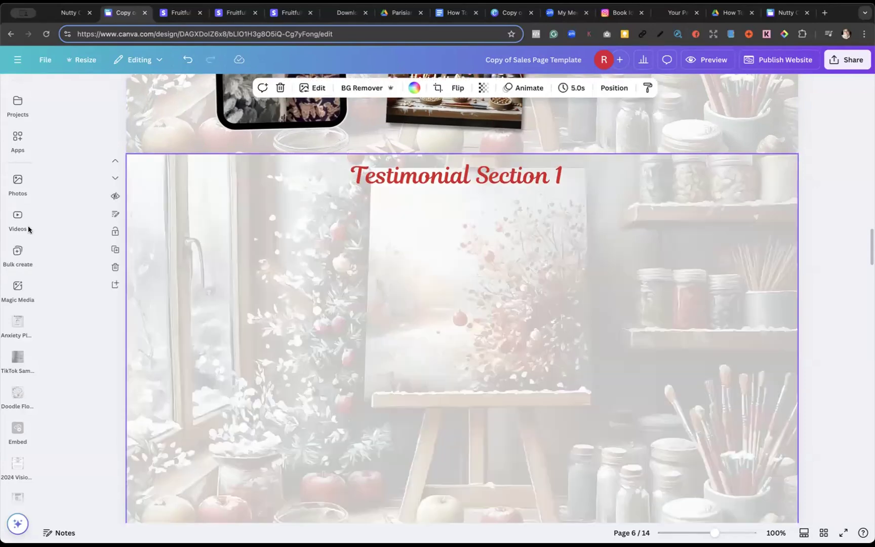
Open the Nutty Christmas Charm Assets folder among the project folders and find the testimonial screenshots for page 6
left_click(18, 150)
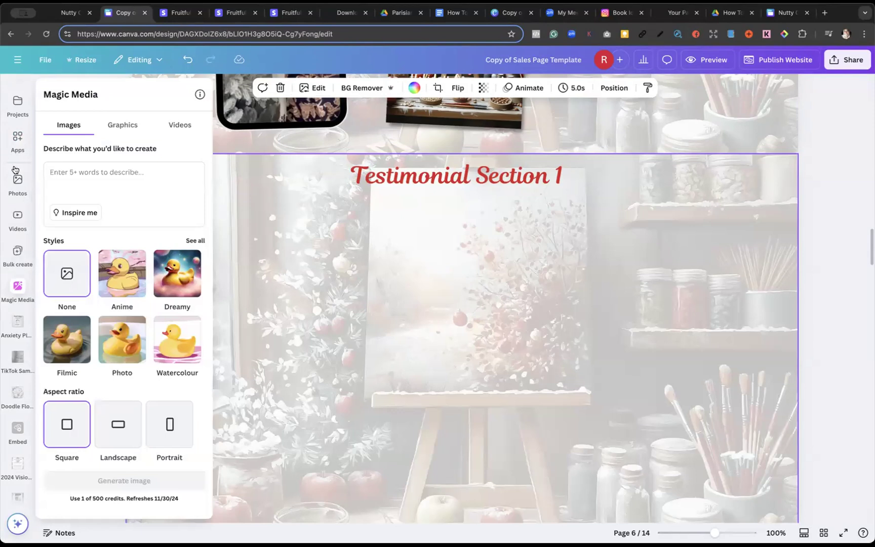
scroll(21, 163, "up", 2)
mouse_move(20, 184)
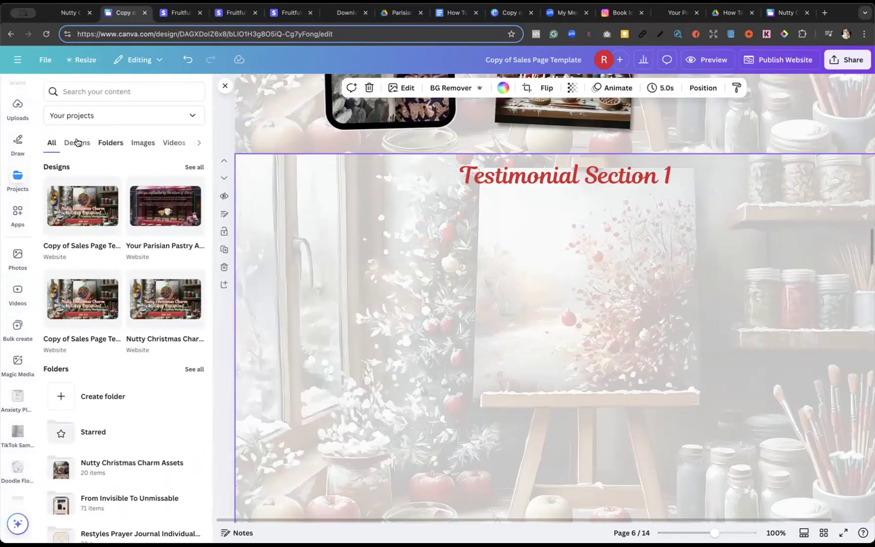
left_click(107, 143)
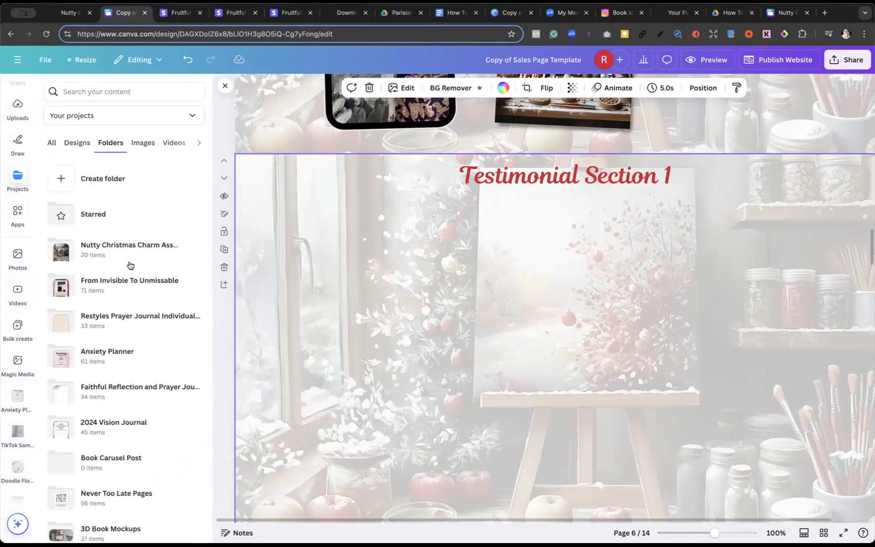
left_click(130, 263)
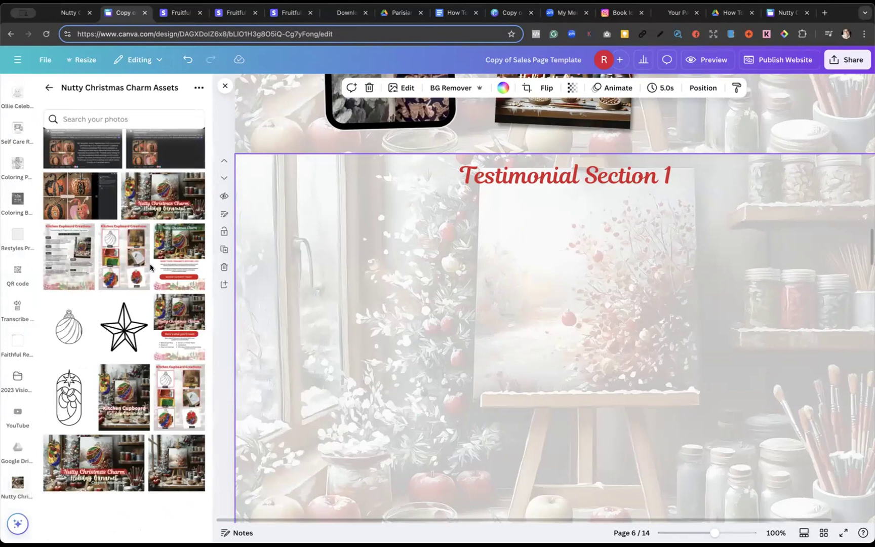
scroll(150, 263, "up", 3)
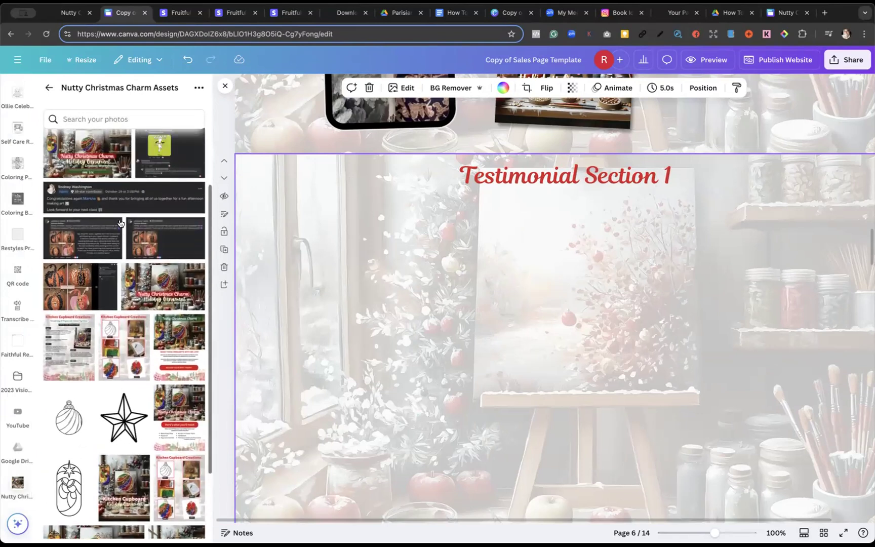
Add the pumpkin workshop testimonial screenshot to page 6, scale it to about 800 wide, and place it left of centre under the heading
left_click(84, 252)
left_click_drag(810, 469, 728, 415)
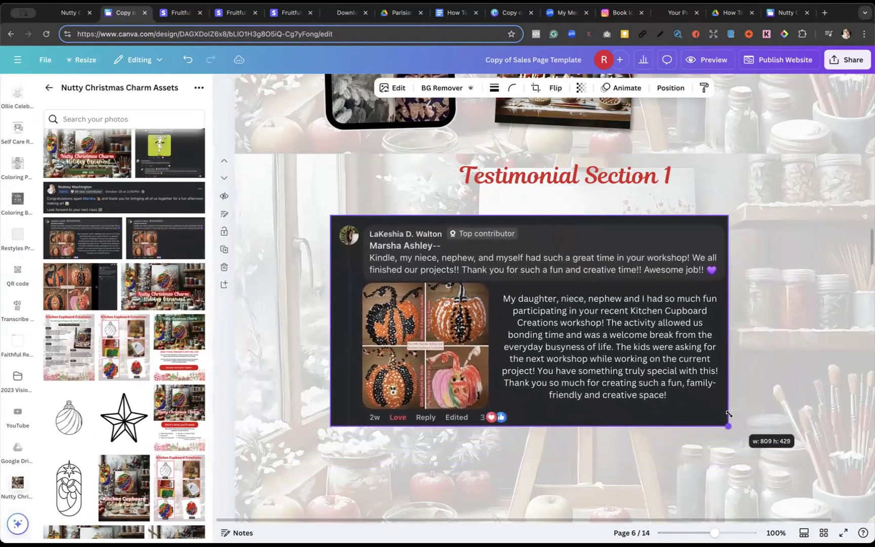
left_click_drag(669, 372, 609, 366)
scroll(608, 366, "right", 1)
scroll(427, 144, "left", 2)
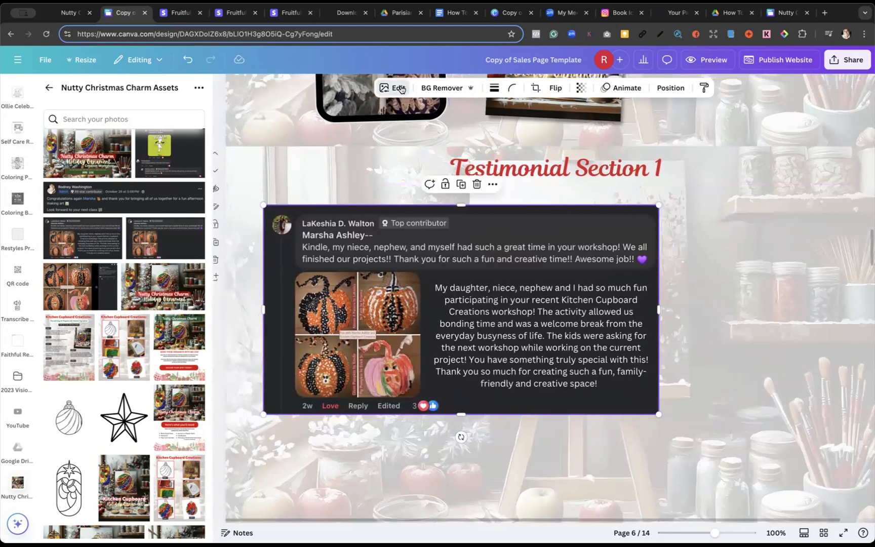
Apply a Drop shadow effect to the testimonial screenshot on page 6
left_click(399, 88)
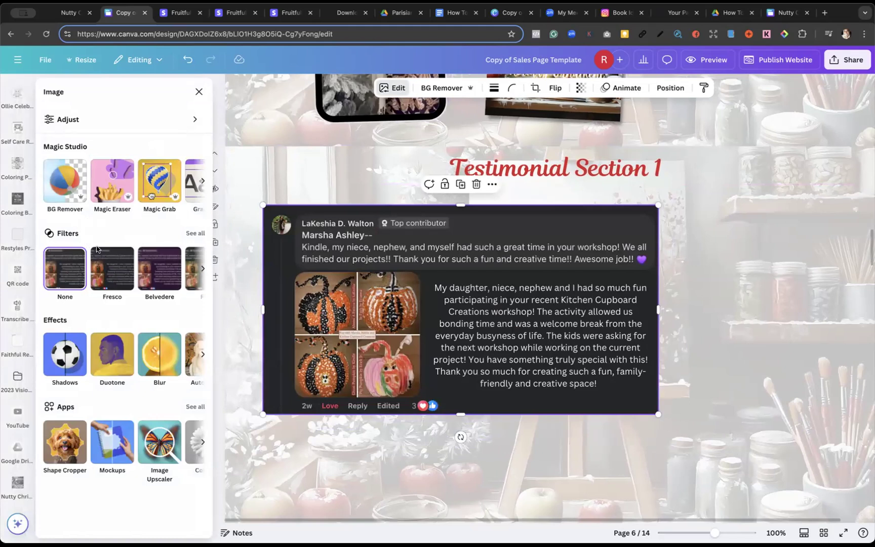
left_click(64, 356)
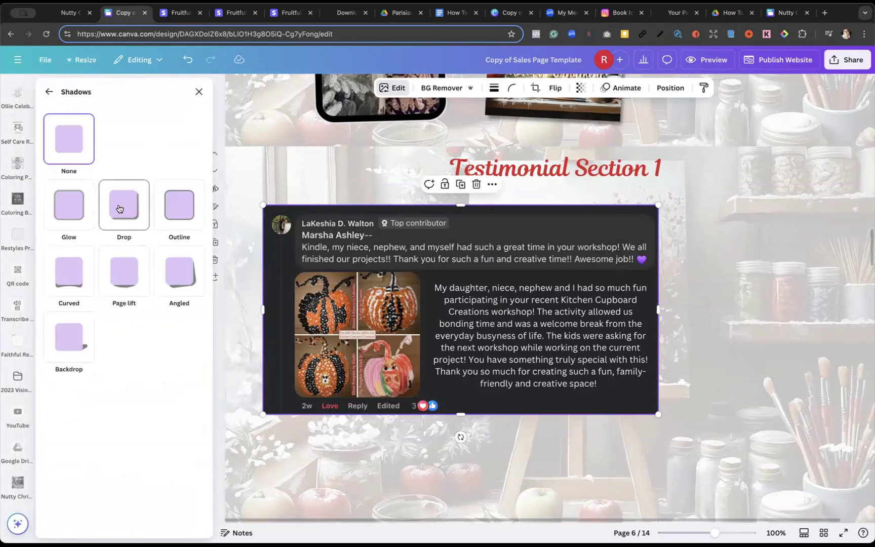
left_click(119, 208)
left_click(747, 271)
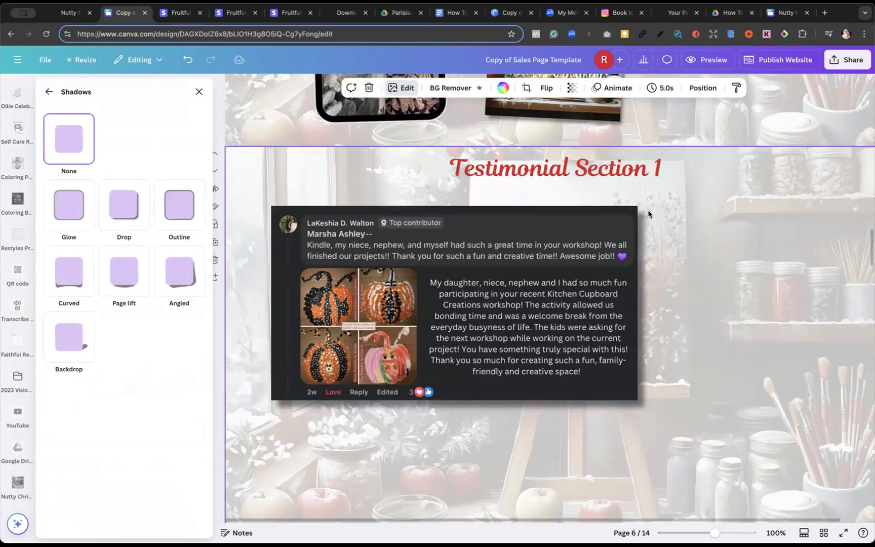
Check the published testimonial section, then copy the macaroni image from page 4 of the Registration Page design to beside page 4's tablet mockup
left_click(66, 14)
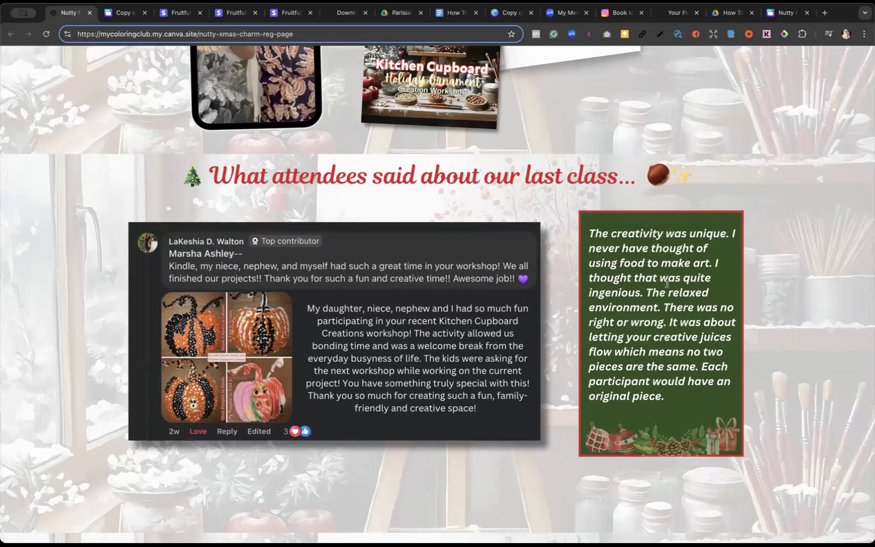
scroll(664, 282, "down", 2)
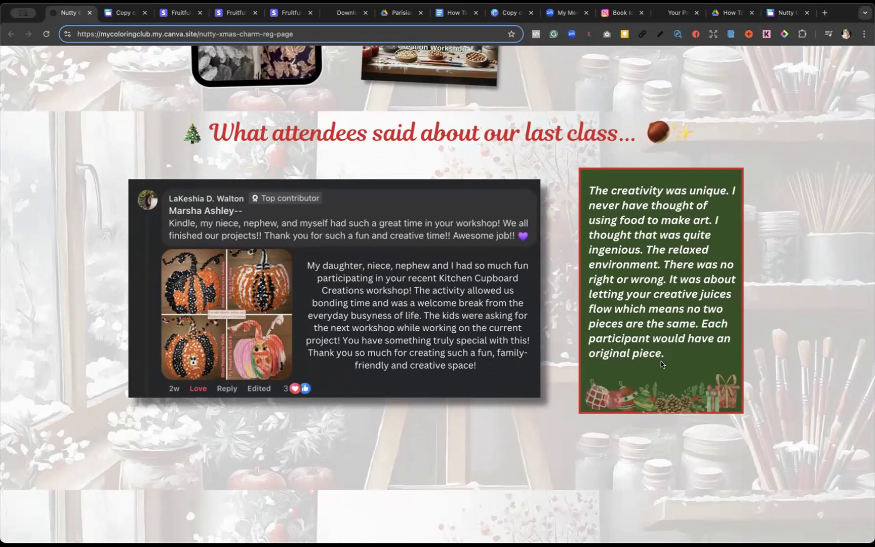
left_click(786, 14)
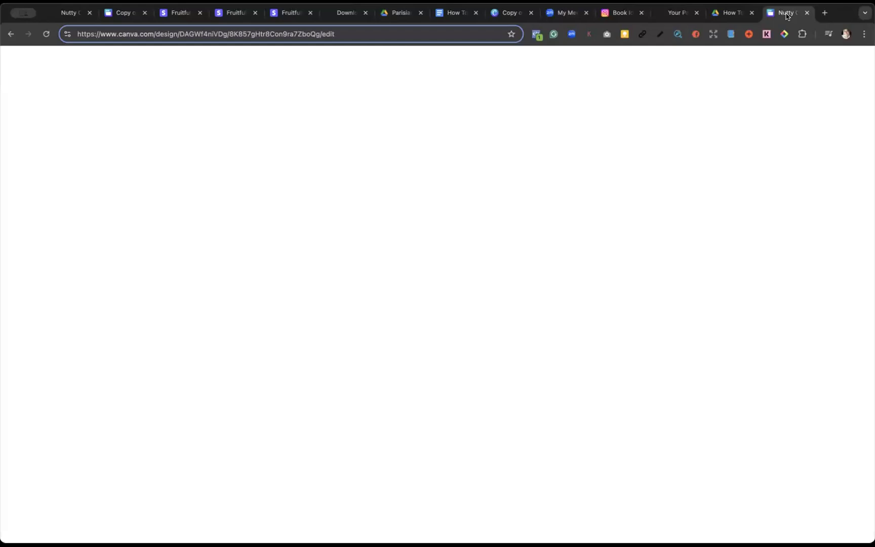
scroll(811, 233, "down", 2)
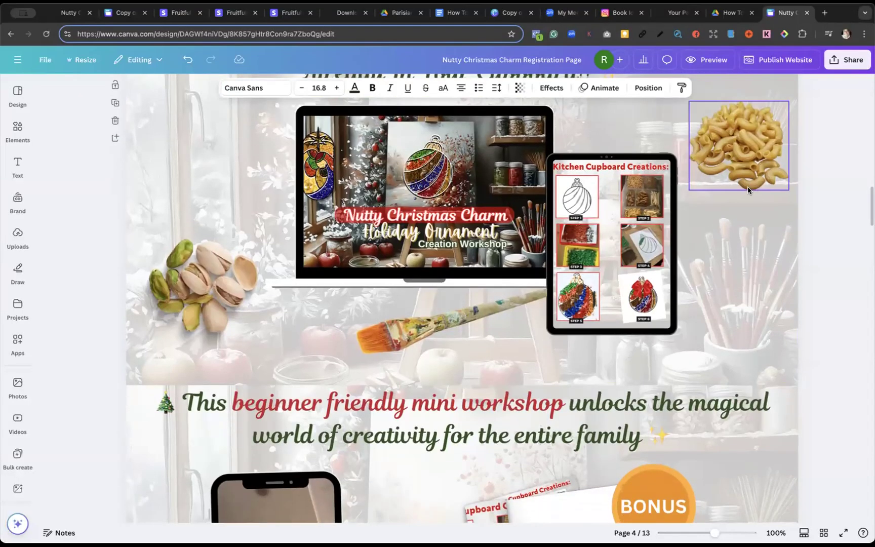
scroll(747, 191, "up", 4)
left_click(746, 248)
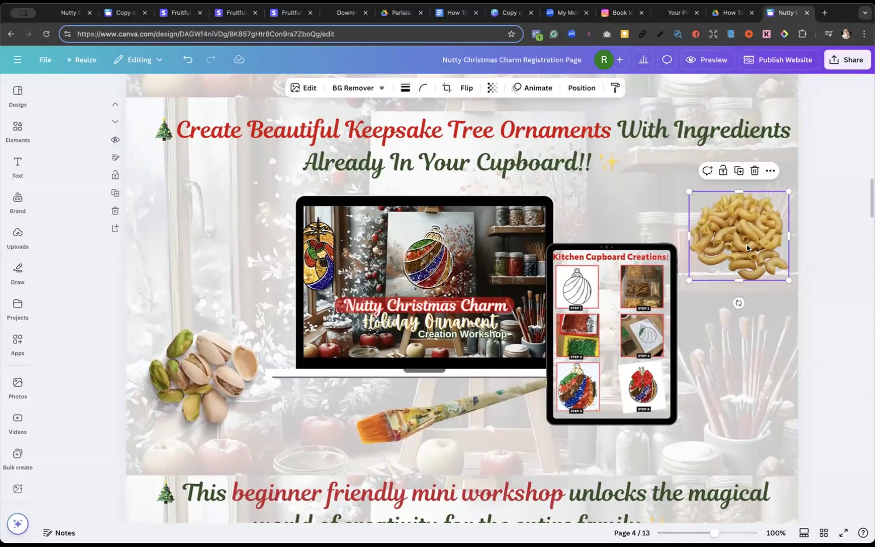
left_click(125, 13)
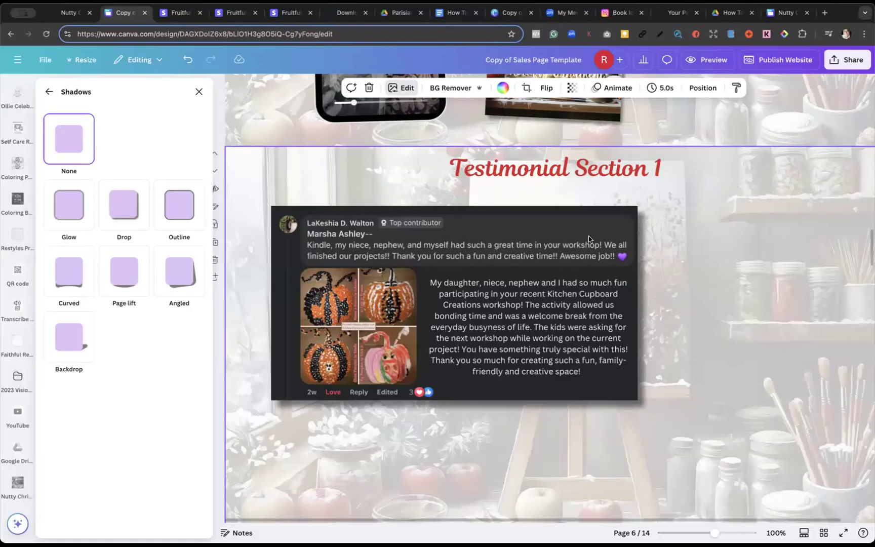
scroll(658, 253, "up", 5)
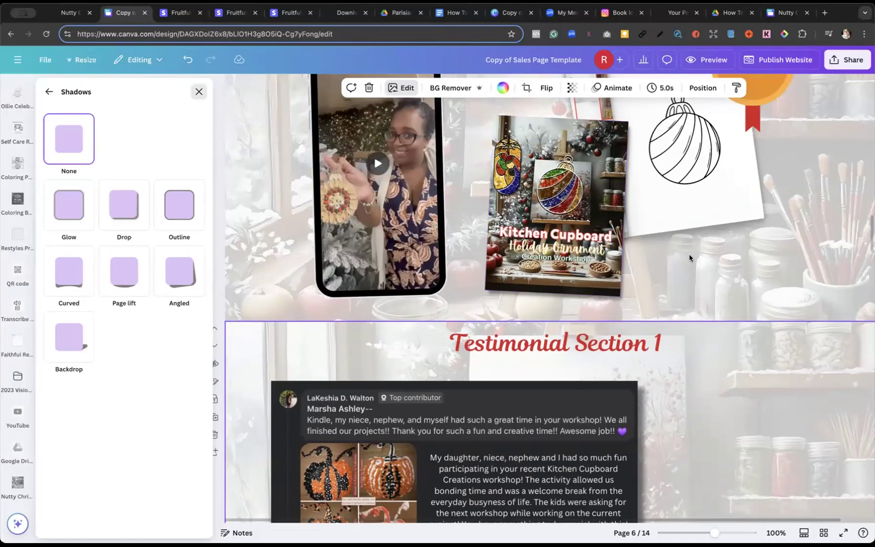
scroll(699, 255, "up", 10)
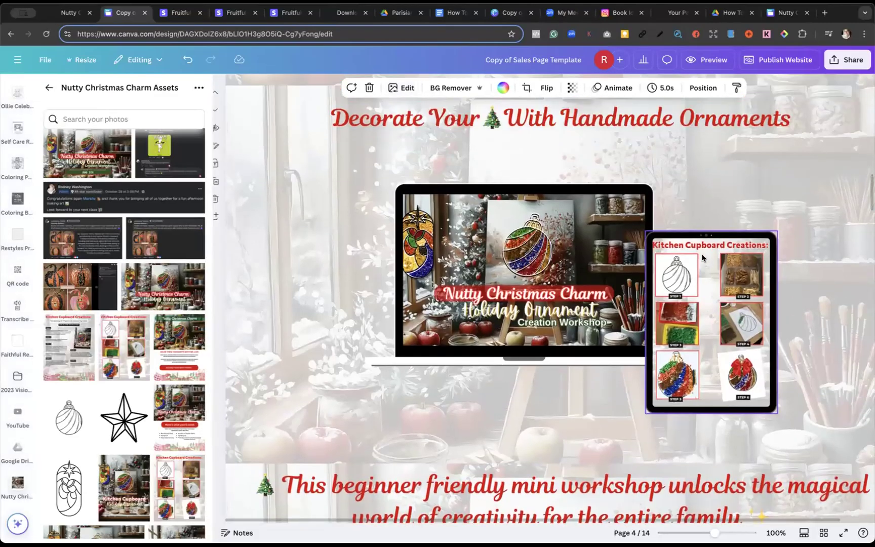
scroll(702, 258, "up", 2)
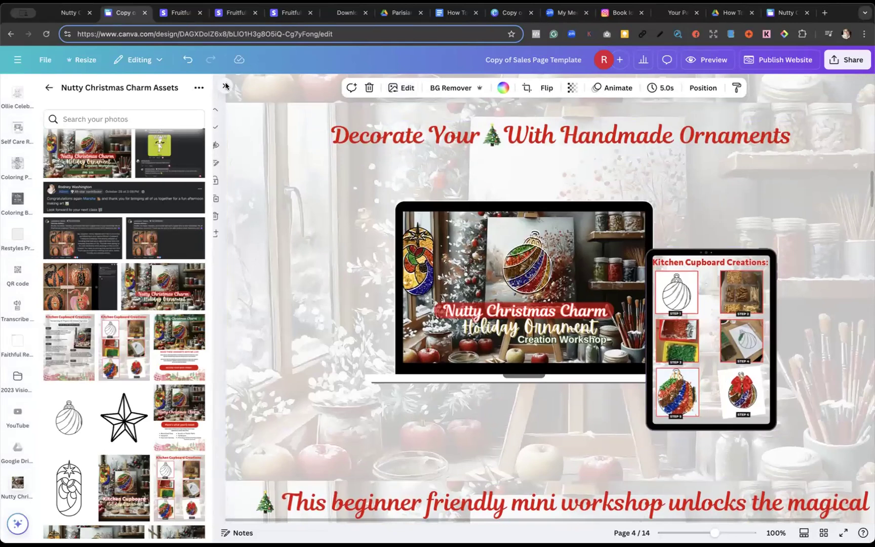
left_click(226, 87)
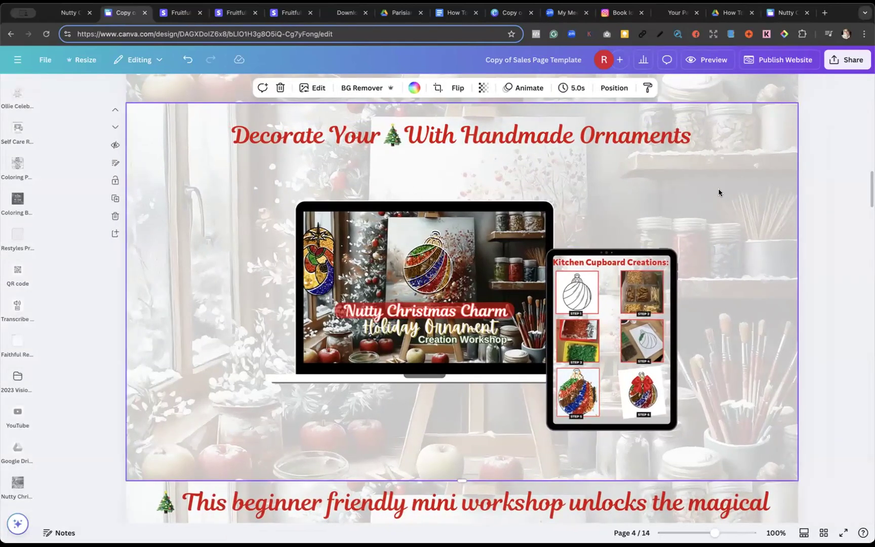
key("super+v")
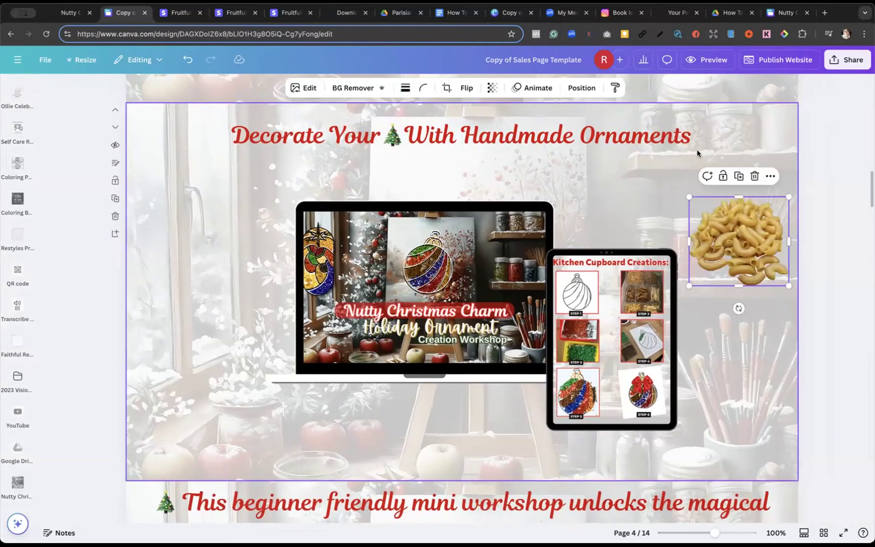
Copy the pistachio image from page 4 of the Registration Page design onto page 4 of the sales page template, left of the laptop mockup
left_click(786, 13)
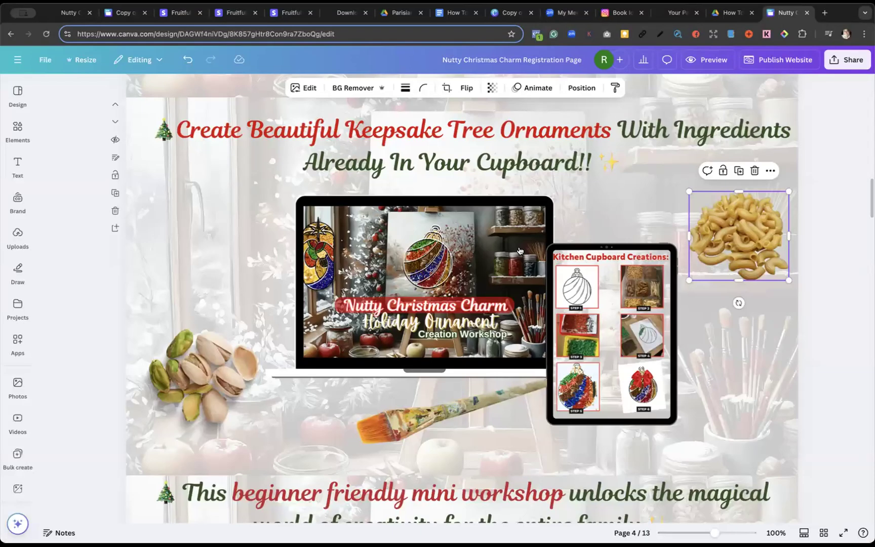
left_click(194, 373)
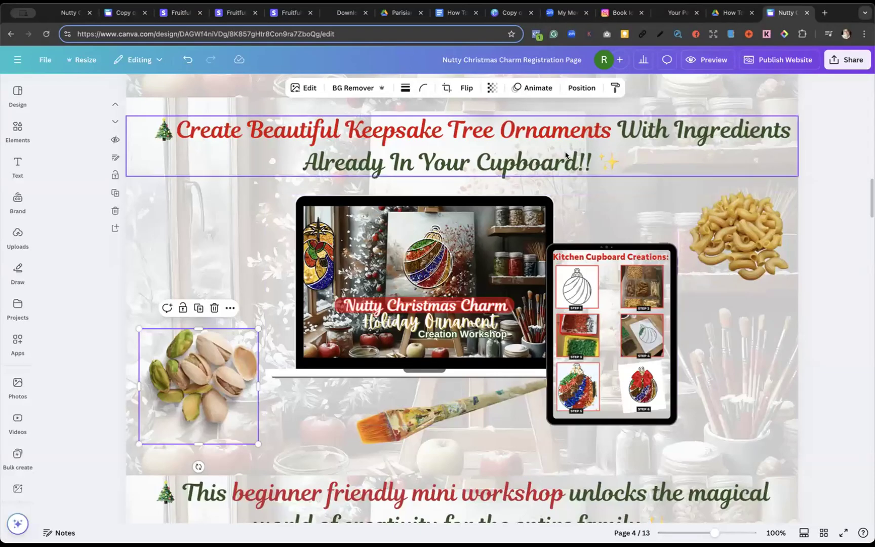
left_click(124, 12)
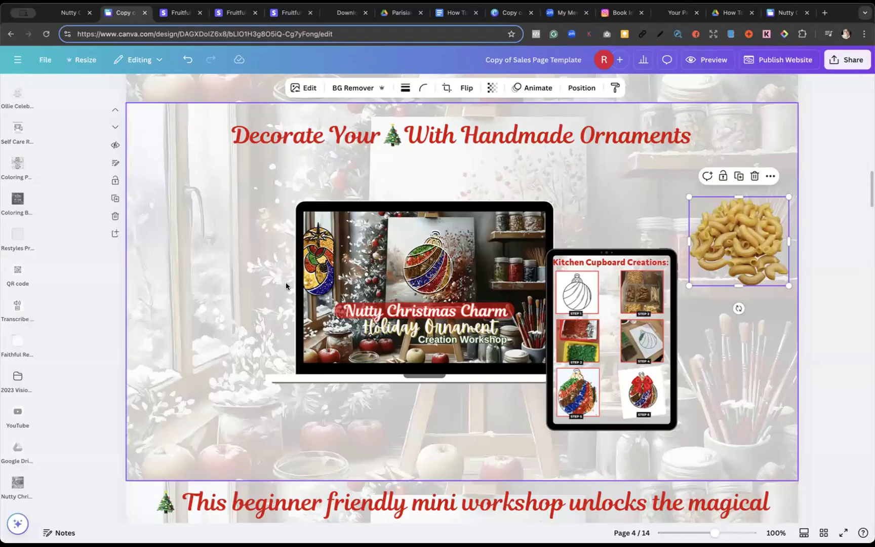
left_click(203, 338)
key("ctrl+v")
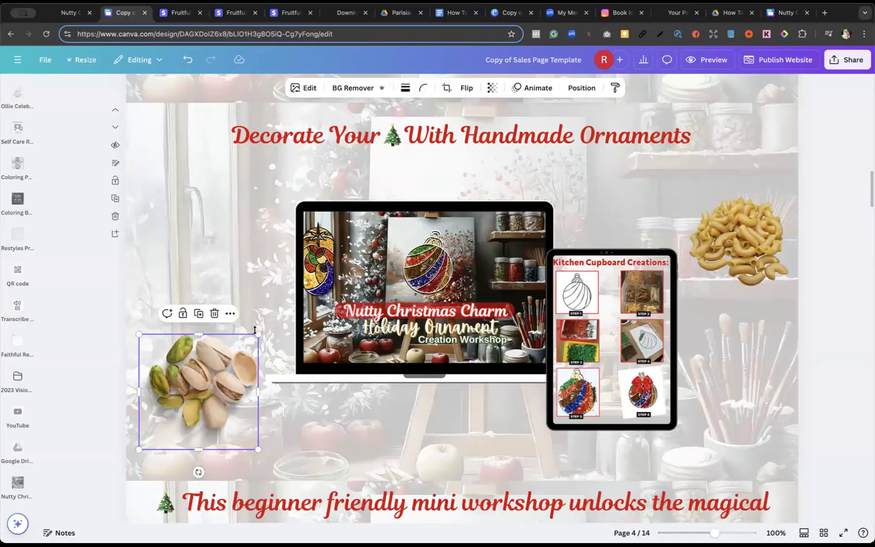
left_click(844, 315)
scroll(844, 315, "down", 5)
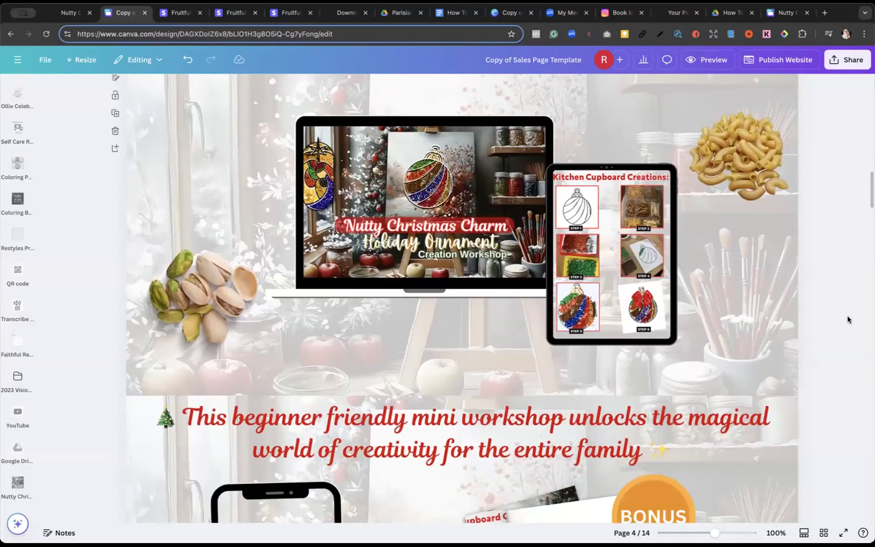
Copy the paintbrush image from the Registration Page design onto page 4 of the sales page template, below the laptop mockup
left_click(786, 13)
left_click(485, 397)
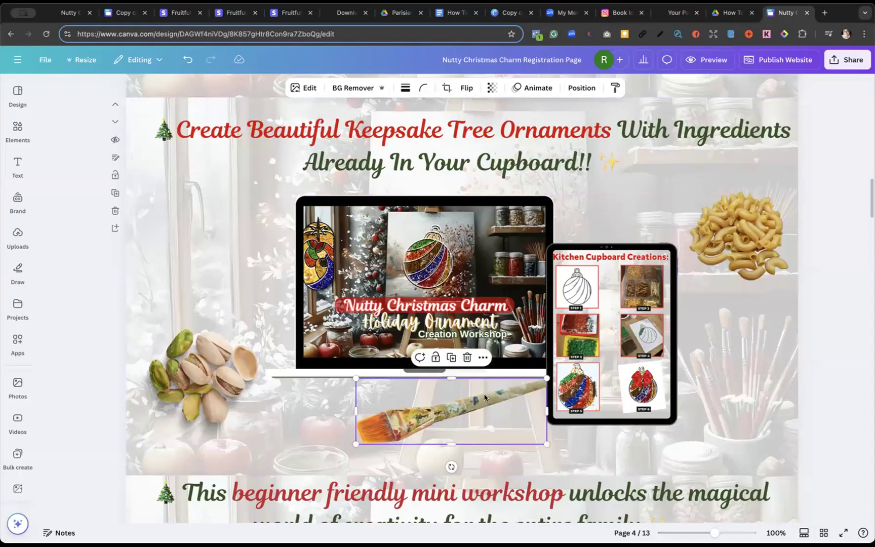
left_click(123, 15)
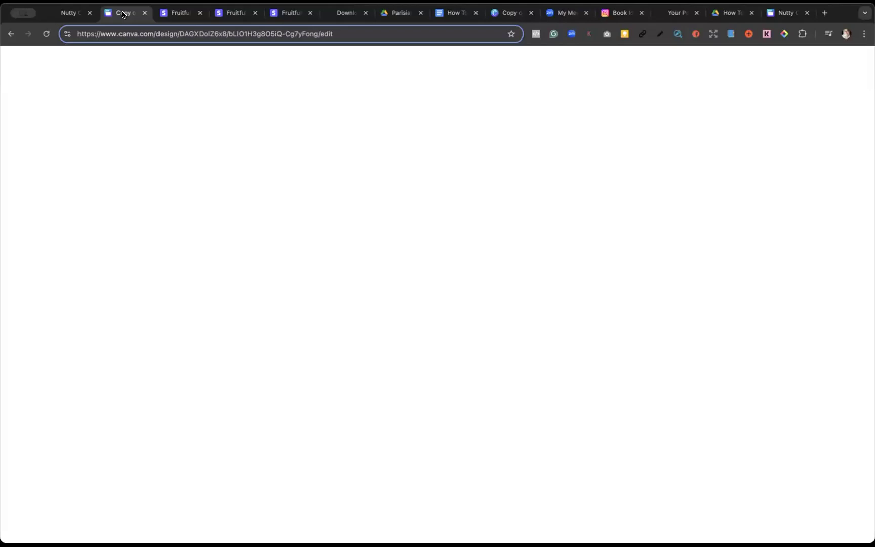
left_click(420, 249)
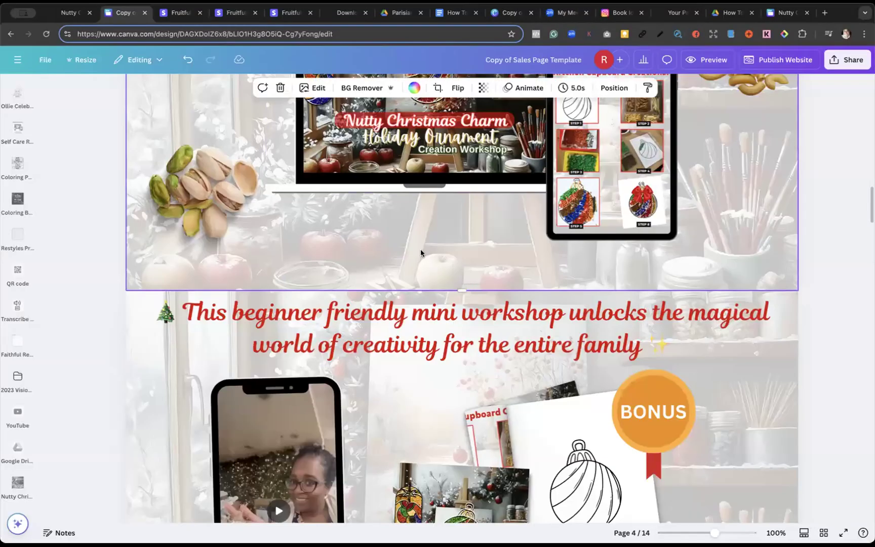
key("ctrl+v")
left_click(637, 274)
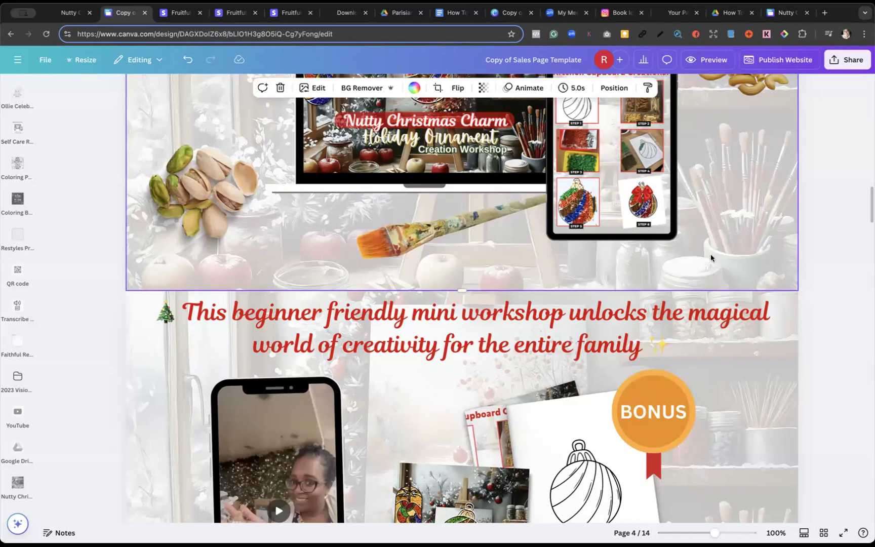
Move the "Decorate Your 🎄 With Handmade Ornaments" heading slightly lower on page 4, keeping it centred
scroll(711, 257, "up", 5)
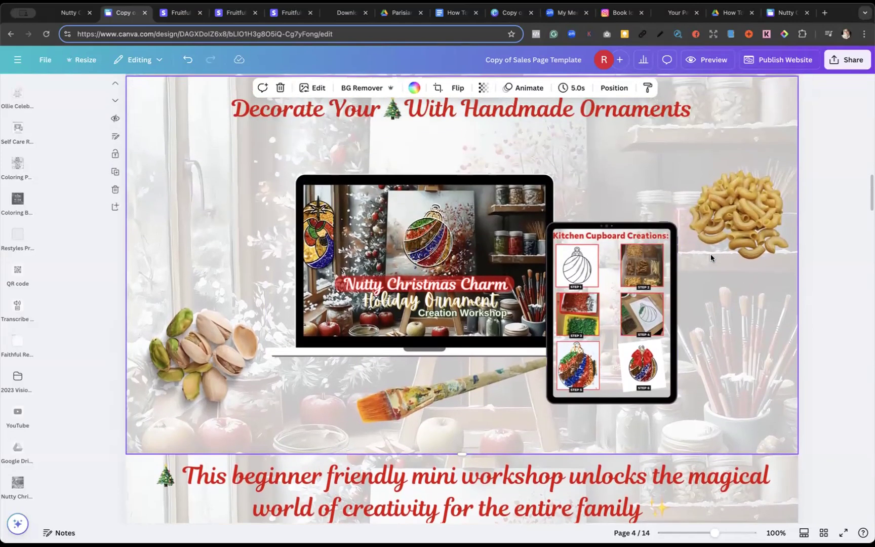
scroll(711, 258, "up", 2)
left_click(548, 152)
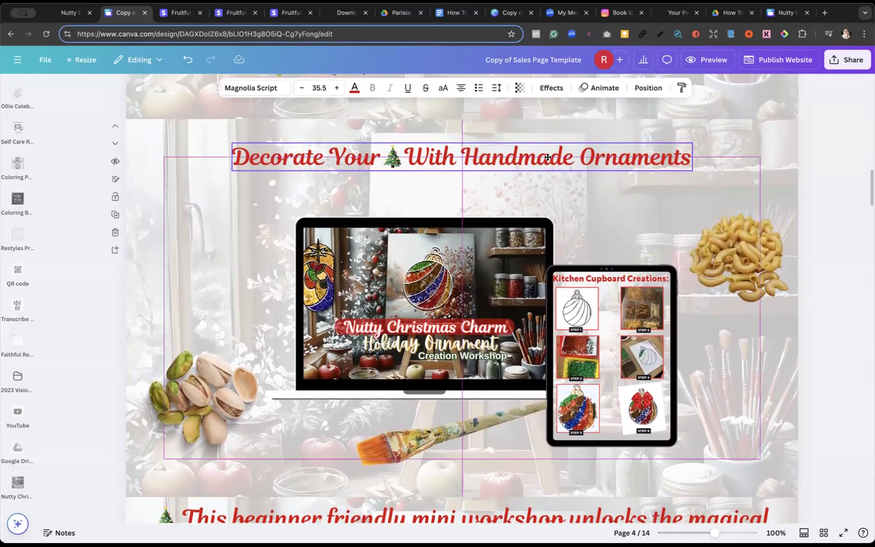
Examine pages 5 to 7, then open page 10 with the "3 Reasons Why You Should Join Us" benefits from the page overview
scroll(765, 337, "down", 1)
scroll(765, 338, "down", 10)
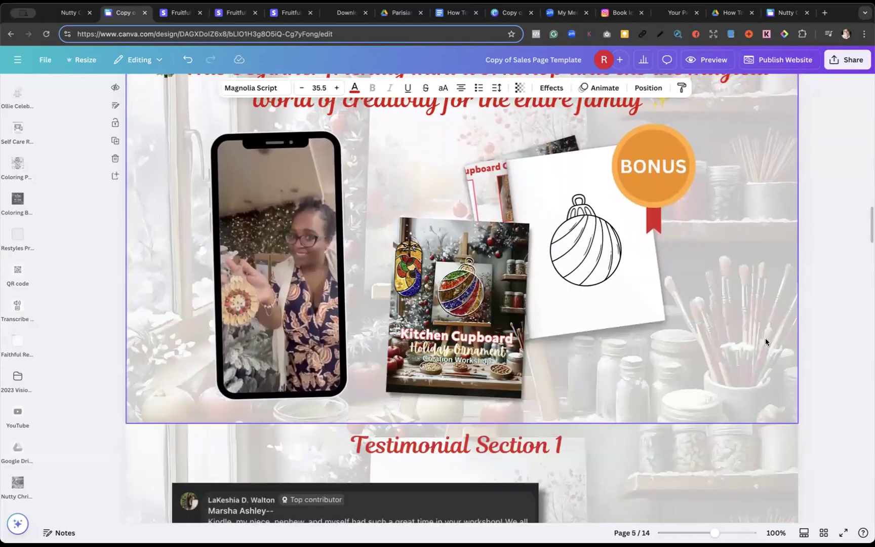
scroll(765, 339, "down", 8)
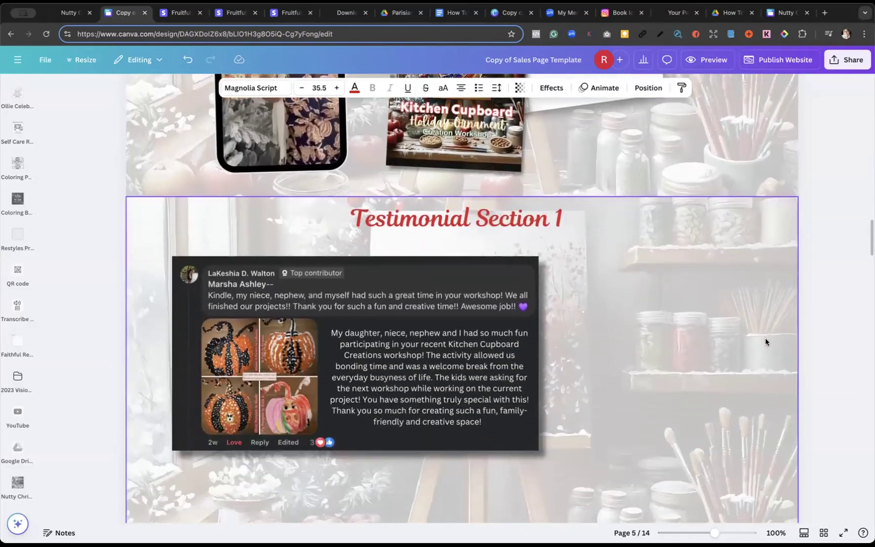
scroll(501, 352, "down", 2)
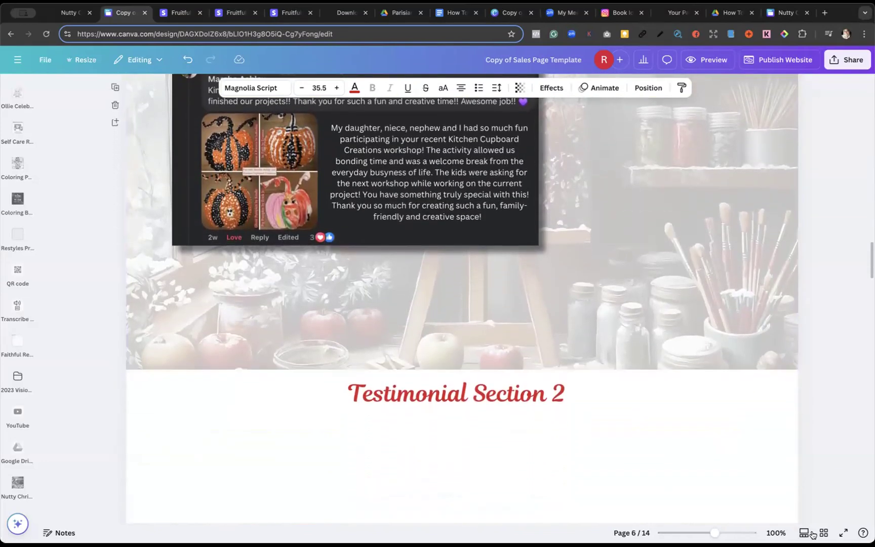
left_click(825, 534)
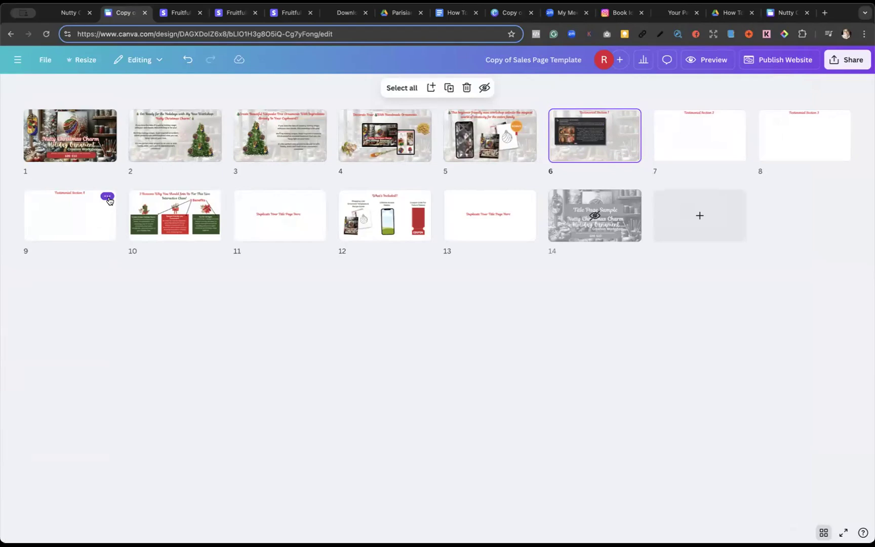
left_click(184, 231)
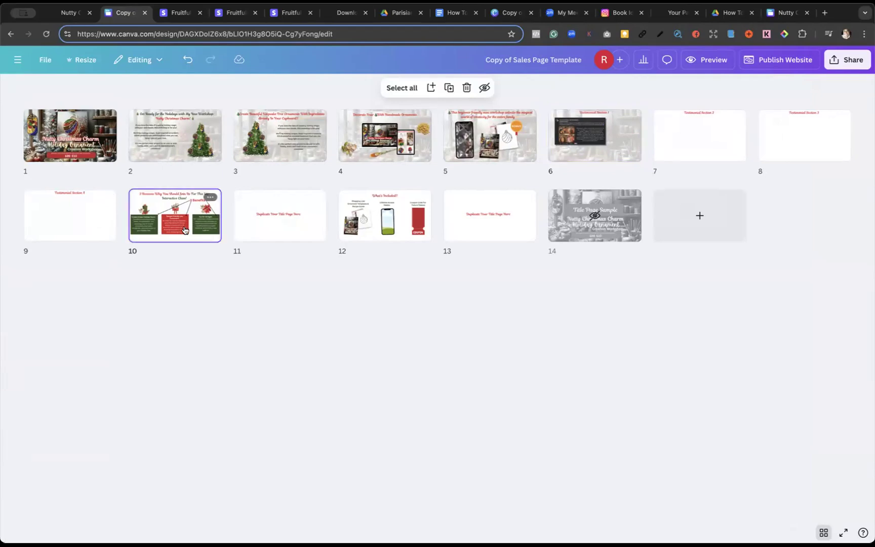
double_click(184, 230)
scroll(471, 282, "down", 2)
scroll(471, 283, "up", 1)
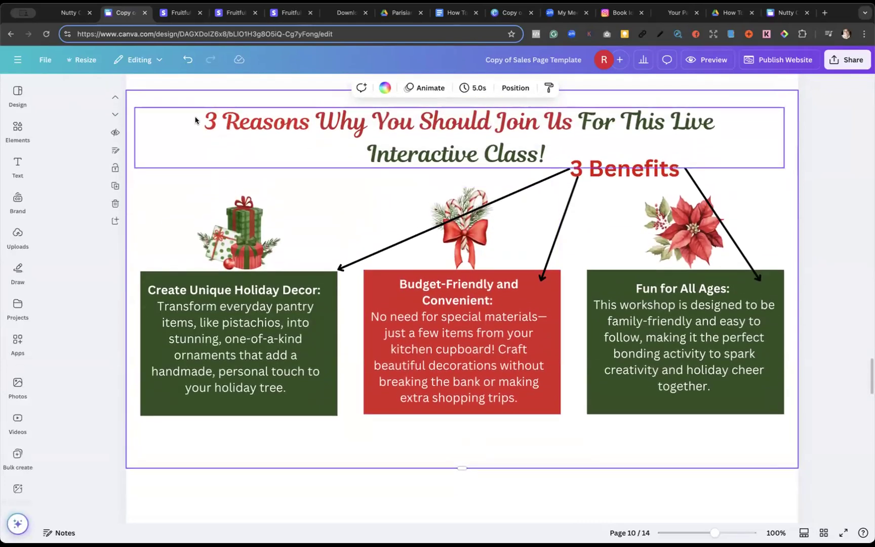
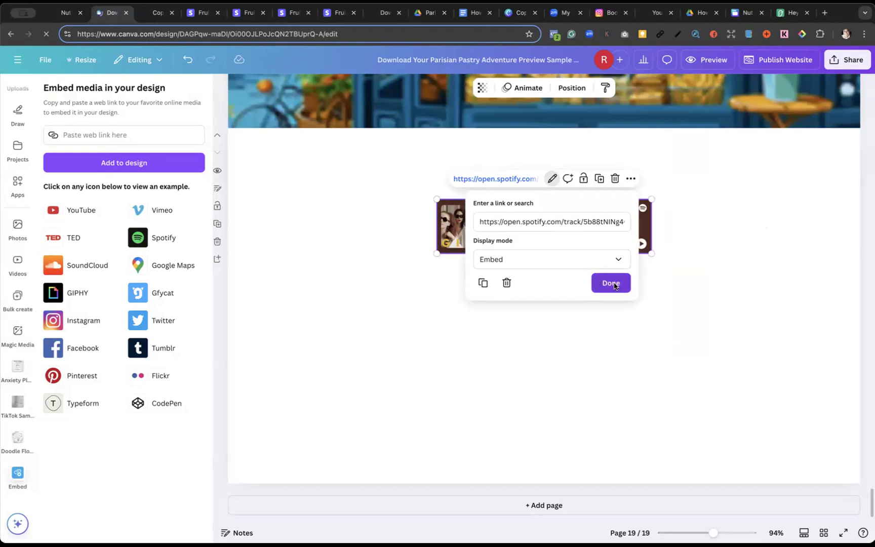
Confirm the Spotify track embed on page 19, embed the Heyzine flipbook link, and place the flipbook on the page's right side
left_click(612, 284)
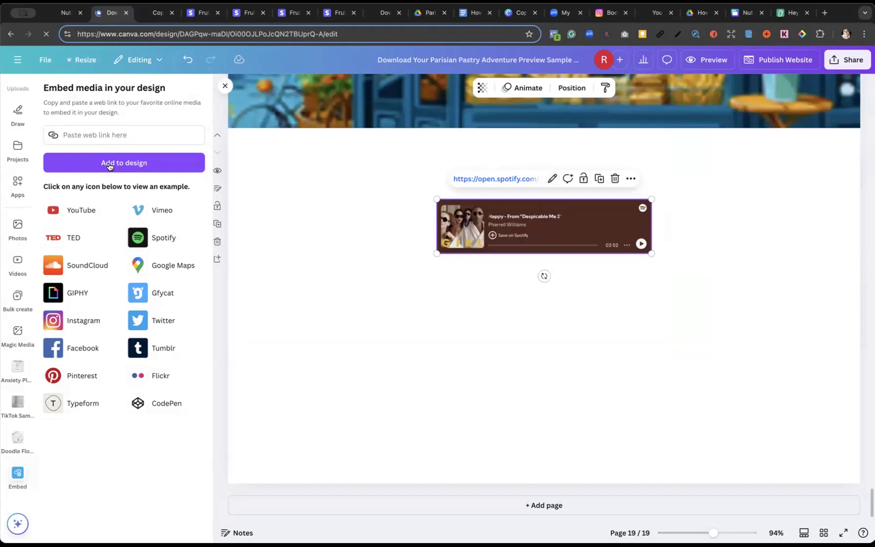
left_click(89, 133)
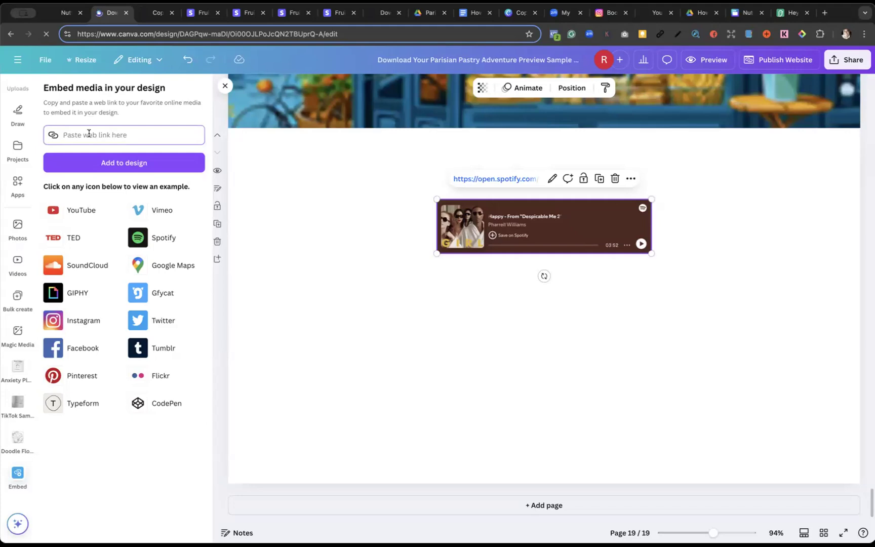
key("super+v")
left_click(136, 172)
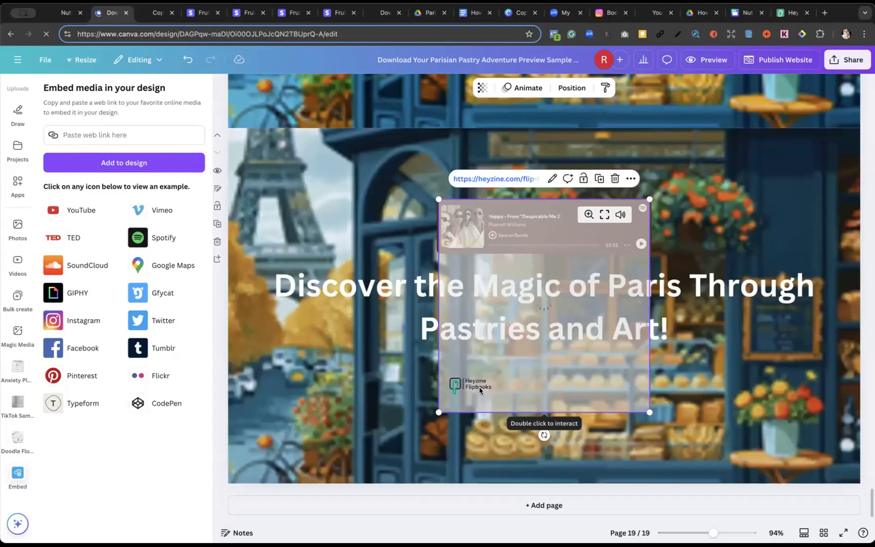
left_click_drag(604, 315, 756, 328)
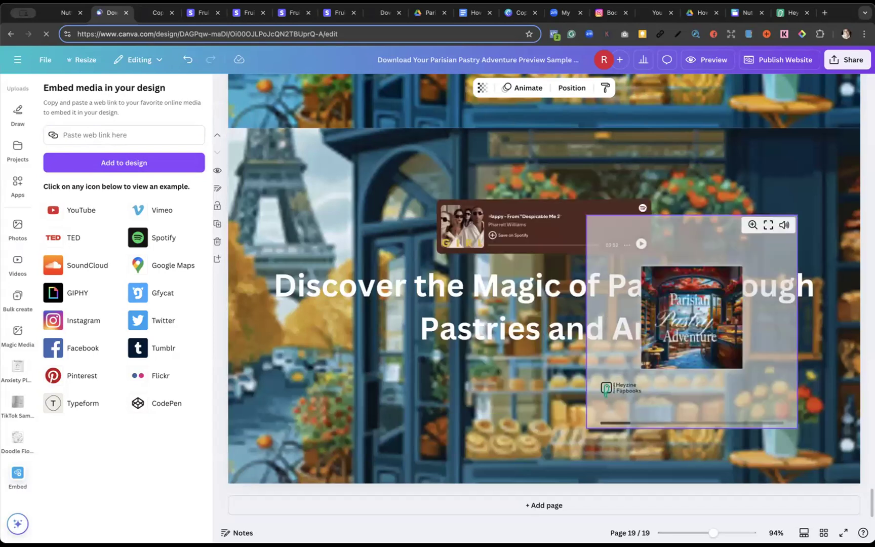
Delete the Paris shop background image and the "Discover the Magic of Paris Through Pastries and Art!" heading from page 19
left_click(403, 263)
key("Delete")
left_click(492, 296)
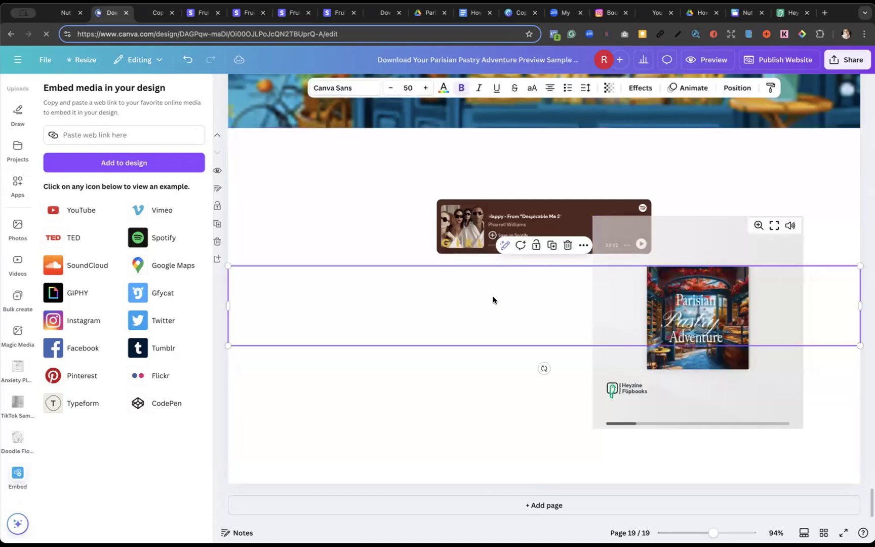
key("Delete")
Arrange page 19's embeds side by side, with the Spotify player at the upper left and the flipbook at the upper right
left_click_drag(534, 236, 405, 231)
left_click(732, 343)
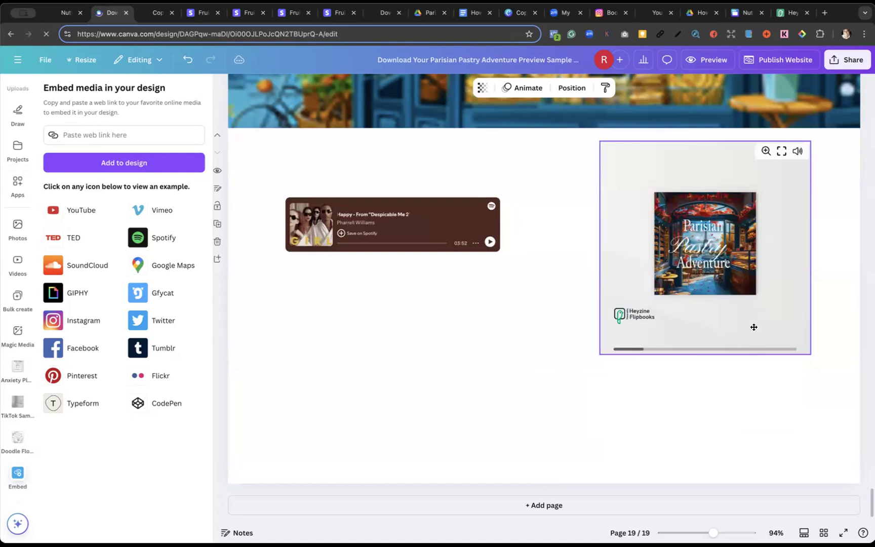
Adjust the Spotify player on page 19, and preview the website from its hero section down to Customer Reviews
left_click(456, 229)
left_click_drag(461, 255, 468, 283)
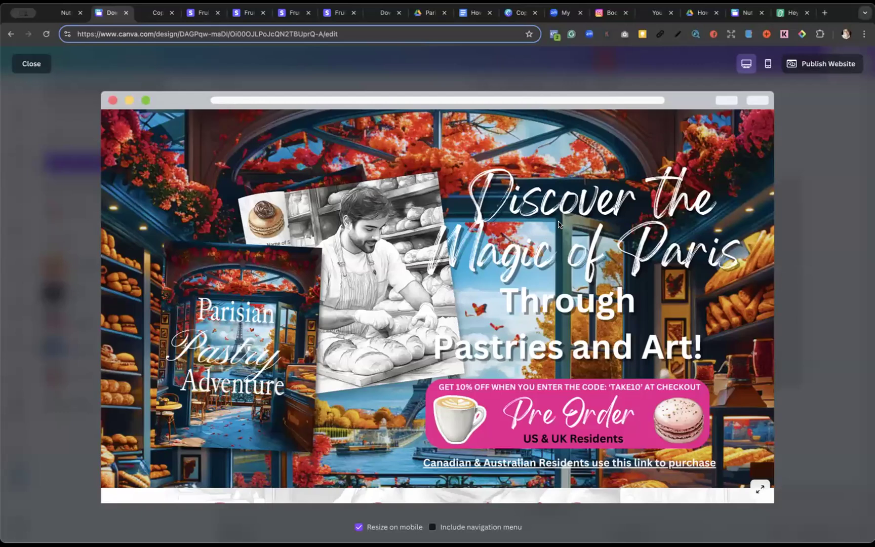
scroll(559, 224, "down", 5)
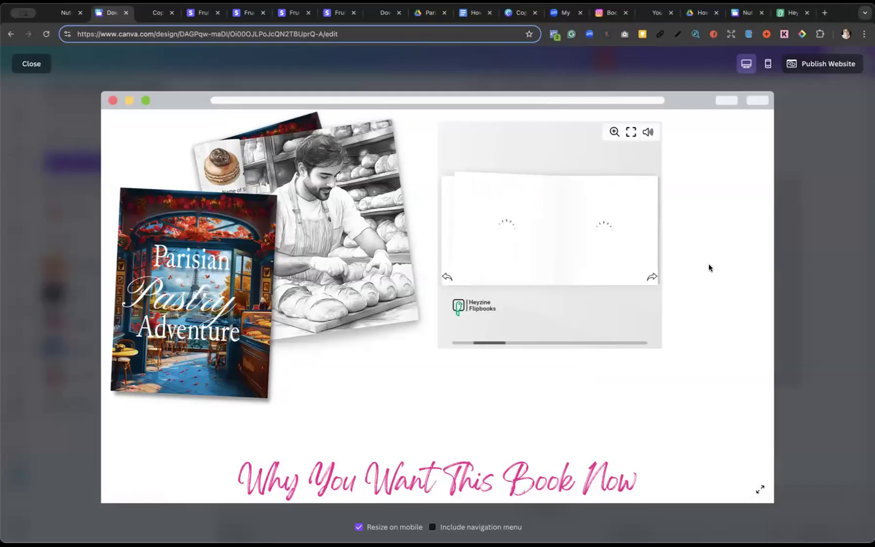
scroll(708, 267, "down", 5)
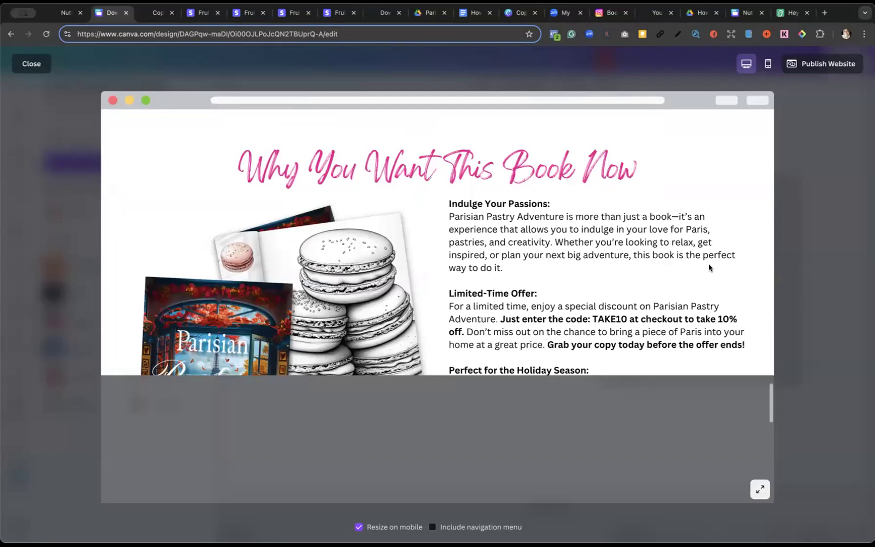
scroll(709, 267, "down", 5)
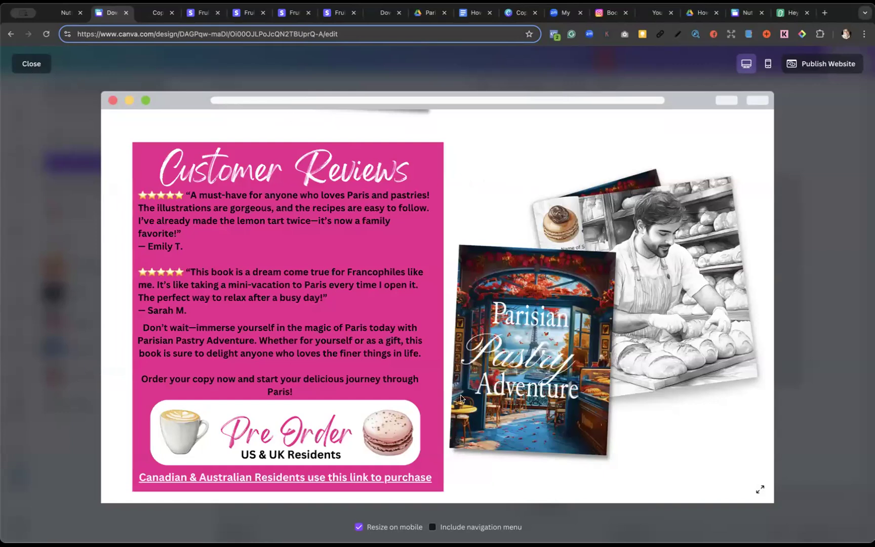
key("Escape")
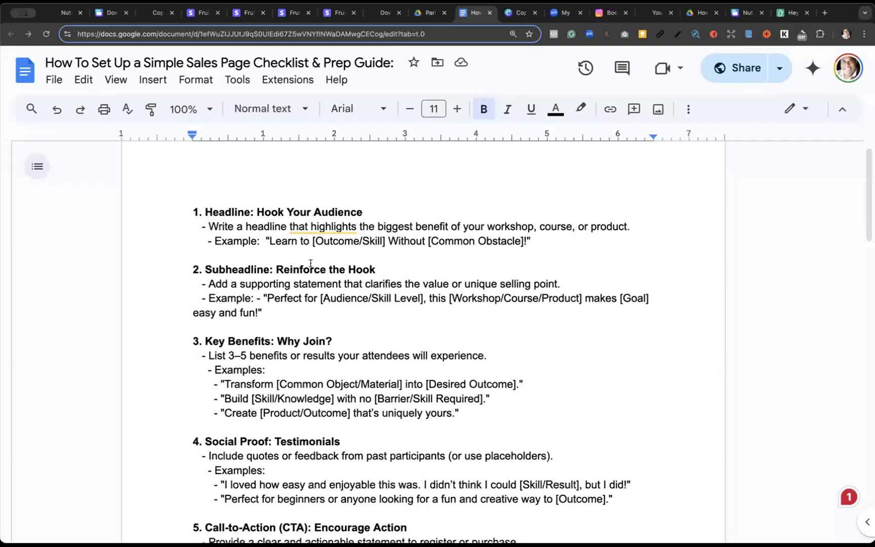
Check the sales page checklist's opening sections in Google Docs, and go to the published registration page's workshop bonus section
scroll(420, 267, "down", 1)
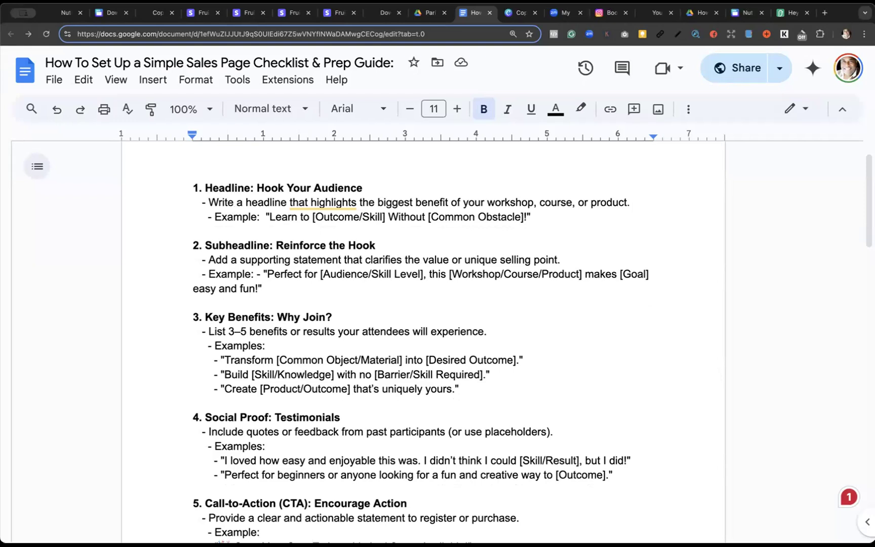
left_click(49, 13)
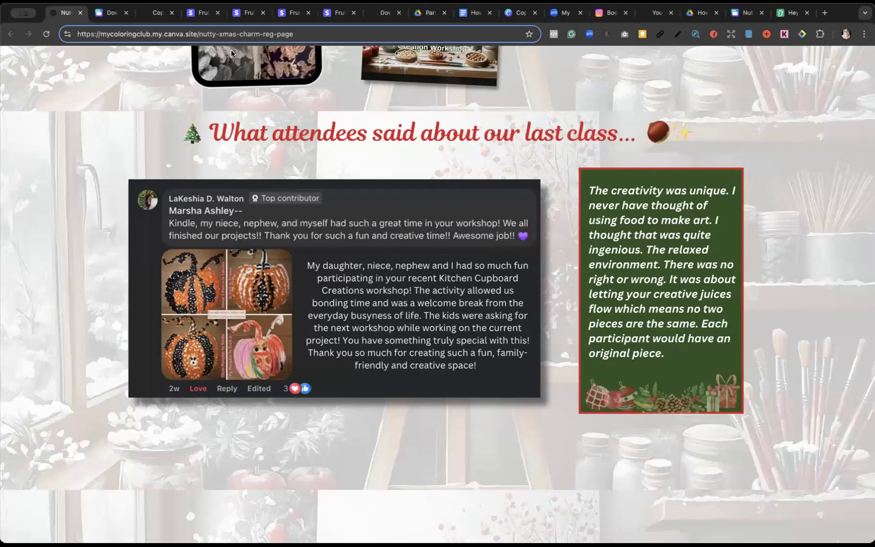
scroll(341, 98, "up", 6)
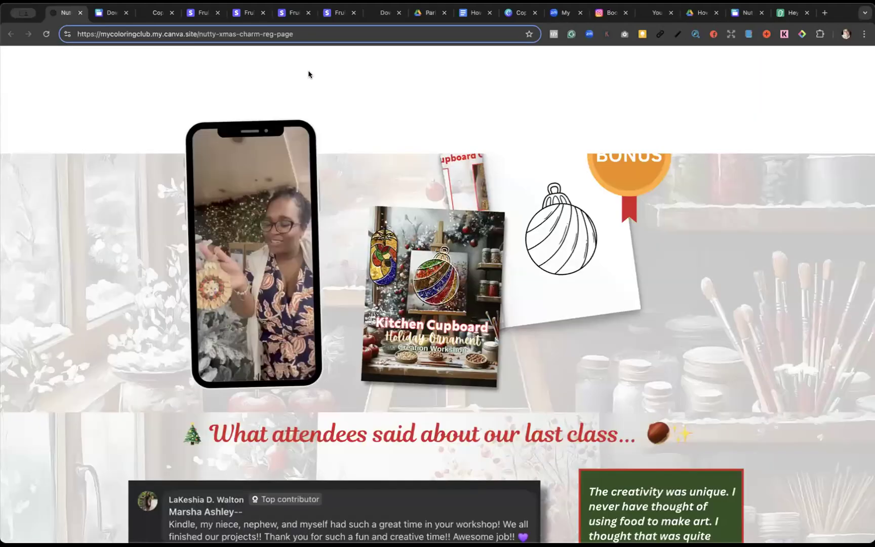
Open the published registration page mycoloringclub.my.canva.site/nutty-xmas-charm-reg-page in a new browser tab
left_click(744, 14)
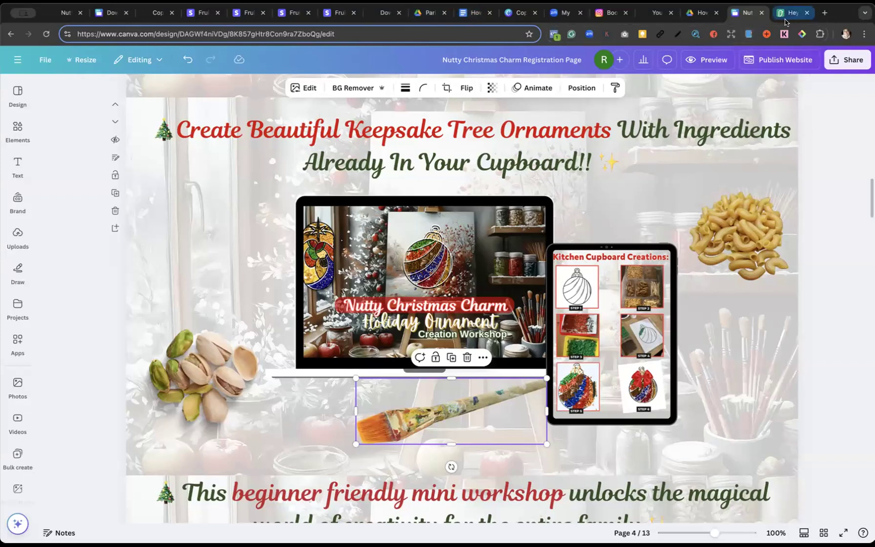
left_click(823, 9)
type("my")
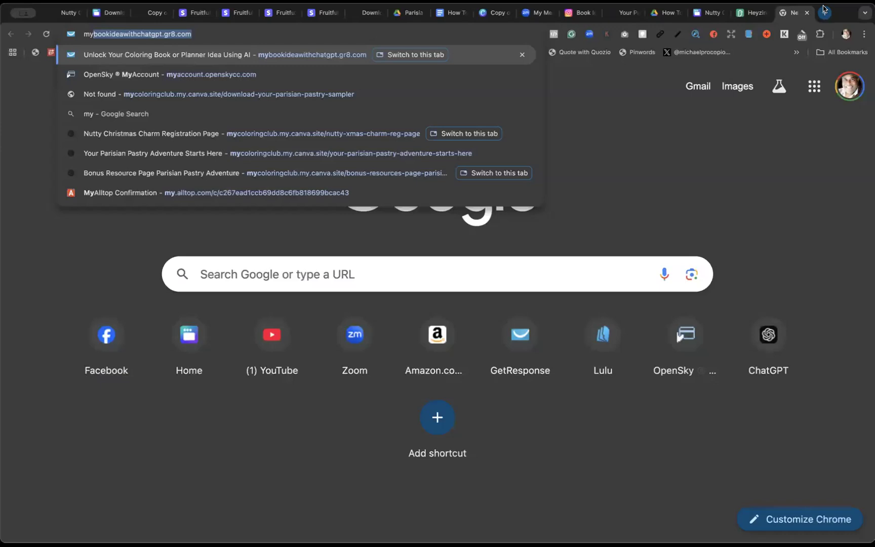
left_click(236, 135)
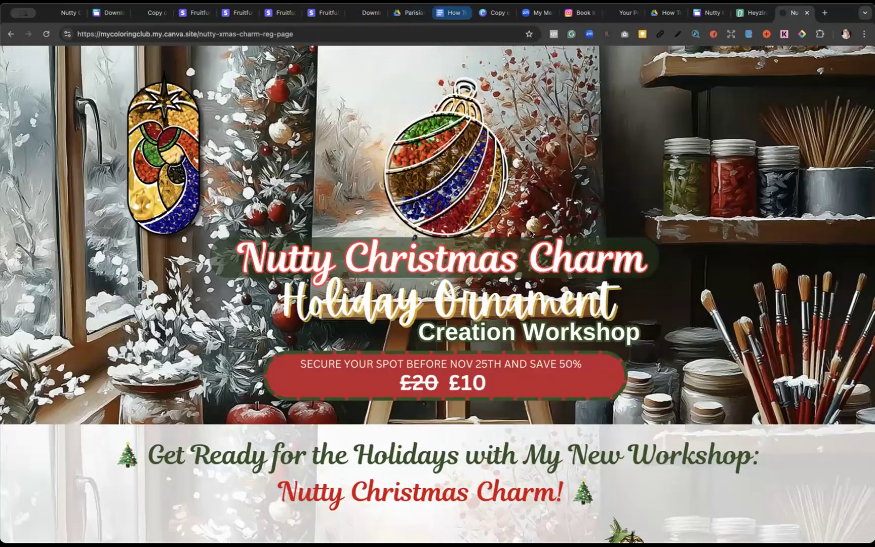
Return to the Google Docs checklist and review its Headline, Subheadline and Key Benefits guidance
left_click(452, 13)
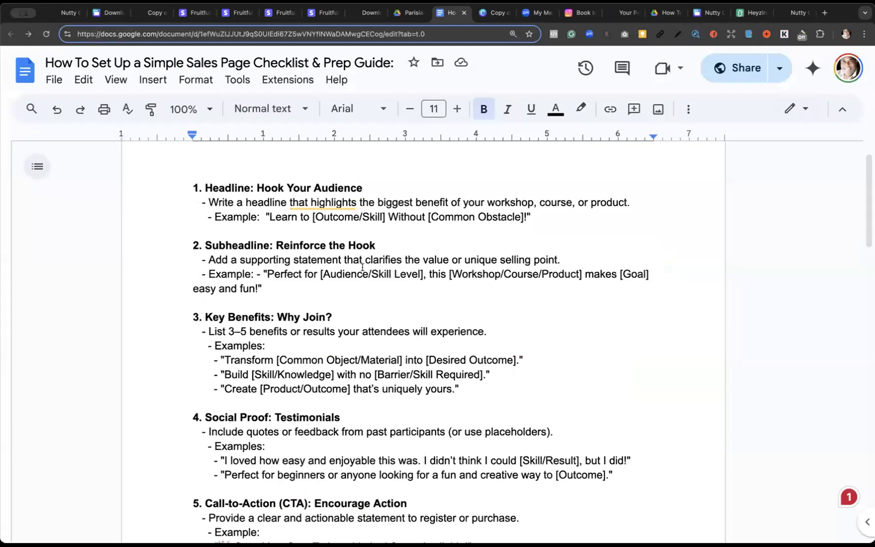
scroll(362, 267, "up", 2)
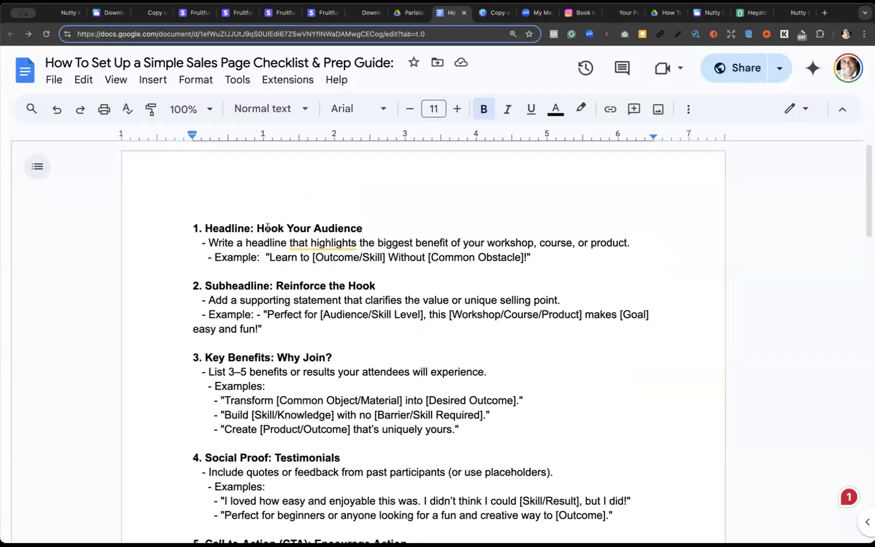
scroll(269, 240, "down", 1)
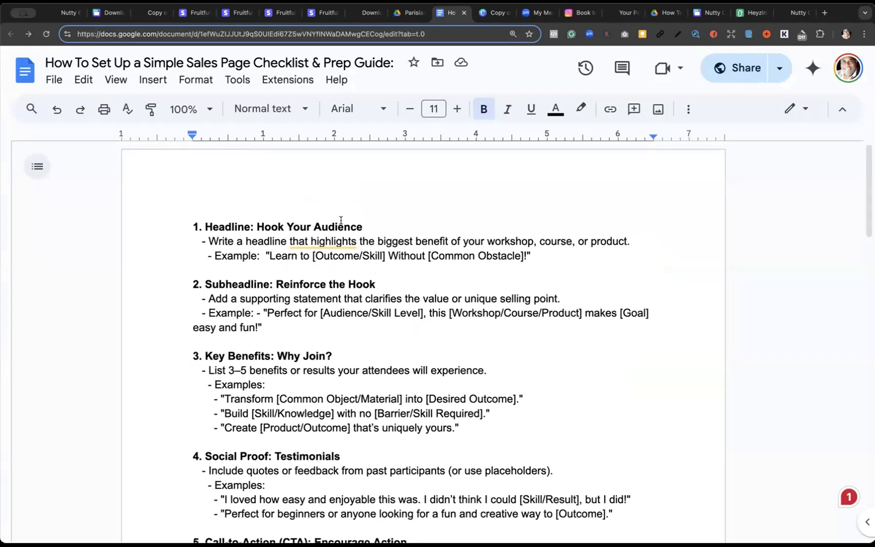
scroll(341, 220, "down", 3)
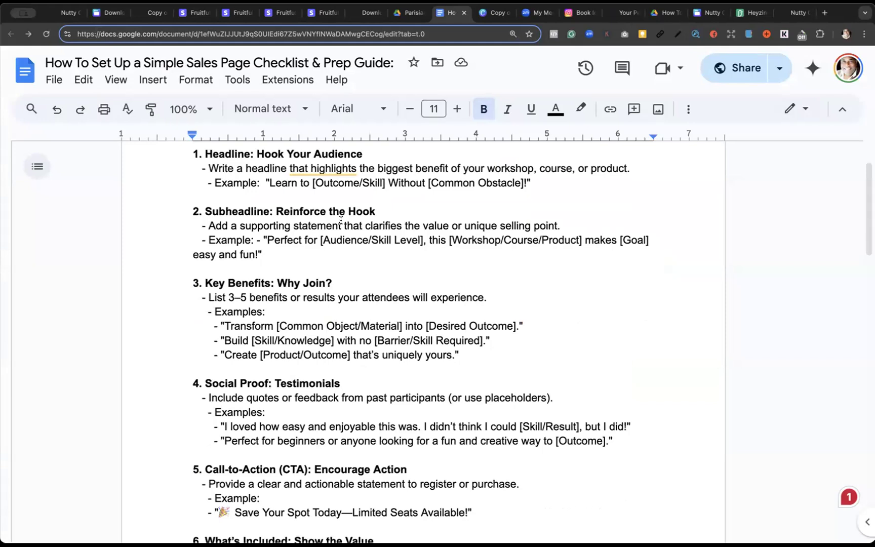
Examine the published registration page from the Nutty Christmas Charm headline and price offer to the keepsake tree ornaments section
left_click(802, 16)
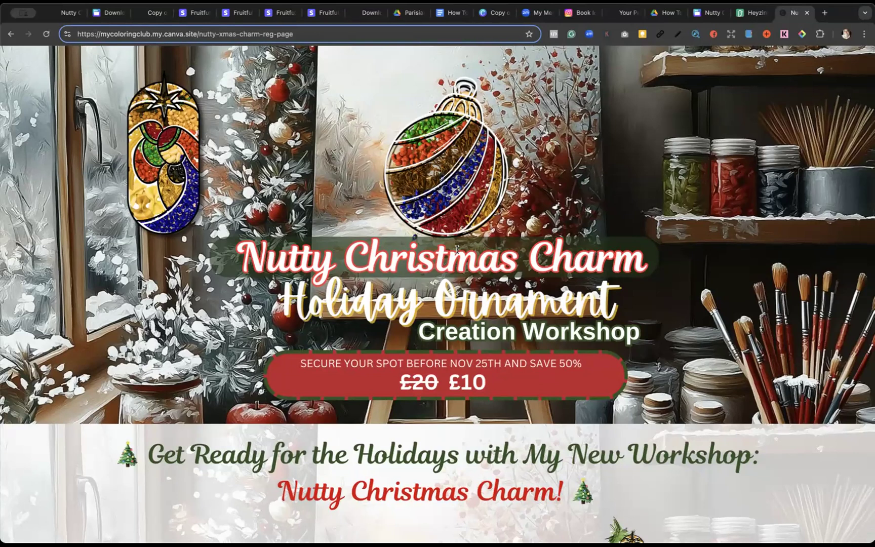
scroll(456, 249, "down", 1)
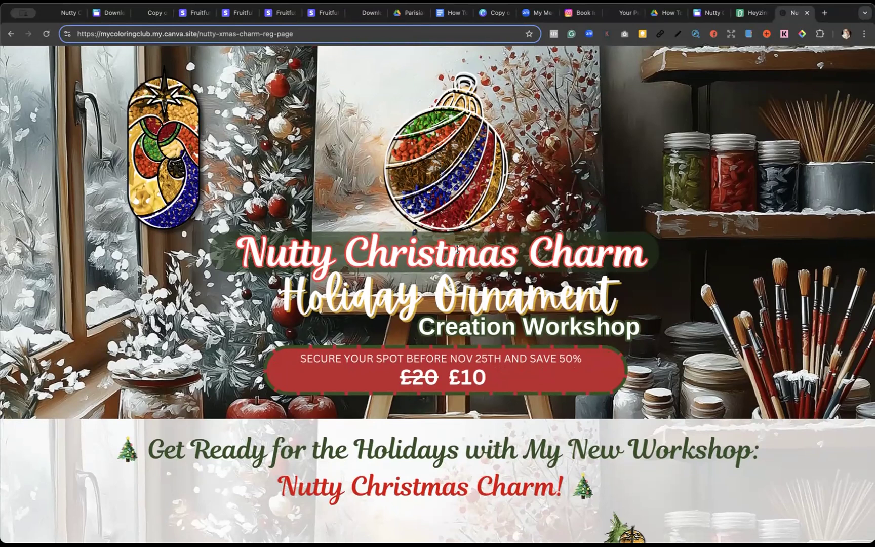
scroll(457, 249, "down", 2)
scroll(457, 249, "up", 2)
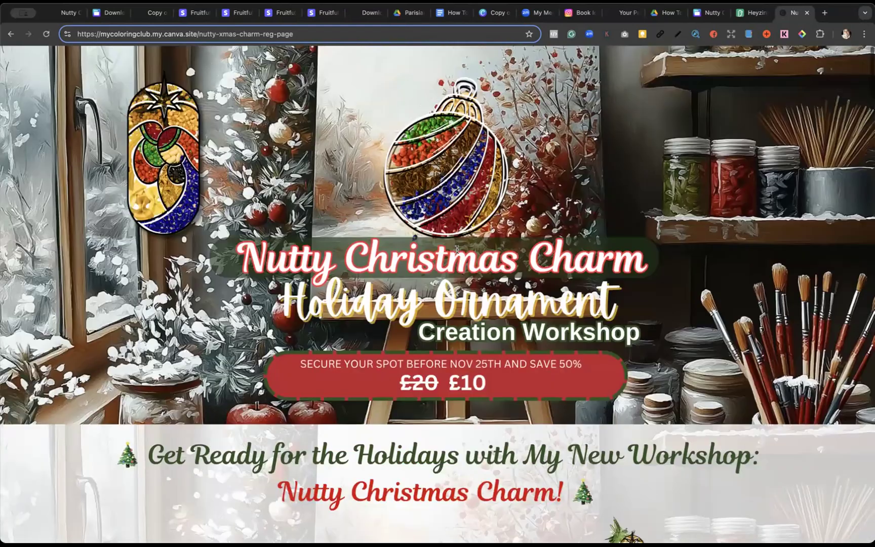
scroll(457, 250, "down", 8)
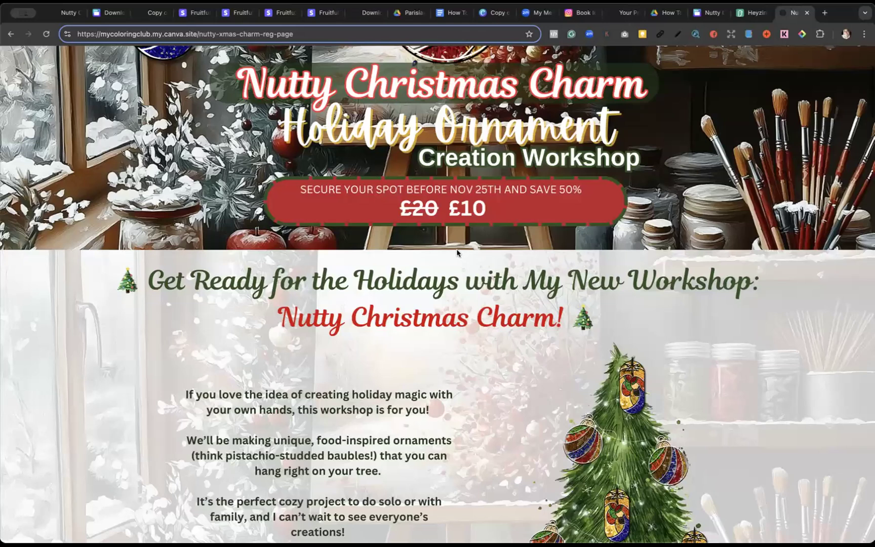
scroll(457, 252, "down", 10)
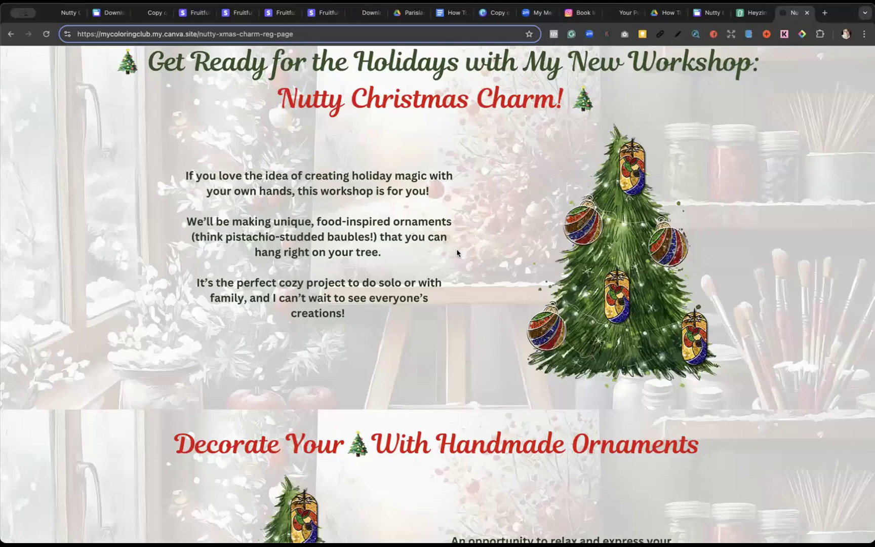
scroll(458, 252, "down", 10)
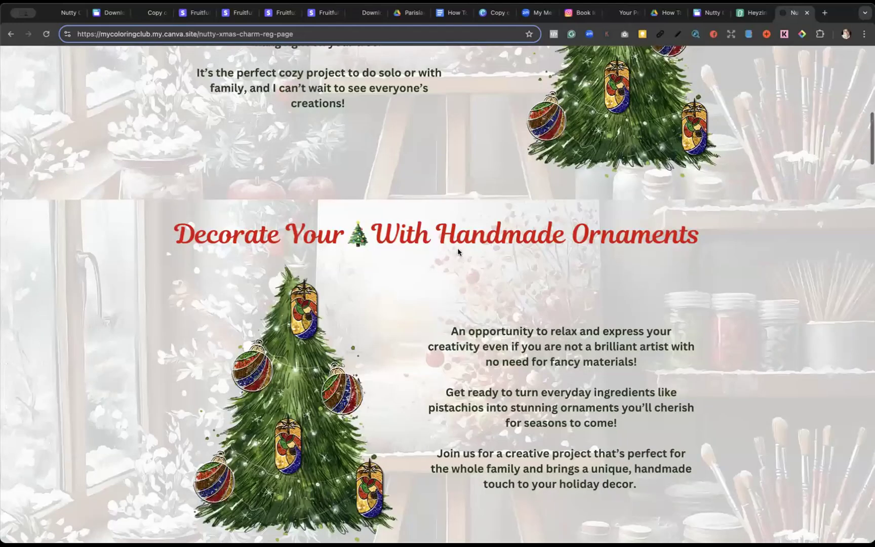
scroll(457, 252, "down", 14)
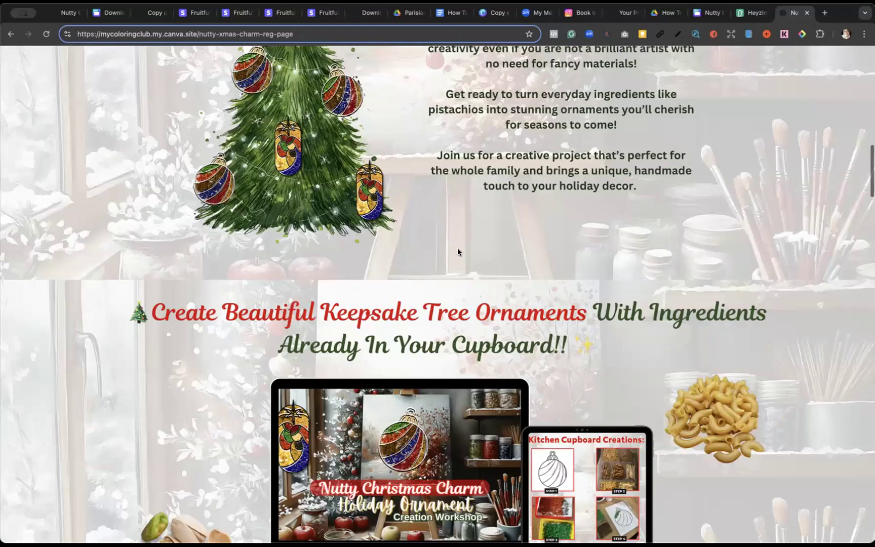
scroll(458, 252, "down", 6)
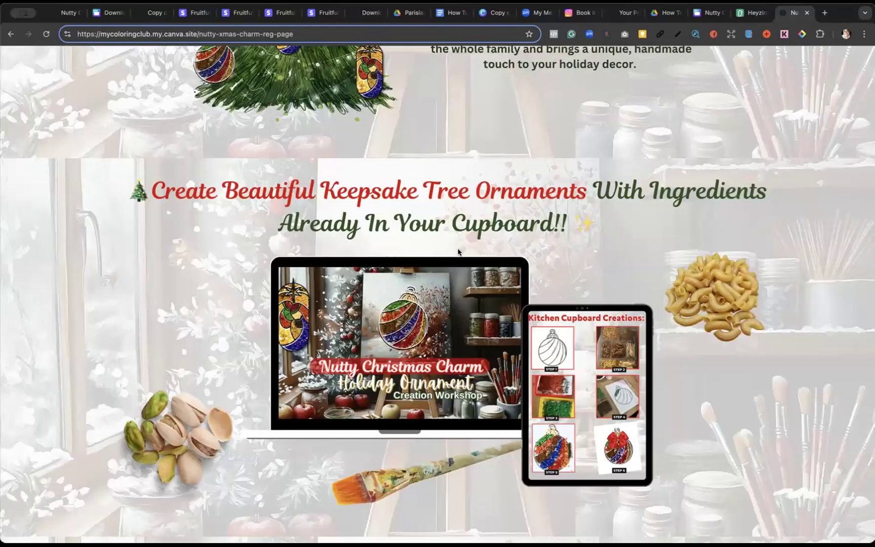
Examine the registration page's beginner friendly mini workshop, bonus and attendee testimonial sections
scroll(458, 251, "down", 9)
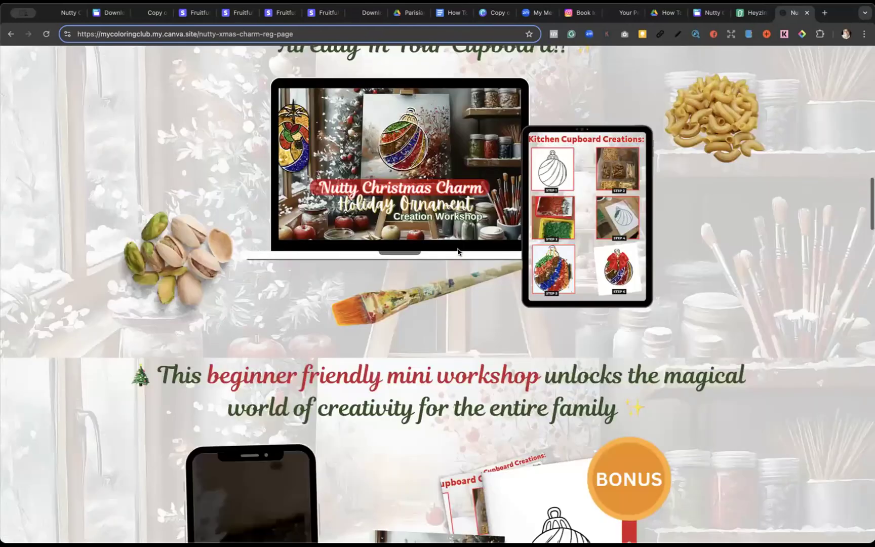
scroll(458, 251, "down", 10)
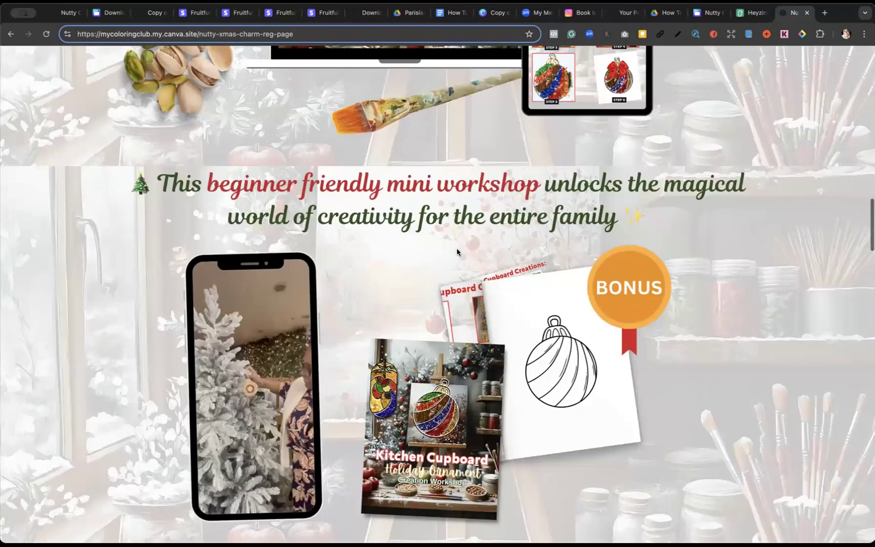
scroll(457, 251, "down", 10)
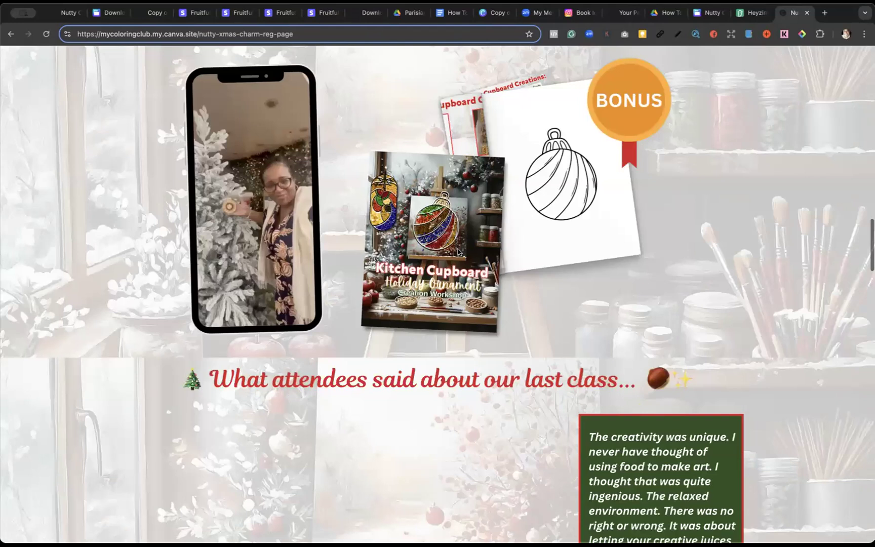
scroll(457, 252, "down", 10)
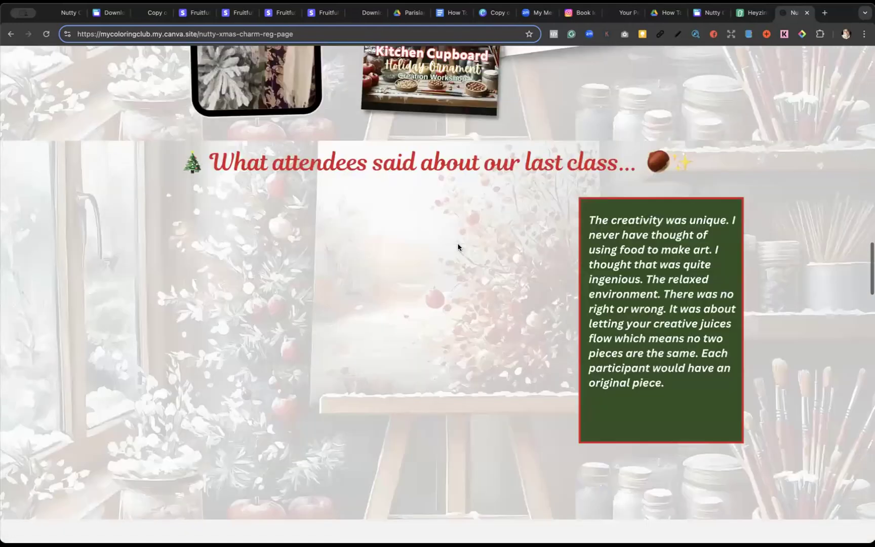
scroll(458, 247, "down", 2)
scroll(458, 247, "down", 7)
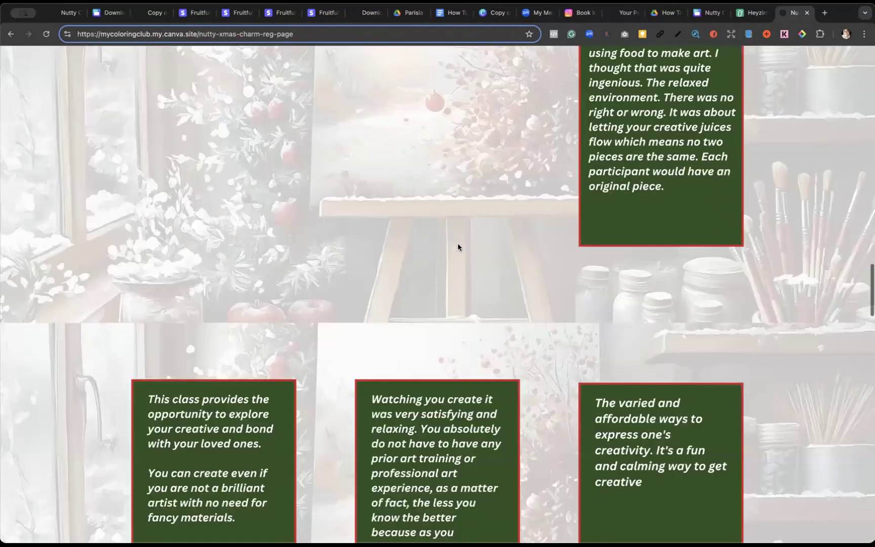
scroll(458, 247, "down", 16)
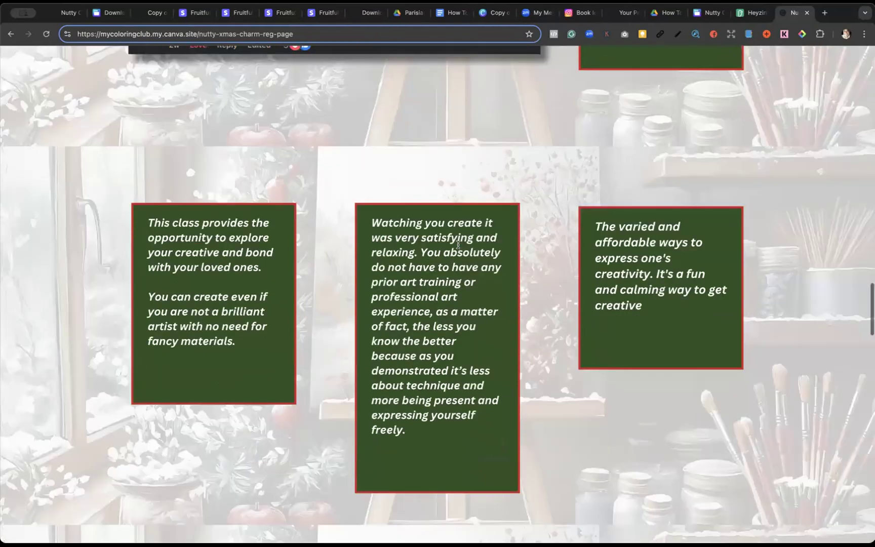
scroll(458, 247, "down", 4)
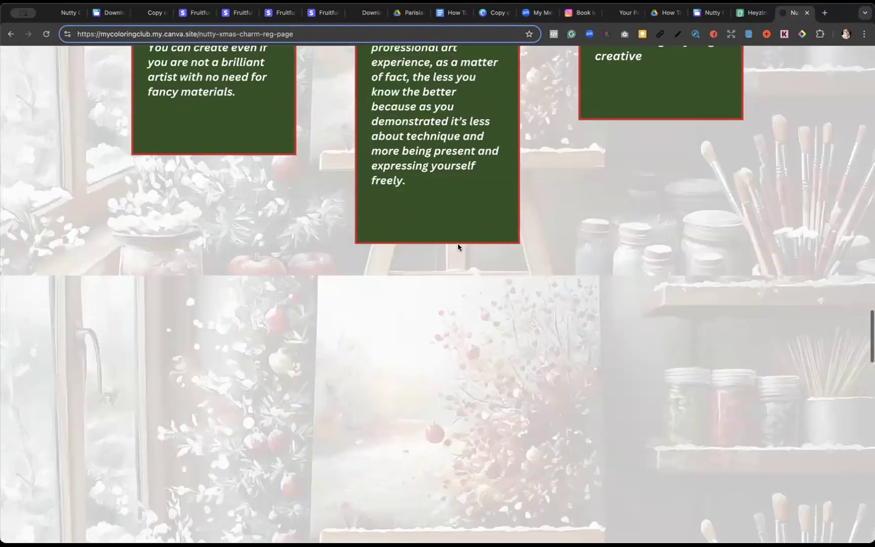
scroll(458, 247, "down", 6)
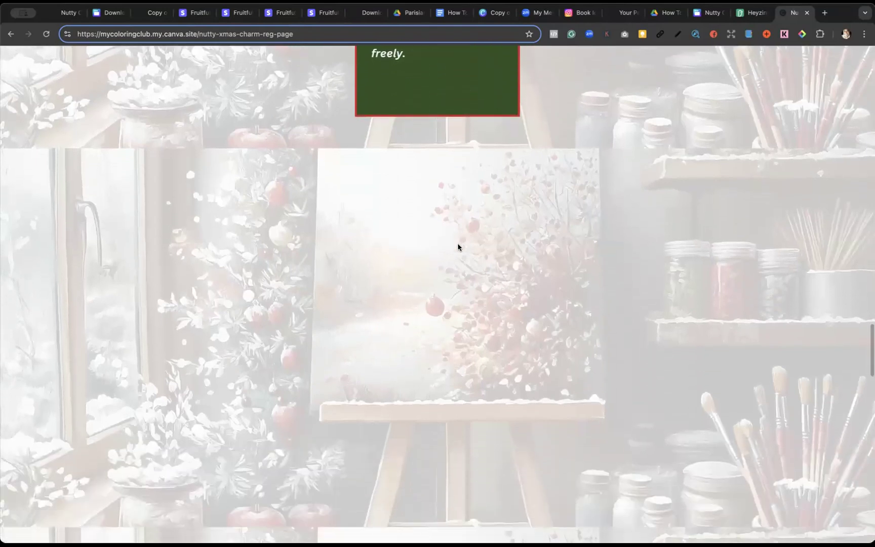
scroll(459, 243, "up", 1)
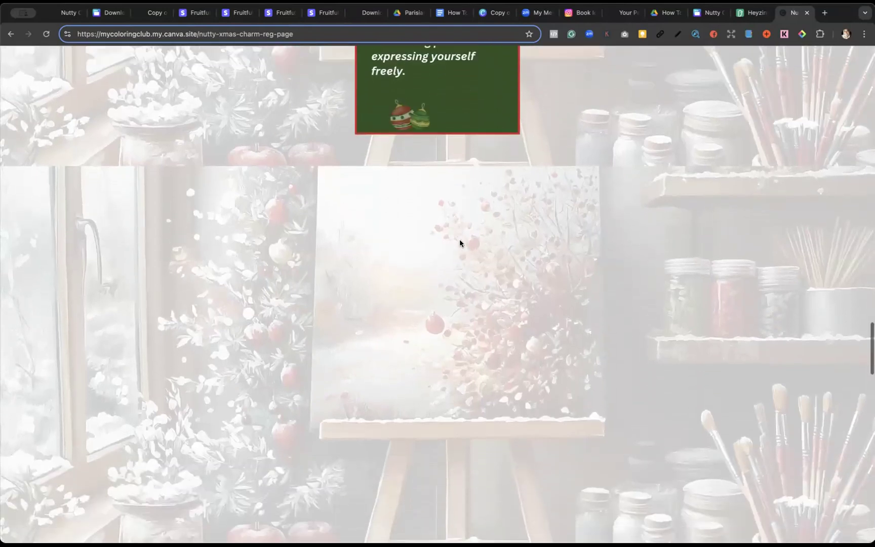
Go back to the Google Docs checklist and review the Key Benefits, Testimonials, Call-to-Action and What's Included sections
left_click(449, 14)
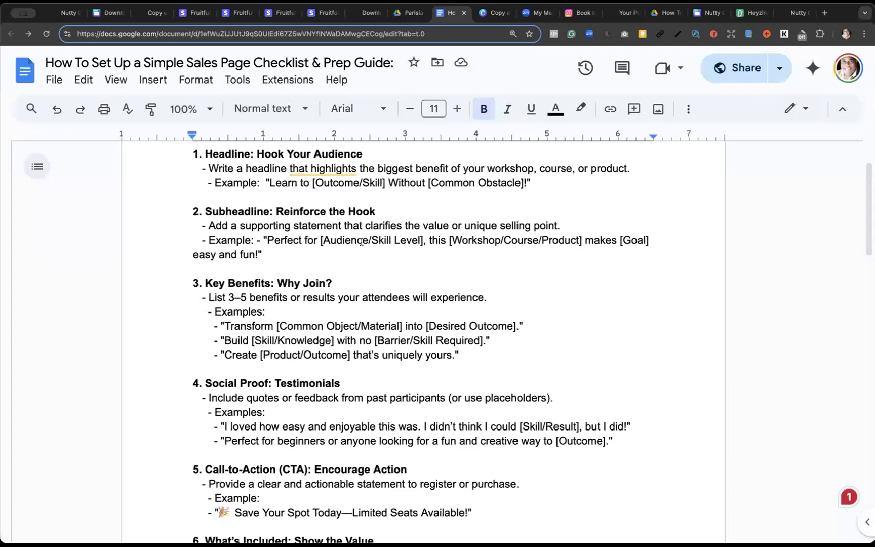
scroll(361, 241, "up", 1)
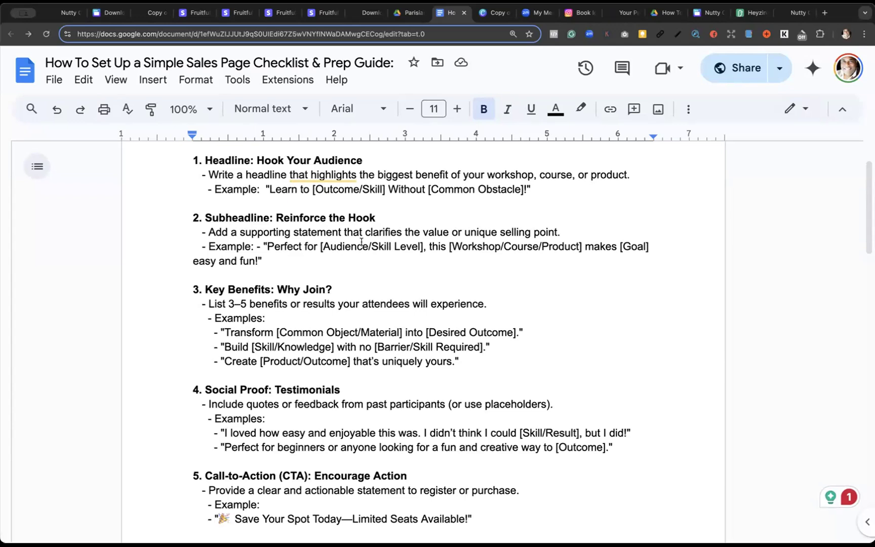
scroll(211, 239, "down", 3)
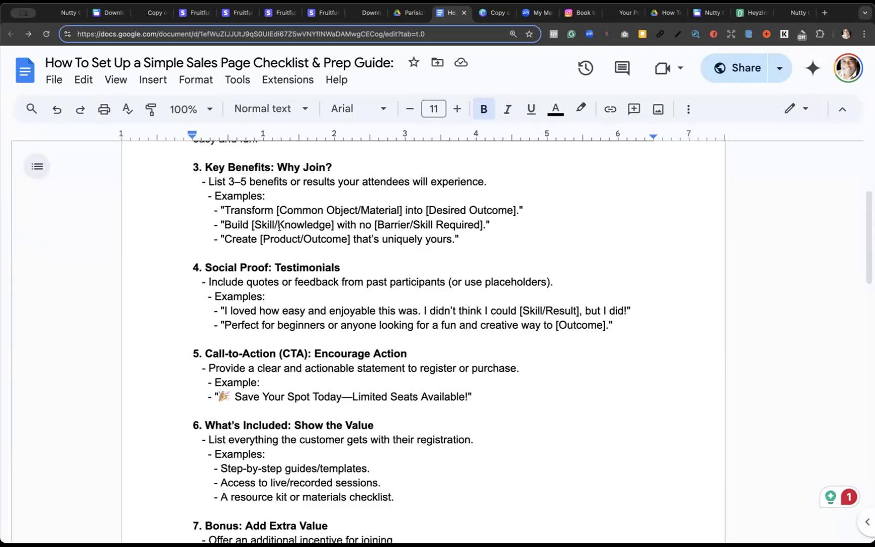
Review the checklist's Testimonials, Call-to-Action, What's Included, Bonus and Pricing sections
scroll(279, 225, "down", 1)
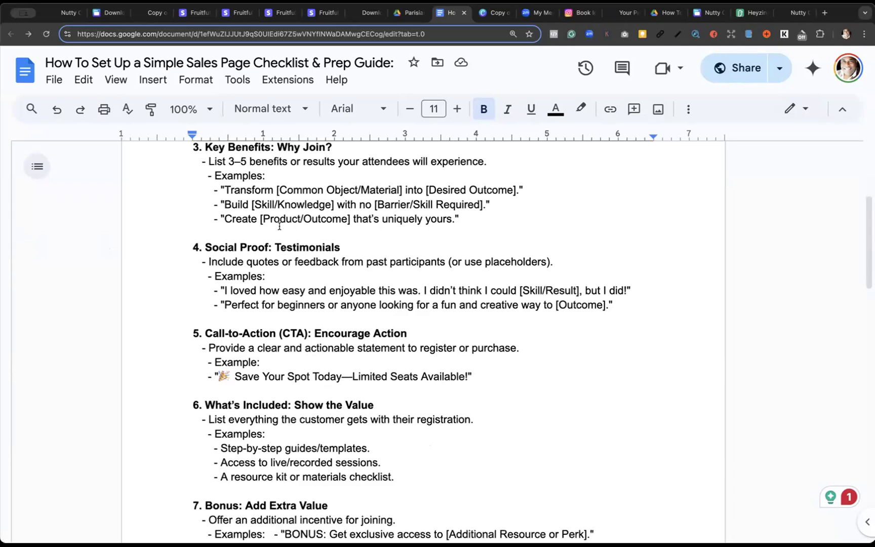
scroll(279, 225, "down", 3)
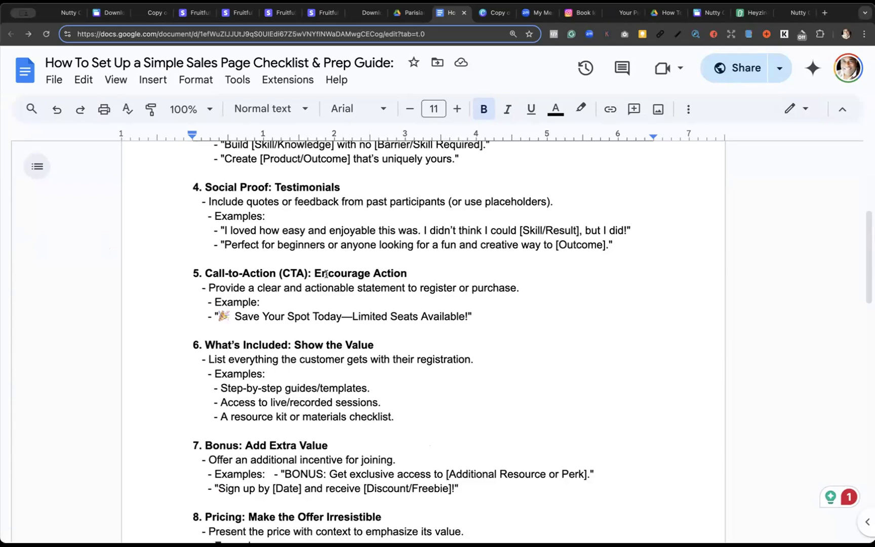
scroll(356, 202, "down", 3)
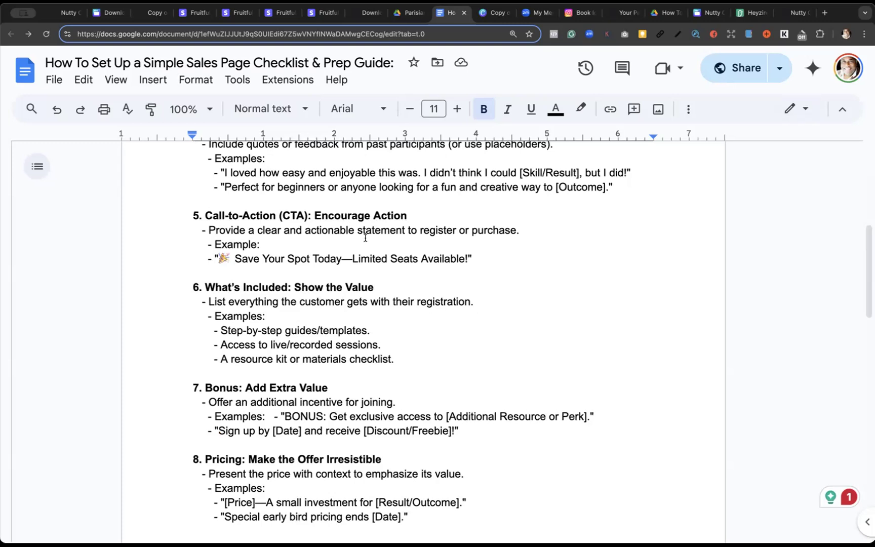
scroll(375, 241, "down", 1)
scroll(375, 241, "down", 1)
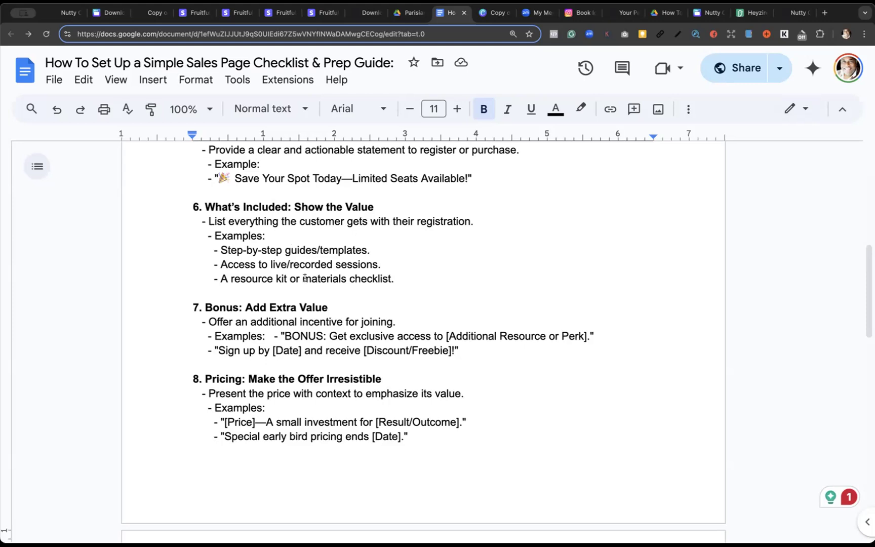
scroll(304, 278, "down", 3)
scroll(304, 278, "down", 1)
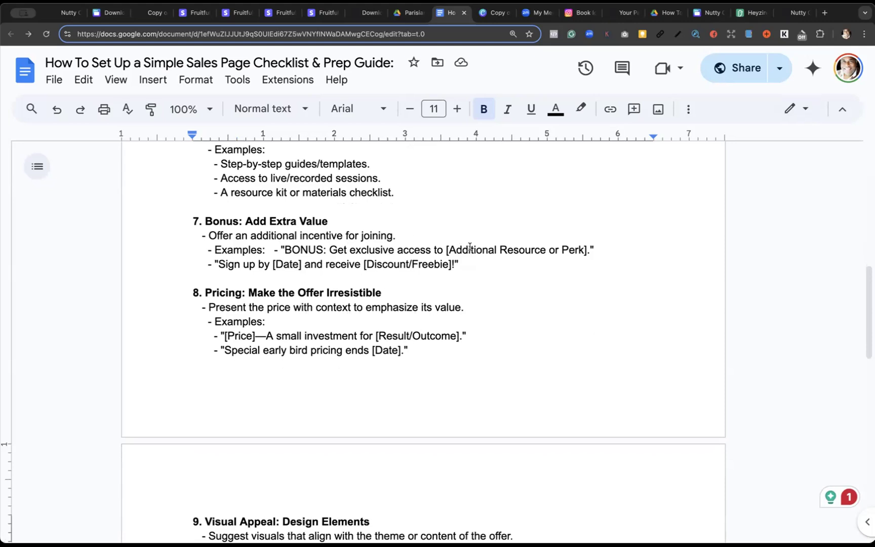
scroll(470, 247, "down", 3)
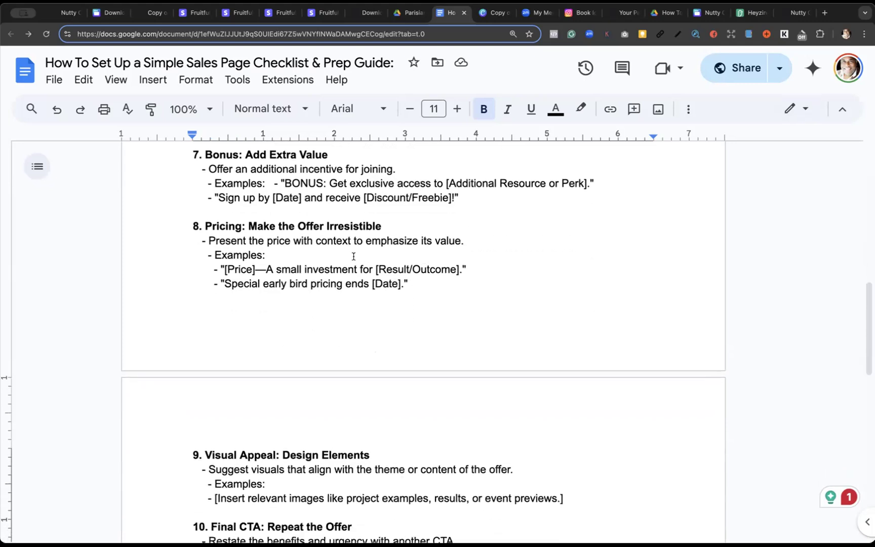
scroll(354, 256, "down", 1)
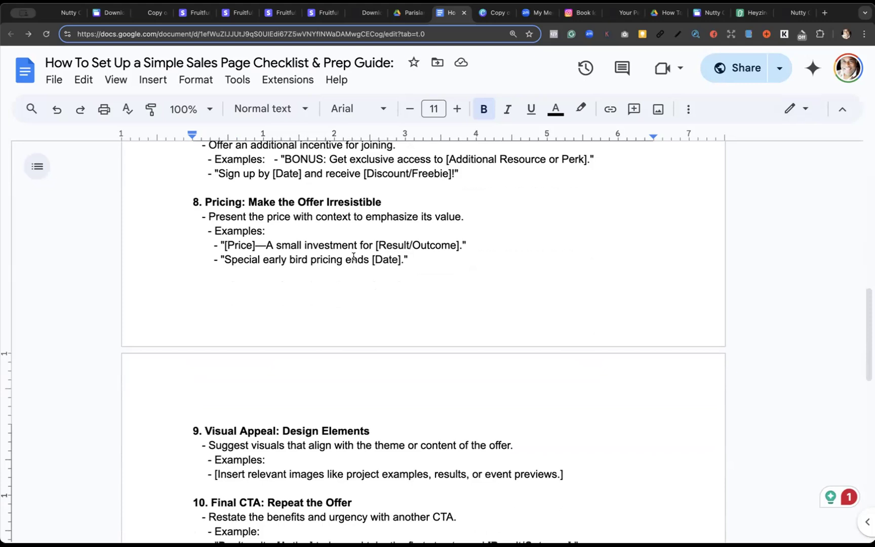
Review the checklist's Visual Appeal and Final CTA guidance and the one-on-one assistance offer
scroll(402, 269, "down", 4)
scroll(402, 270, "down", 3)
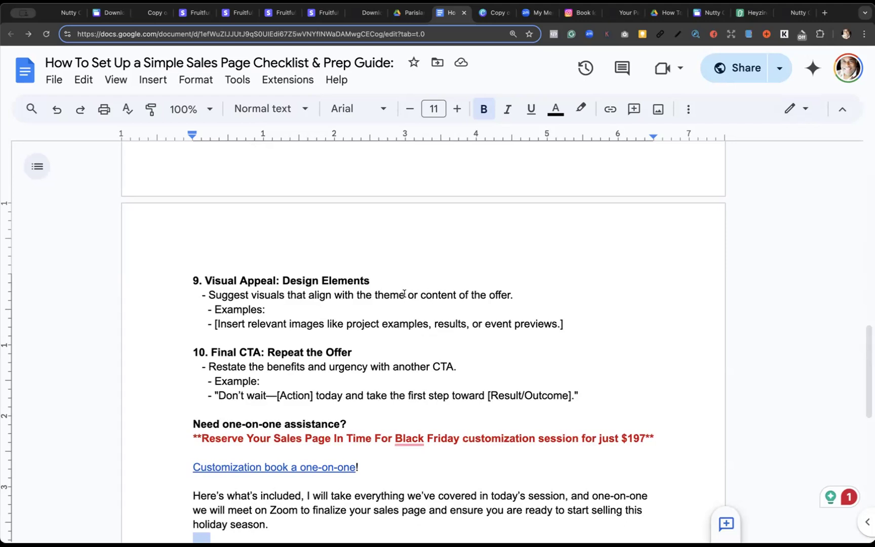
scroll(404, 293, "down", 2)
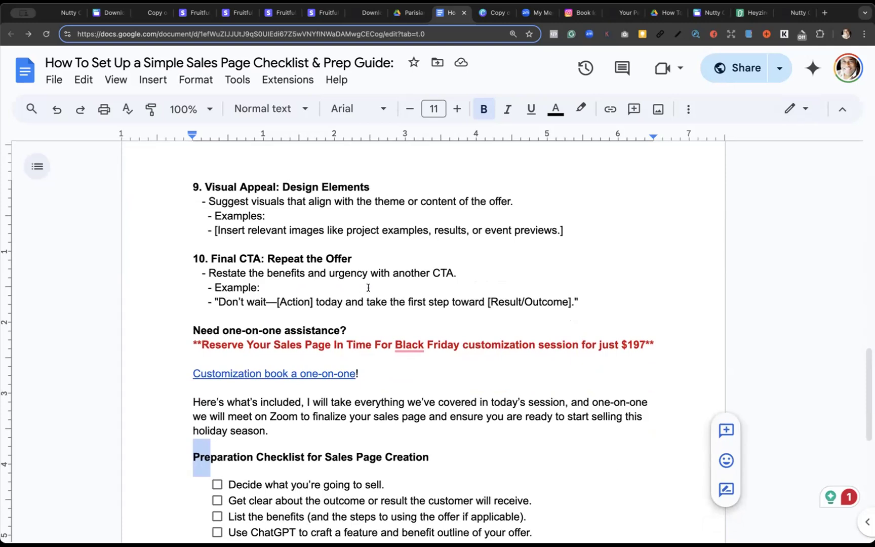
scroll(369, 288, "down", 1)
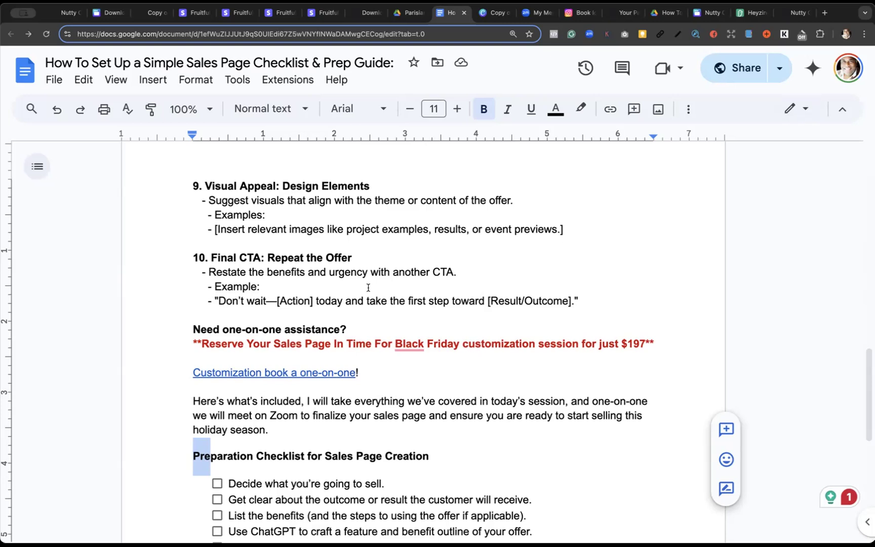
Recap all ten checklist sections from Headline through Final CTA
scroll(368, 288, "up", 15)
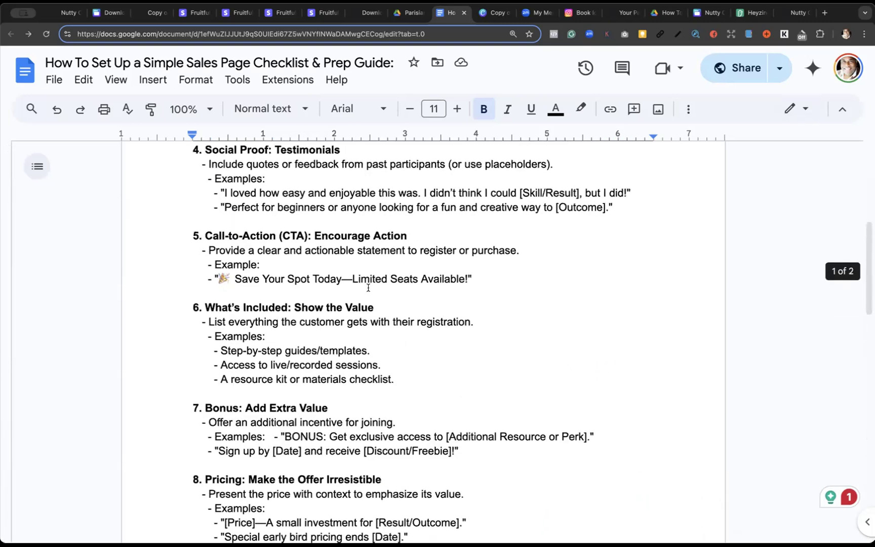
scroll(368, 287, "up", 5)
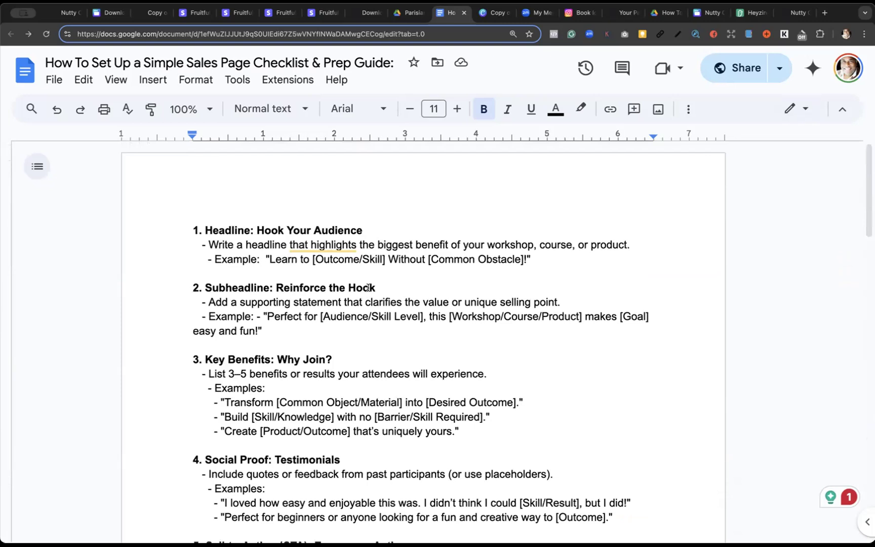
scroll(368, 287, "down", 5)
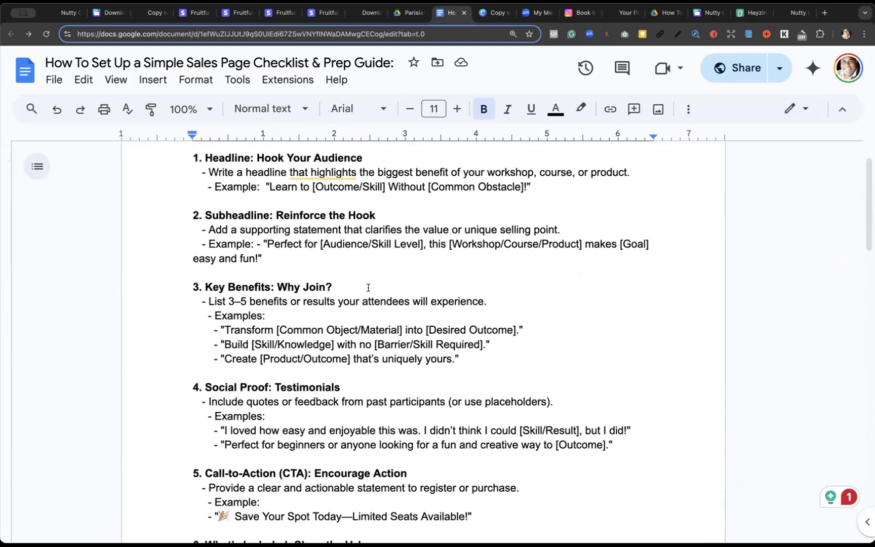
scroll(224, 296, "down", 10)
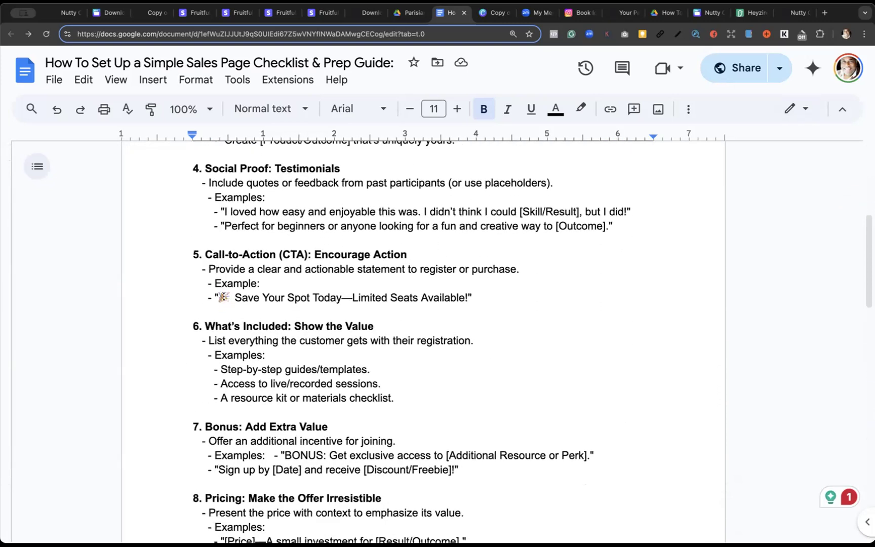
scroll(224, 296, "down", 4)
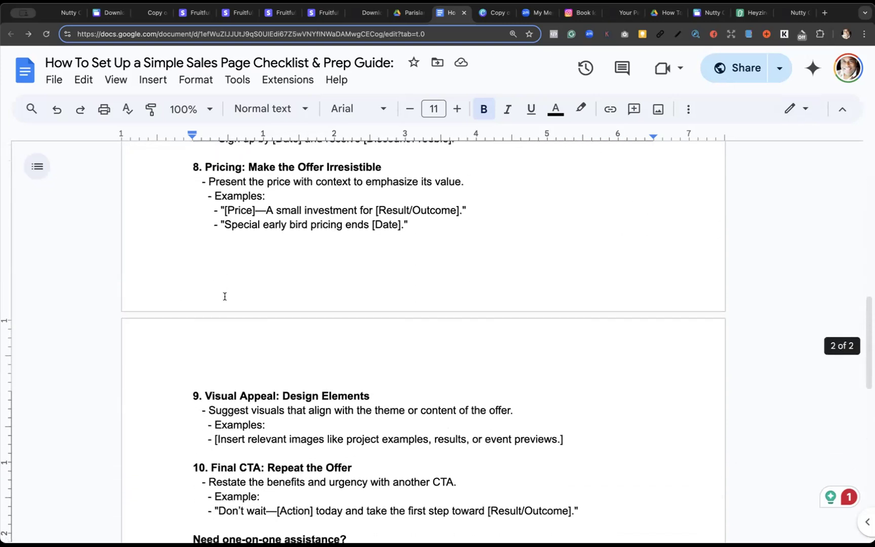
scroll(225, 296, "down", 8)
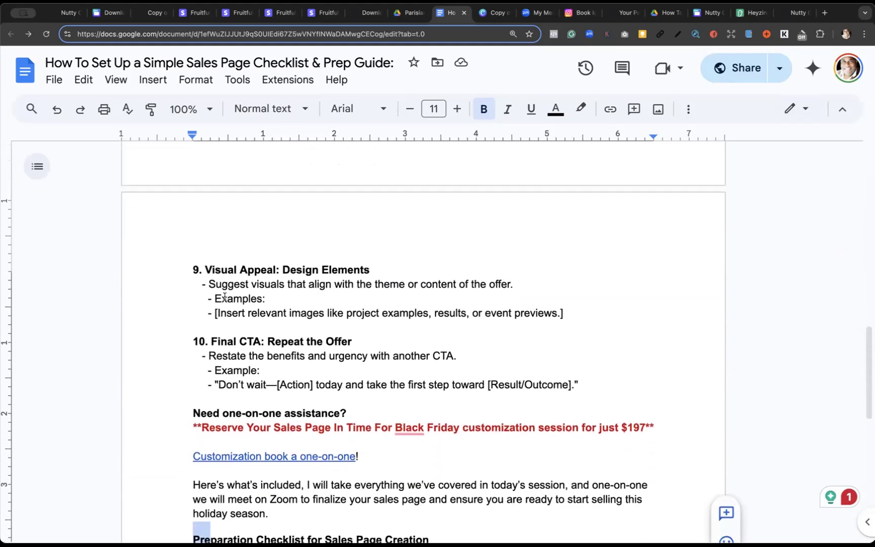
Examine the Preparation Checklist for Sales Page Creation, the Canva template link and the one-on-one customization session offer
scroll(225, 296, "down", 2)
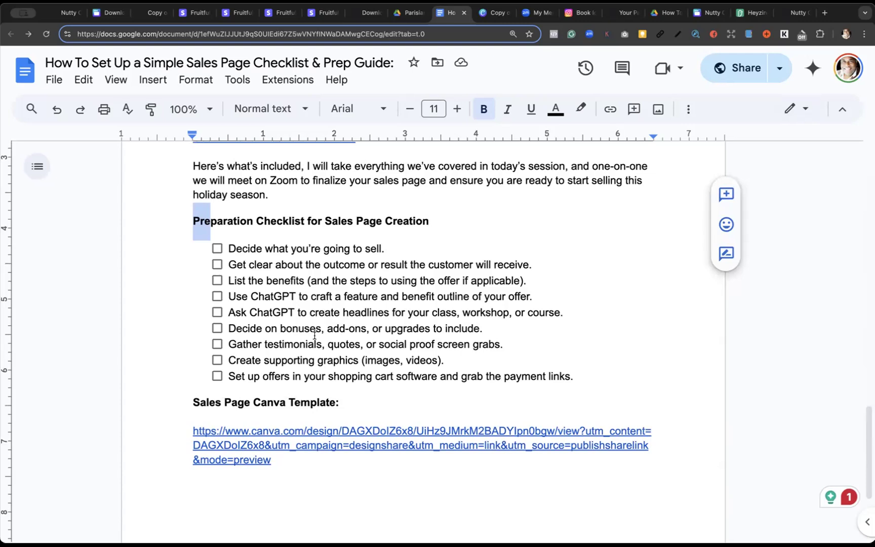
scroll(296, 344, "down", 1)
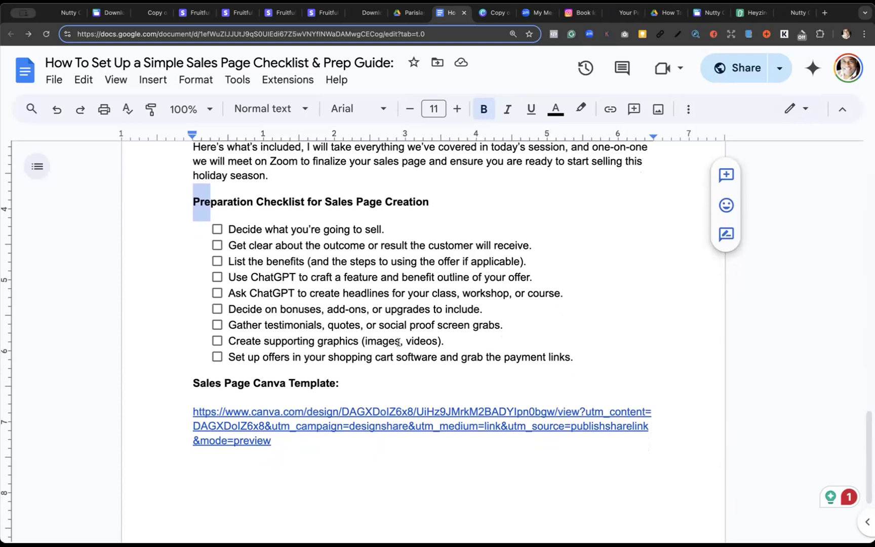
scroll(399, 343, "down", 1)
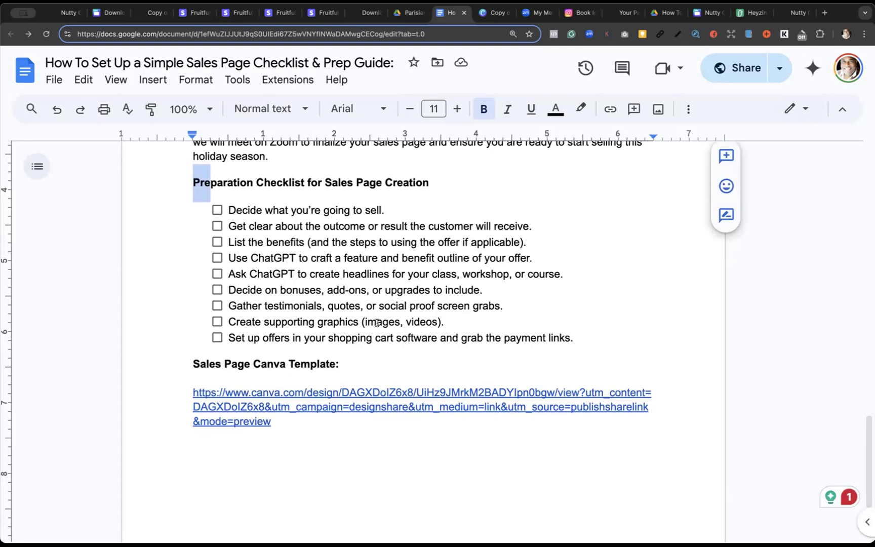
scroll(301, 375, "down", 3)
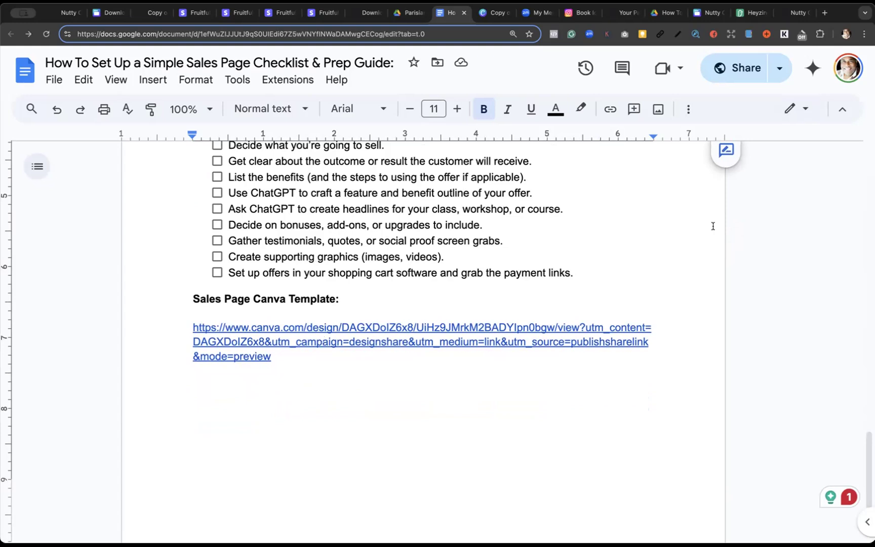
scroll(659, 238, "up", 3)
scroll(660, 238, "up", 4)
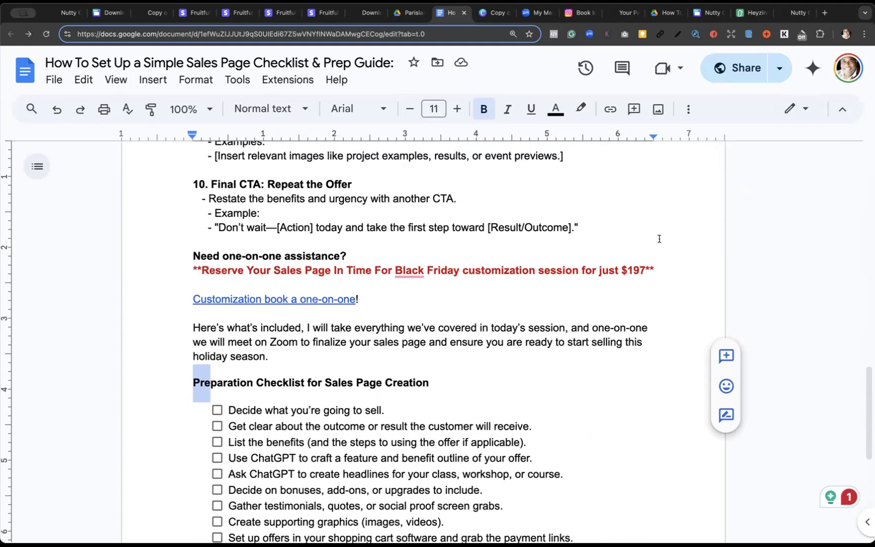
scroll(659, 238, "up", 2)
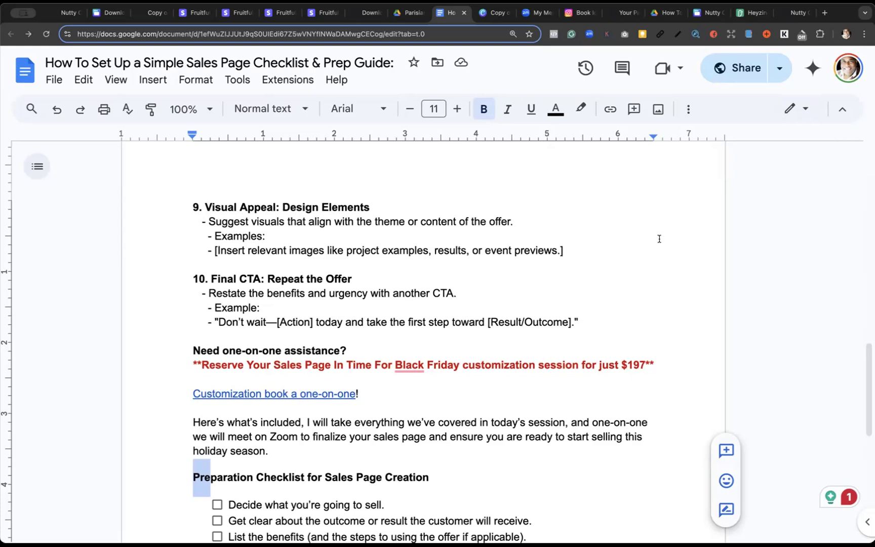
Look through the open Nutty Christmas Charm and Parisian Pastry Adventure pages and the shared template, ending on the registration page's Canva design
left_click(795, 15)
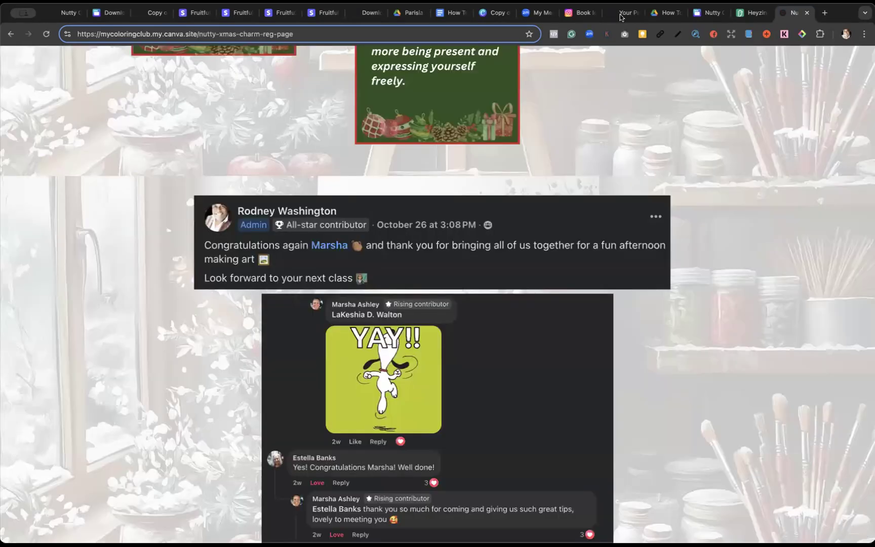
left_click(105, 15)
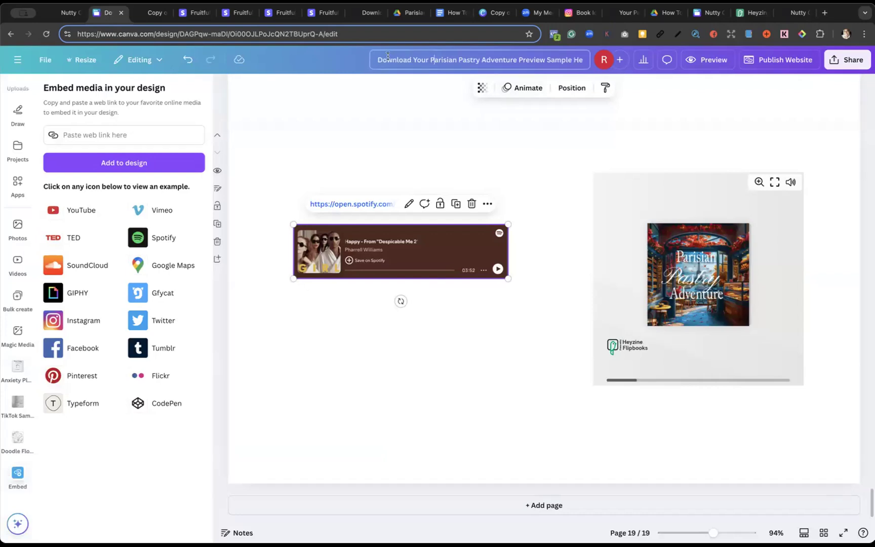
left_click(68, 12)
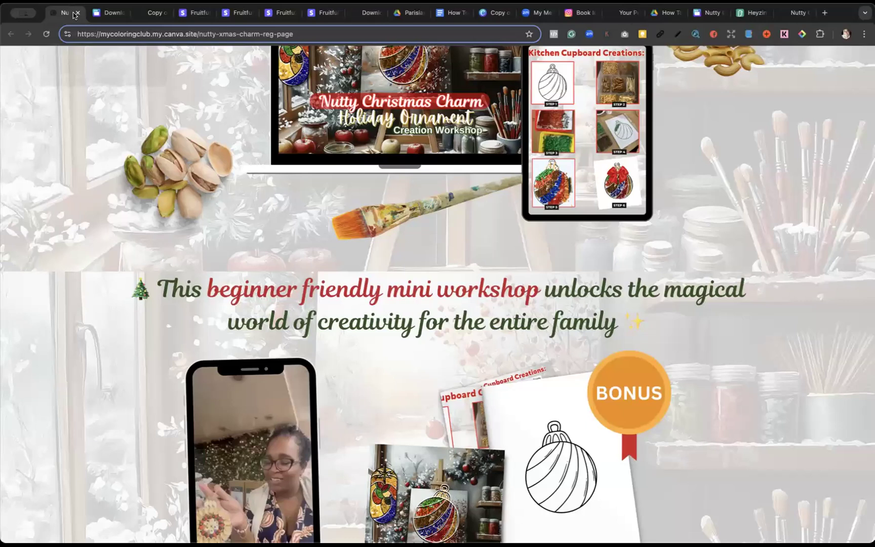
left_click(152, 13)
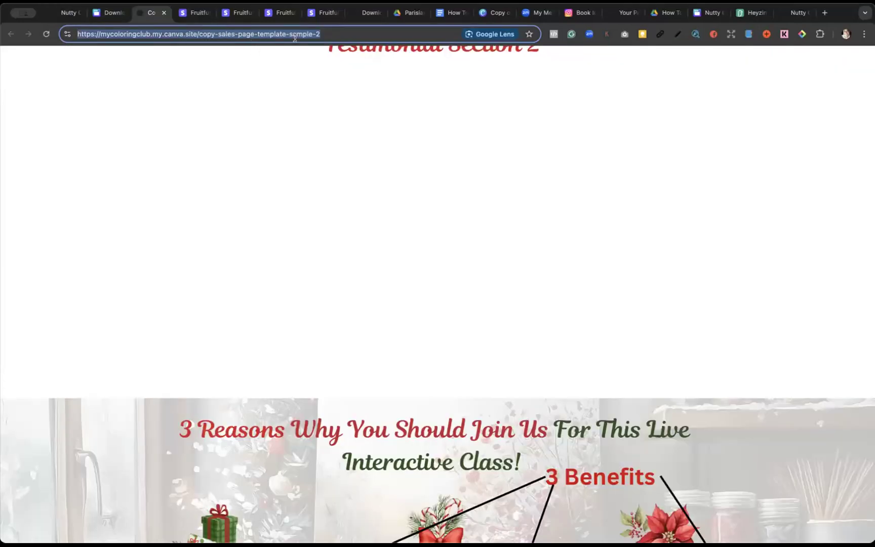
left_click(372, 15)
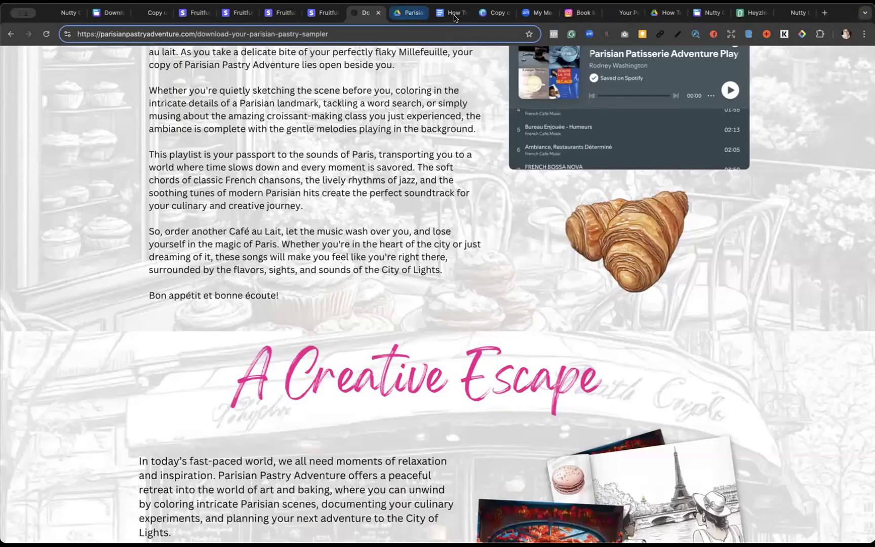
left_click(494, 16)
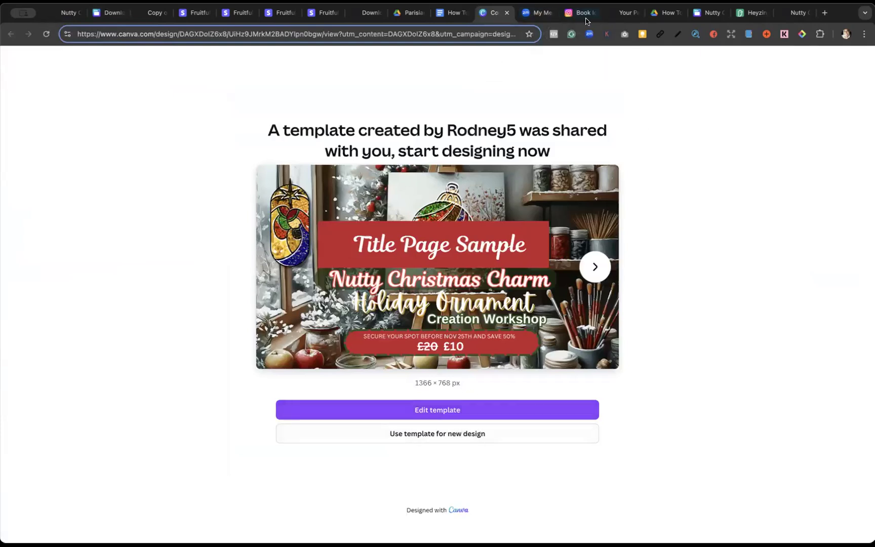
left_click(625, 15)
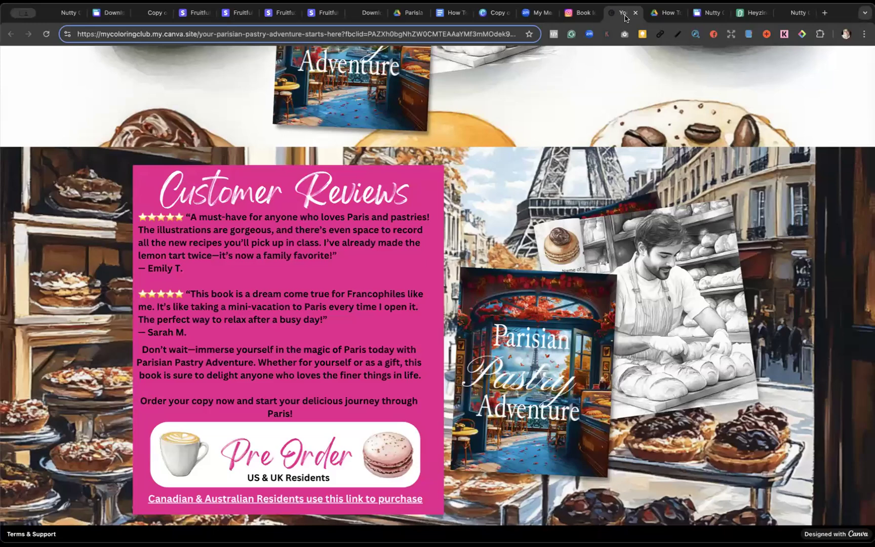
left_click(711, 13)
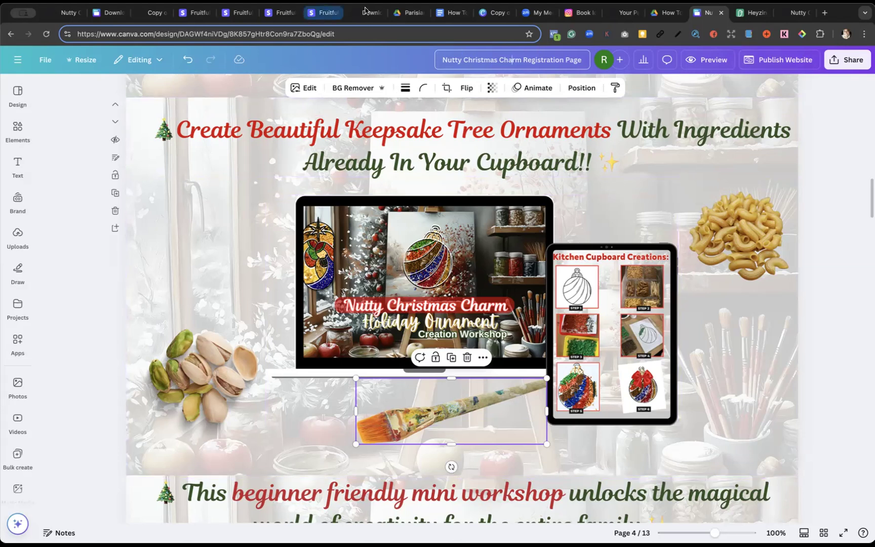
Return to the Google Docs checklist and review it from the Headline section to the Call-to-Action section
left_click(451, 14)
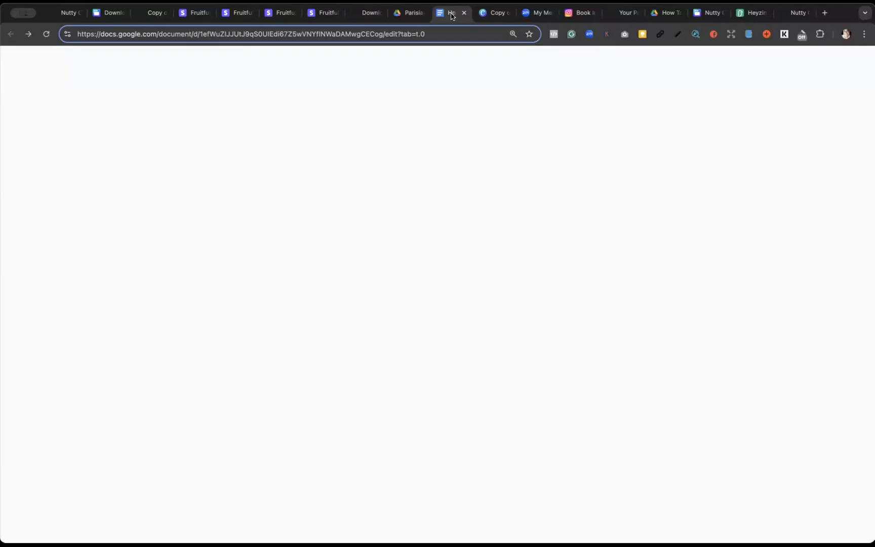
scroll(470, 227, "down", 1)
scroll(469, 228, "up", 15)
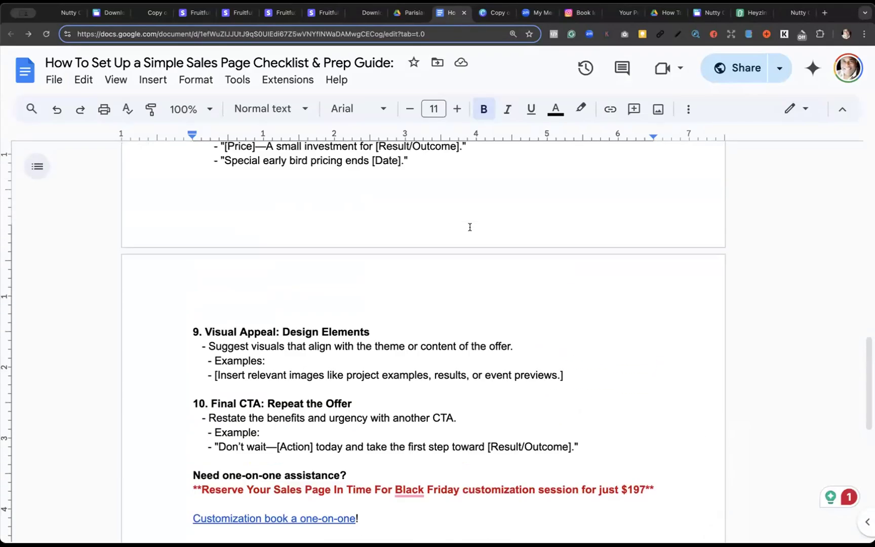
scroll(470, 227, "up", 4)
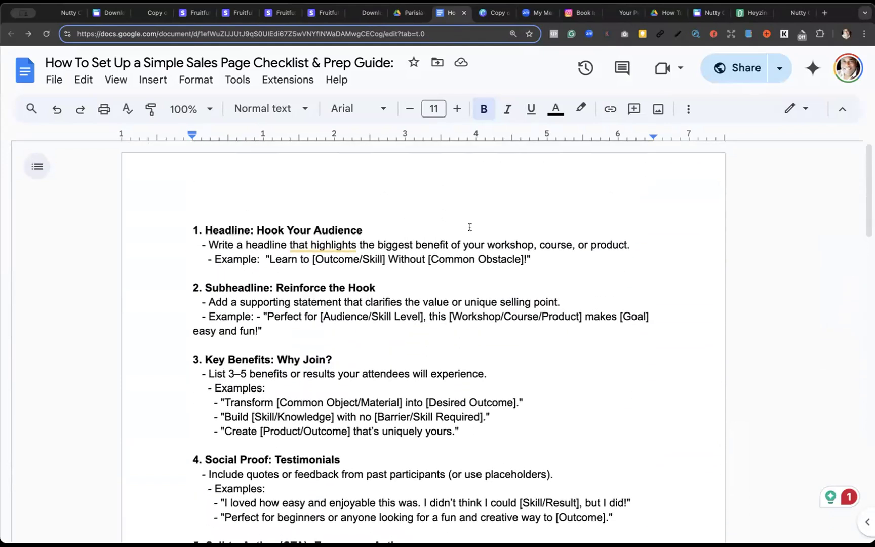
scroll(470, 227, "down", 5)
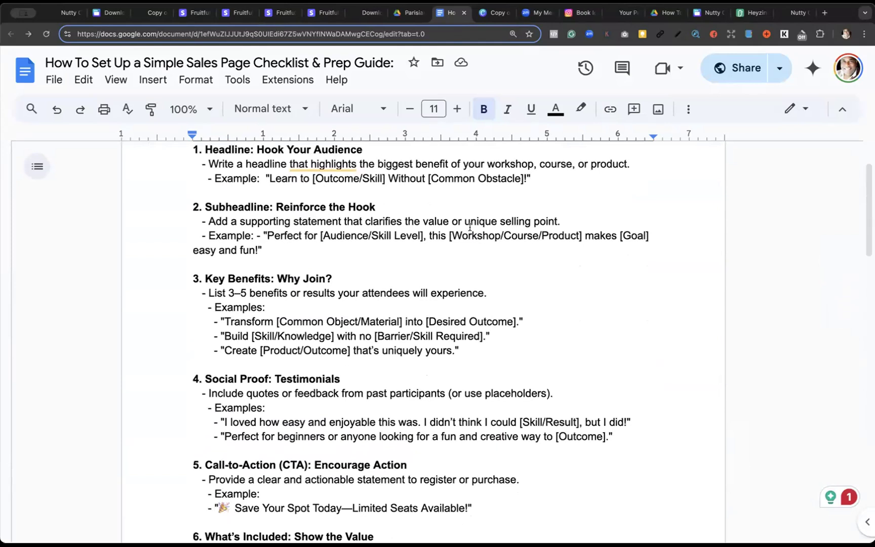
scroll(470, 227, "down", 1)
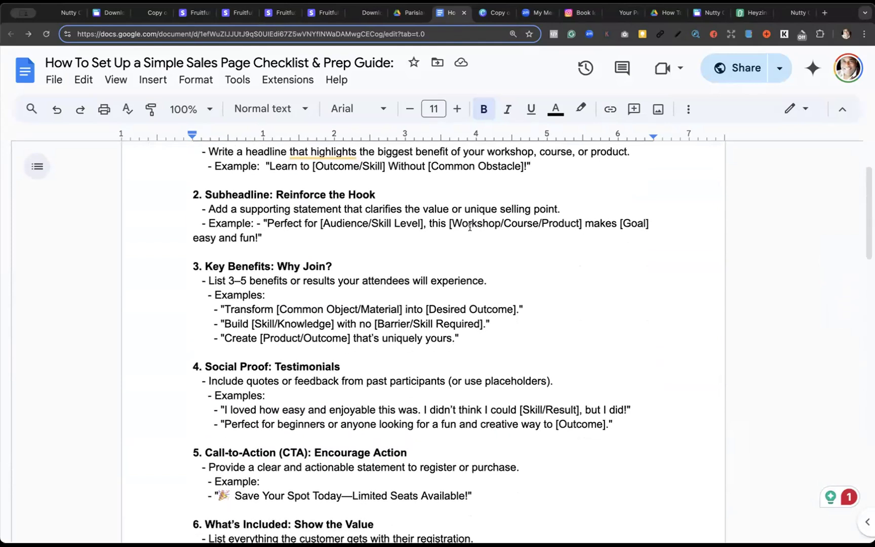
Review the ten checklist sections again, from Headline through Final CTA, along with the one-on-one assistance offer
scroll(470, 228, "down", 4)
scroll(470, 227, "down", 1)
scroll(470, 227, "up", 10)
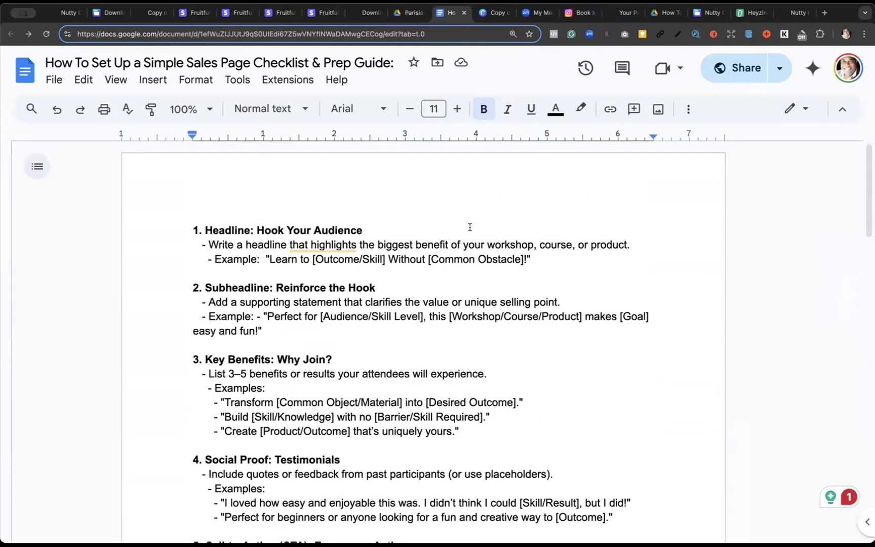
scroll(470, 227, "down", 6)
scroll(469, 227, "down", 5)
scroll(470, 228, "down", 20)
scroll(470, 227, "down", 11)
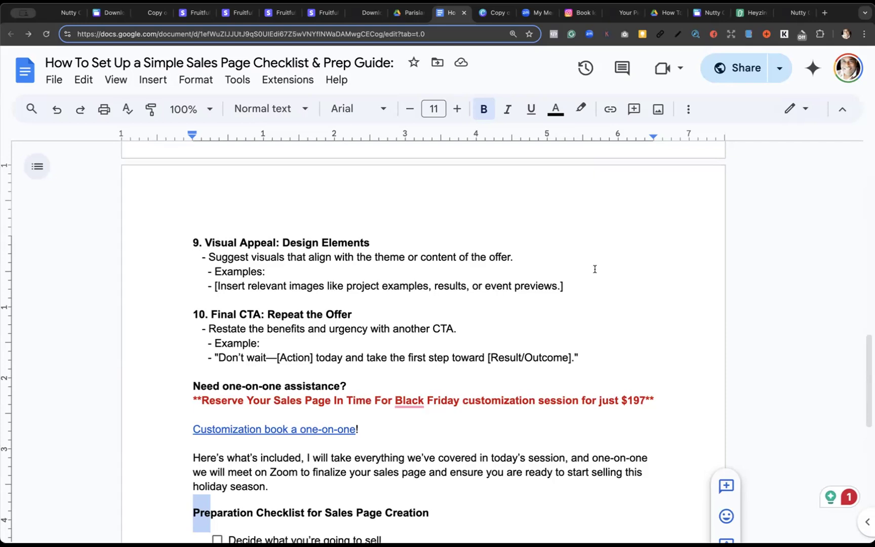
scroll(400, 239, "up", 15)
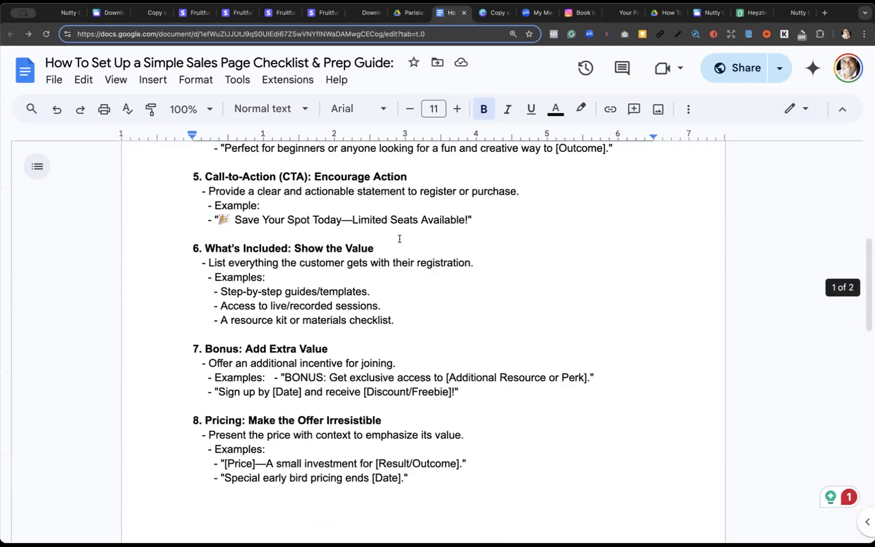
scroll(399, 238, "up", 5)
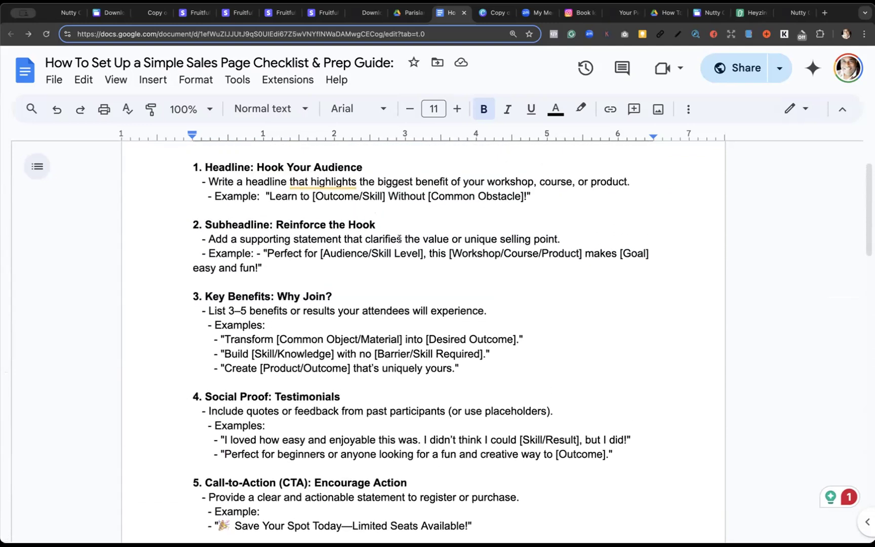
scroll(384, 279, "down", 15)
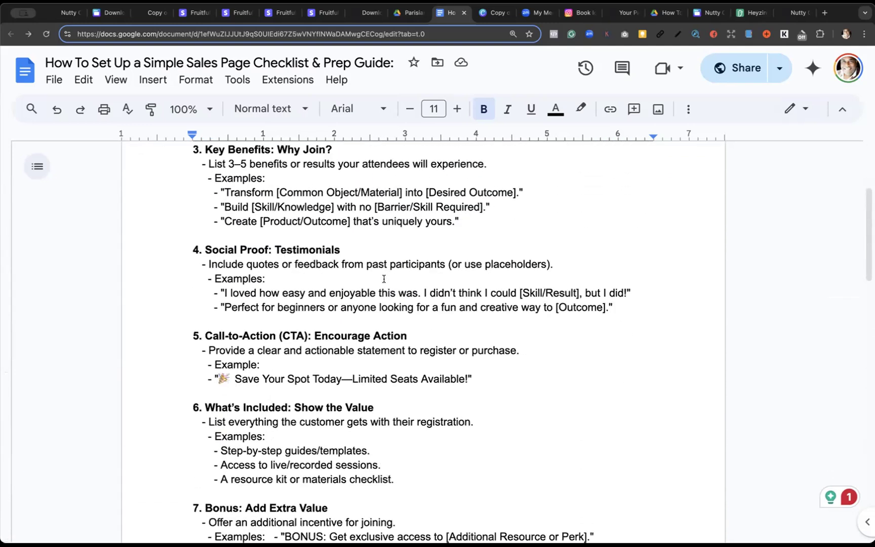
scroll(384, 279, "down", 5)
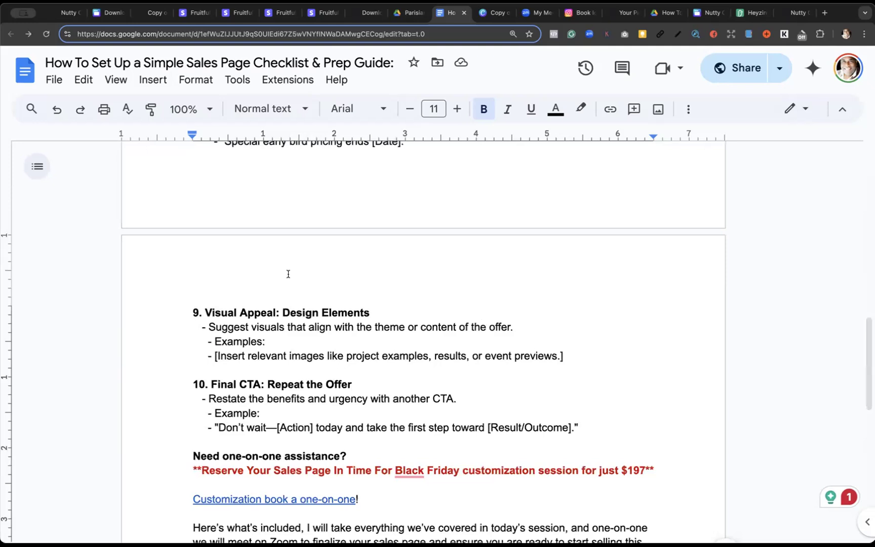
scroll(288, 274, "up", 5)
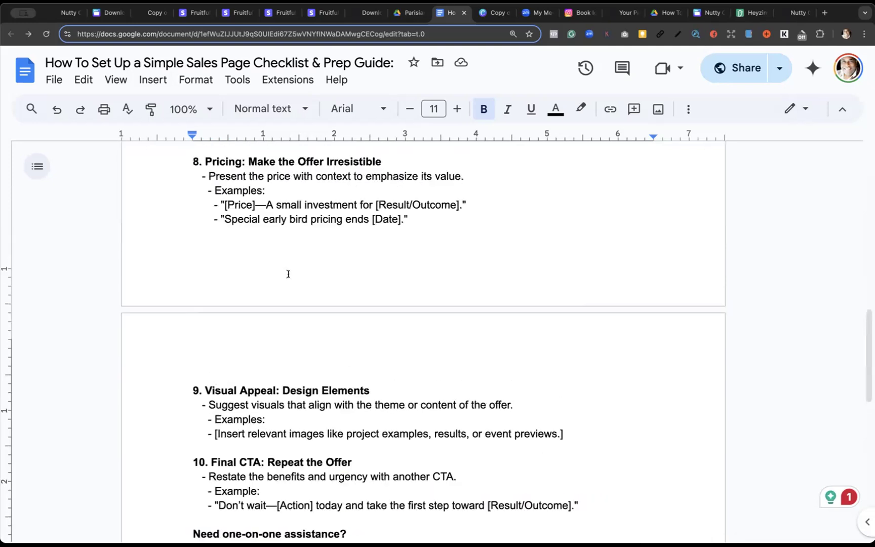
scroll(288, 274, "up", 7)
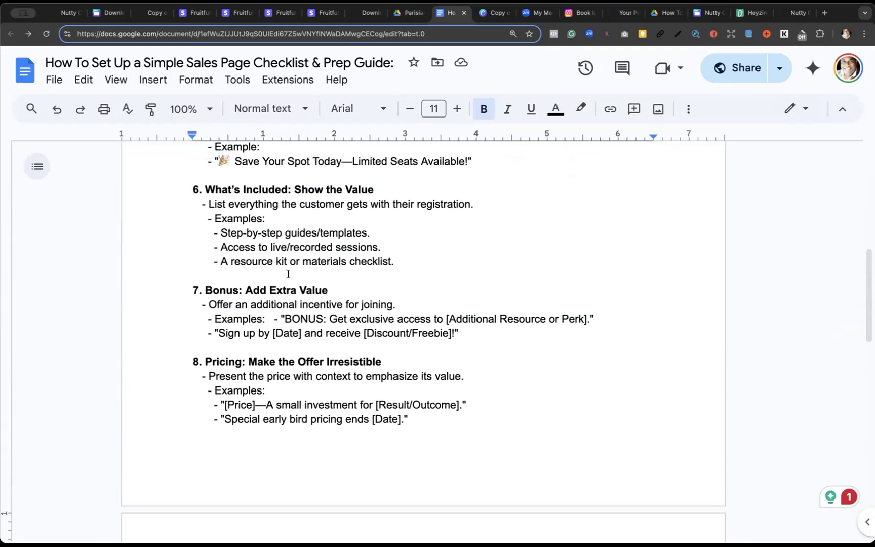
scroll(288, 274, "up", 2)
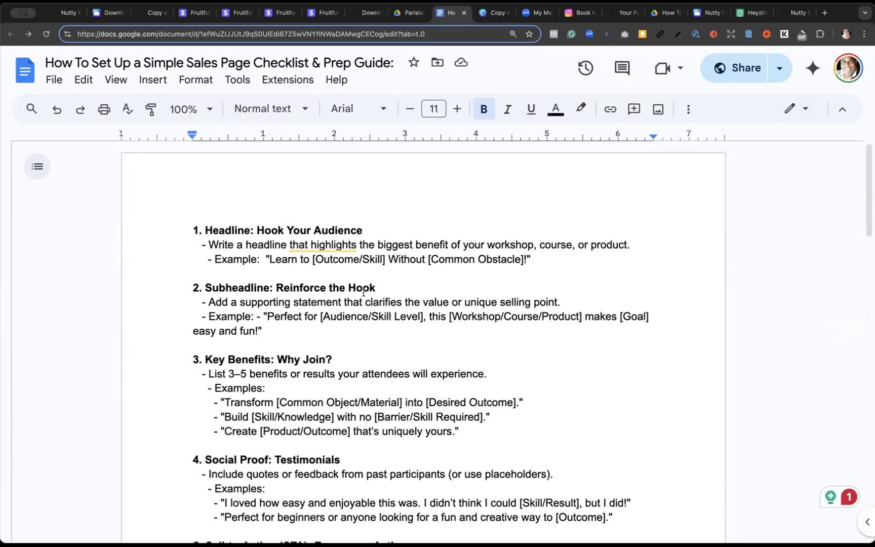
Copy the Stripe payment link behind "Customization book a one-on-one" in the one-on-one assistance section
scroll(324, 274, "down", 8)
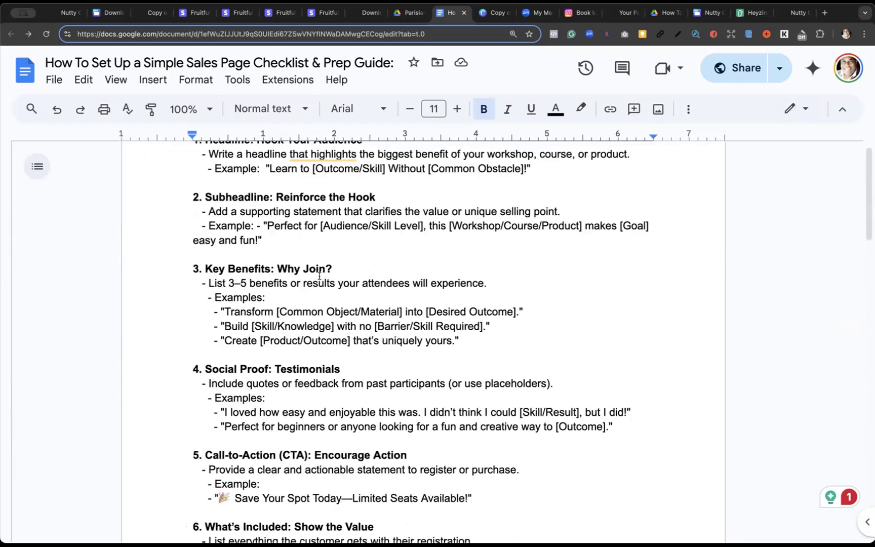
scroll(319, 276, "down", 8)
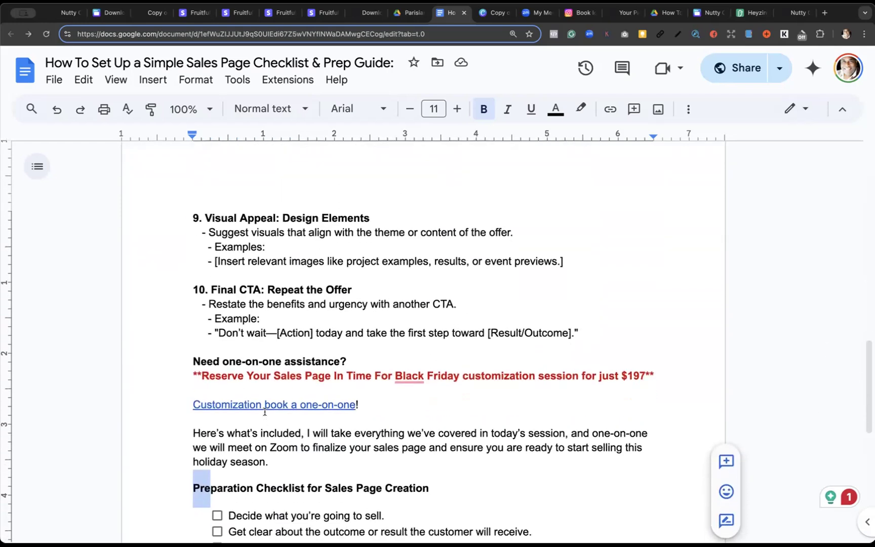
left_click(265, 406)
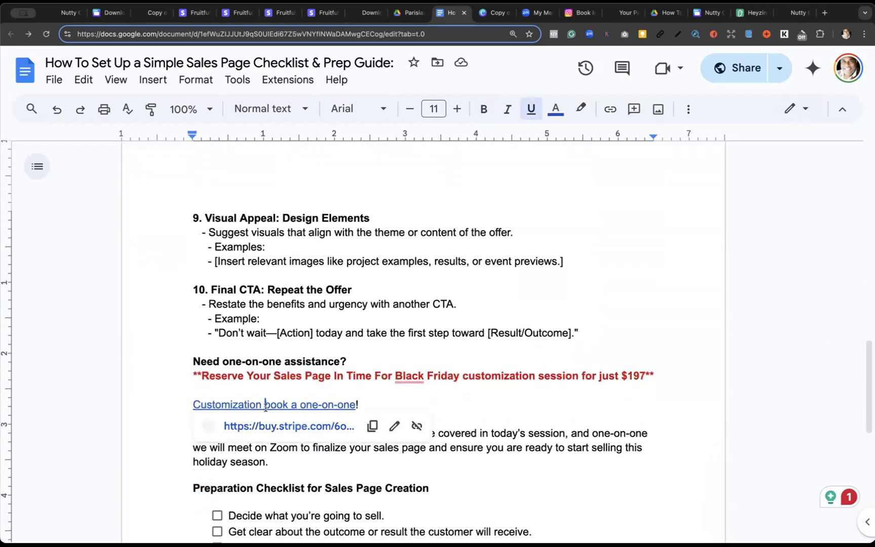
left_click(372, 427)
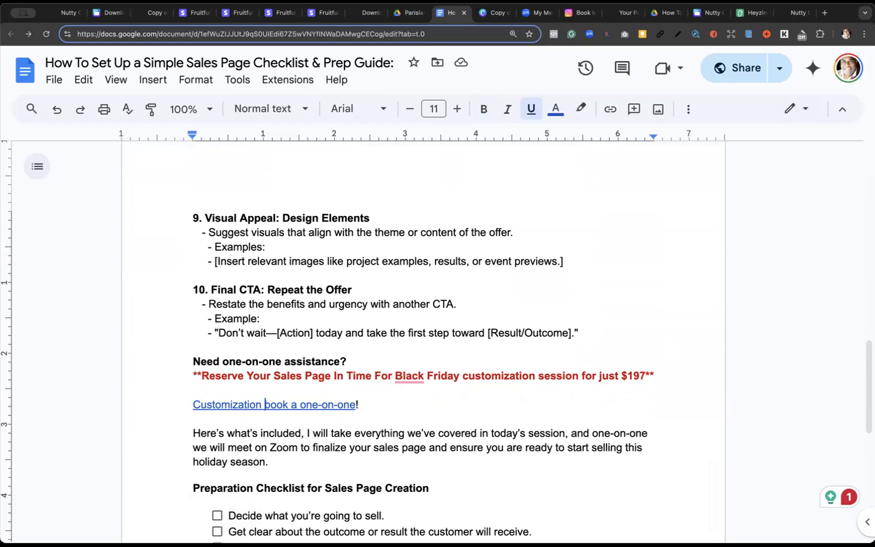
left_click(567, 294)
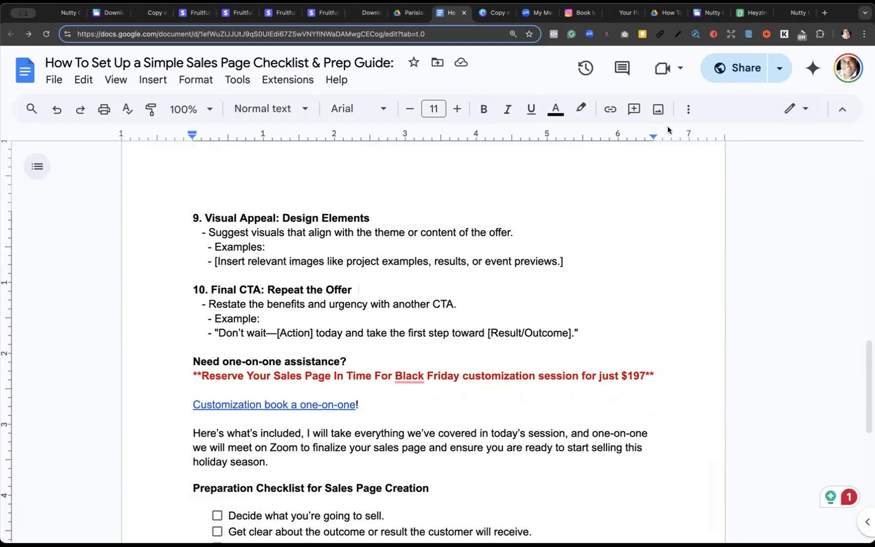
scroll(630, 336, "up", 7)
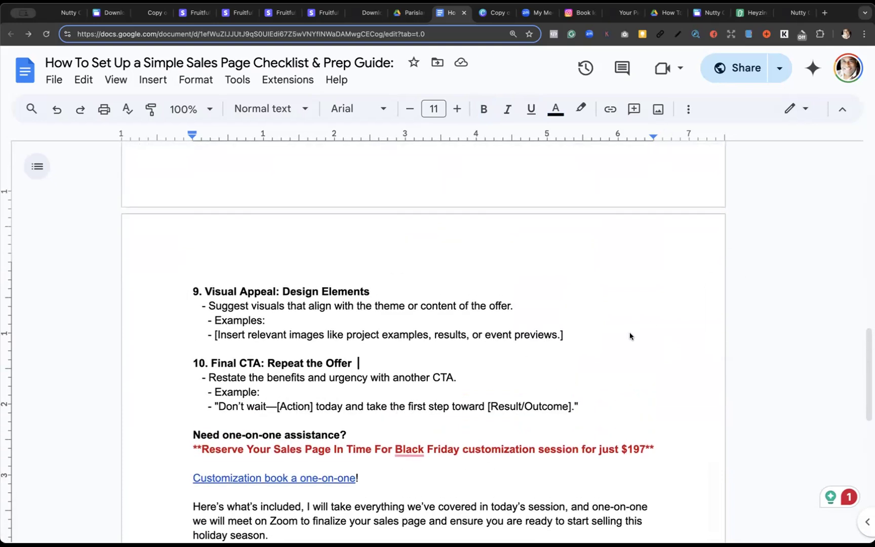
scroll(630, 336, "up", 7)
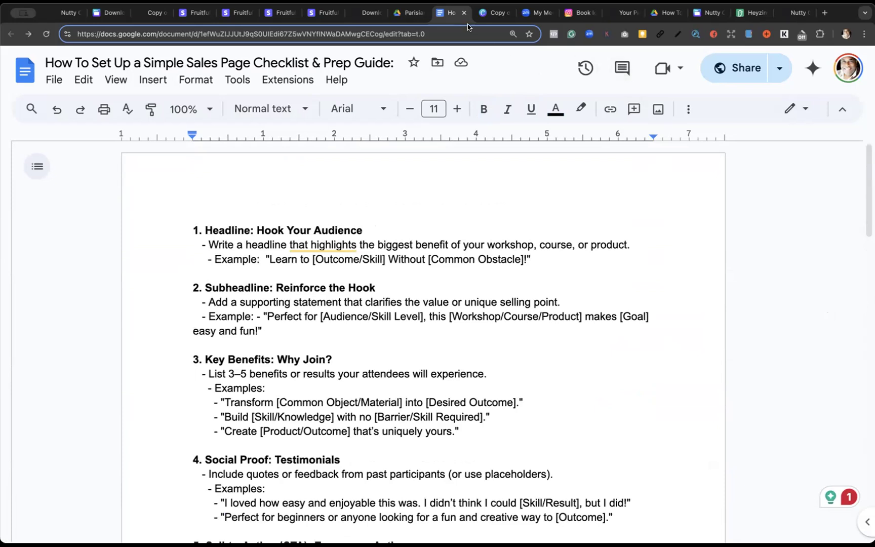
left_click(638, 235)
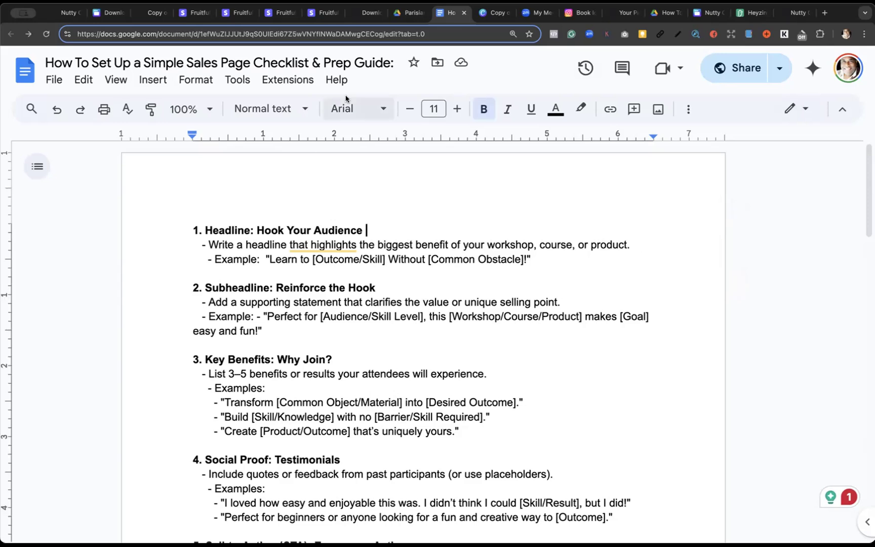